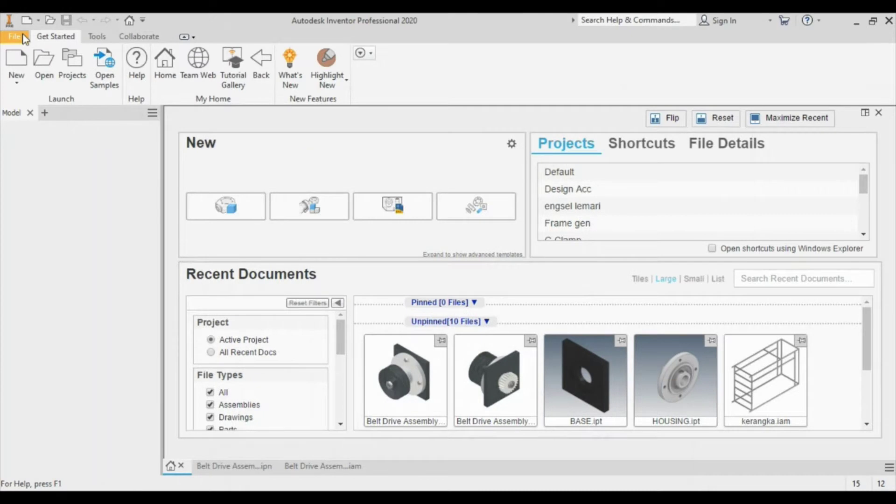
Create a new drawing from the Metric ISO.idw template.
left_click(16, 63)
left_click(537, 411)
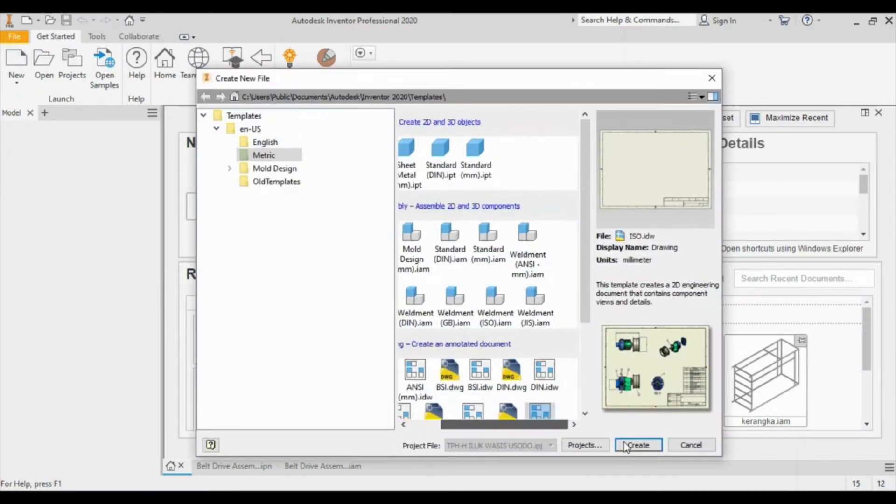
scroll(580, 328, "down", 2)
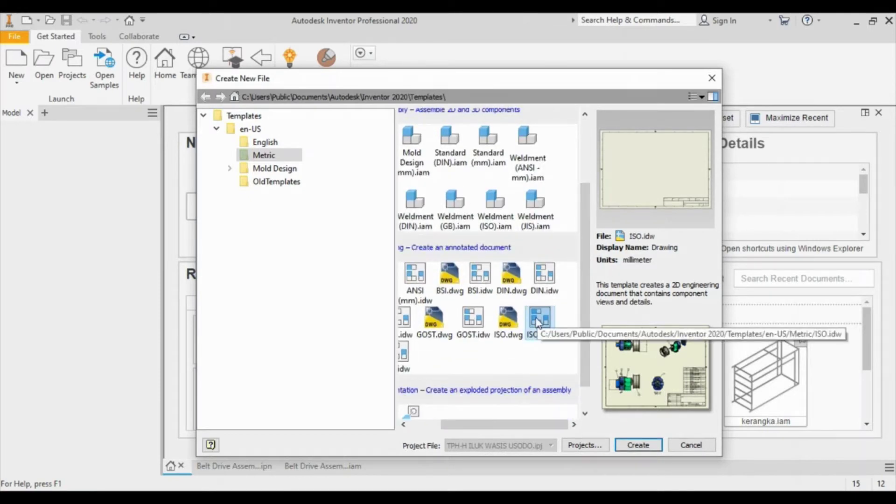
left_click(644, 448)
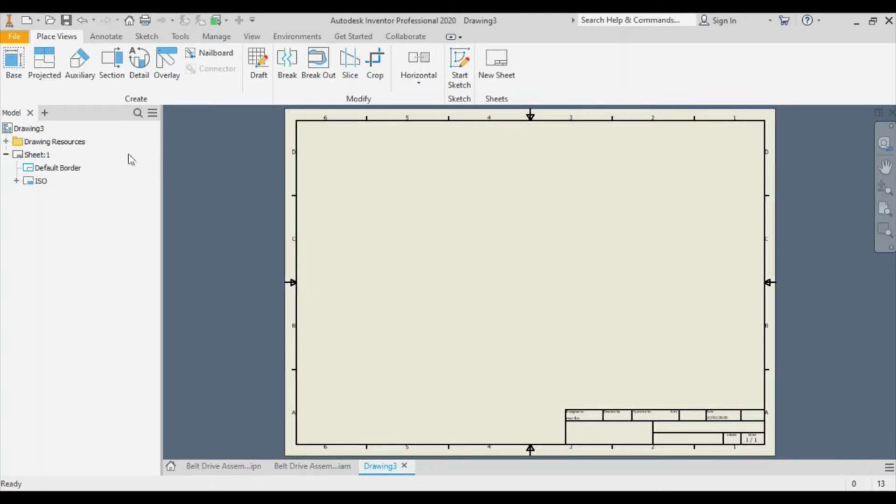
Set Sheet:1 to A3 size in landscape orientation, with the title block at the lower-right corner.
right_click(38, 155)
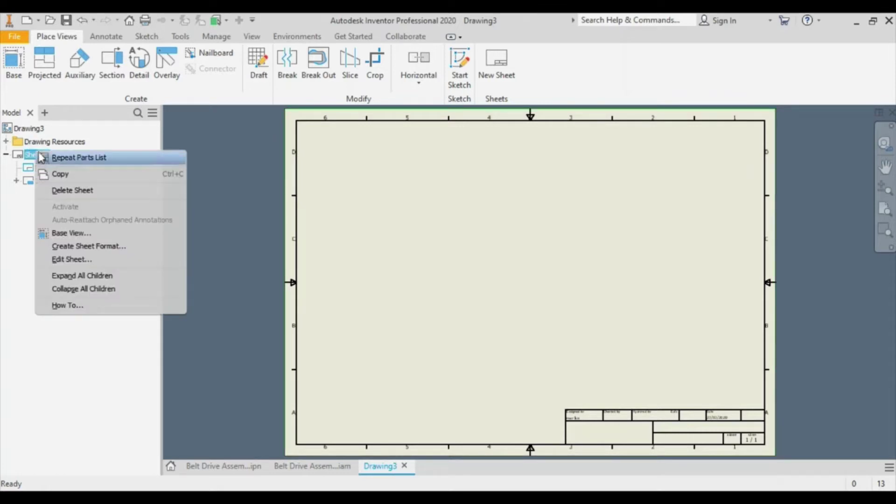
left_click(80, 260)
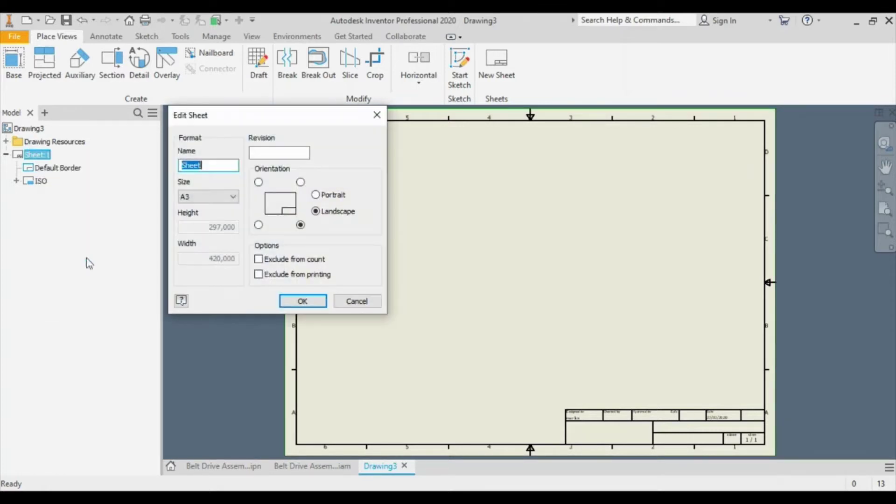
left_click(207, 196)
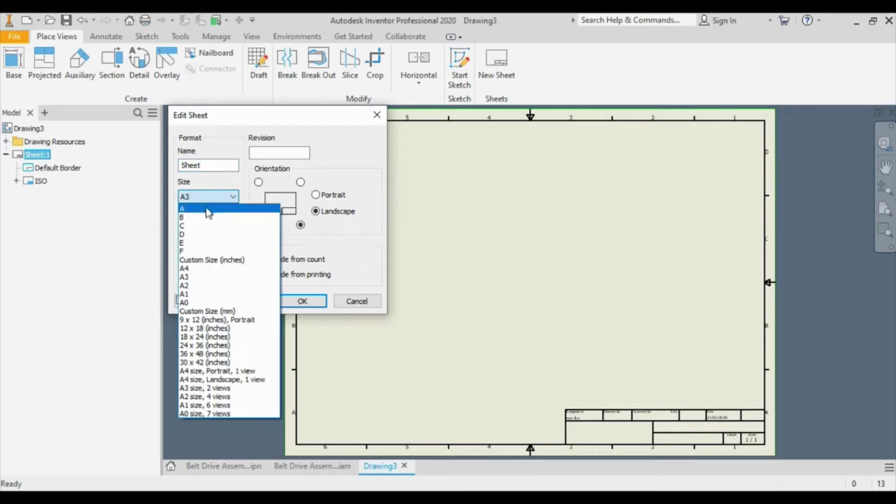
left_click(195, 276)
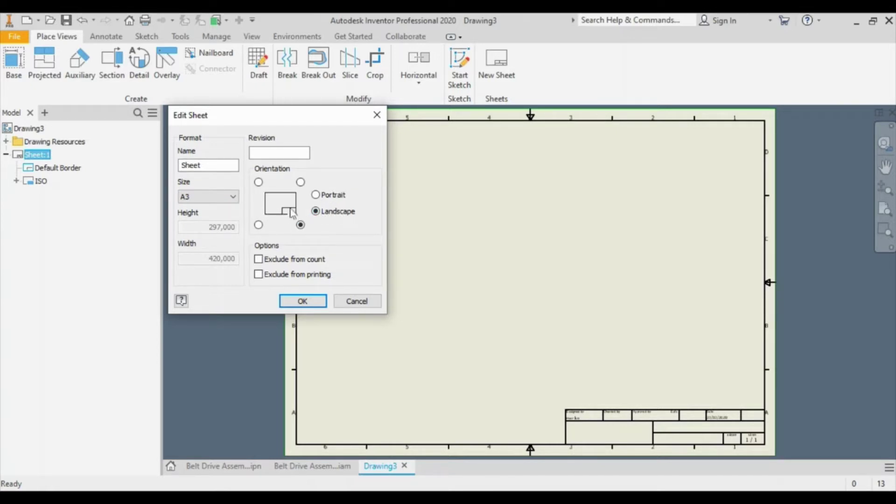
left_click(259, 226)
left_click(301, 301)
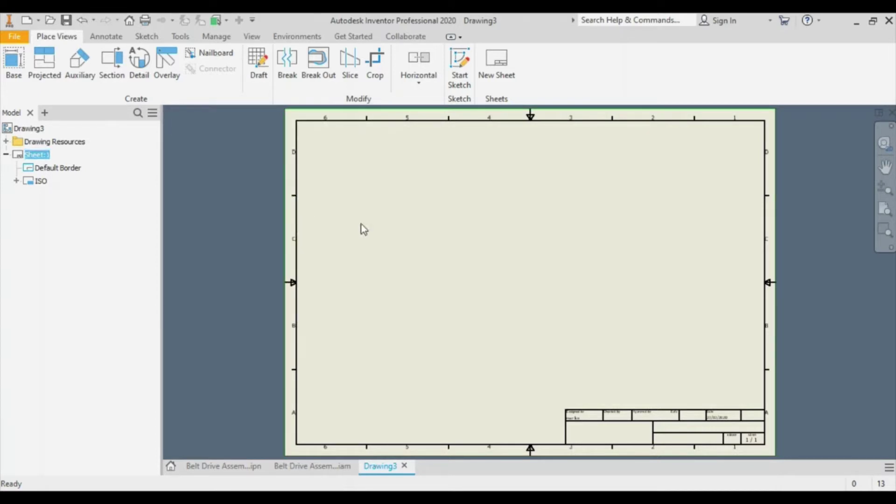
Define a new zone border with a 20 mm left margin, no center marks, and no horizontal or vertical zone labels.
left_click(7, 141)
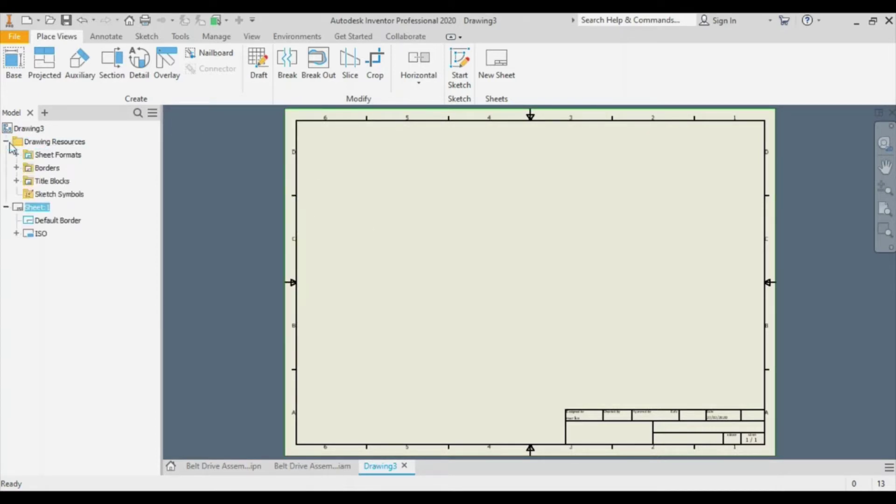
right_click(33, 168)
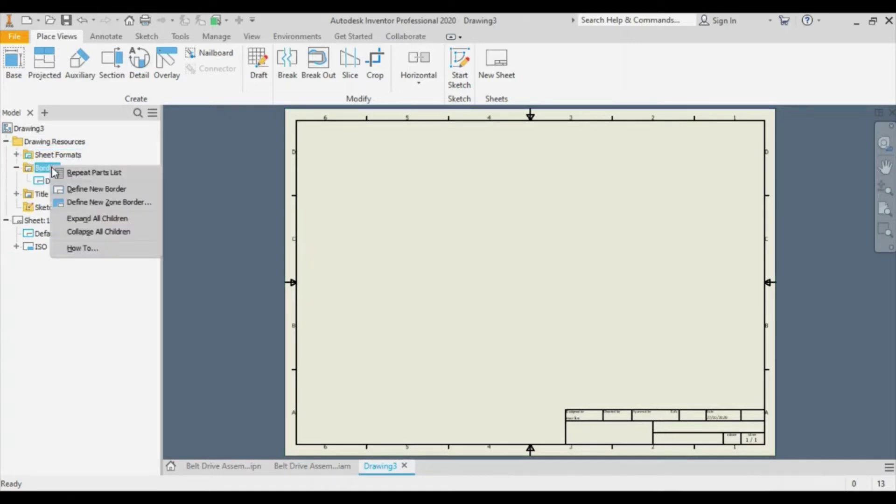
left_click(83, 205)
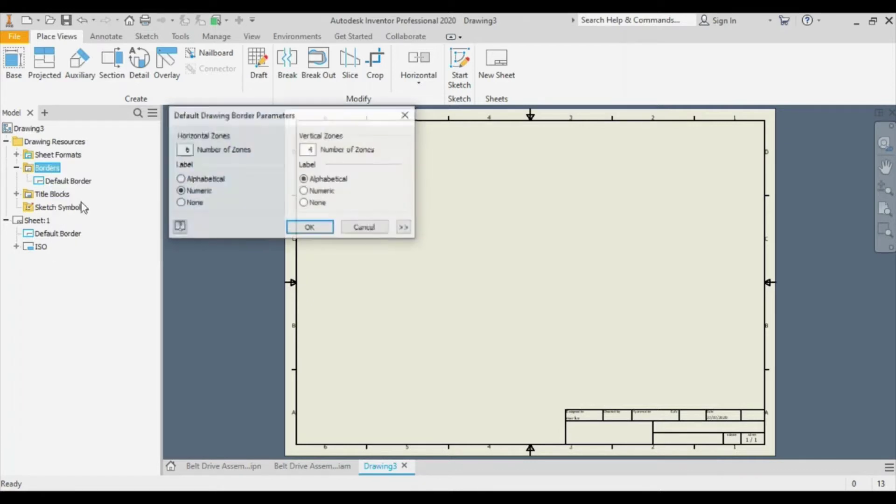
left_click(404, 229)
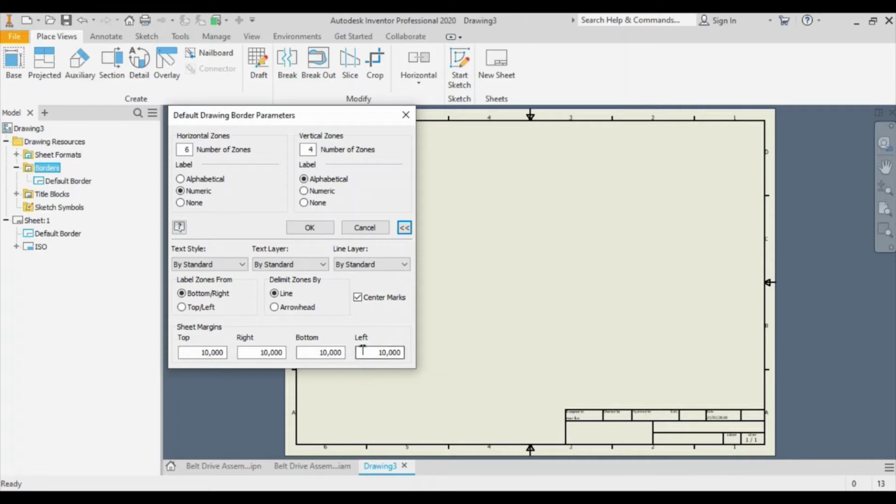
left_click_drag(377, 353, 411, 351)
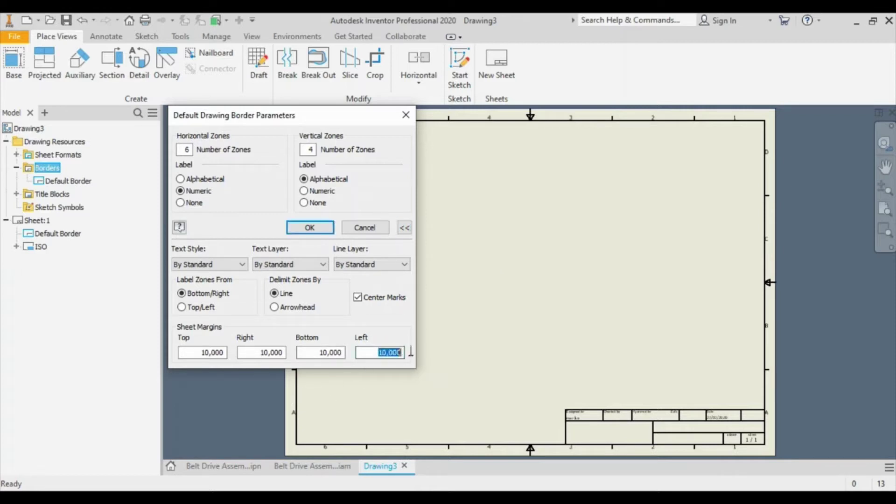
type("20")
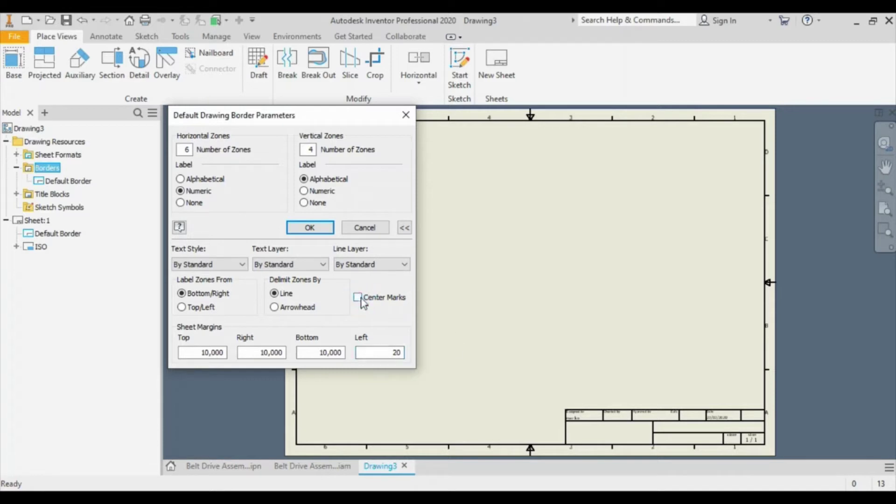
left_click(305, 203)
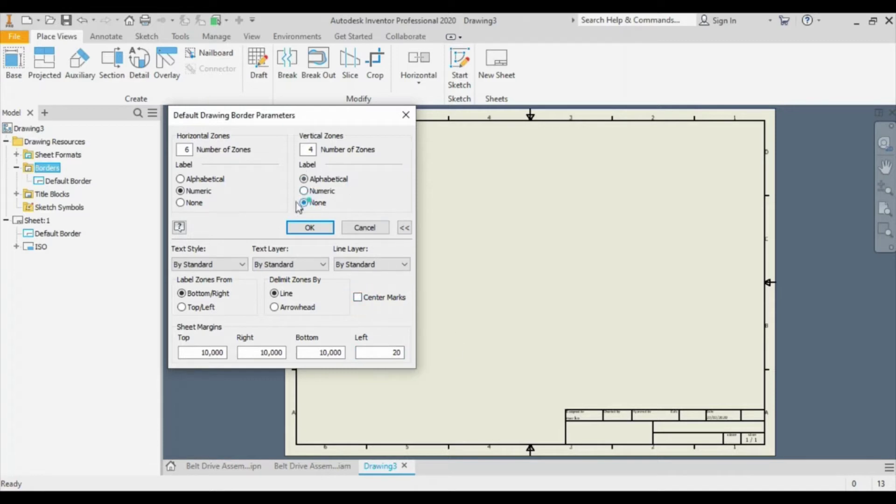
left_click(193, 205)
left_click(321, 229)
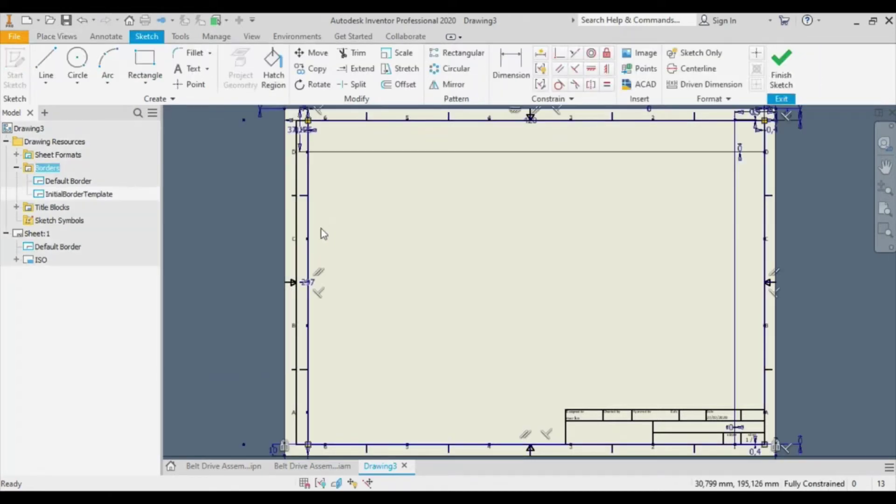
Finish the border sketch and save the border as a3.
left_click(782, 69)
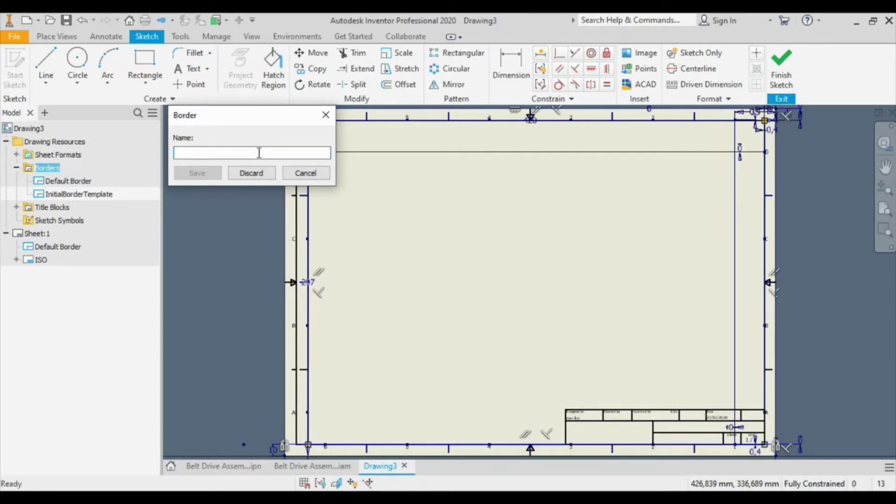
type("a3")
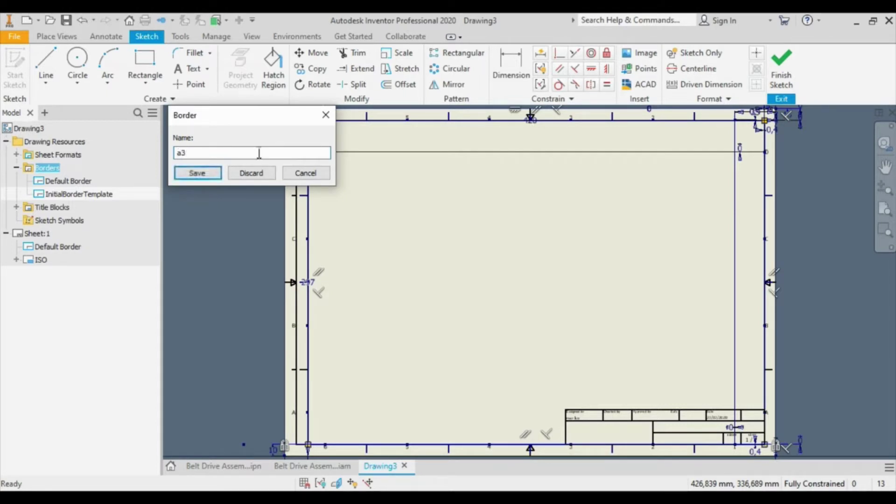
left_click(199, 174)
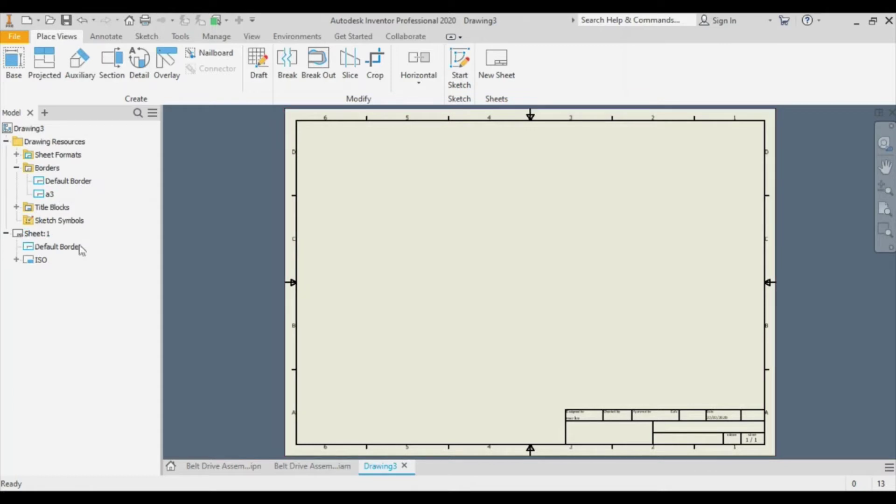
Replace the sheet's Default Border with the a3 border, keeping its zone parameters.
right_click(56, 251)
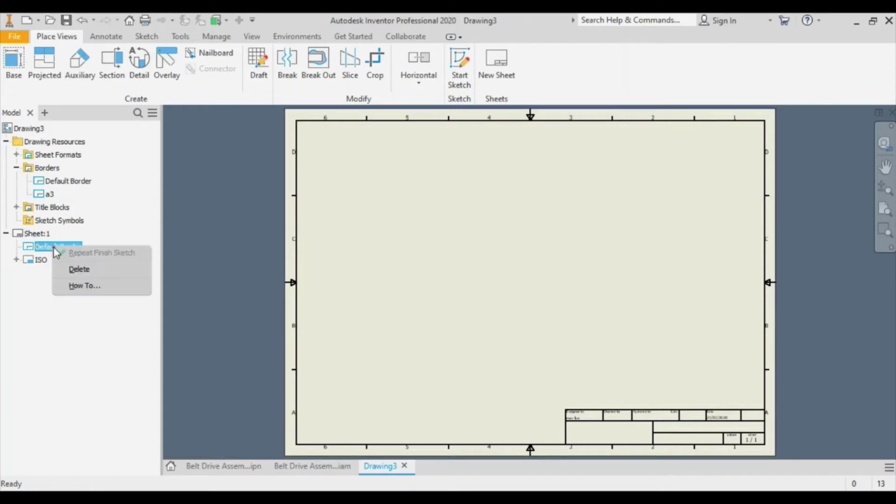
left_click(80, 268)
right_click(50, 194)
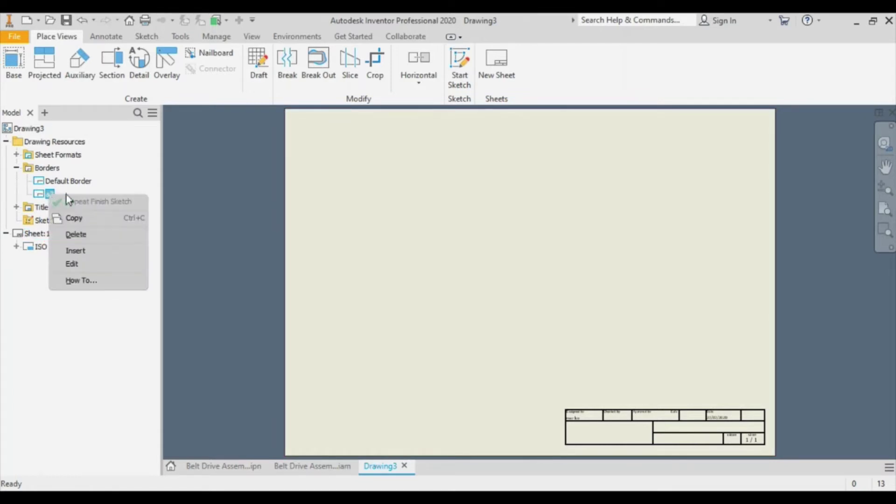
left_click(80, 252)
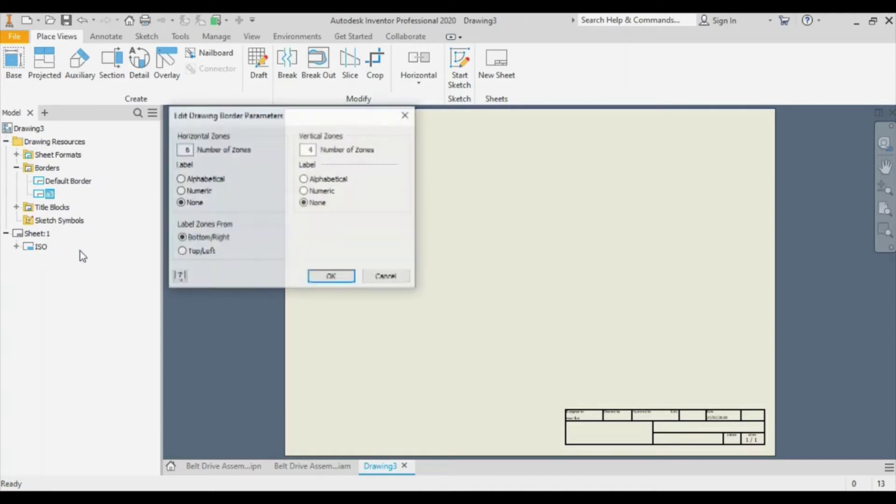
left_click(326, 277)
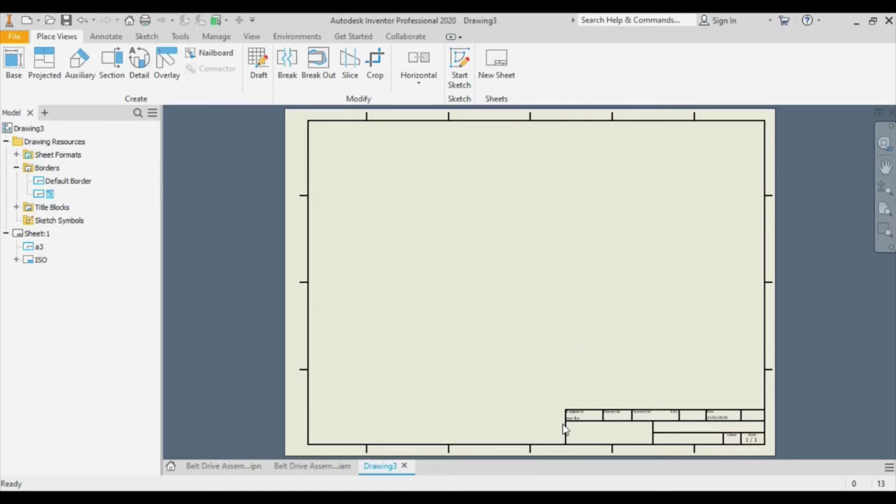
Start a new title block definition and sketch its outer rectangle, 185 mm wide and 35 mm high.
left_click(16, 207)
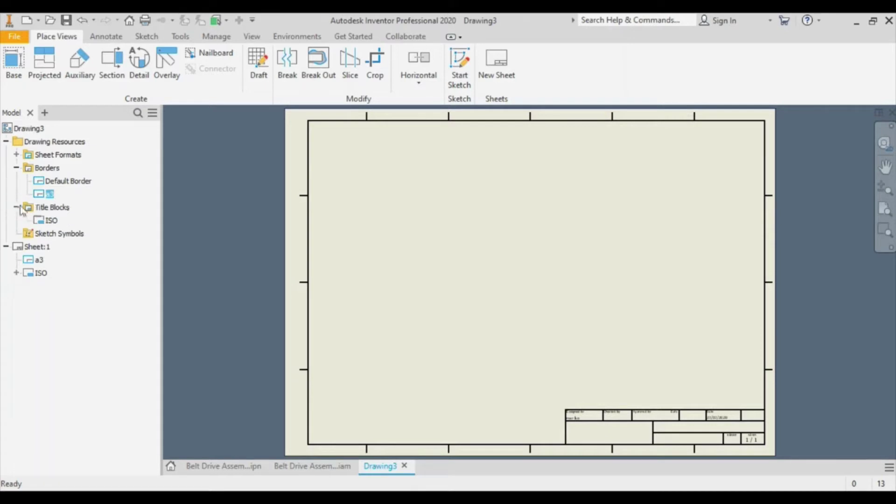
right_click(53, 206)
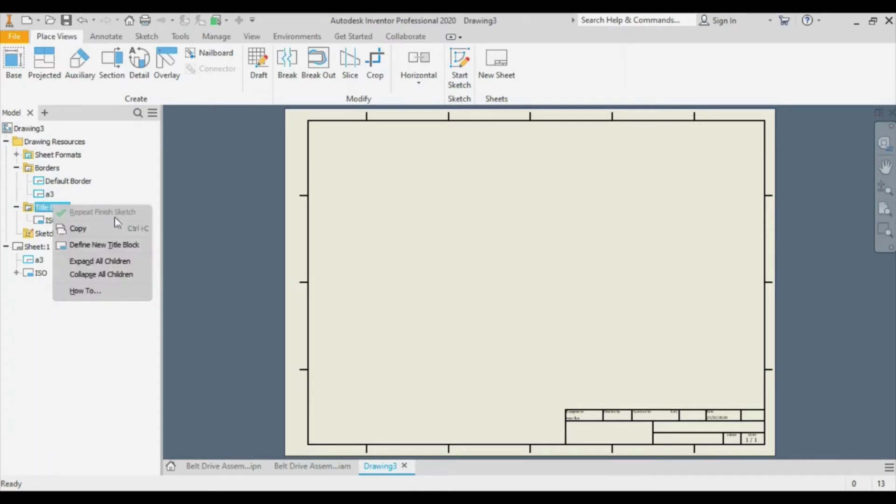
left_click(112, 244)
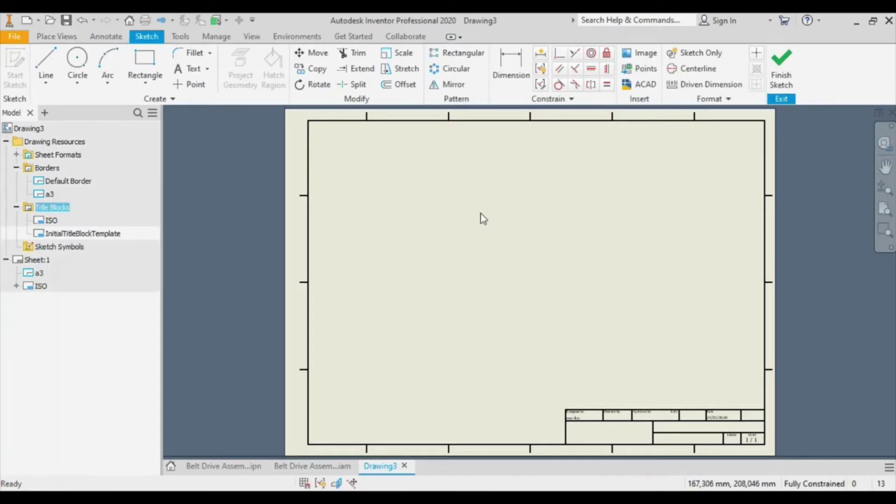
left_click(145, 63)
left_click(396, 327)
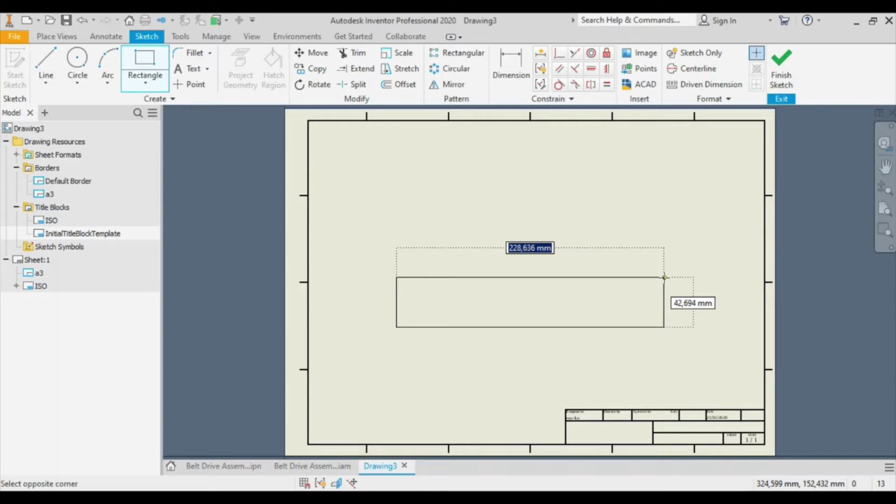
type("185")
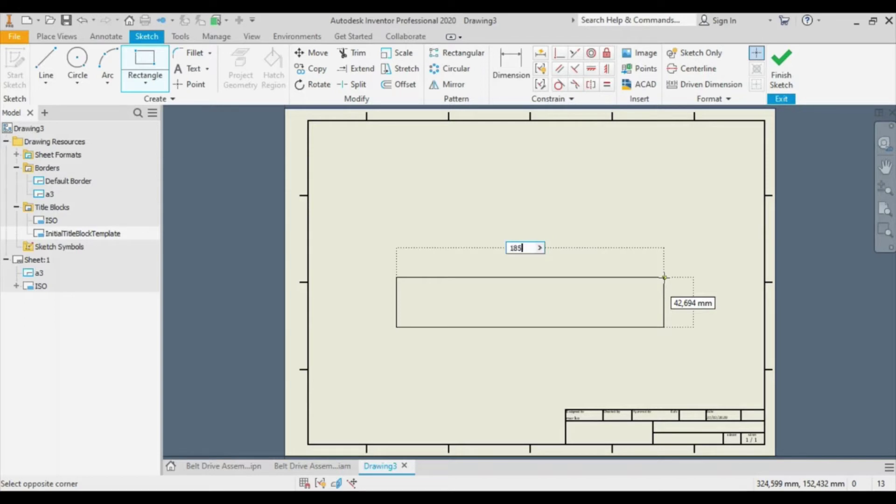
key("Tab")
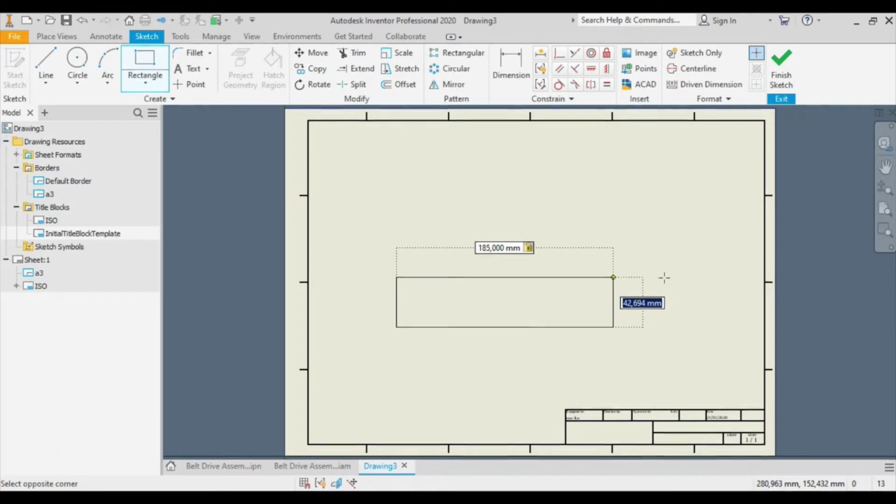
type("35")
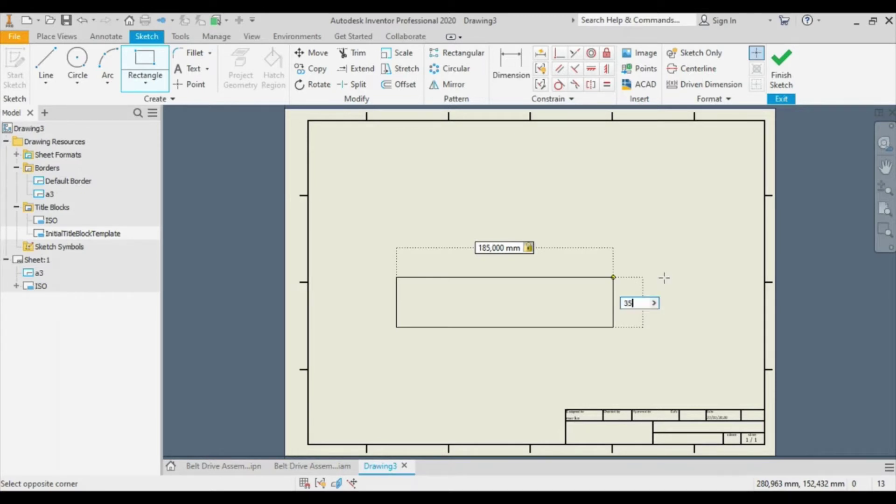
key("Return")
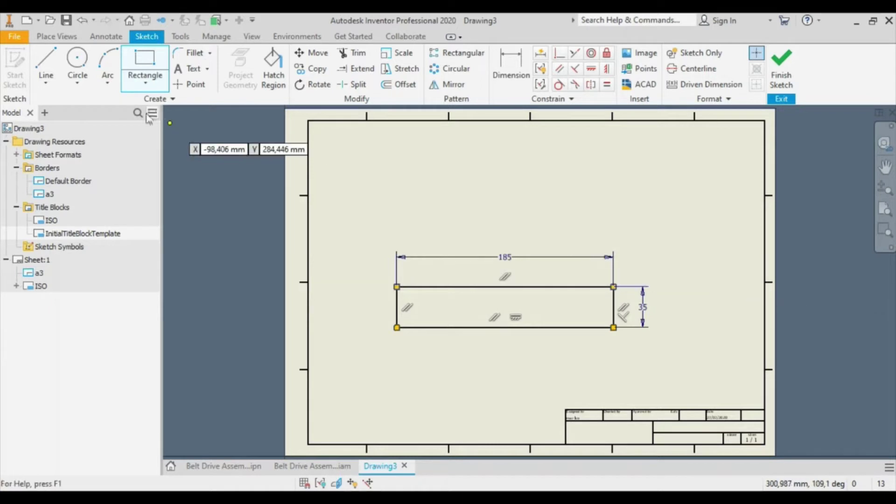
Draw two full-width horizontal lines across the rectangle, about 10 mm above its lower edge and about 9 mm below its upper edge.
left_click(396, 315)
left_click(614, 314)
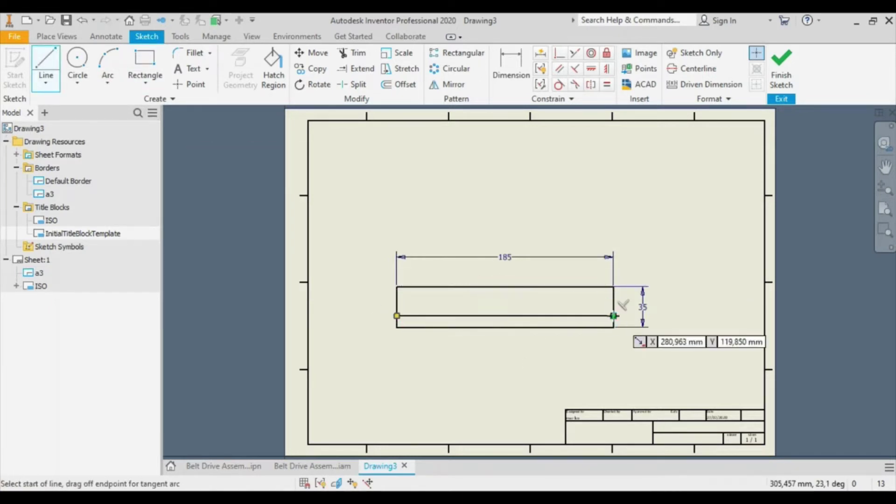
left_click(396, 297)
left_click(613, 297)
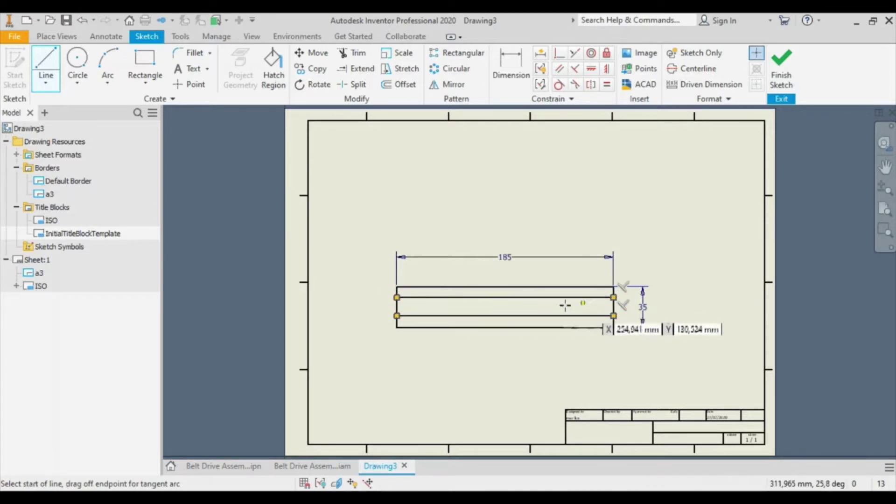
Draw two more full-width horizontal lines spaced between the existing two inner lines of the title block.
scroll(457, 312, "down", 5)
scroll(458, 309, "up", 4)
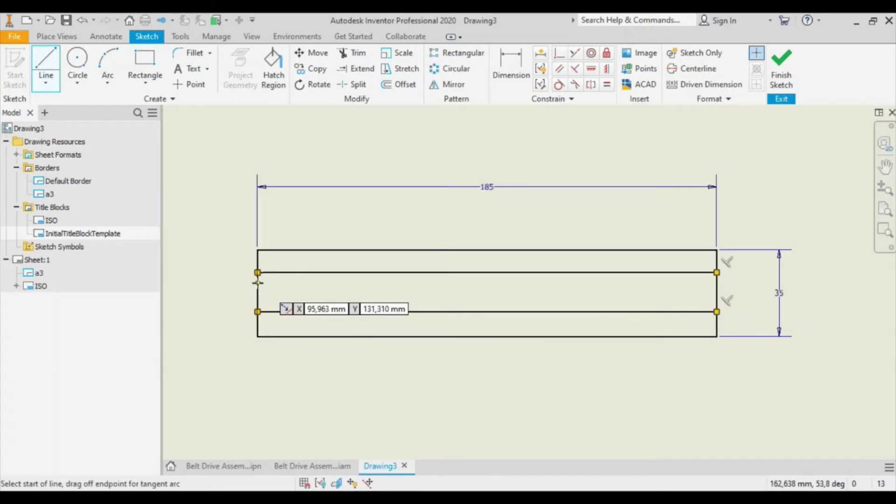
left_click(258, 283)
double_click(715, 283)
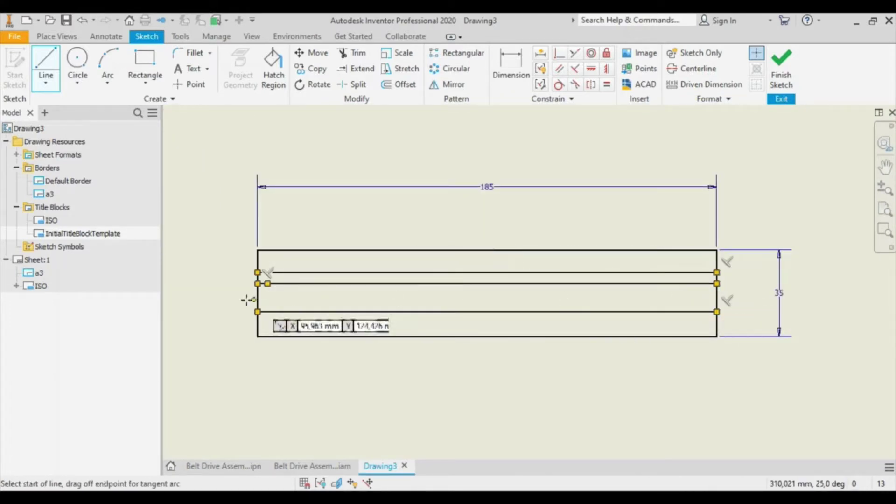
left_click(258, 297)
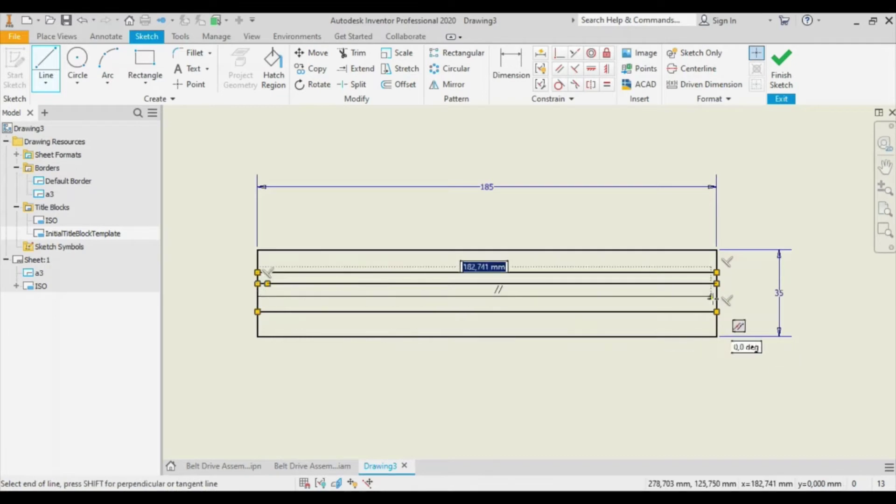
double_click(717, 297)
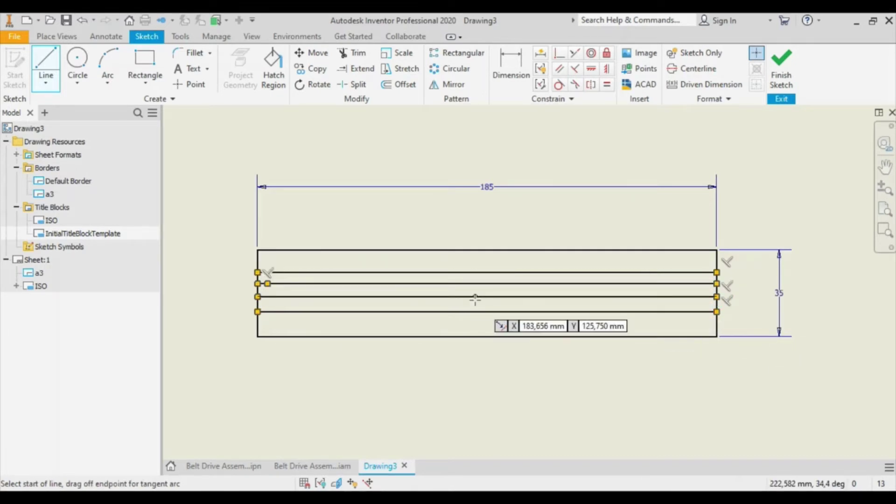
Draw verticals from the upper edge to the lowest inner line about 41 and 89 mm from the left edge, and one across the bottom row at 68 mm.
left_click(360, 250)
double_click(360, 312)
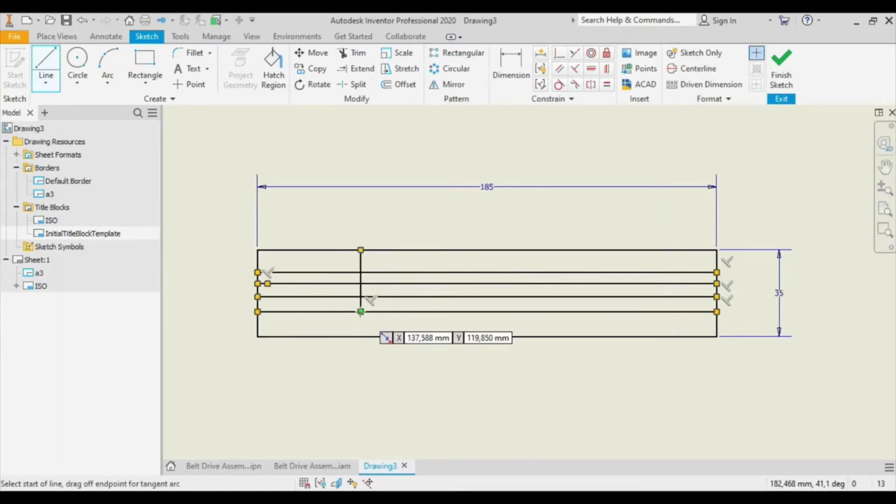
left_click(425, 312)
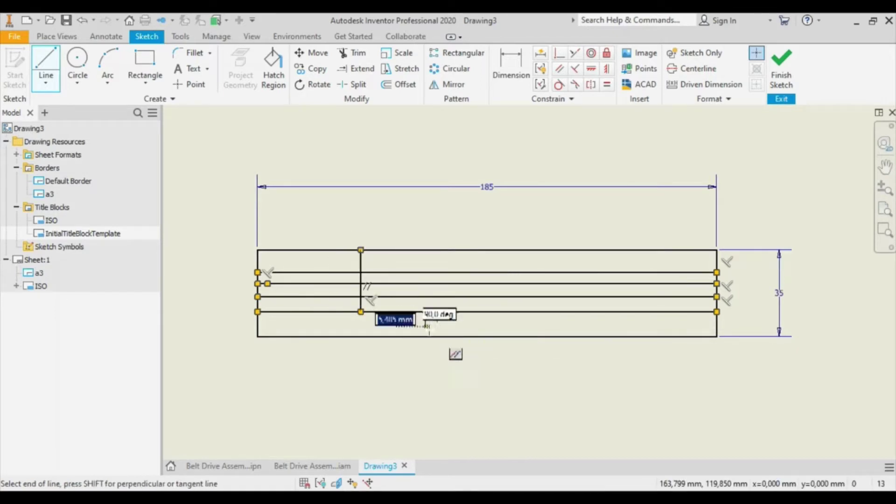
double_click(425, 336)
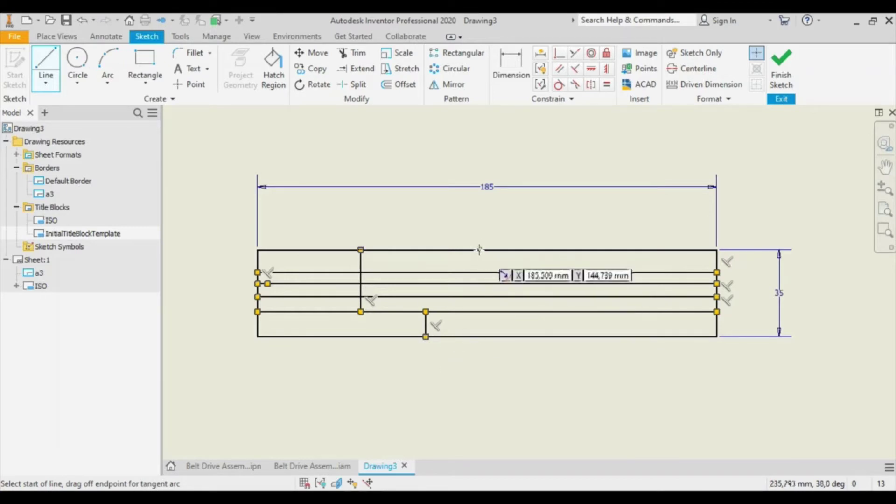
left_click(479, 311)
double_click(479, 311)
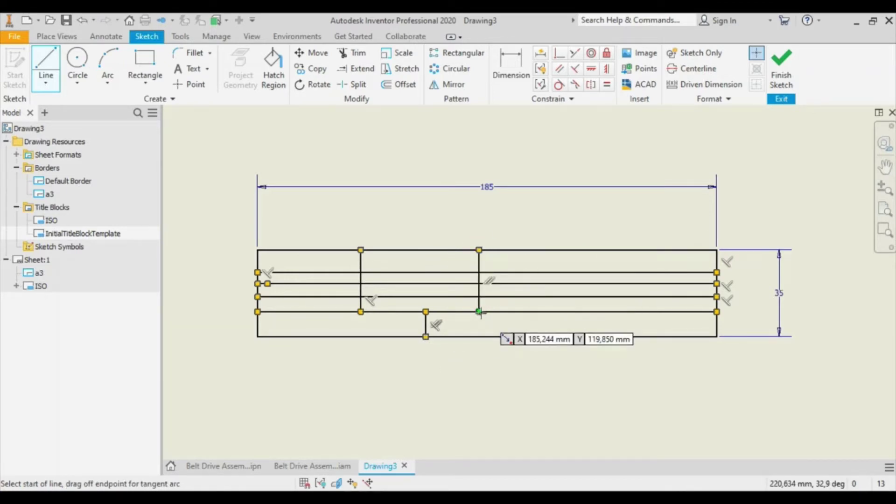
Draw a vertical from the highest inner line to the lower edge about 40 mm from the right edge, and another across the bottom row at 19 mm.
left_click(617, 274)
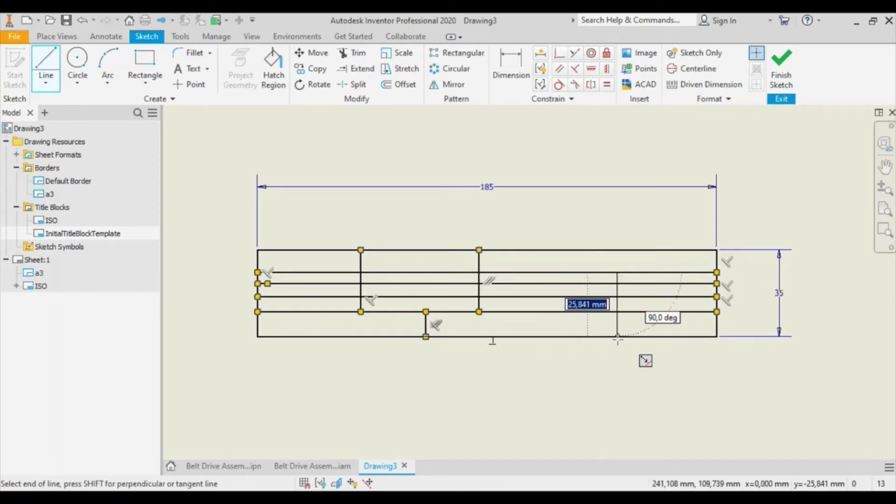
left_click(617, 337)
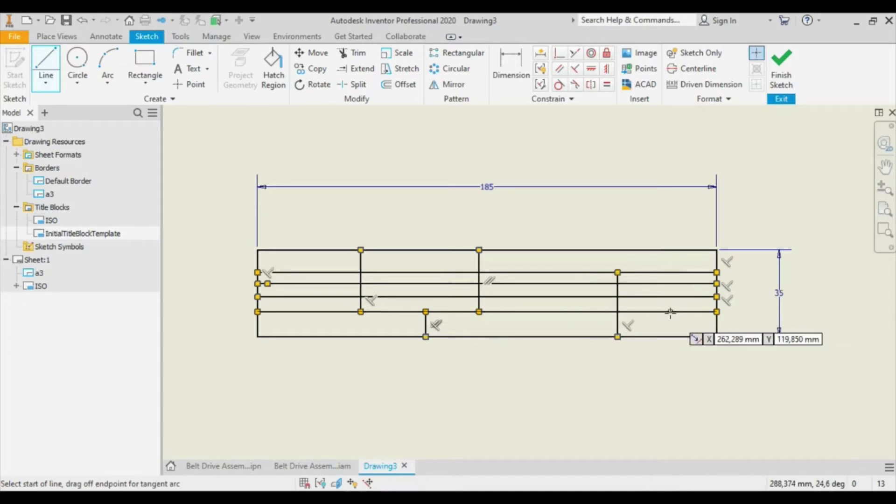
left_click(670, 337)
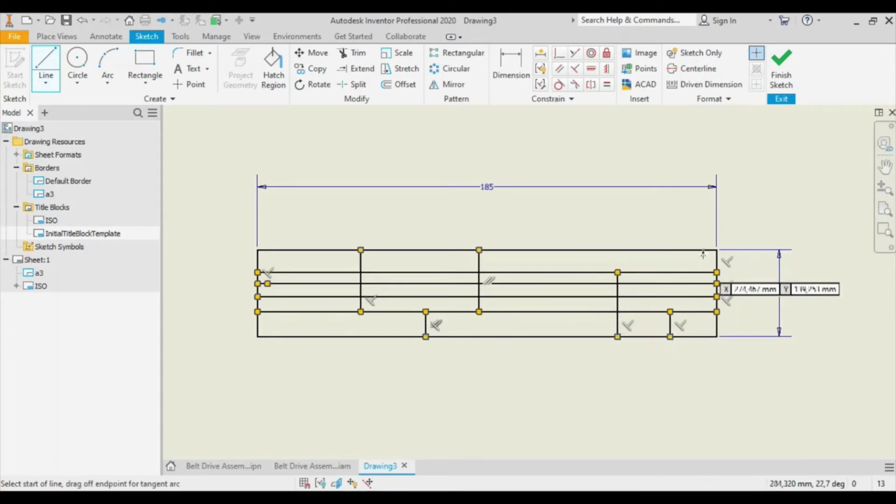
right_click(794, 124)
key("Escape")
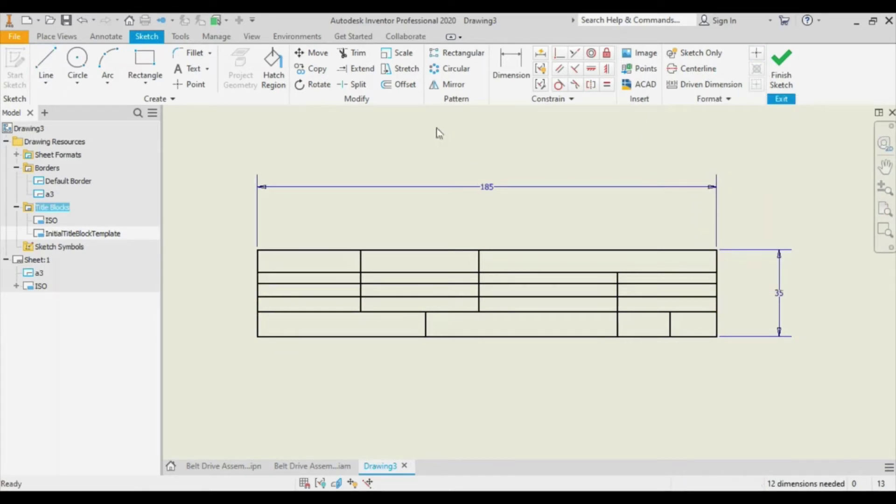
Trim the two middle horizontal lines out of the leftmost and rightmost cells, including the leftover stub at the left edge.
left_click(353, 53)
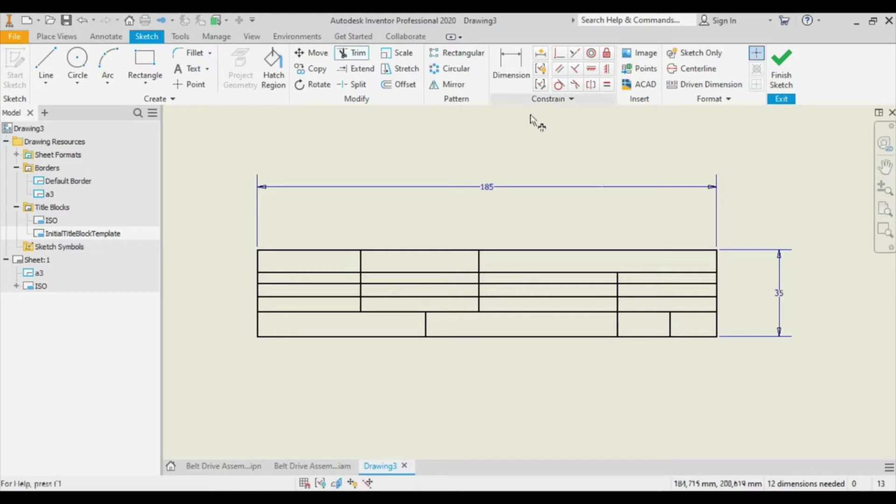
left_click(649, 289)
left_click(652, 298)
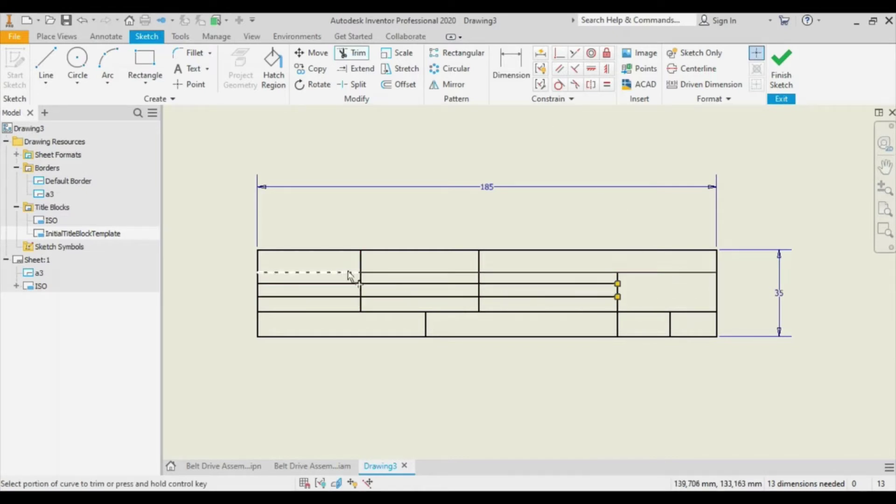
left_click(340, 286)
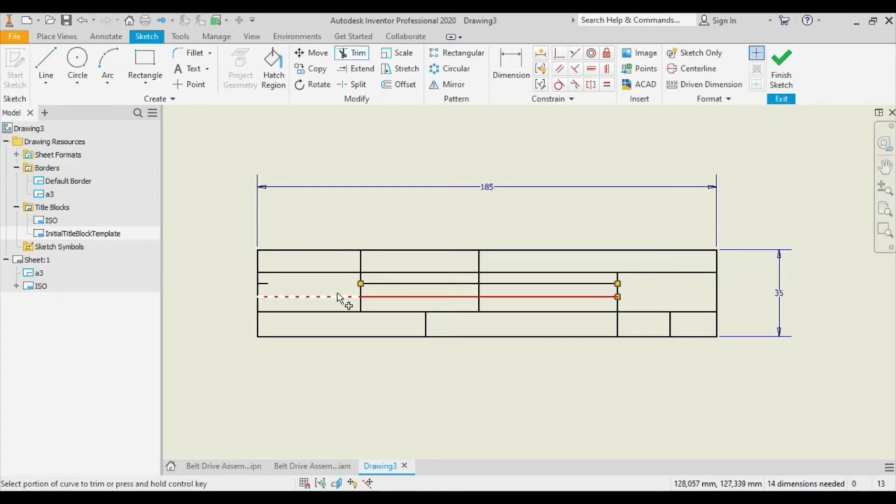
left_click(339, 297)
left_click(263, 282)
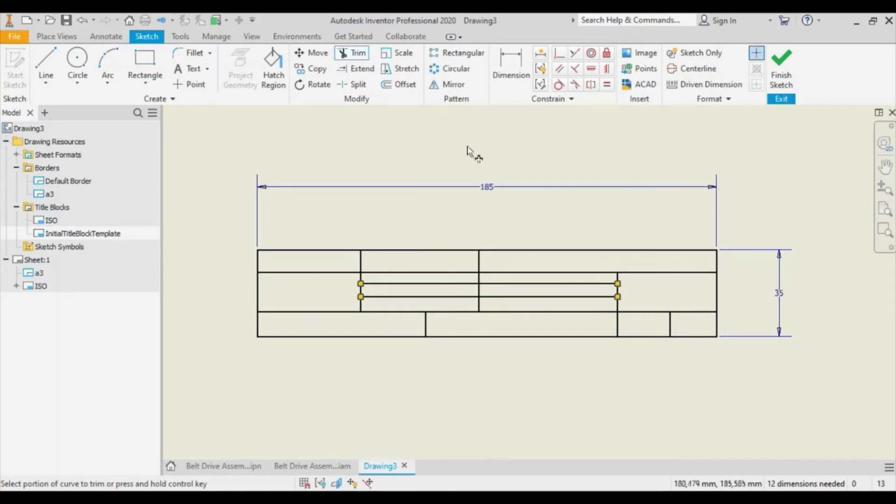
Dimension the second upper vertical divider 70 mm from the title block's left edge.
left_click(508, 63)
left_click(479, 277)
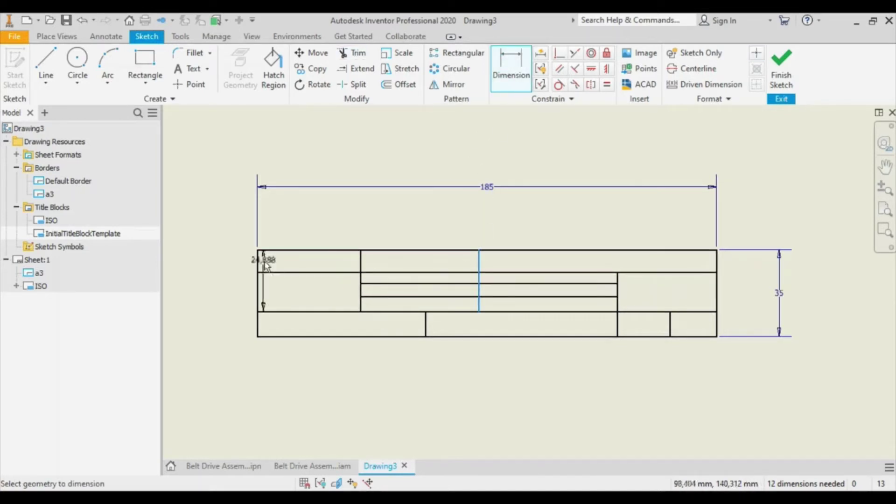
left_click(258, 266)
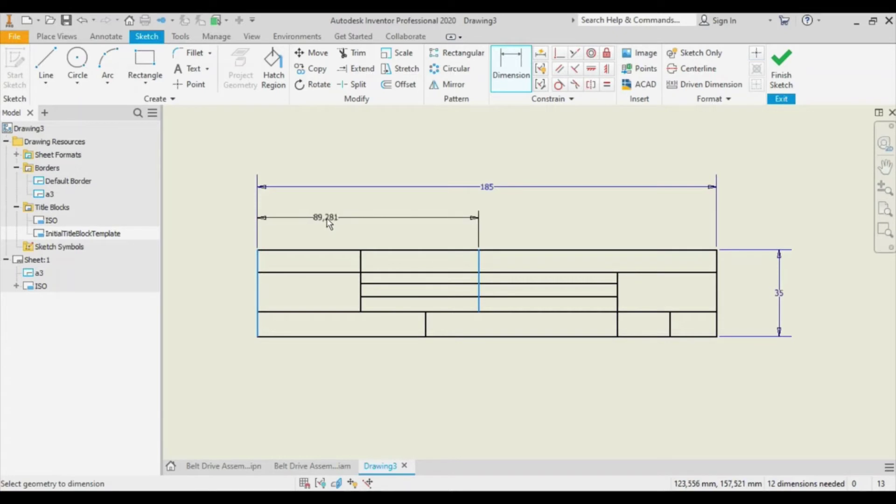
left_click(325, 217)
type("70")
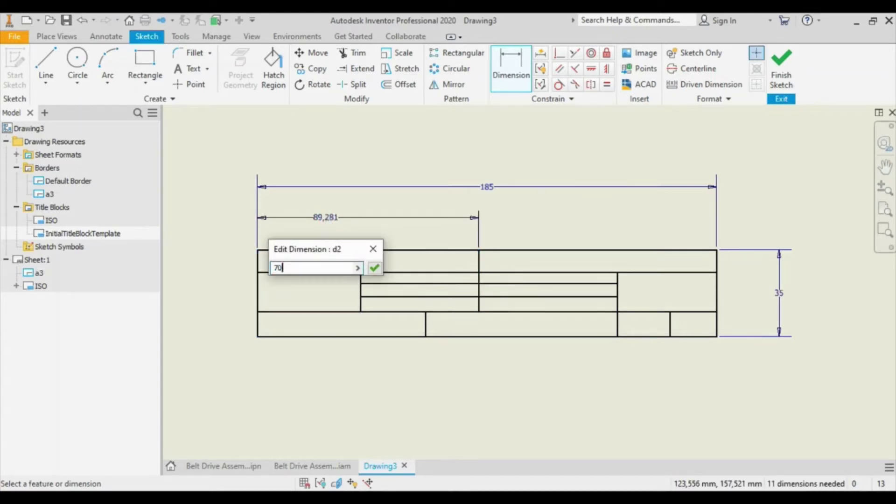
key("Return")
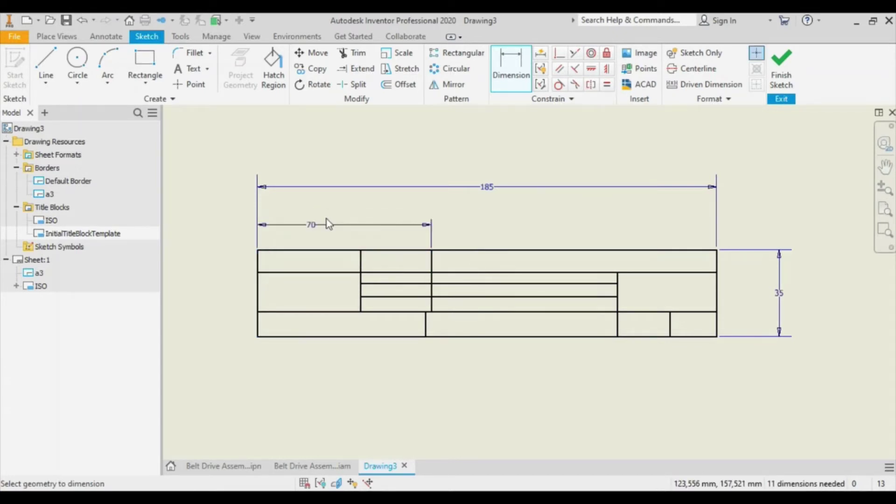
Dimension the first upper vertical divider 30 mm from the title block's left edge.
left_click(360, 259)
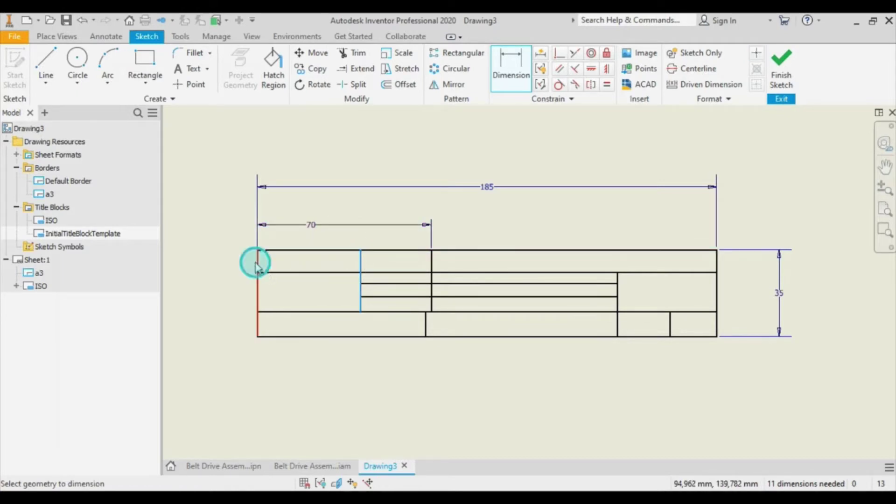
left_click(258, 261)
left_click(278, 240)
type("30")
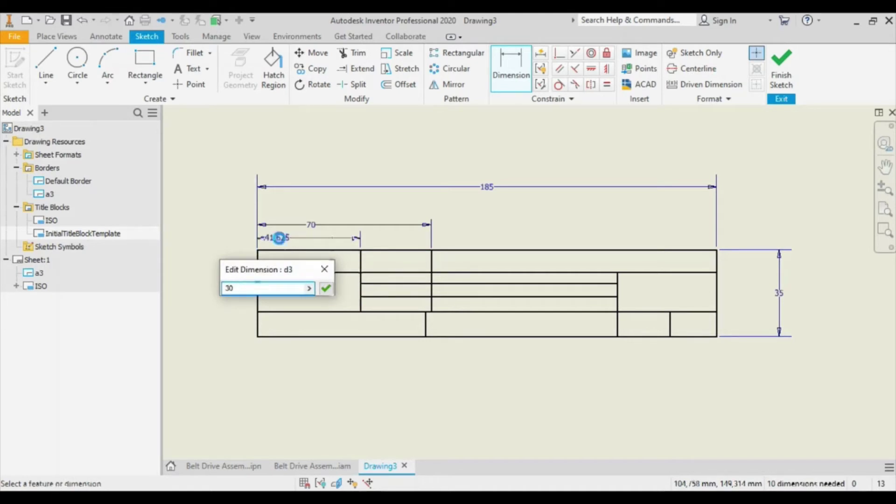
key("Return")
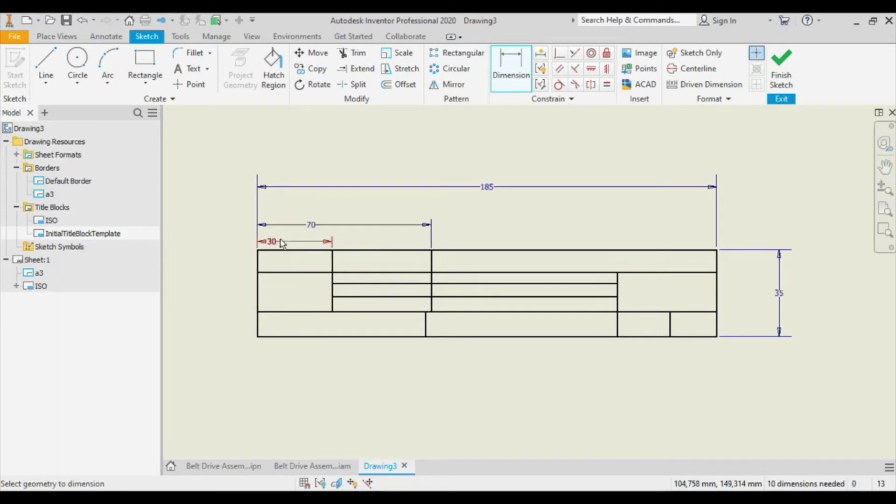
Dimension the first divider of the bottom row 50 mm from the title block's left edge.
left_click(425, 325)
left_click(257, 330)
left_click(320, 359)
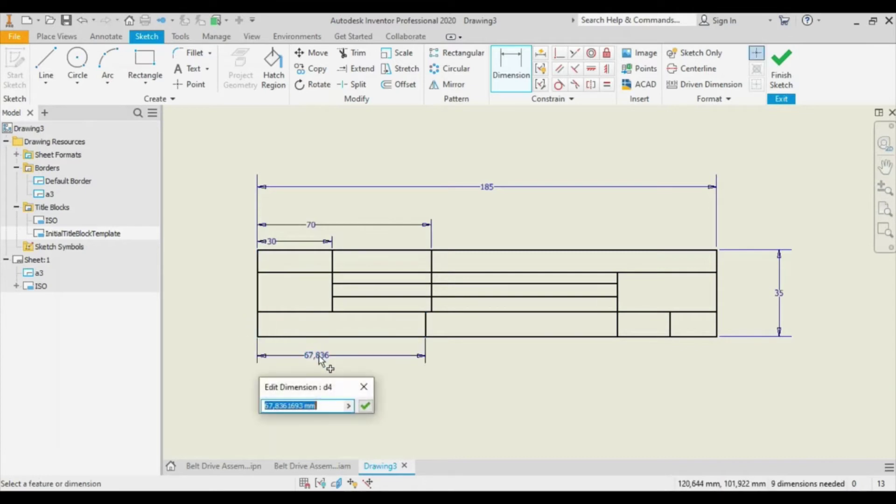
type("50")
key("Return")
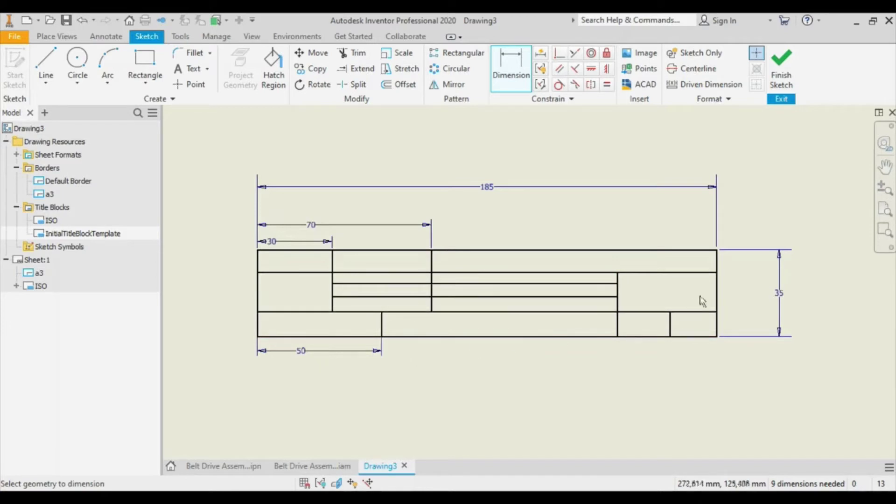
Dimension the long vertical divider near the right side 50 mm from the title block's right edge.
left_click(717, 294)
left_click(617, 312)
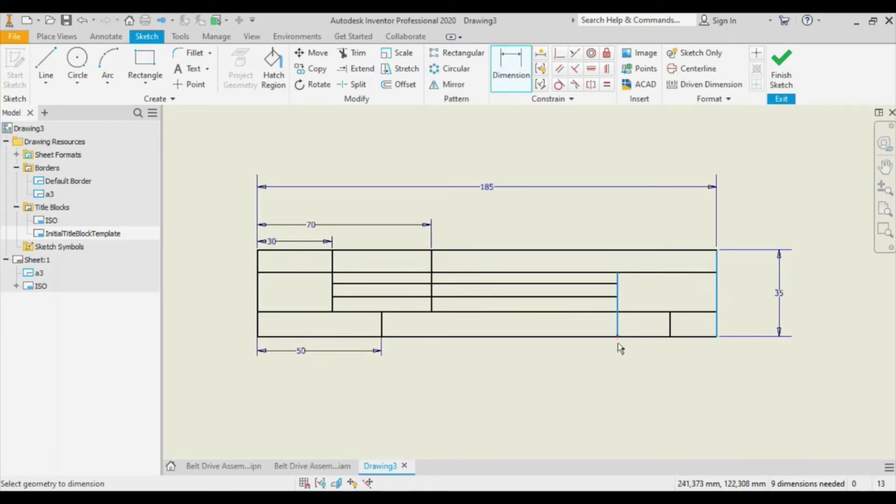
left_click(628, 356)
type("50")
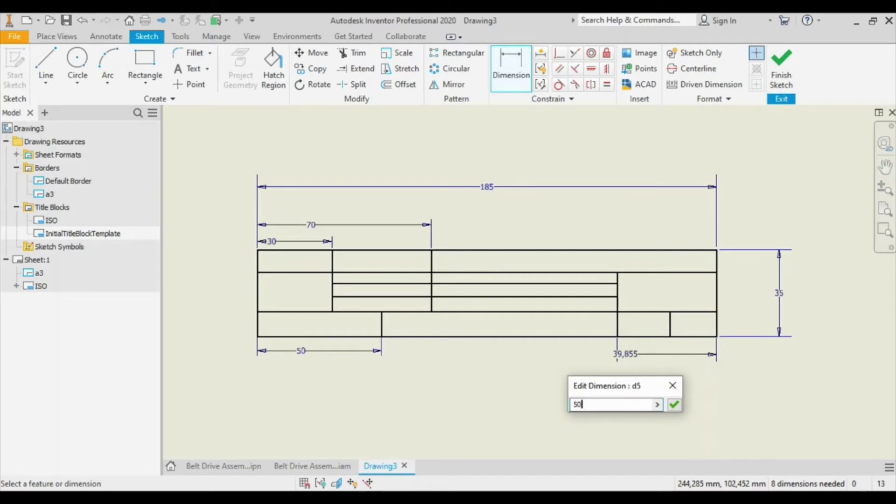
key("Return")
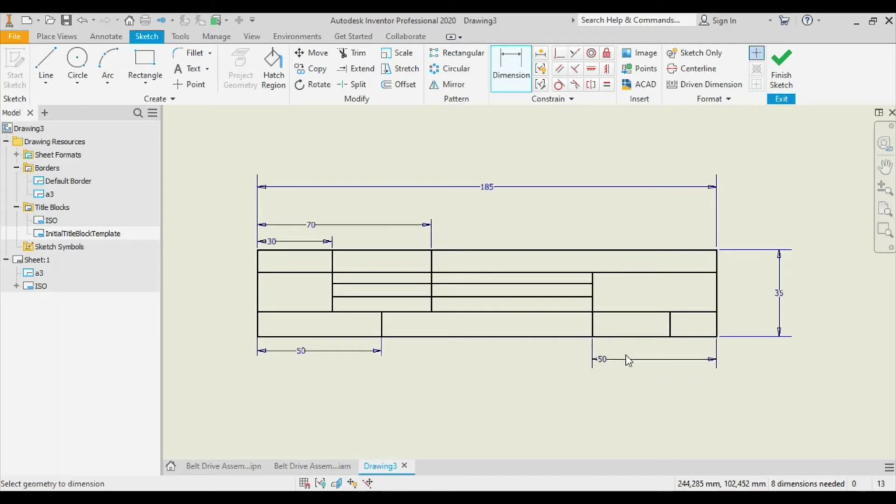
Dimension the last short divider of the bottom row 20 mm from the title block's right edge.
left_click(670, 325)
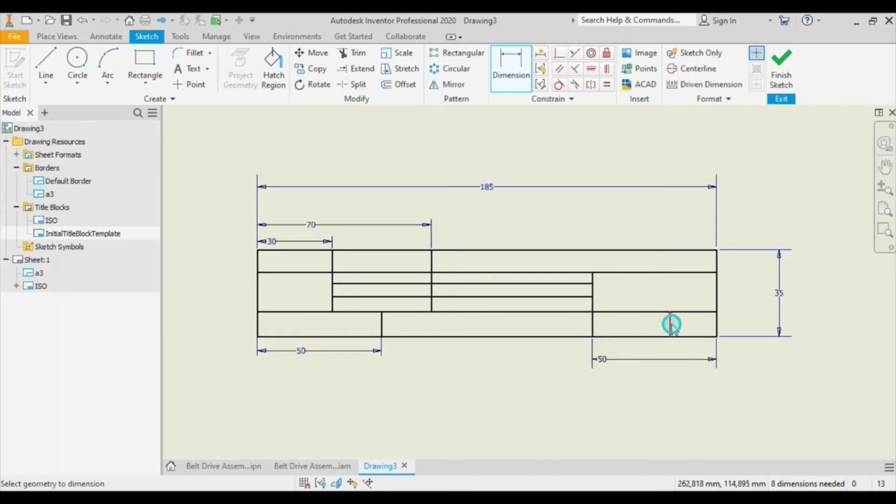
left_click(717, 320)
left_click(699, 352)
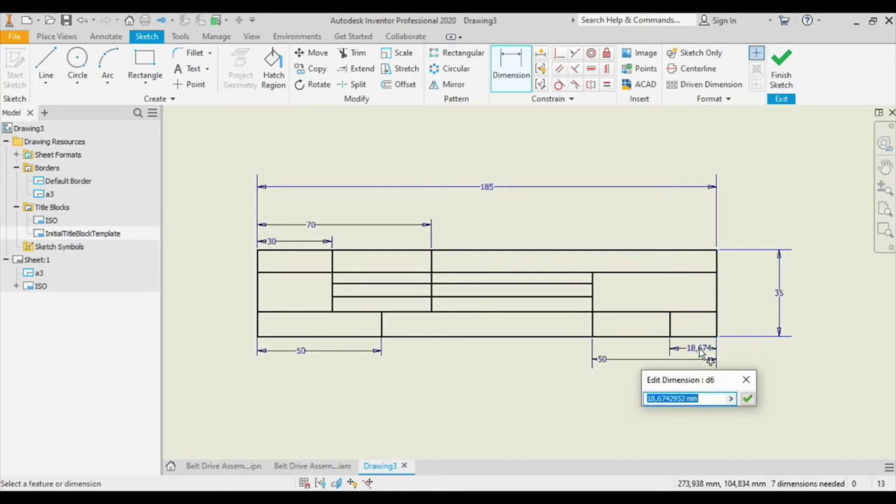
type("20")
key("Return")
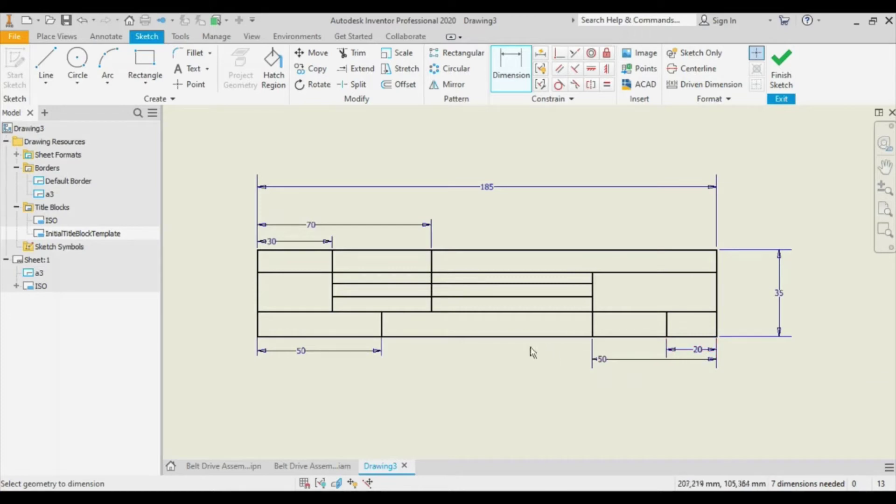
Dimension the title block's top row height as 10 mm.
left_click(304, 250)
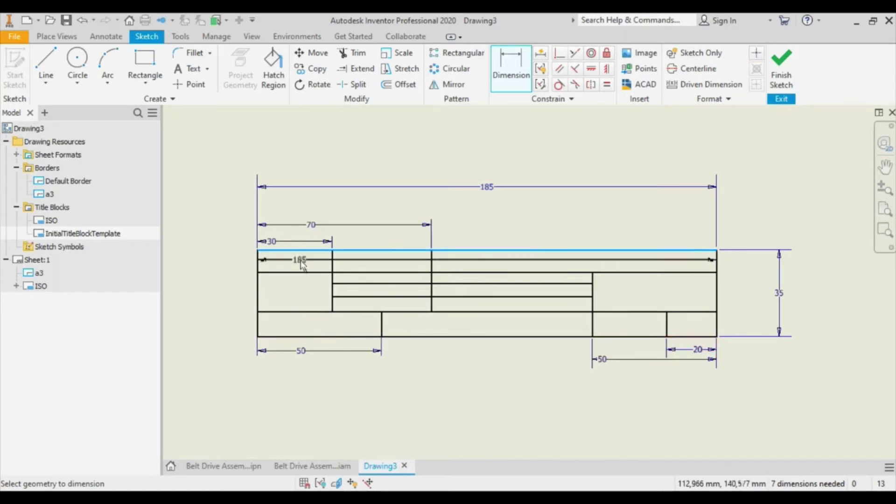
left_click(301, 273)
left_click(228, 273)
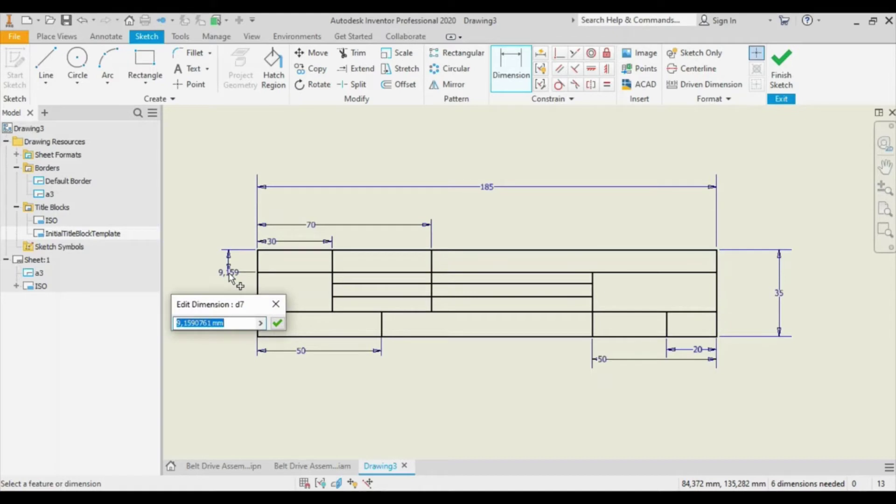
type("10")
key("Return")
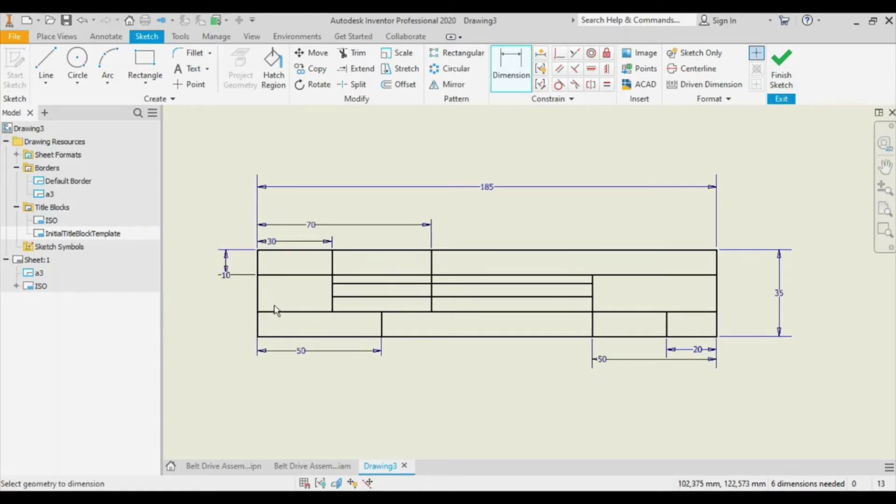
Dimension the title block's bottom row height as 10 mm.
left_click(272, 336)
left_click(229, 327)
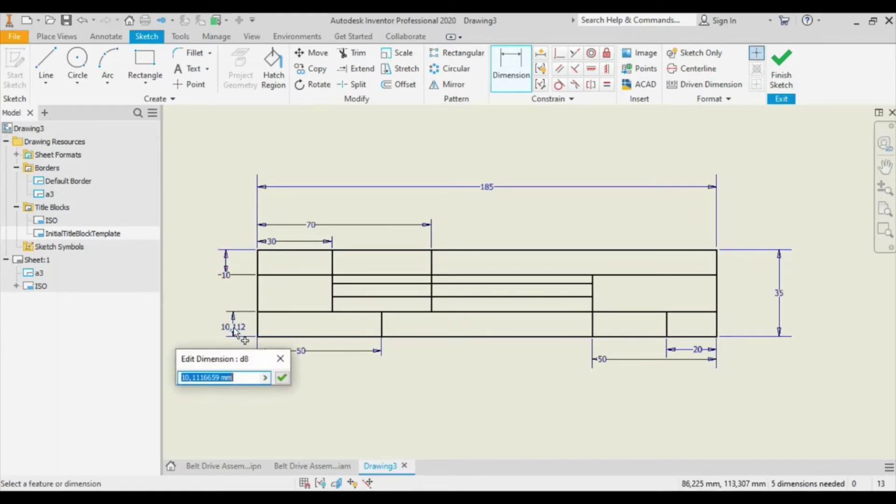
type("10")
key("Return")
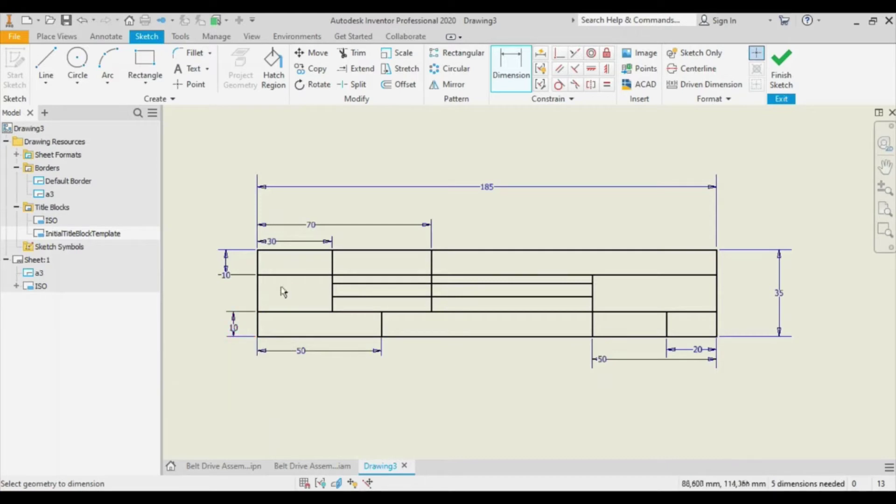
Dimension the upper thin horizontal line in the middle section 5 mm below the top row's lower line.
left_click(345, 275)
left_click(344, 283)
left_click(304, 285)
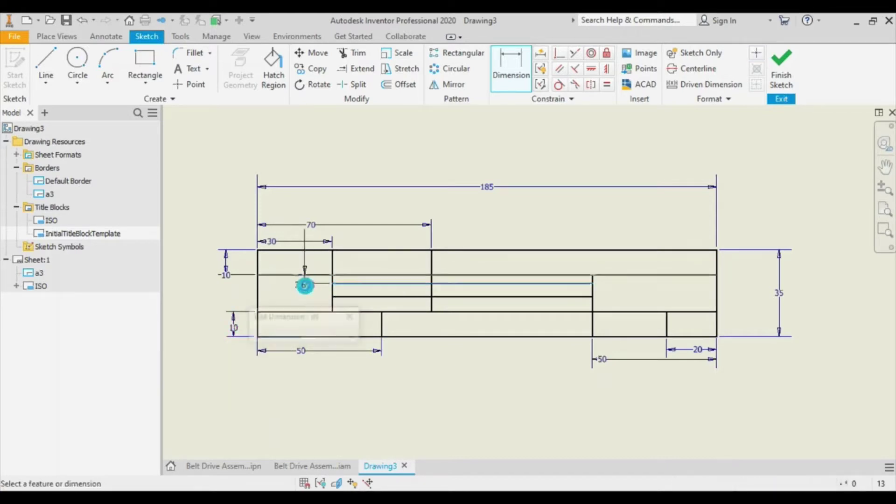
type("5")
key("Return")
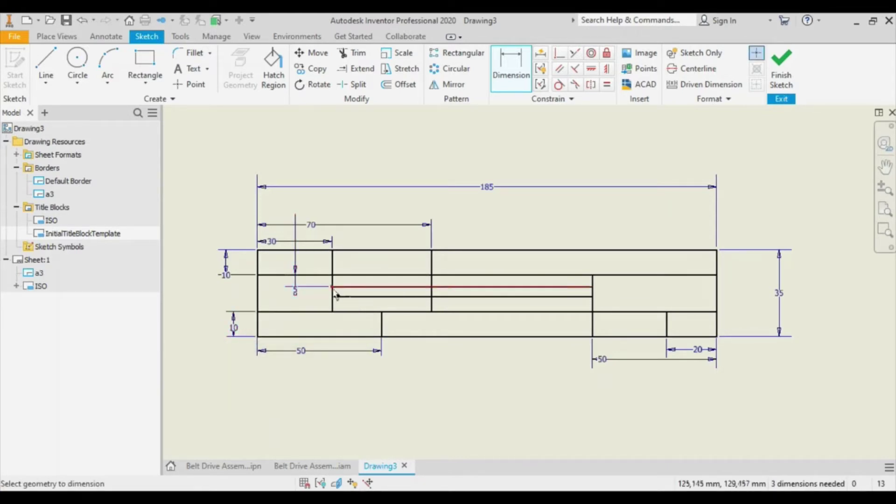
Dimension the lower thin horizontal line in the middle section 5 mm below the upper thin line.
left_click(349, 291)
left_click(349, 298)
left_click(283, 304)
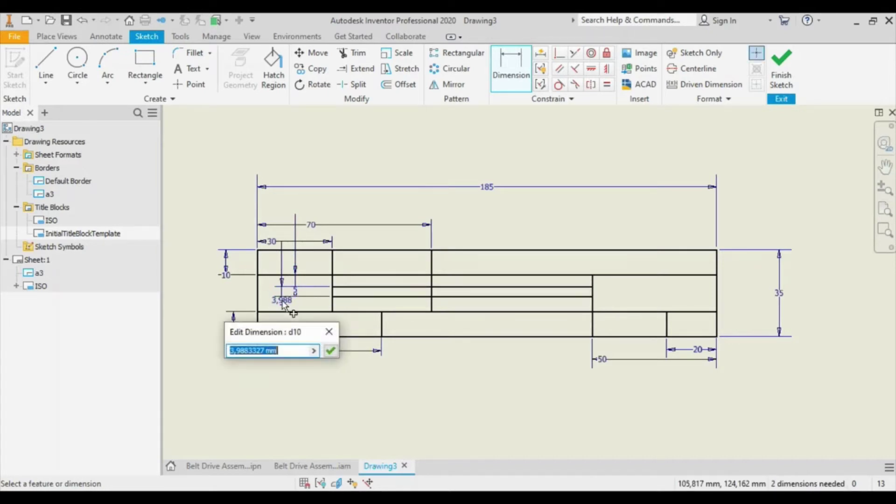
type("5")
key("Return")
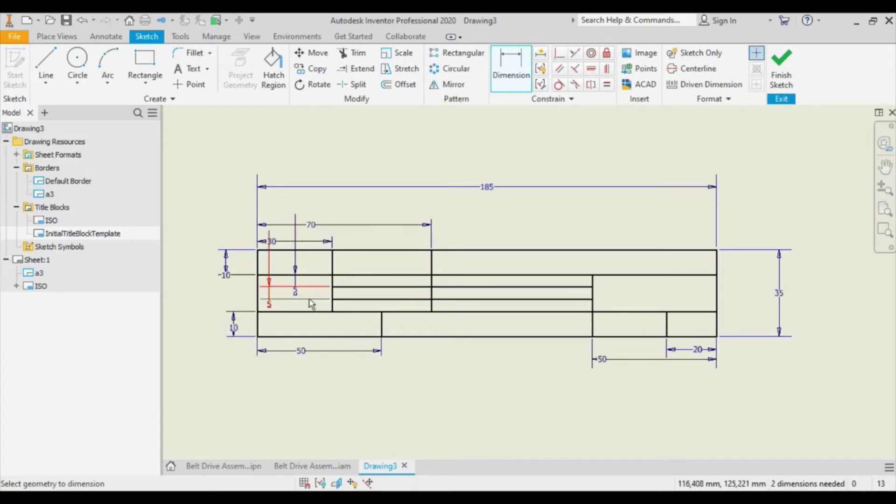
Add a driven dimension between the lower thin horizontal line and the bottom row's upper line.
left_click(357, 299)
left_click(316, 311)
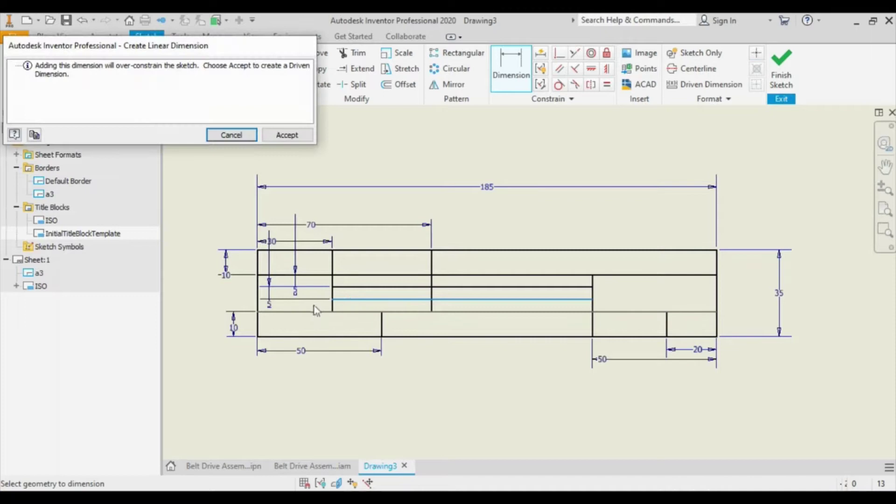
left_click(289, 135)
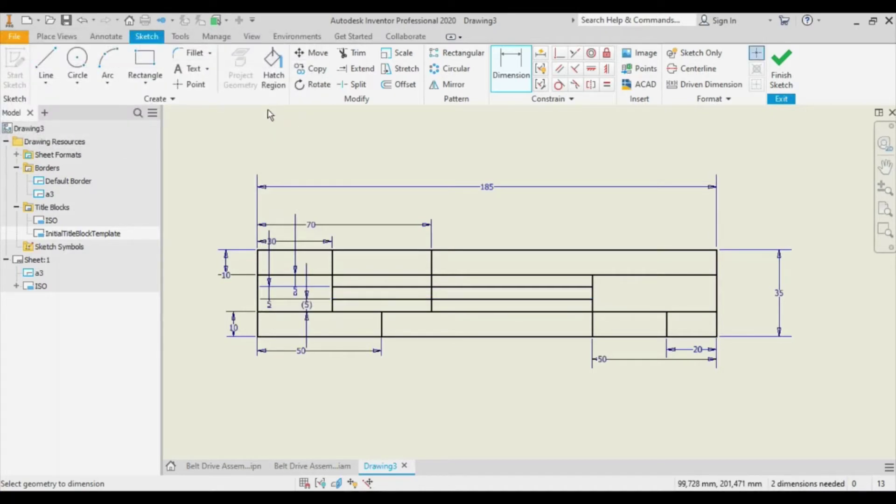
Start a text note in the first cell of the top row reading KEKASARAN with DALAM on a second line.
key("t")
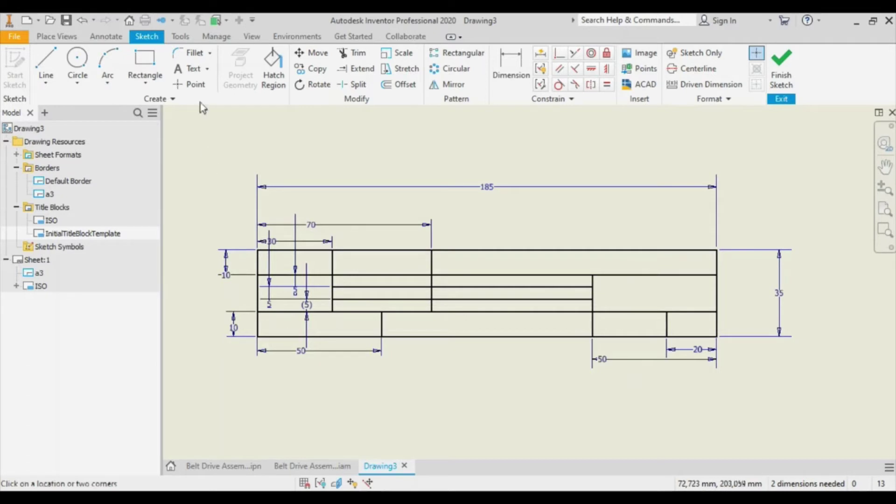
left_click(264, 253)
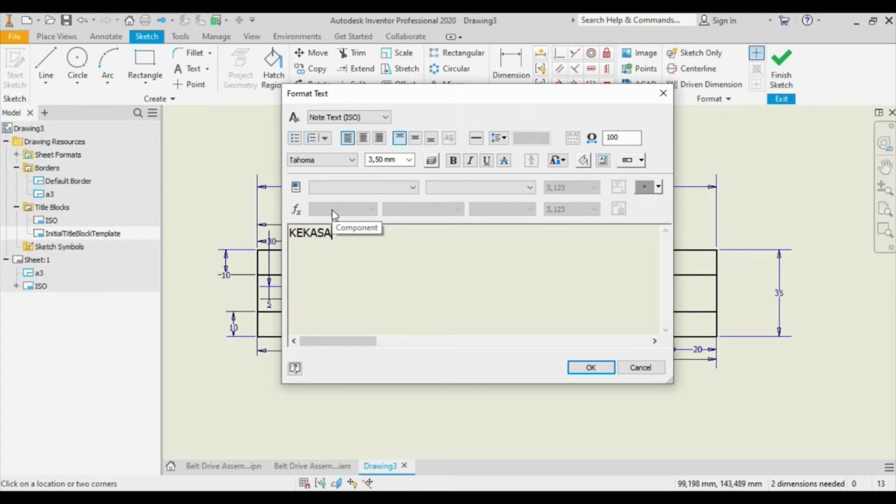
type("KEKASARAN")
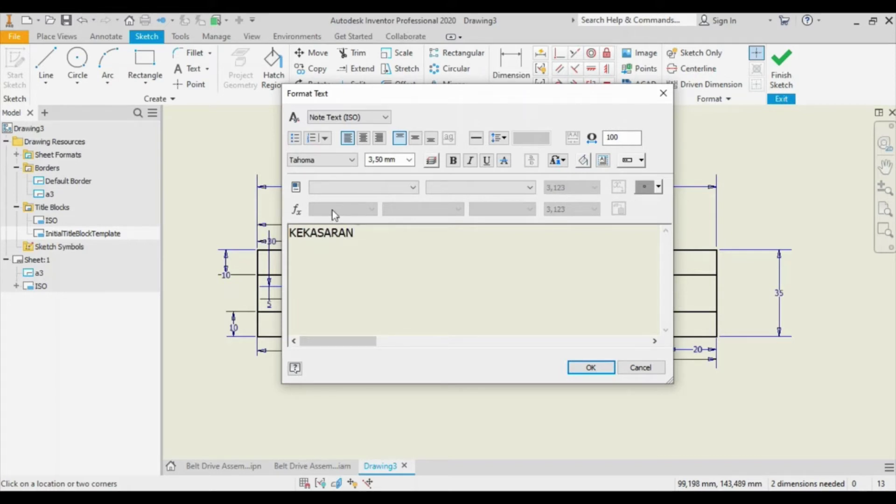
key("BackSpace")
type("DALAM")
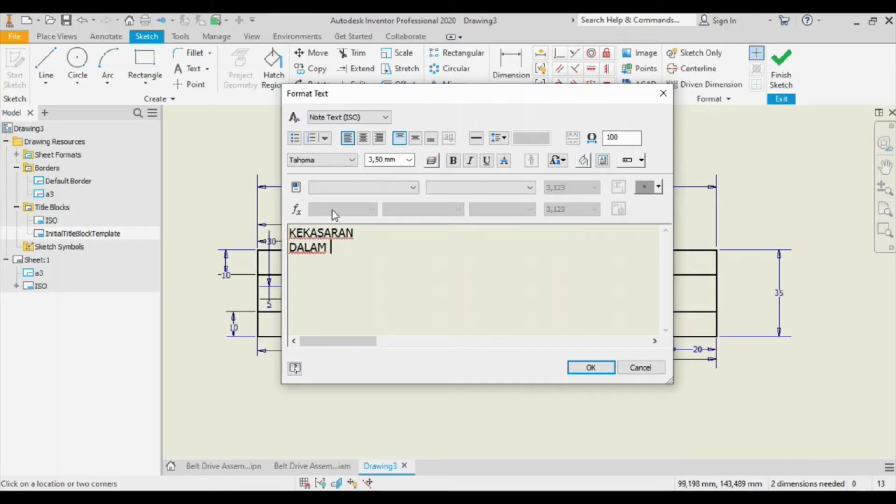
Copy the micro sign from the Character Map and complete the note's second line as DALAM µmm.
left_click(658, 187)
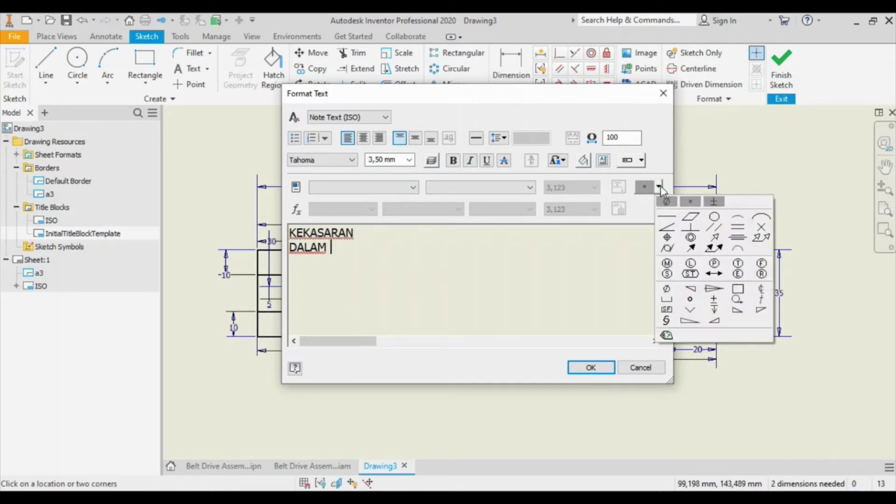
left_click(666, 335)
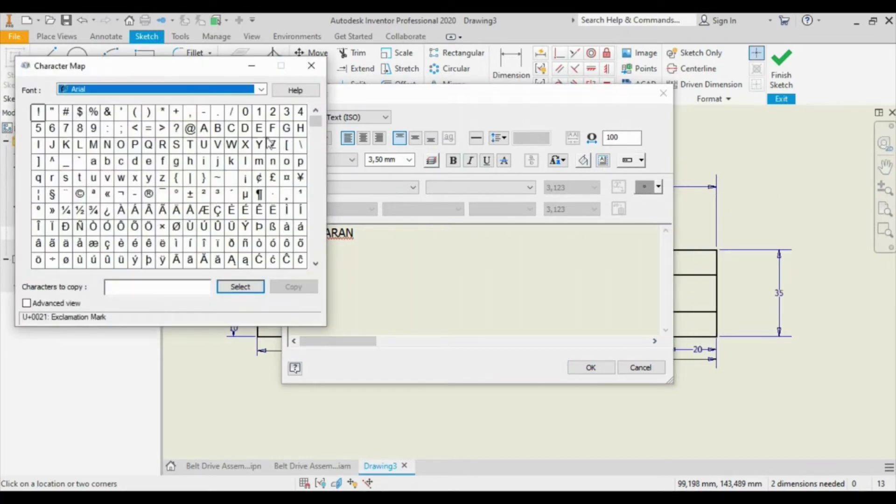
left_click(245, 195)
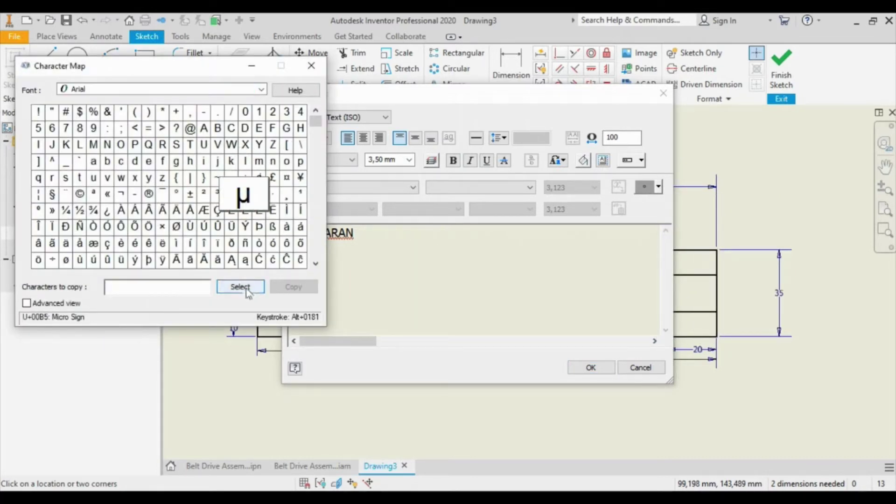
left_click(240, 287)
left_click(292, 287)
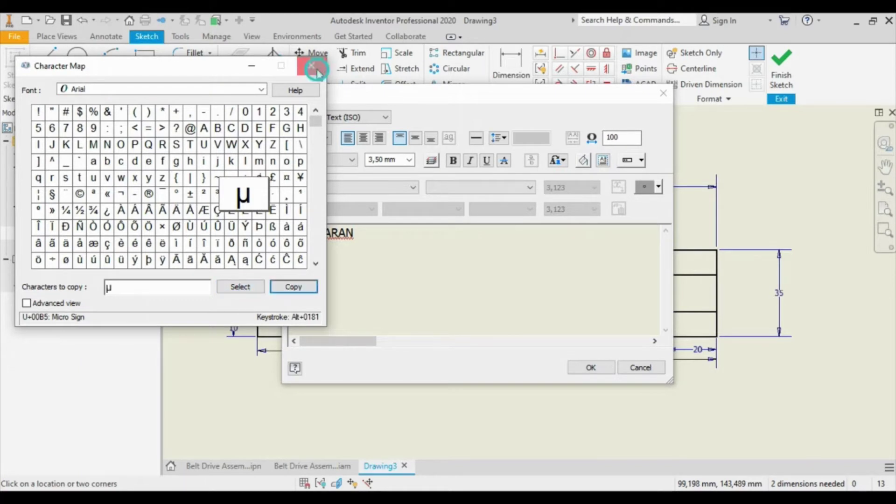
left_click(311, 65)
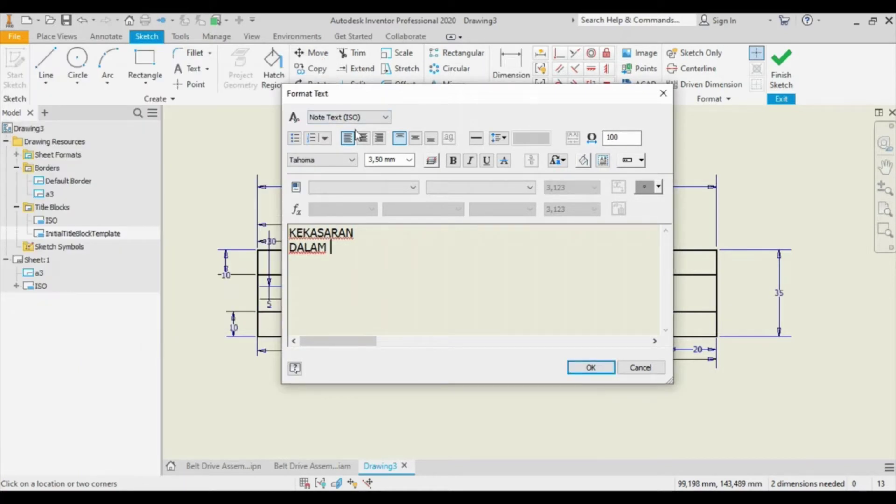
left_click(354, 249)
type("mm")
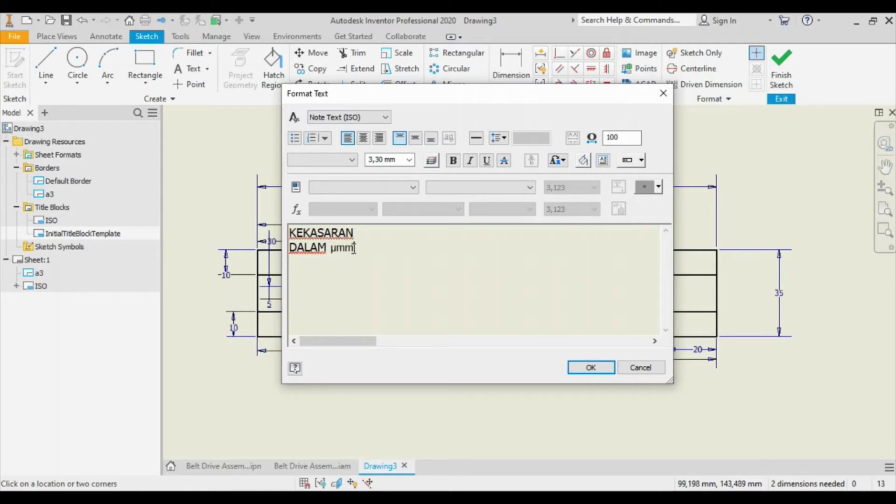
Format the whole KEKASARAN DALAM µmm note as 2,50 mm italic ISOCPEUR and place it.
key("shift+Left")
key("shift+Left")
key("shift+Left")
key("shift+Left")
key("shift+Left")
key("shift+Left")
key("shift+Left")
key("shift+Left")
key("shift+Left")
key("shift+Left")
key("shift+Left")
key("shift+Left")
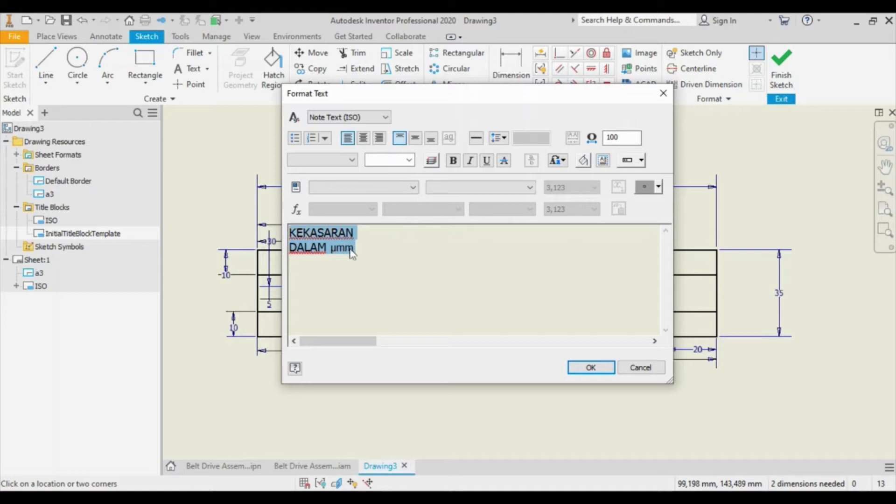
left_click(408, 160)
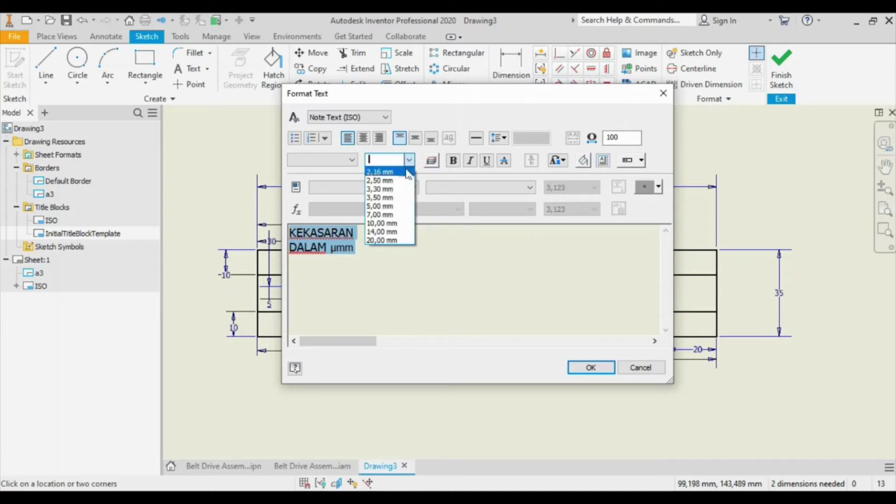
left_click(398, 188)
left_click(352, 160)
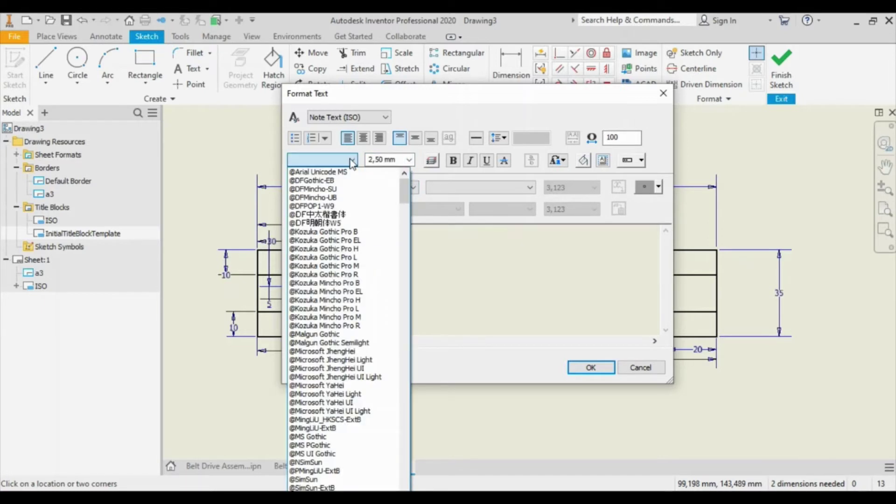
mouse_move(404, 191)
left_mouse_down()
mouse_move(403, 344)
mouse_move(402, 337)
left_mouse_up()
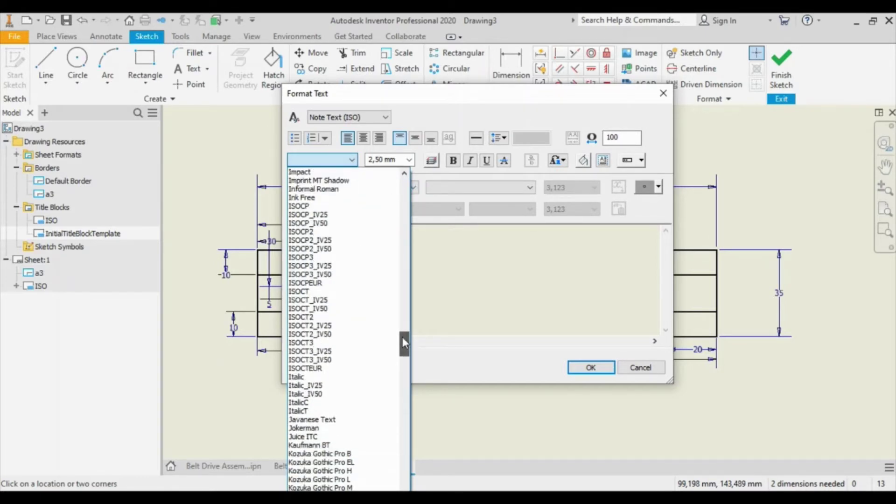
left_click(339, 283)
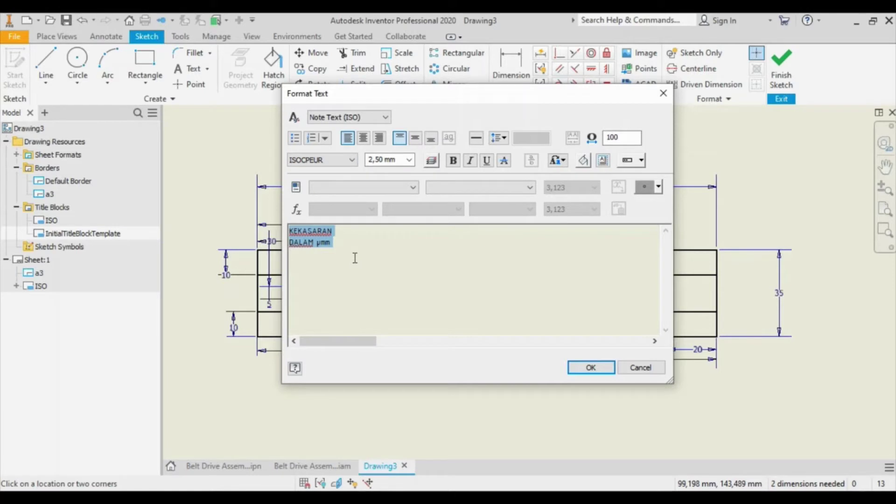
left_click(469, 161)
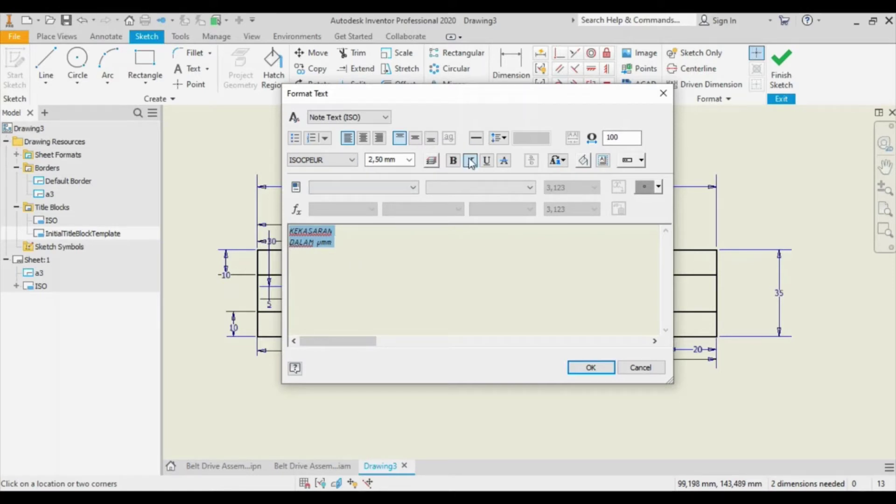
left_click(591, 366)
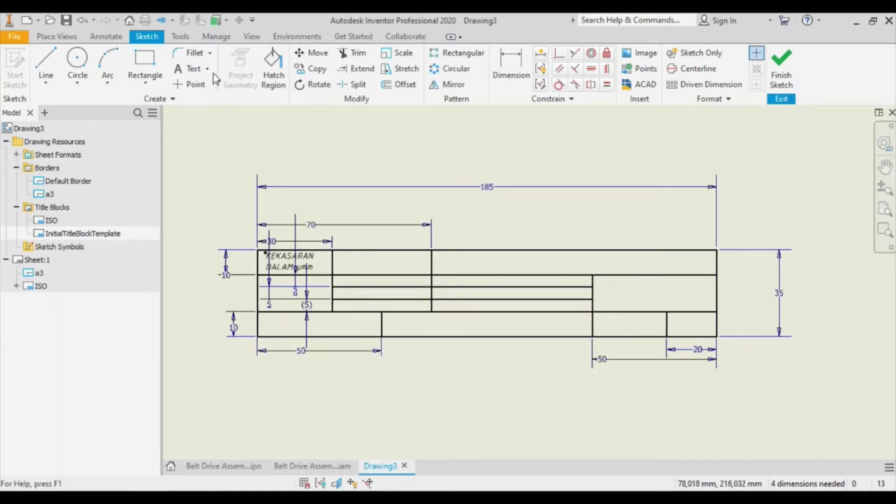
Start a text note in the second cell of the top row with ISOCPEUR font, 2,50 mm height and italic style.
left_click(183, 70)
left_click(352, 259)
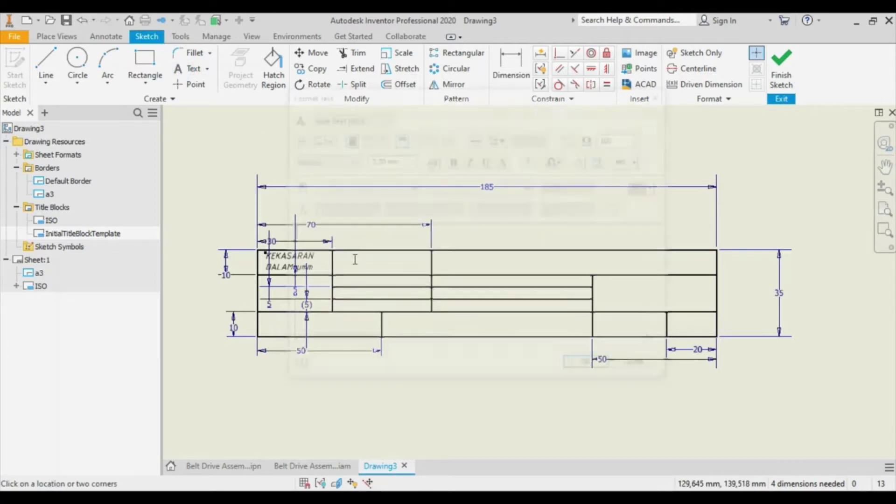
left_click(352, 160)
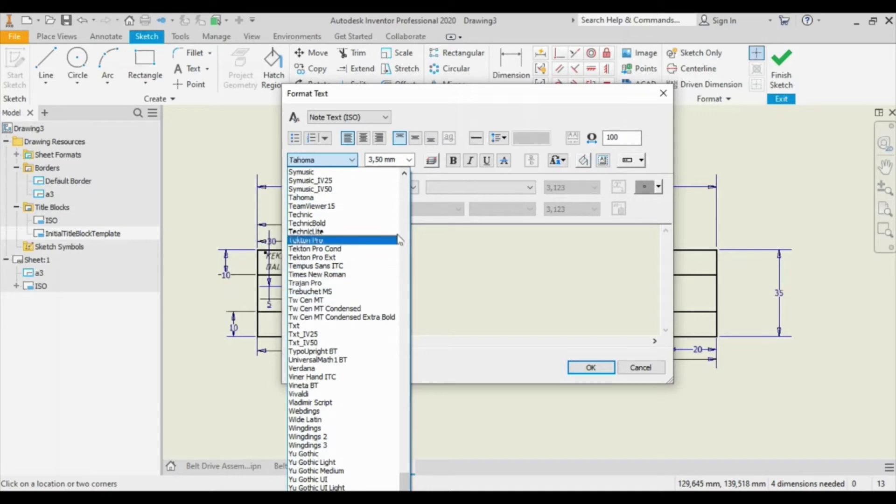
left_click_drag(404, 480, 394, 343)
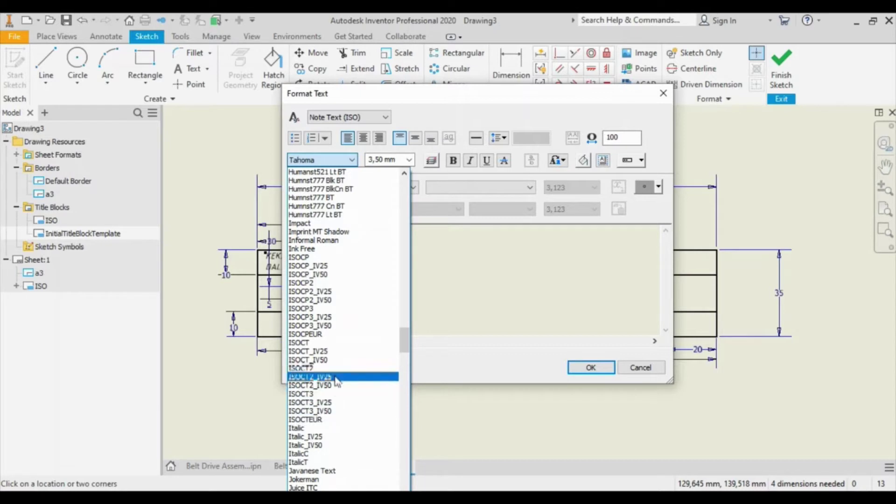
left_click(339, 334)
left_click(408, 160)
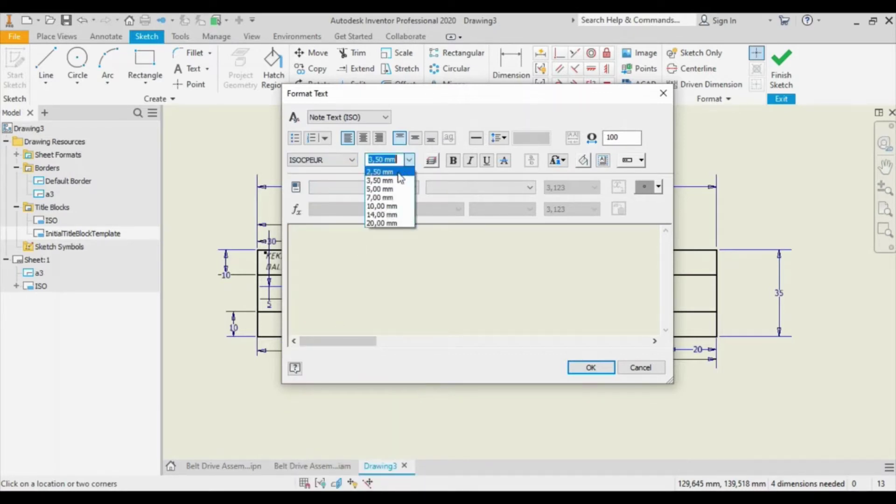
left_click(383, 171)
left_click(470, 160)
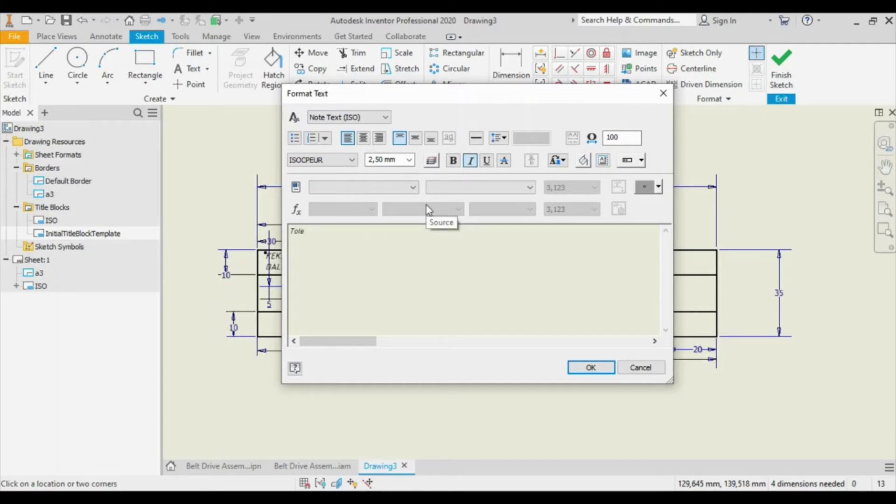
Enter TOLERANSI ISO in capitals as the note's text and place it.
key("BackSpace")
key("BackSpace")
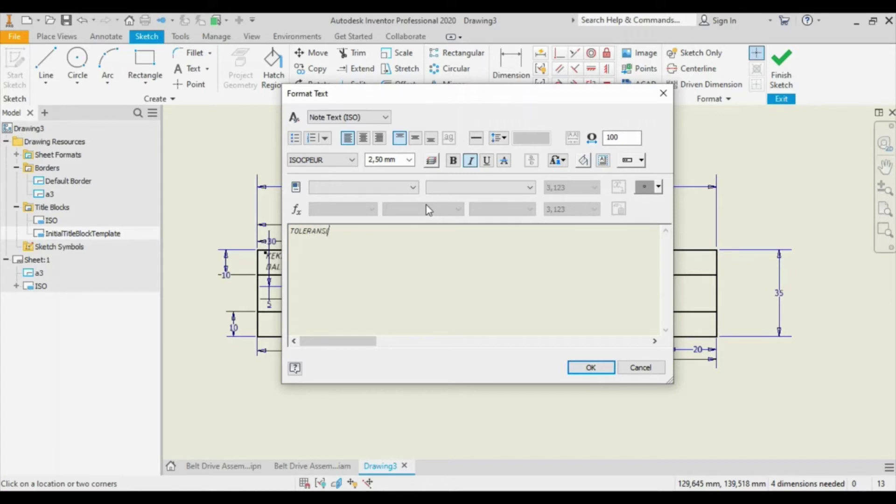
left_click(583, 366)
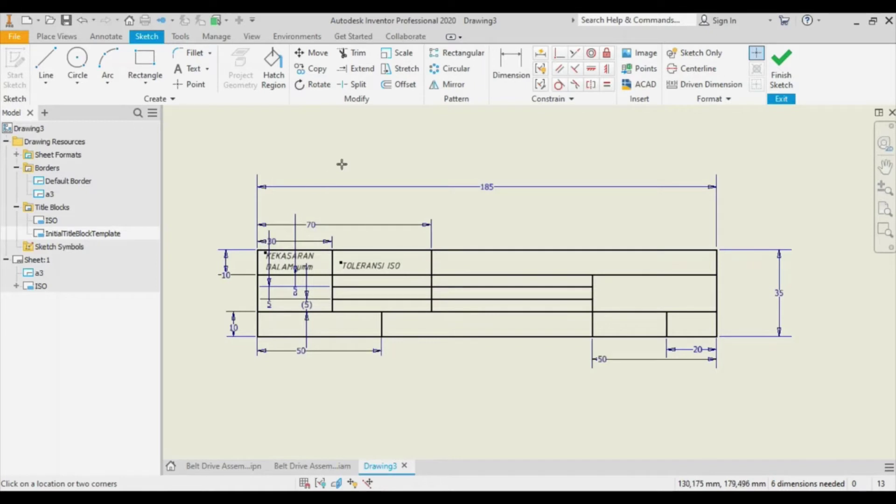
End the text command and shift the TOLERANSI ISO note slightly to centre it in its top-row cell.
right_click(378, 226)
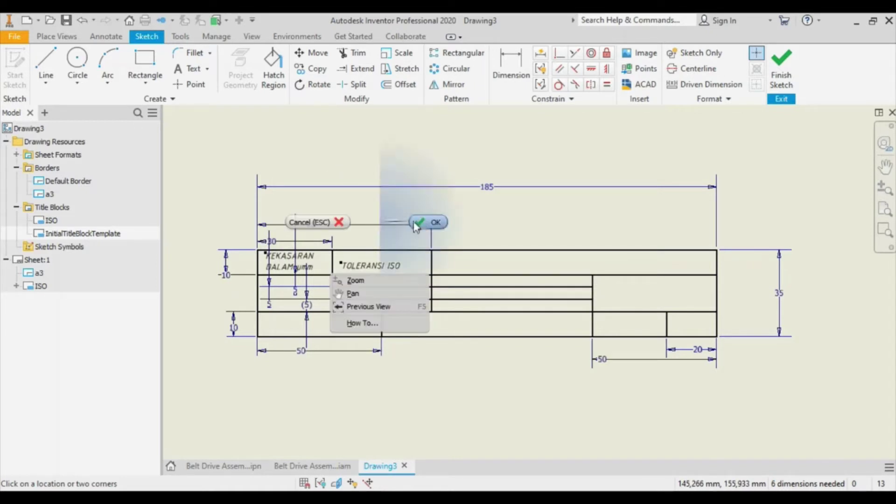
left_click(418, 224)
left_click_drag(359, 265, 371, 264)
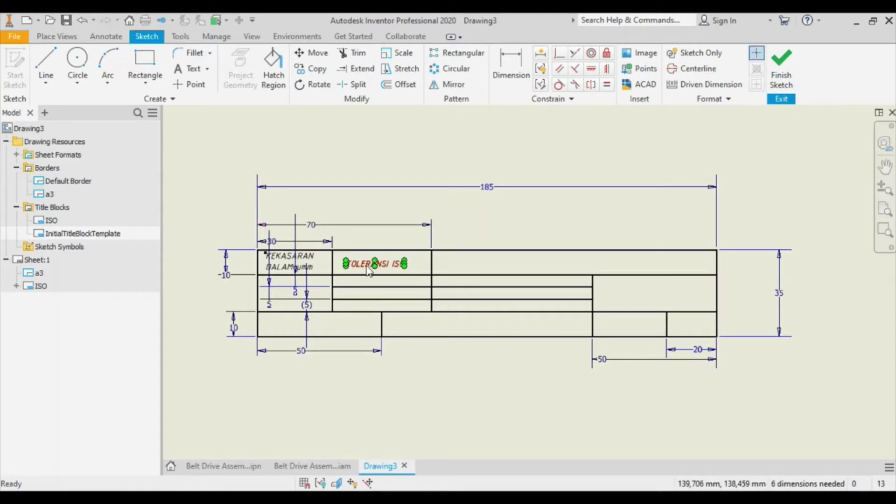
Copy the TOLERANSI ISO note and paste it into the uppermost narrow row of the wide column right of it.
right_click(369, 270)
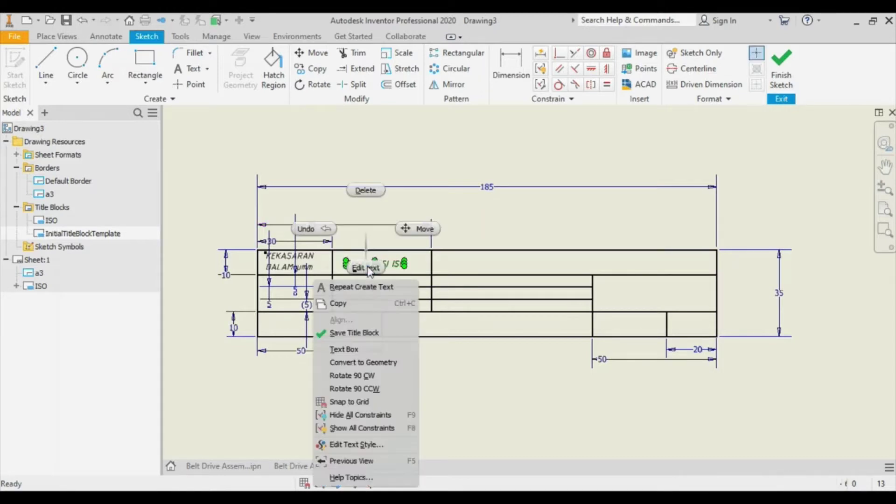
left_click(338, 303)
left_click(474, 221)
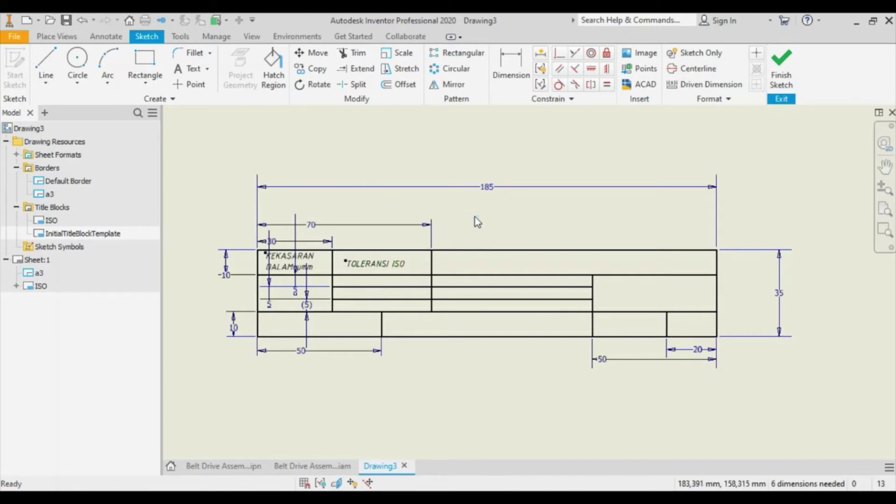
right_click(473, 218)
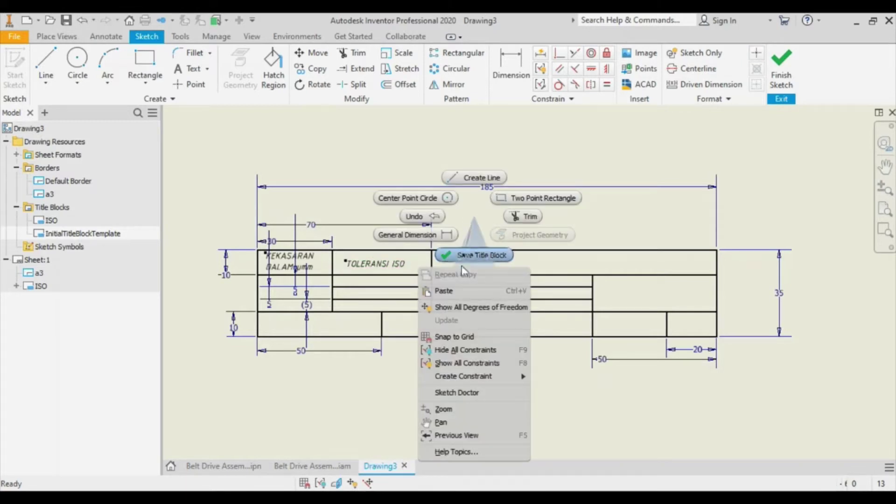
left_click(443, 290)
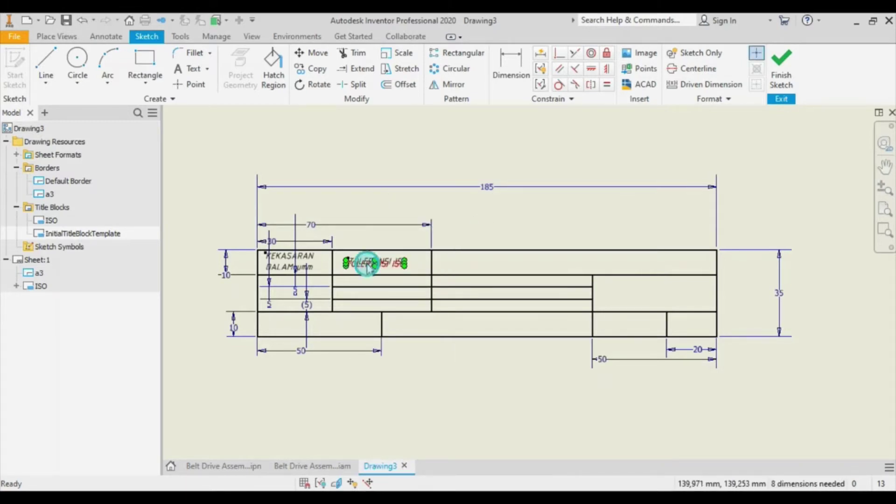
left_click_drag(369, 264, 457, 282)
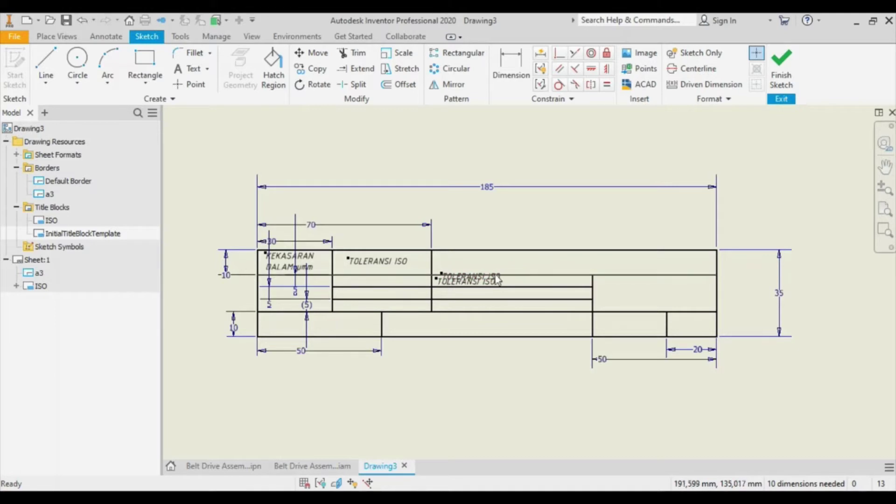
Move the overlapping second TOLERANSI ISO copy into the middle narrow row of the wide column.
scroll(498, 276, "up", 5)
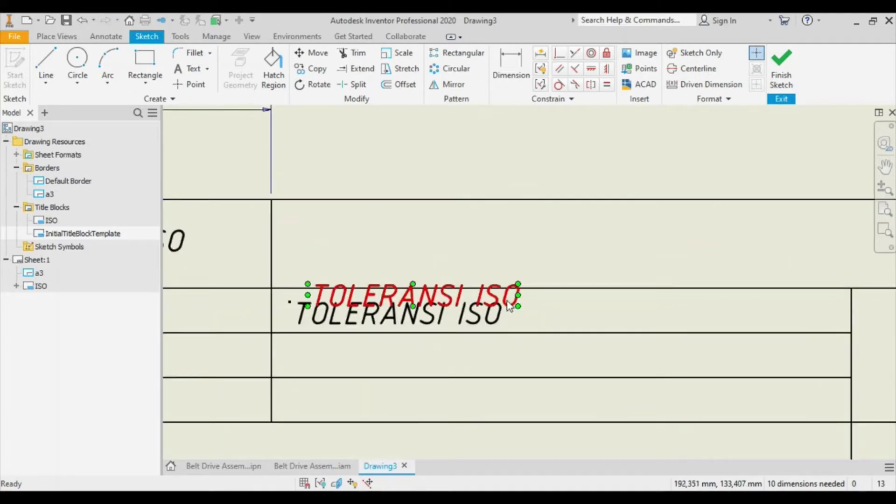
left_click_drag(510, 305, 490, 359)
scroll(495, 253, "down", 2)
Paste a third TOLERANSI ISO copy and place it in the lowest narrow row, aligned under the other two.
key("ctrl+v")
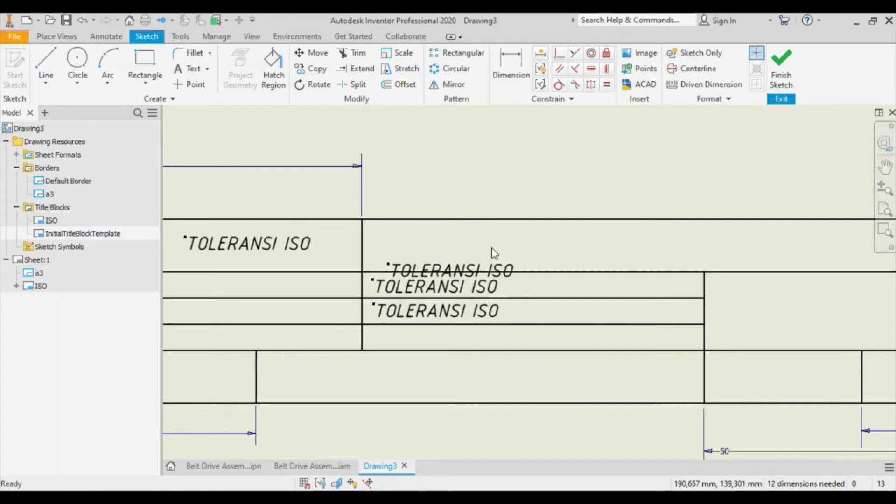
left_click(506, 276)
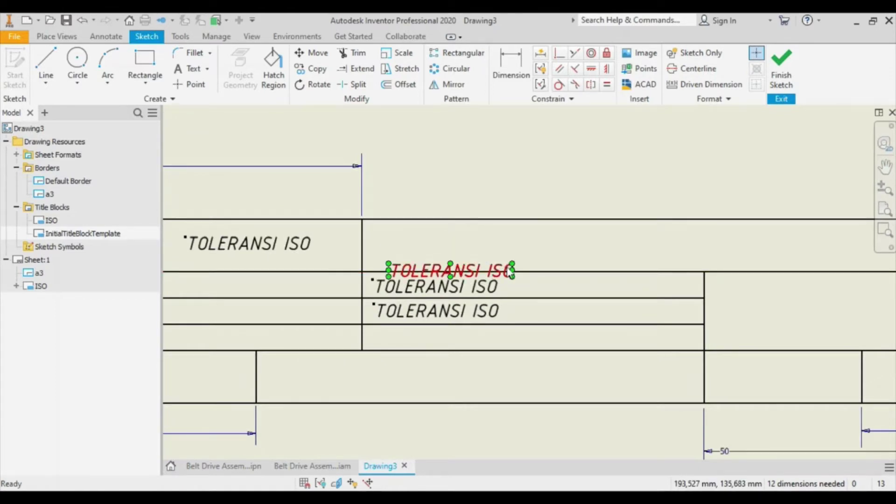
scroll(510, 270, "up", 3)
mouse_move(505, 275)
left_mouse_down()
mouse_move(456, 372)
mouse_move(465, 345)
mouse_move(490, 377)
mouse_move(491, 399)
mouse_move(496, 354)
left_mouse_up()
scroll(496, 354, "down", 2)
scroll(485, 376, "down", 3)
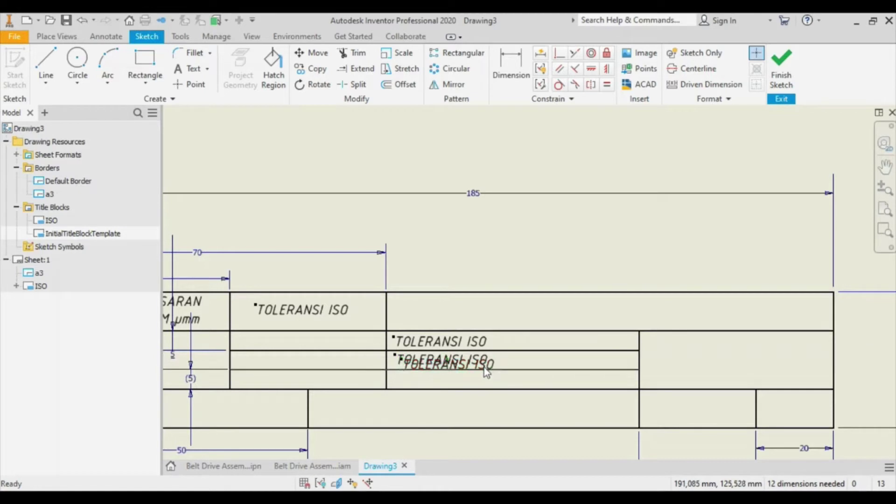
left_click_drag(486, 368, 480, 379)
Copy the three TOLERANSI ISO notes stacked in the wide column together and paste a duplicate set.
left_click(439, 339)
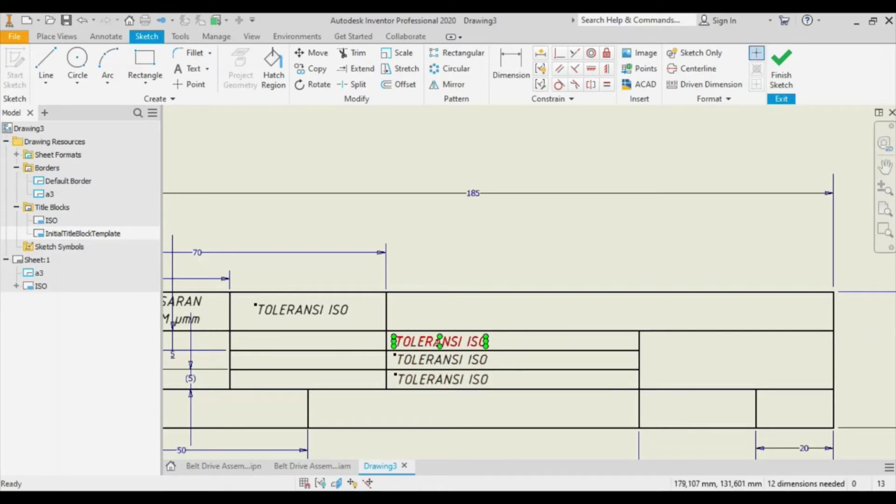
left_click(427, 344)
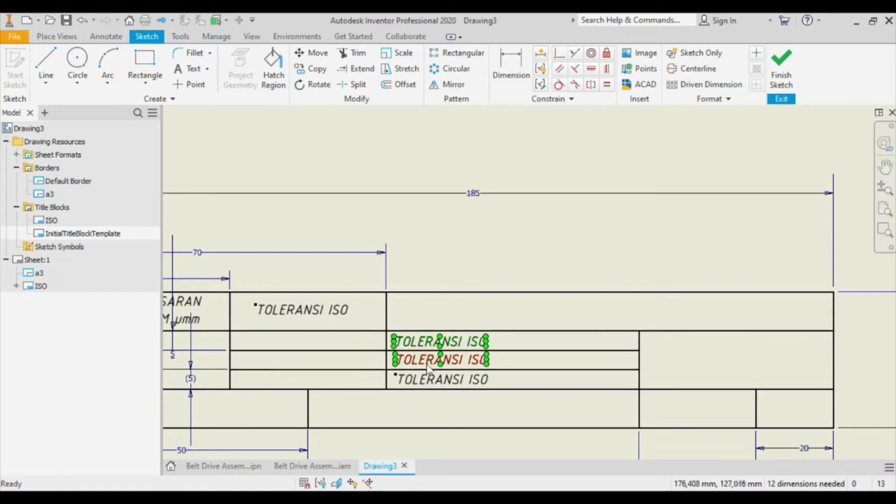
left_click(423, 378, "ctrl")
right_click(425, 343)
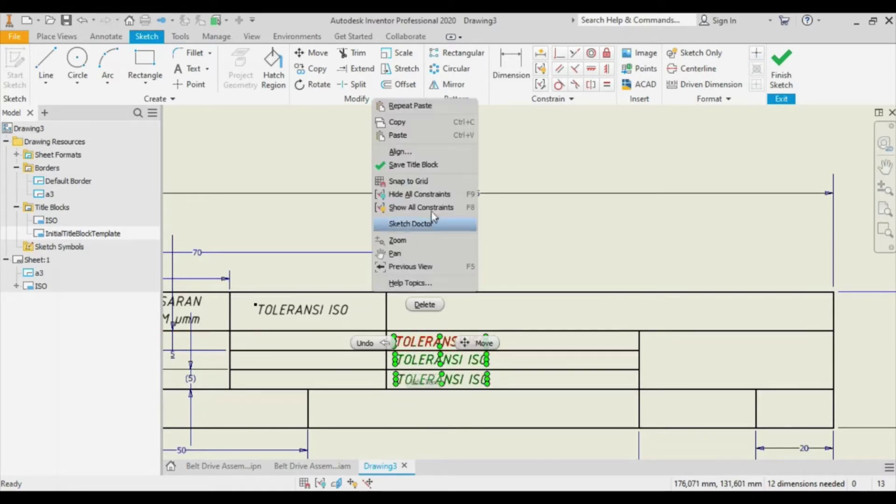
left_click(428, 122)
left_click(445, 226)
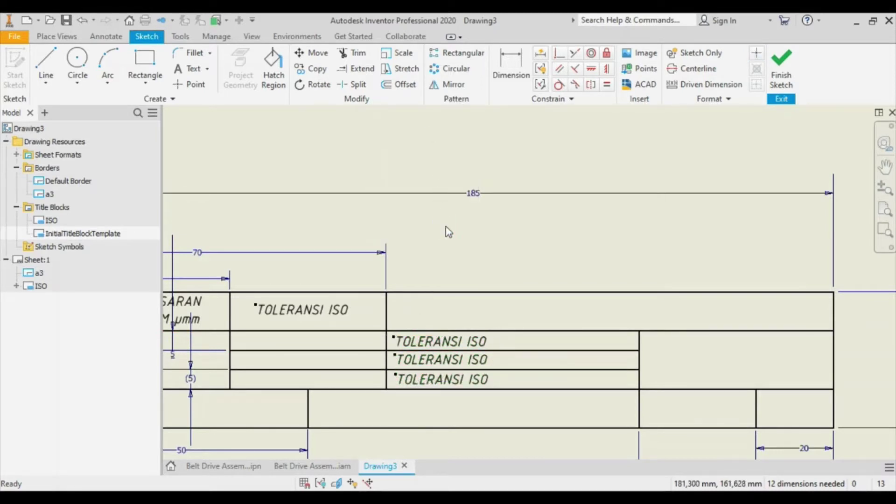
key("ctrl+v")
Select the three pasted notes and move them together into the narrow rows beneath the original TOLERANSI ISO cell.
left_click(430, 348)
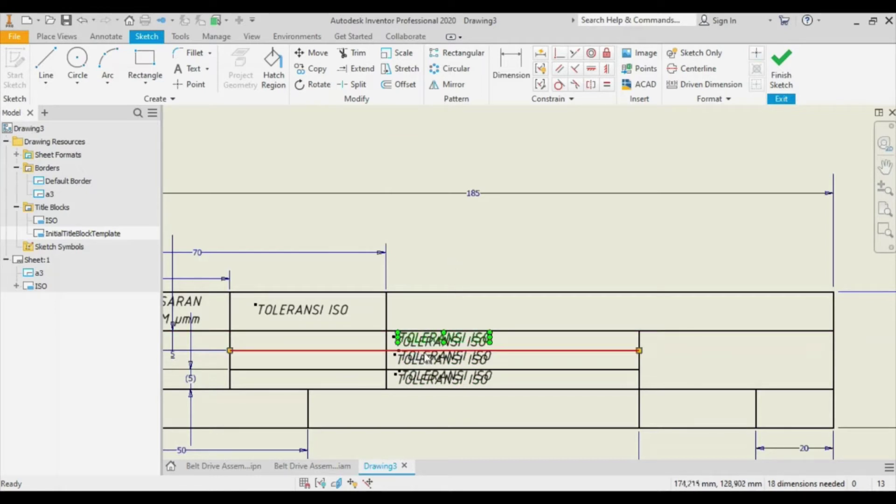
left_click(525, 357)
left_click_drag(491, 356, 489, 374)
scroll(490, 374, "up", 5)
left_click_drag(537, 347, 530, 289)
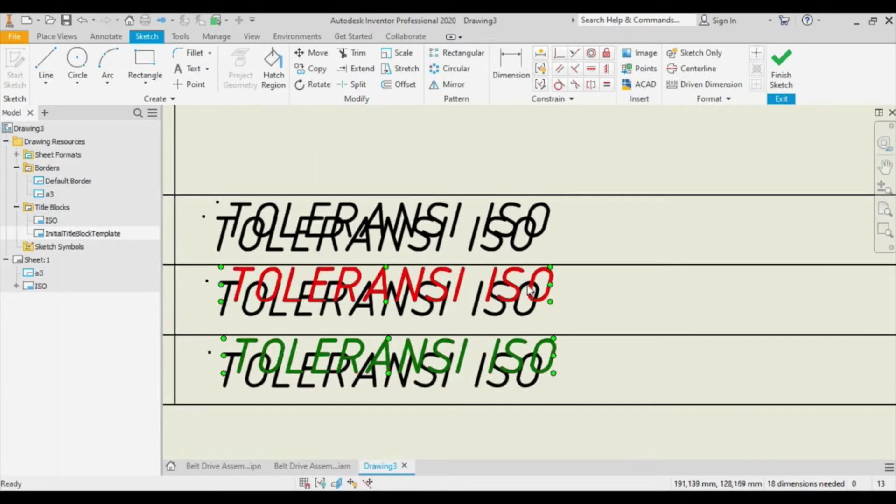
left_click(529, 286)
scroll(536, 209, "down", 5)
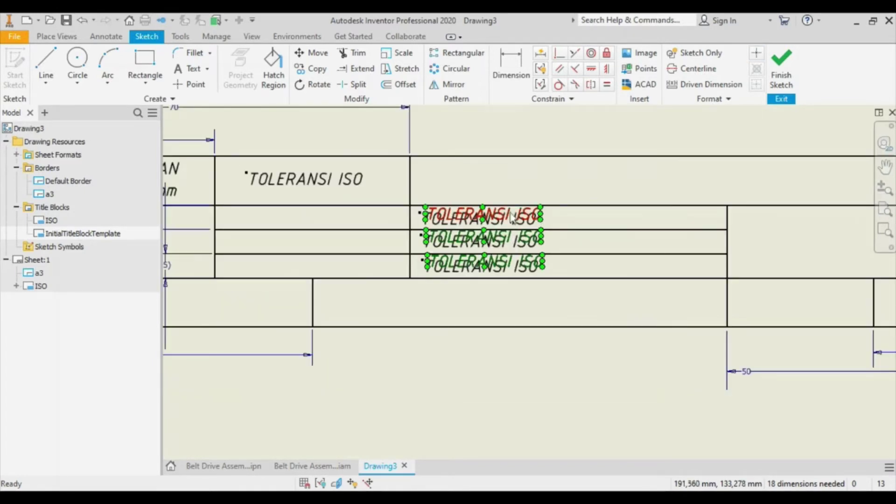
left_click_drag(467, 217, 265, 220)
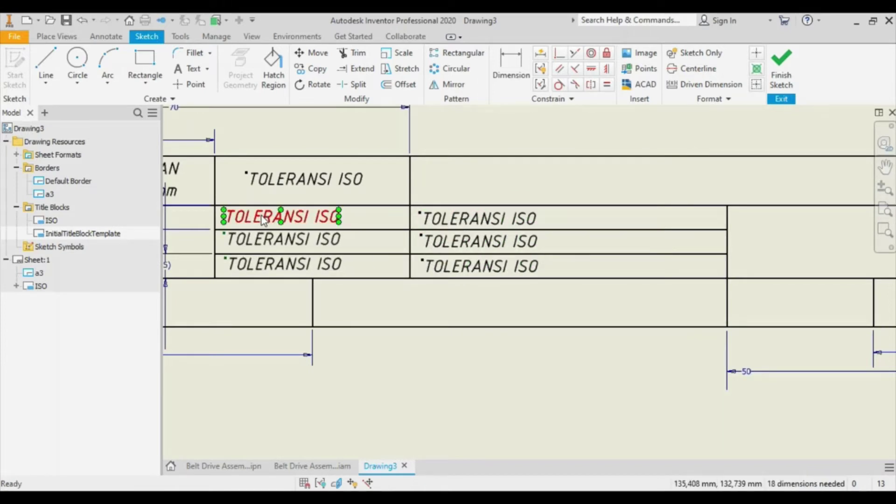
Replace the text of the uppermost note below the original TOLERANSI ISO cell with SKALA :.
double_click(297, 217)
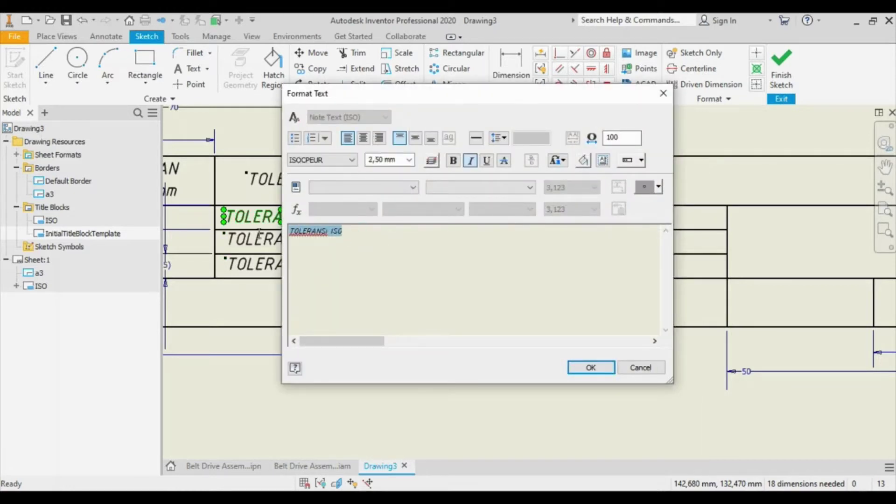
type("SKALA :")
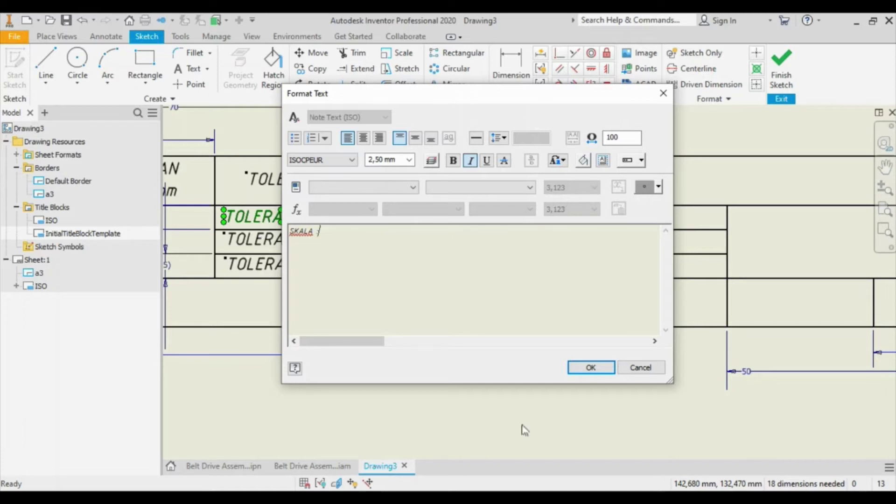
left_click(589, 367)
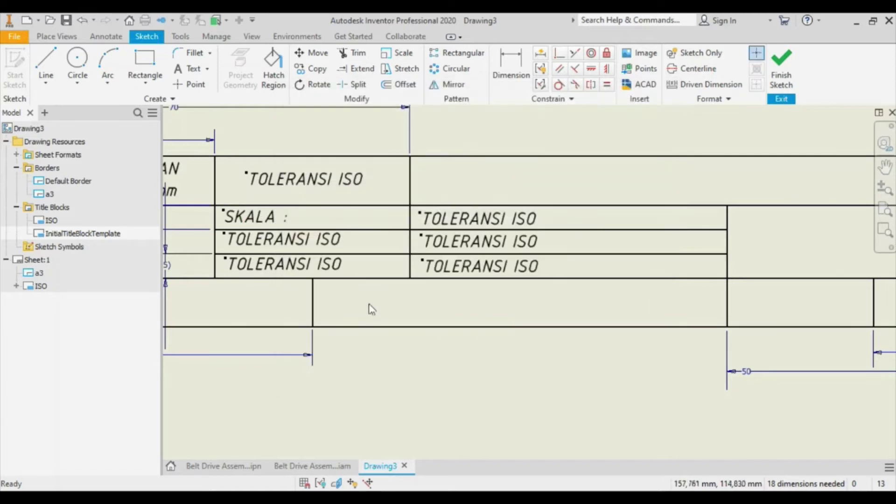
Replace the text of the note directly below SKALA with UKURAN : mm.
double_click(285, 239)
left_click(384, 238)
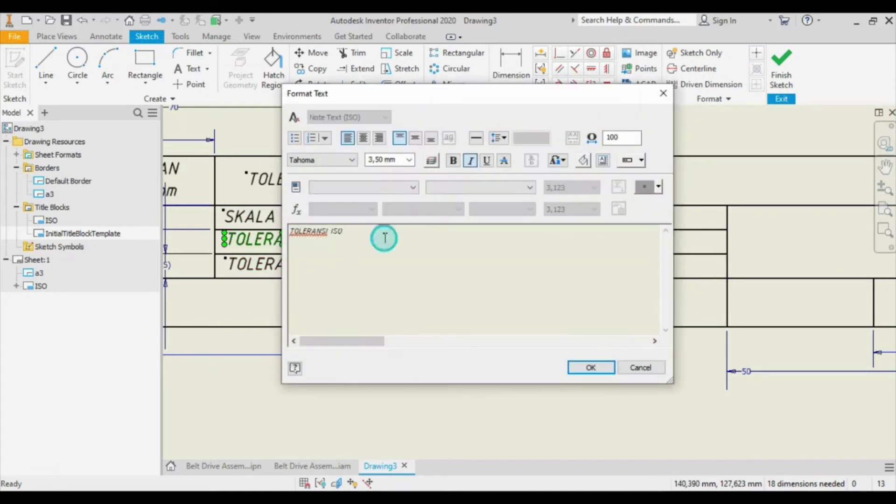
key("ctrl+a")
type("u")
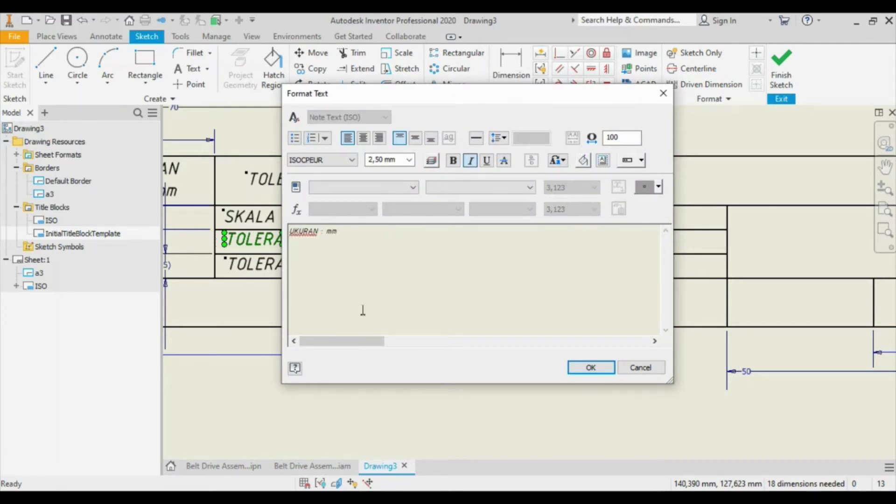
left_click(589, 368)
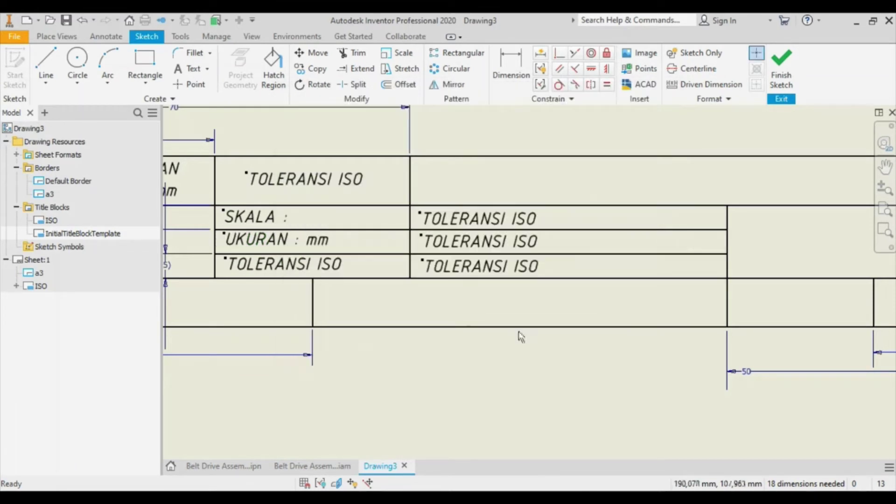
Replace the text of the note directly below UKURAN with TANGGAL :.
double_click(365, 268)
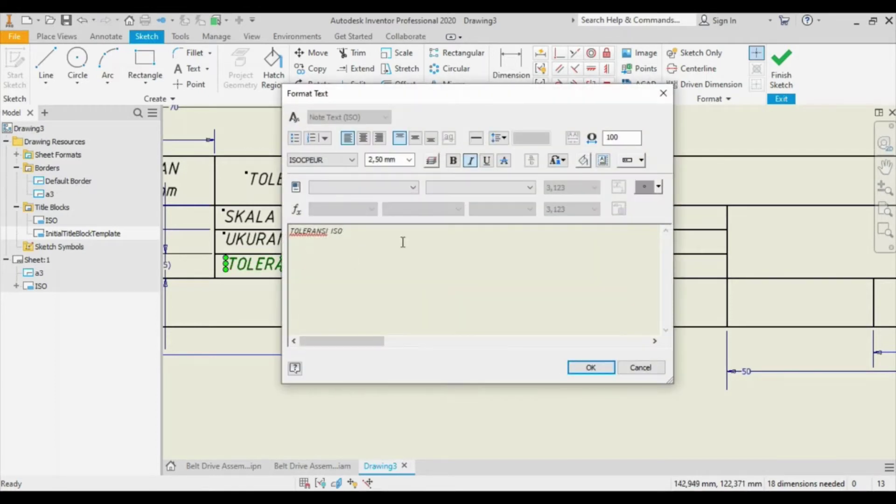
key("ctrl+a")
type("T")
left_click(589, 368)
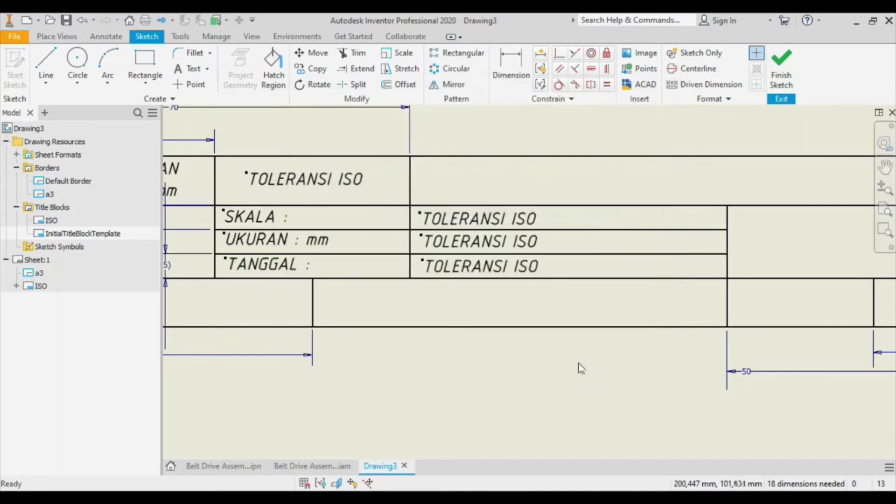
Replace the text of the wide column's note in the SKALA row with DIGAMBAR :.
left_click(489, 218)
double_click(489, 218)
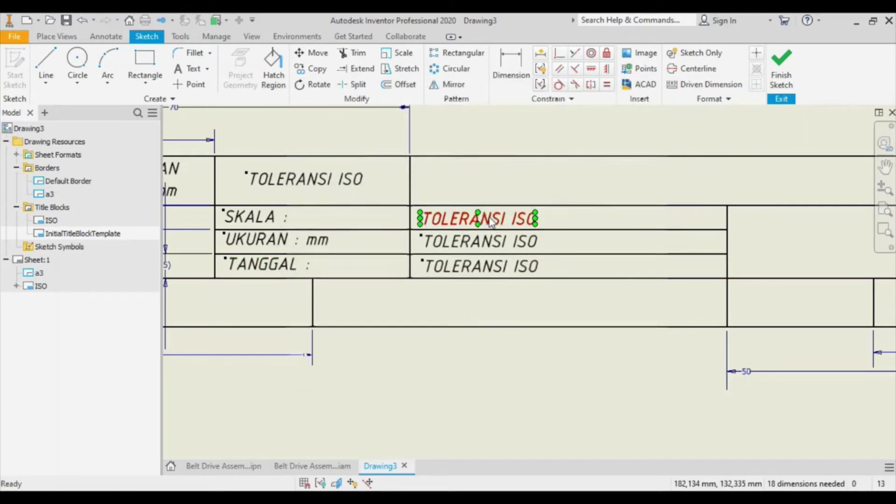
key("ctrl+a")
type("D")
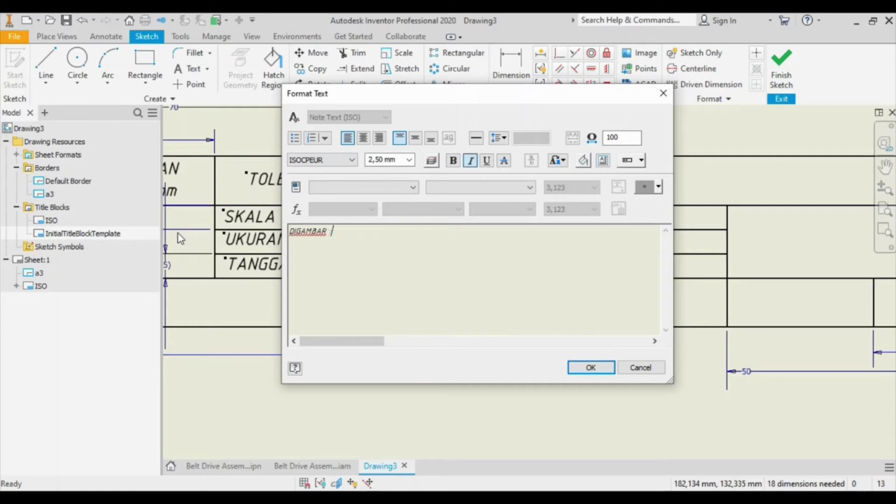
left_click(583, 366)
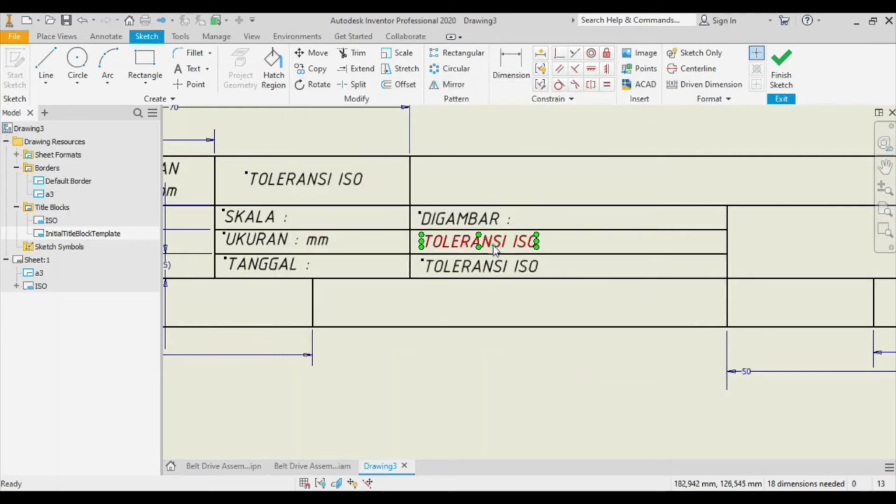
Replace the text of the wide column's note in the UKURAN row with DILIHAT :.
double_click(499, 249)
key("ctrl+a")
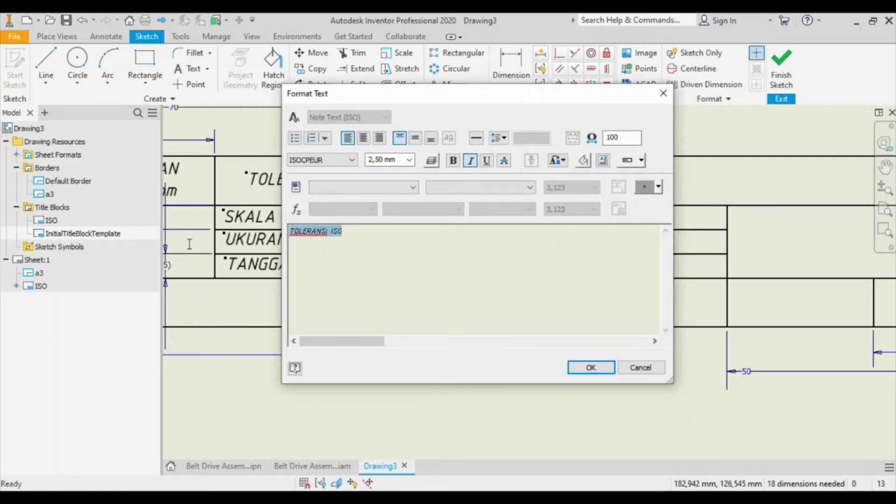
type("a")
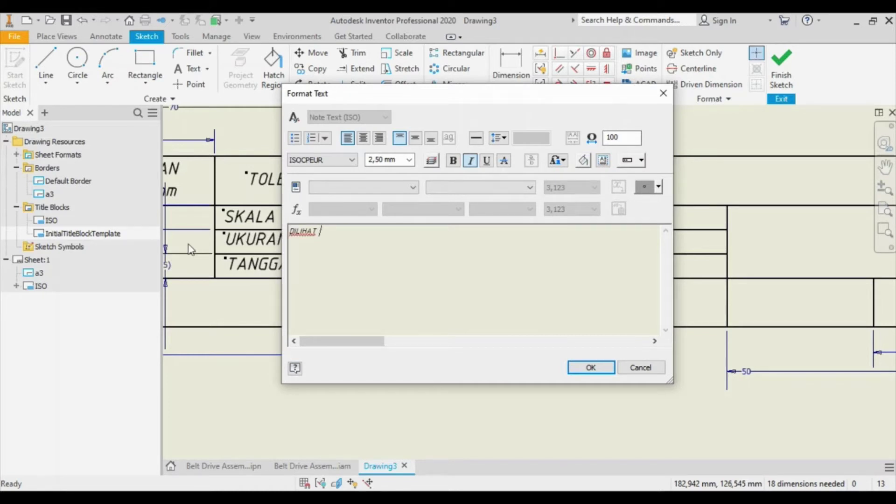
left_click(571, 369)
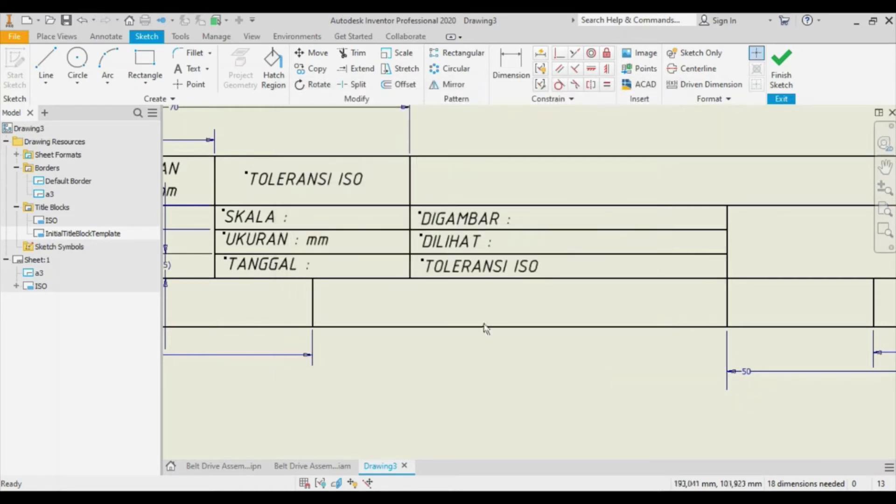
Replace the text of the wide column's note in the TANGGAL row with DISETUJUI :.
double_click(485, 270)
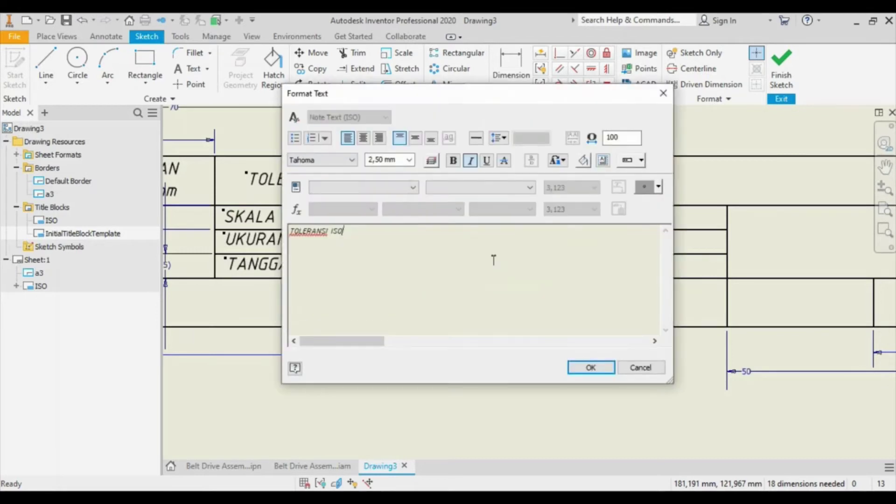
key("ctrl+a")
type("a")
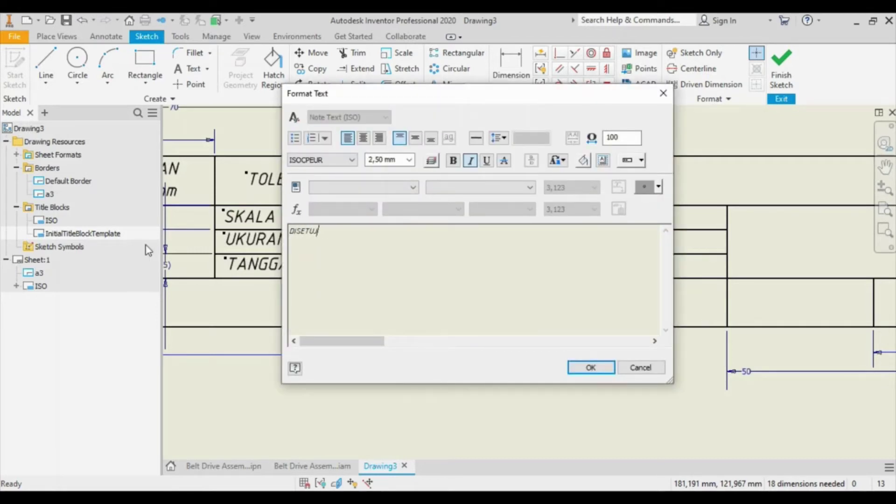
left_click(587, 373)
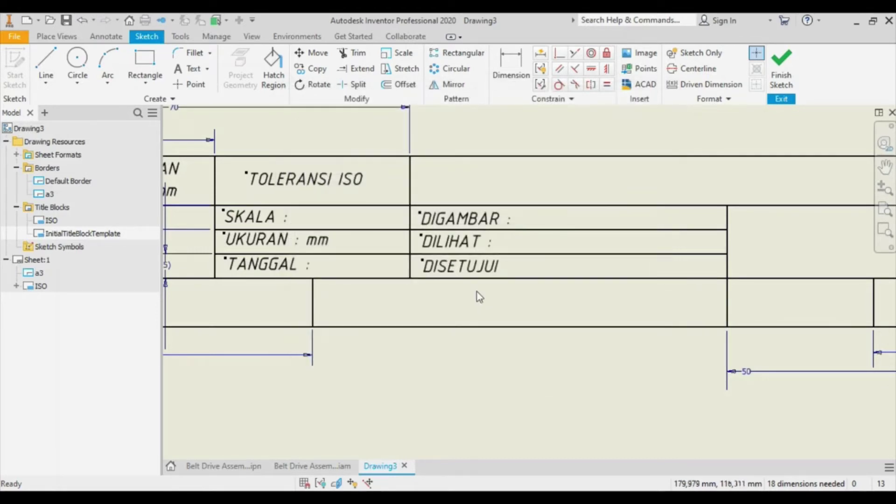
double_click(487, 266)
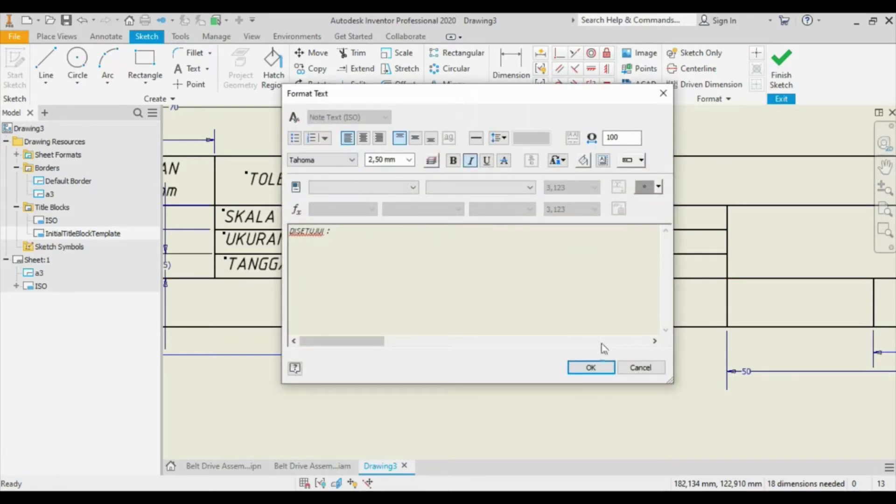
left_click(591, 367)
Paste a copy of the DIGAMBAR, DILIHAT and DISETUJUI notes into the title block sketch.
scroll(513, 238, "down", 4)
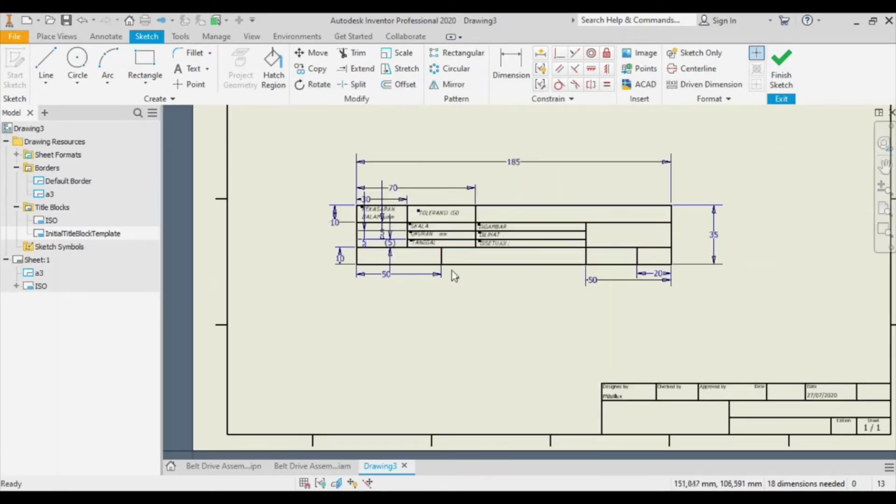
scroll(451, 271, "up", 3)
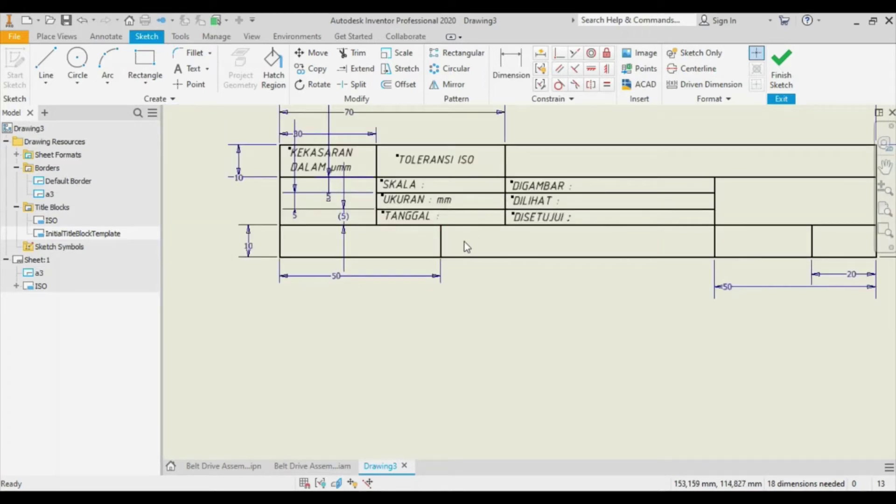
key("ctrl+v")
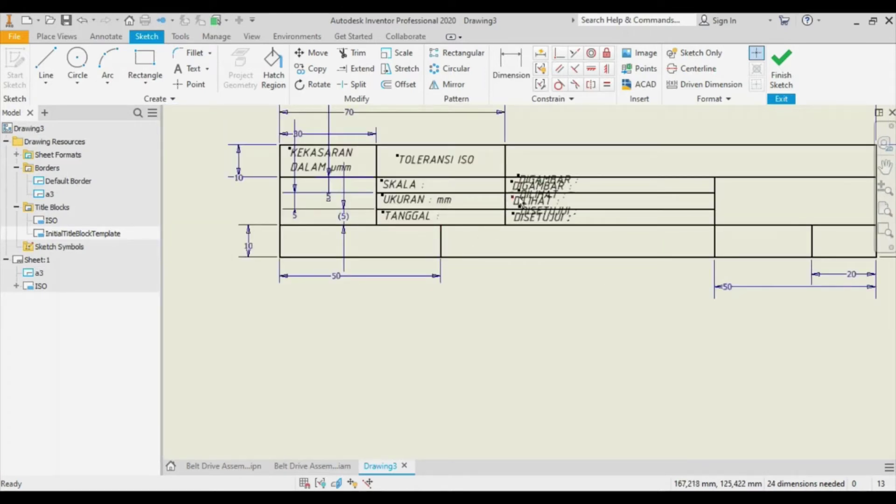
Try to move the copied DIGAMBAR, DILIHAT and DISETUJUI notes together to below the bottom row of the title block.
scroll(558, 193, "up", 5)
left_click(572, 148)
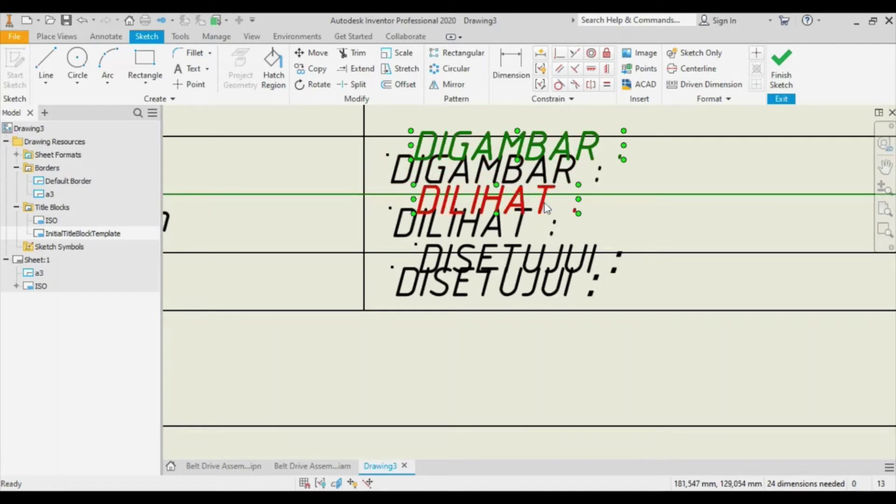
left_click(545, 206, "ctrl")
left_click_drag(542, 264, 450, 422)
key("ctrl+z")
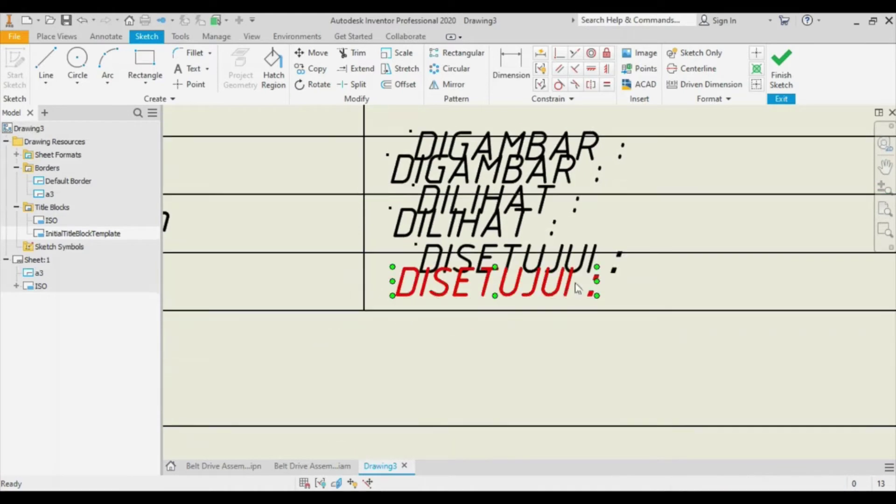
Move the copied DIGAMBAR note into the 50 mm wide cell at the left end of the bottom row.
scroll(619, 207, "up", 5)
left_click(687, 153)
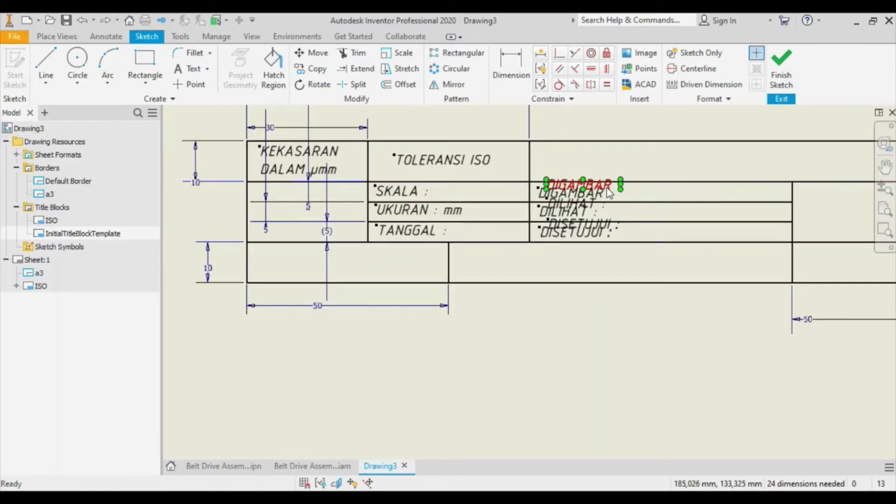
left_click_drag(609, 193, 320, 270)
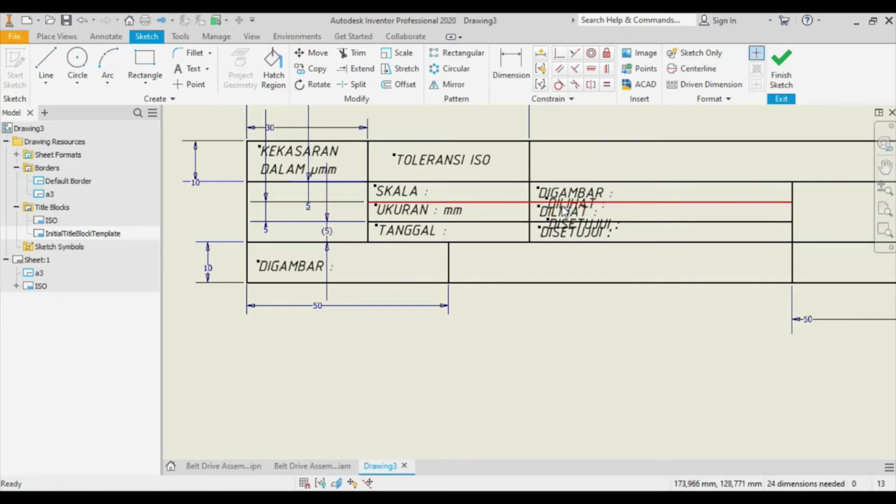
Move the copied DILIHAT note into the tall cell beside the name rows and the copied DISETUJUI note into the bottom row's 20 mm cell.
mouse_move(564, 210)
left_mouse_down()
mouse_move(558, 265)
mouse_move(844, 256)
mouse_move(814, 199)
left_mouse_up()
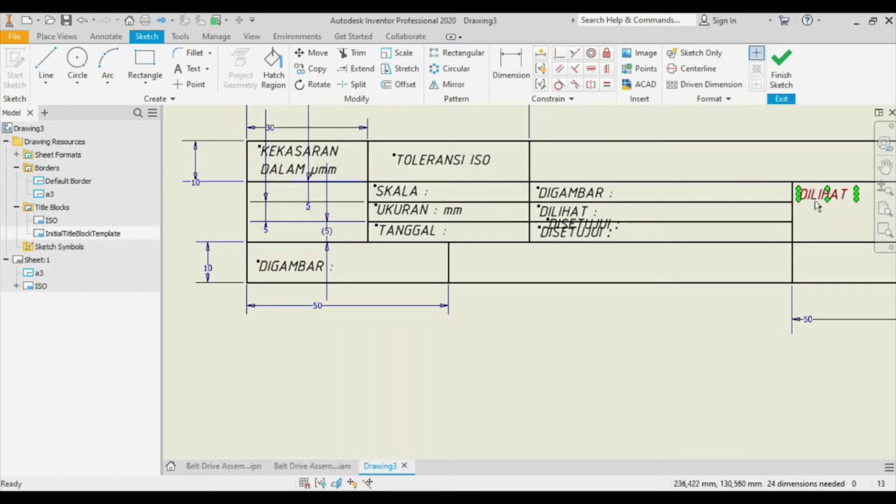
scroll(695, 323, "up", 3)
scroll(835, 321, "down", 5)
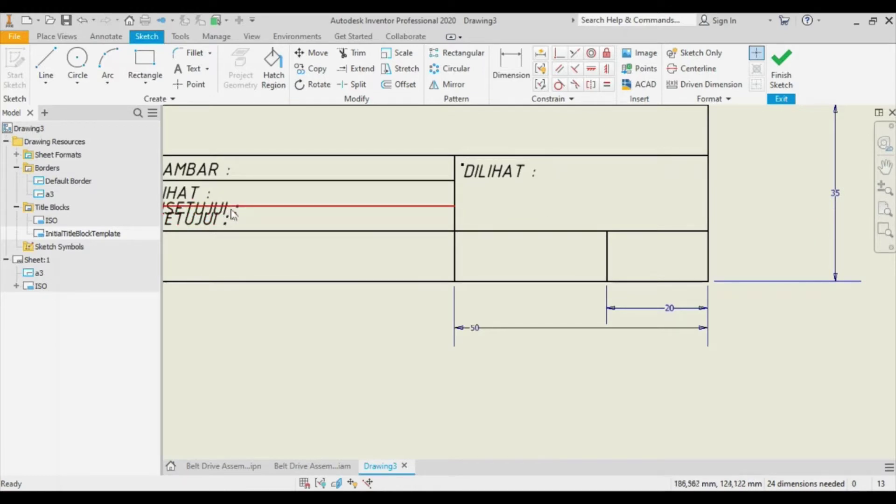
scroll(225, 215, "down", 3)
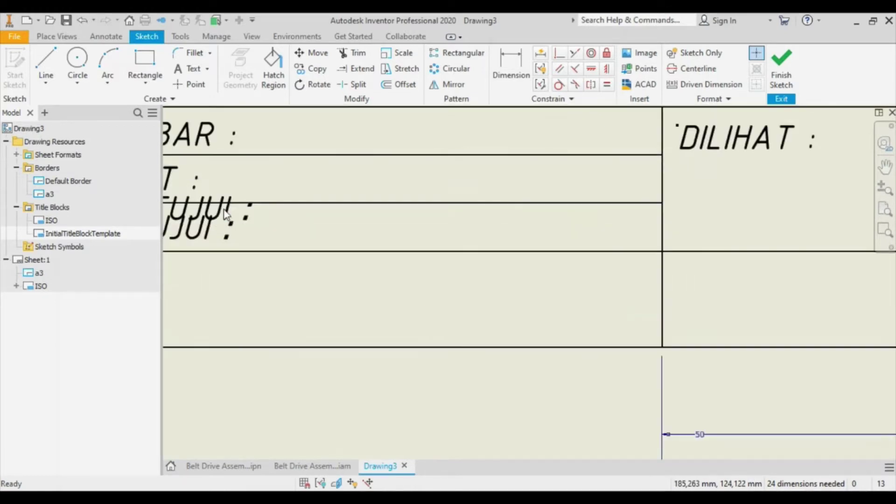
left_click_drag(226, 215, 837, 336)
scroll(837, 334, "up", 2)
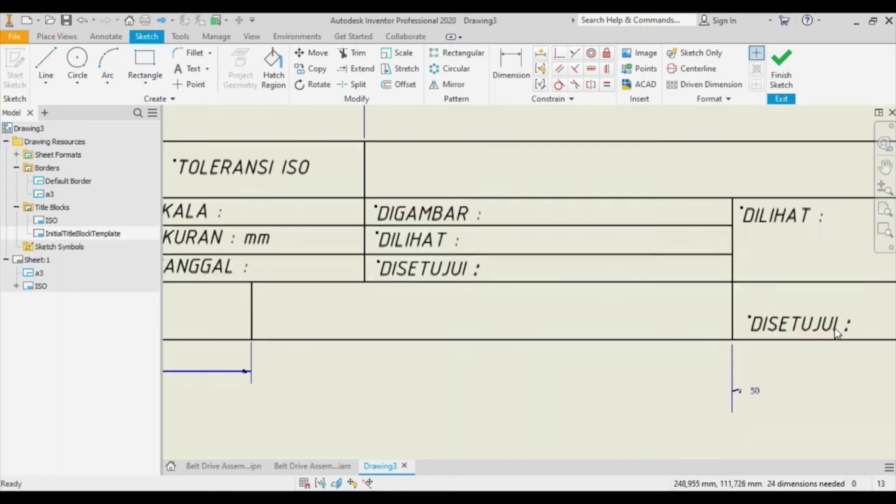
scroll(836, 333, "up", 2)
middle_click_drag(820, 342, 537, 343)
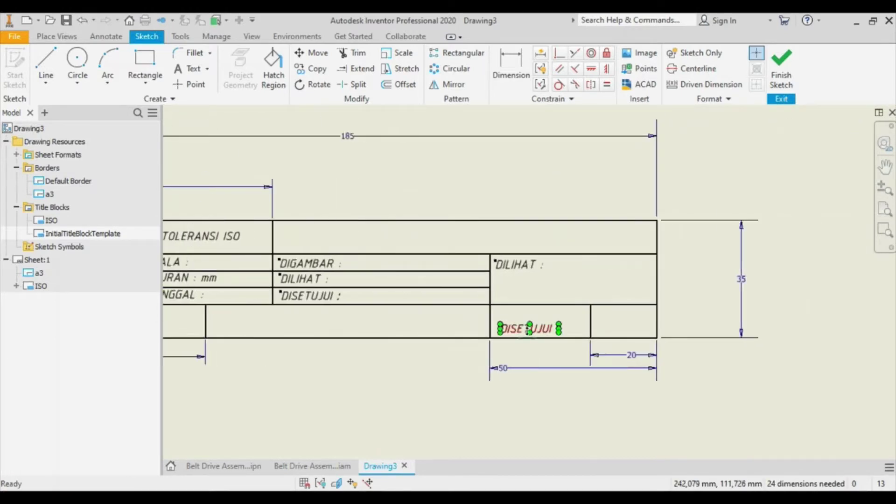
left_click_drag(522, 331, 621, 319)
Replace the text of the note in the bottom row's 20 mm wide cell with FORM :.
double_click(621, 319)
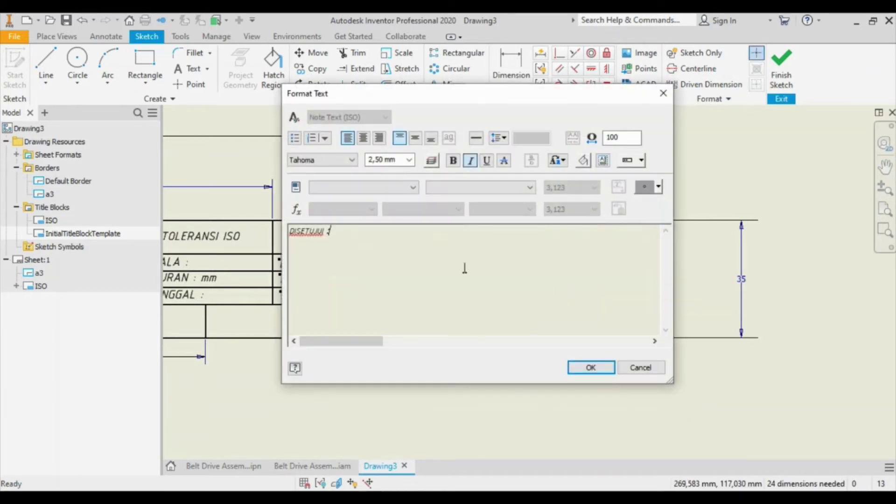
left_click_drag(384, 231, 237, 234)
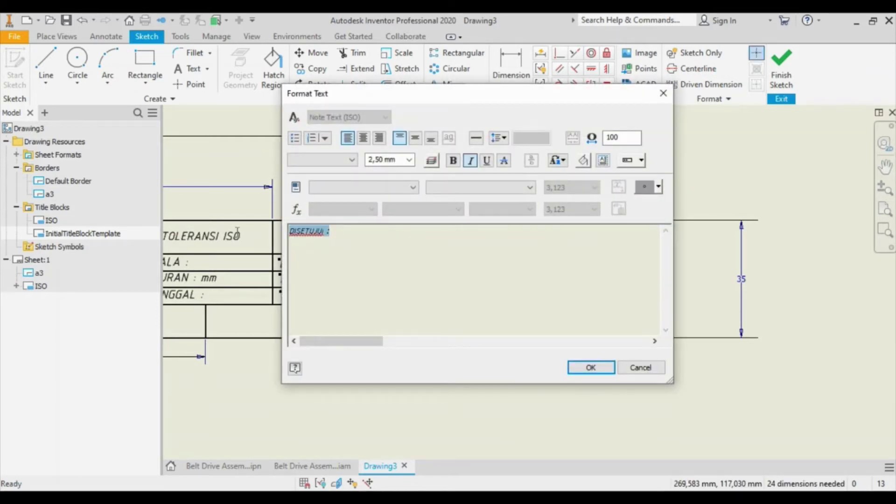
type("F")
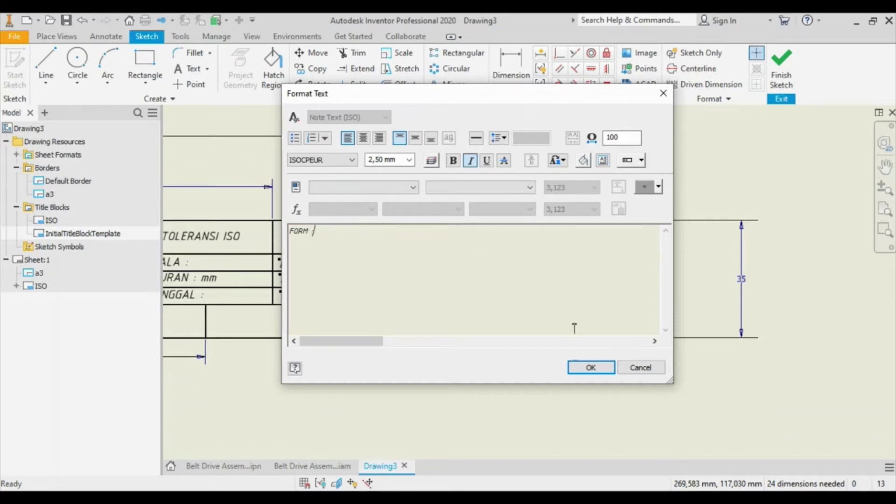
type("ORM :")
left_click(590, 367)
Replace the text of the DILIHAT note in the tall cell with PERINGATAN.
double_click(510, 268)
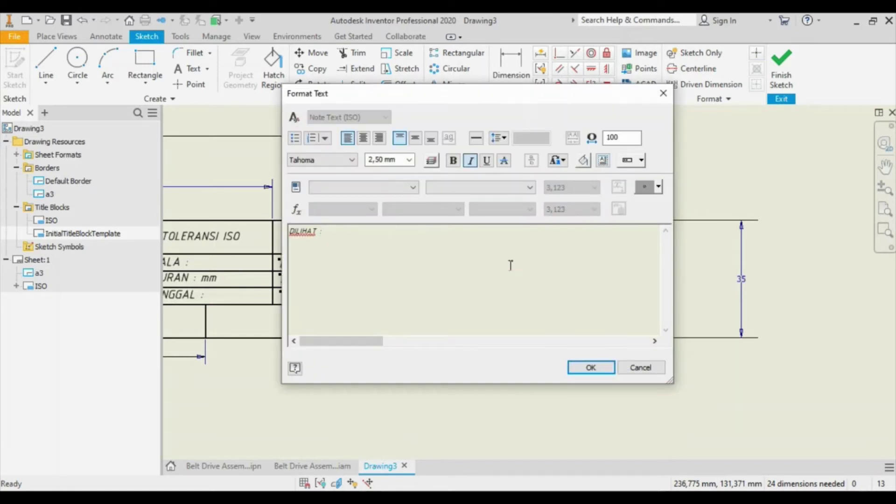
left_click_drag(462, 248, 292, 228)
left_click(293, 242)
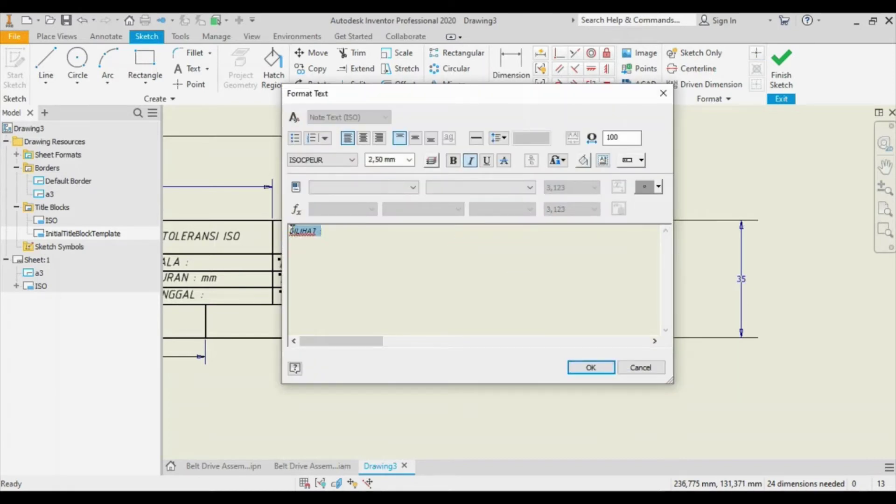
type("PERINGATA")
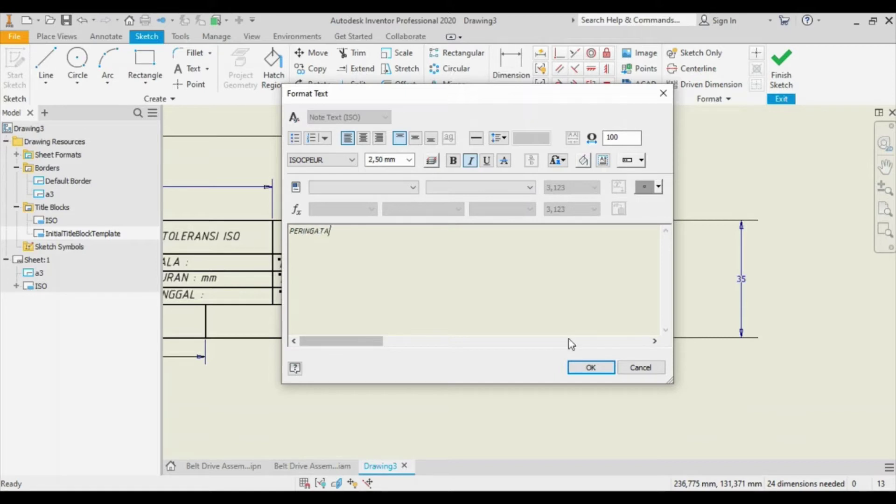
type("N")
left_click(592, 367)
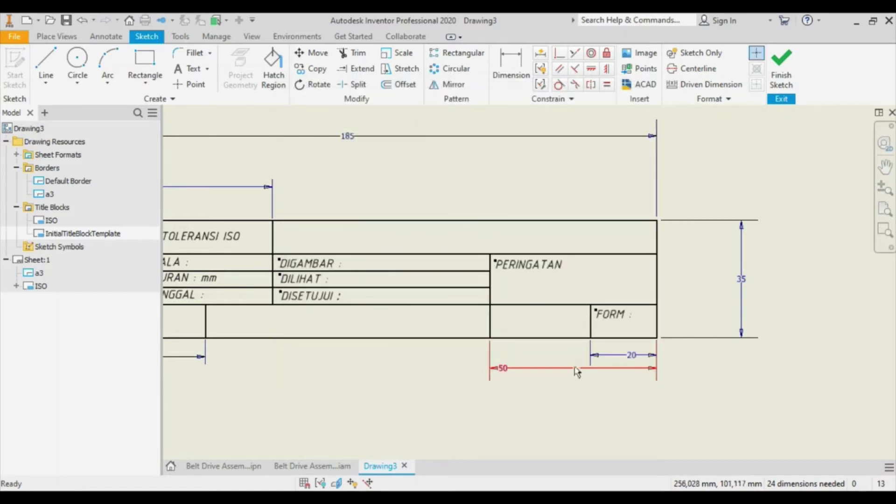
Delete the surplus DIGAMBAR note from the bottom row's left 50 mm wide cell.
scroll(577, 372, "down", 5)
scroll(401, 359, "up", 5)
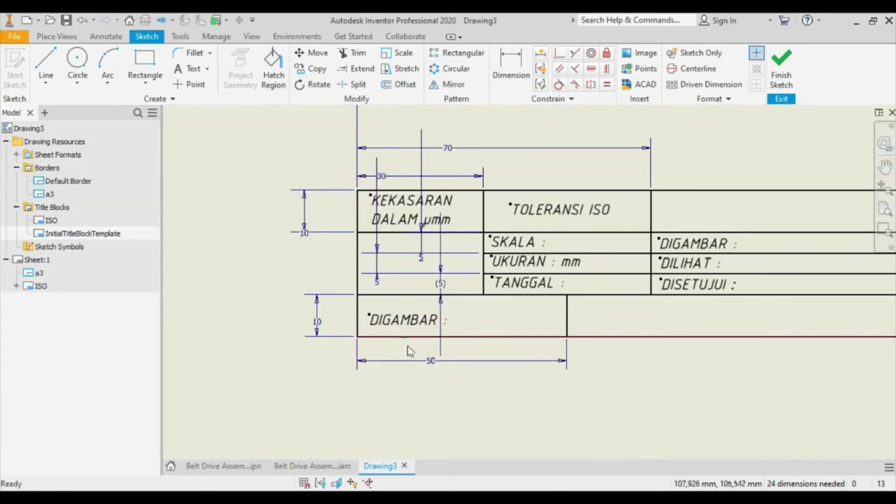
left_click(397, 320)
key("Delete")
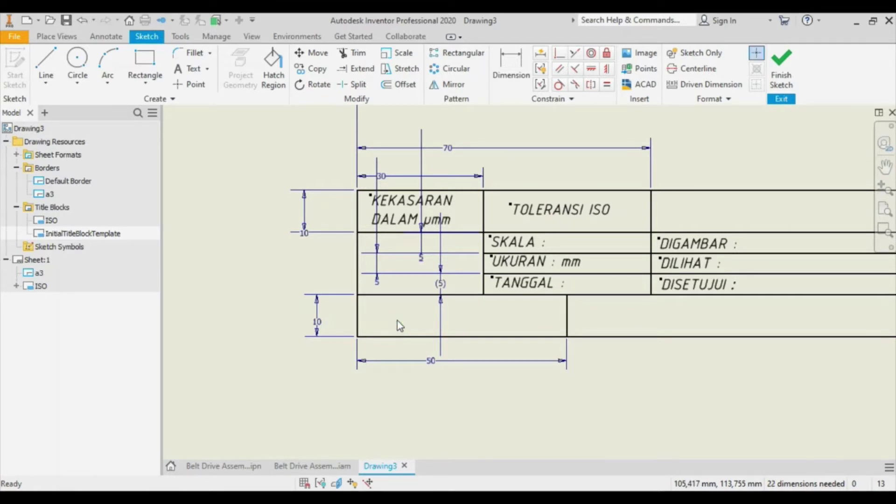
Sketch two concentric circles about 3 mm and 8 mm in diameter at the left of the empty cell below KEKASARAN DALAM µmm.
scroll(422, 333, "down", 3)
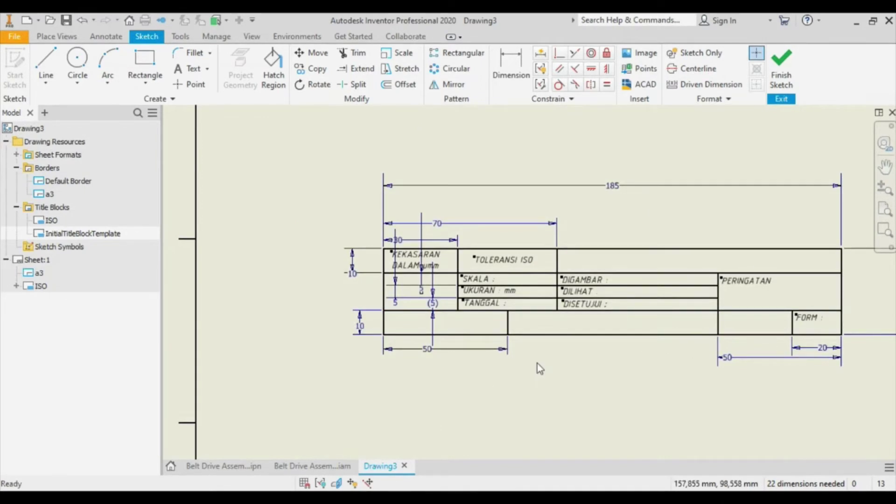
scroll(450, 287, "up", 5)
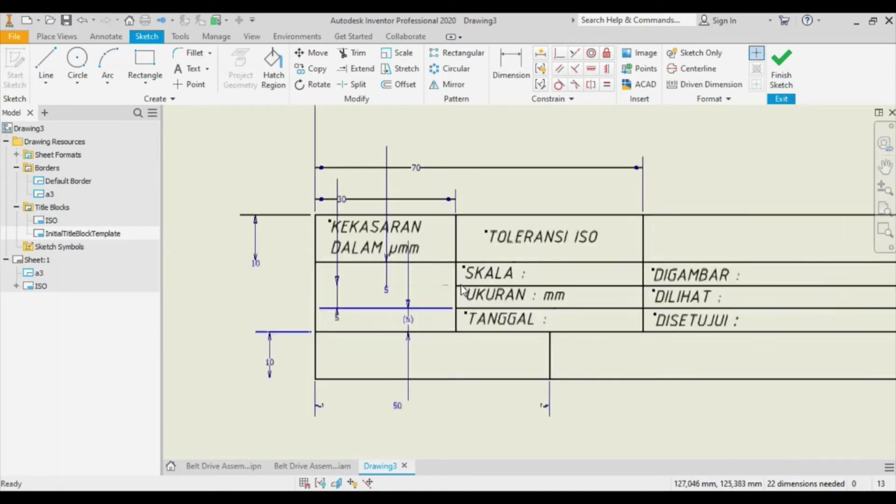
key("c")
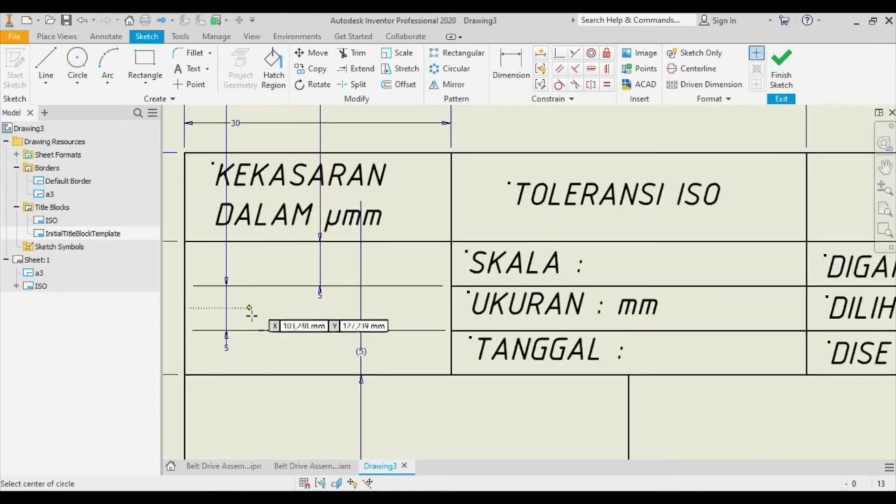
left_click(234, 308)
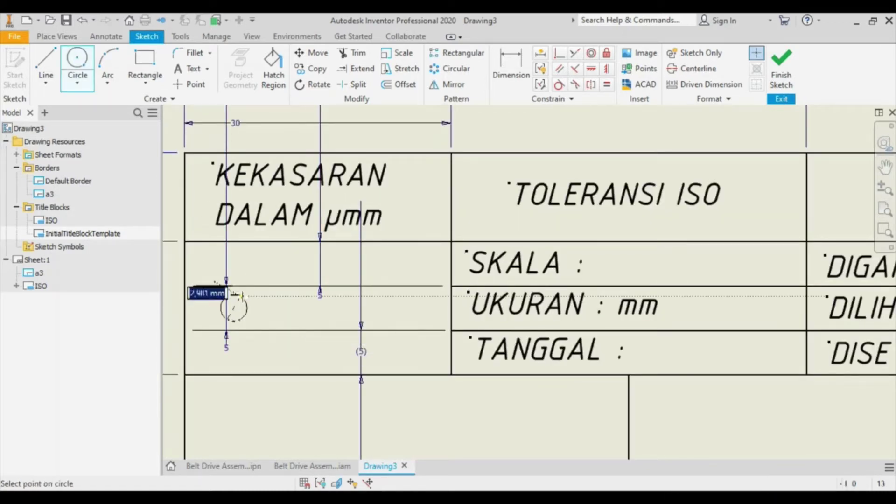
left_click(242, 296)
left_click(235, 308)
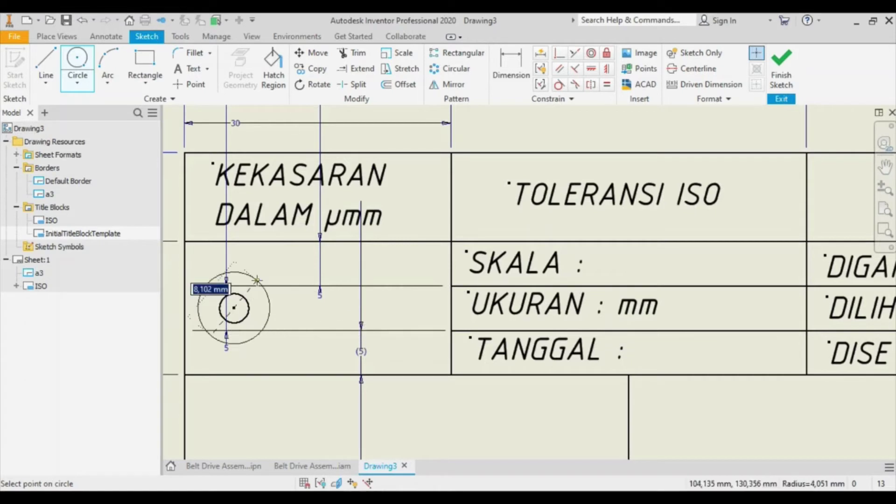
left_click(270, 308)
Sketch a closed trapezoid beside the circles, with about 13.4 mm slanted sides and an 8.1 mm tall right edge, aligned to both circles.
left_click(46, 59)
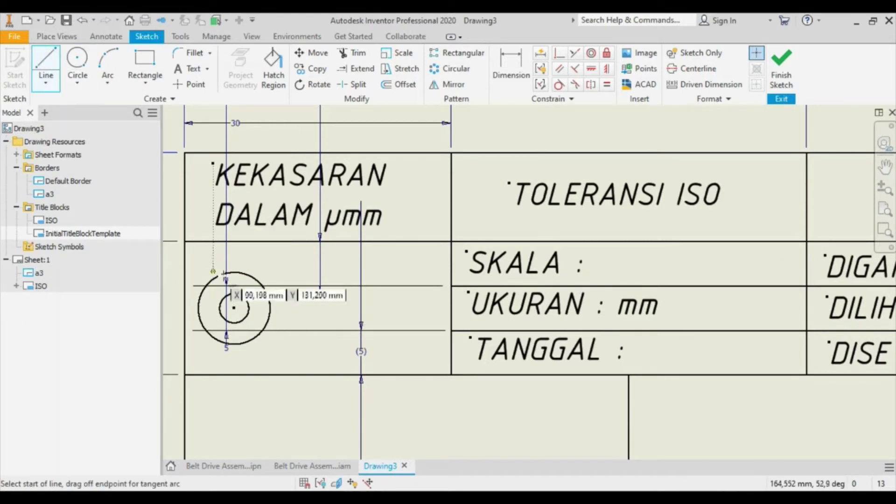
left_click(319, 293)
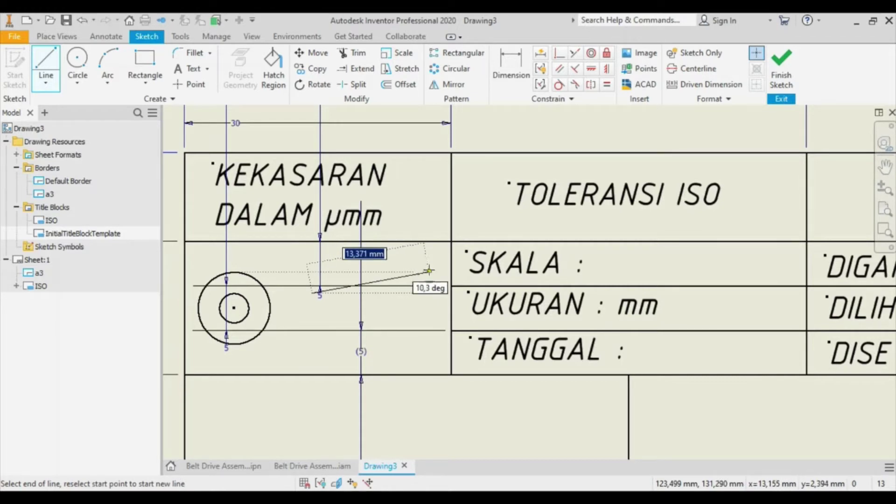
left_click(428, 272)
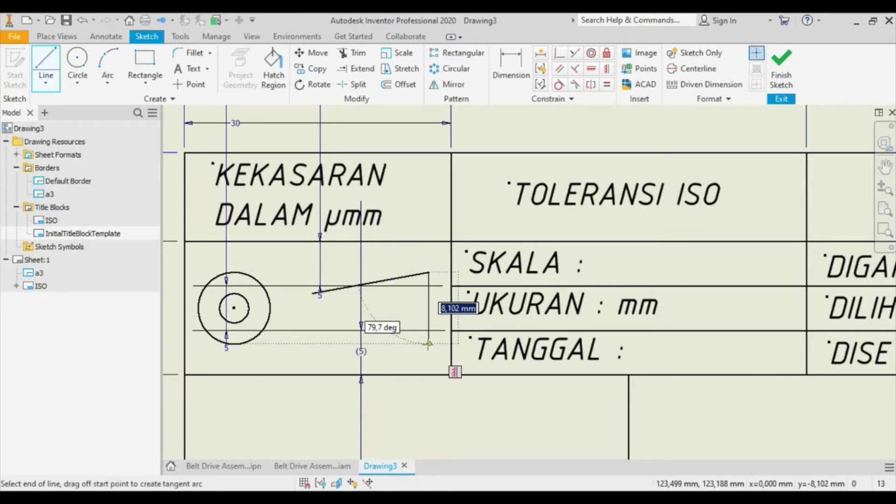
left_click(428, 343)
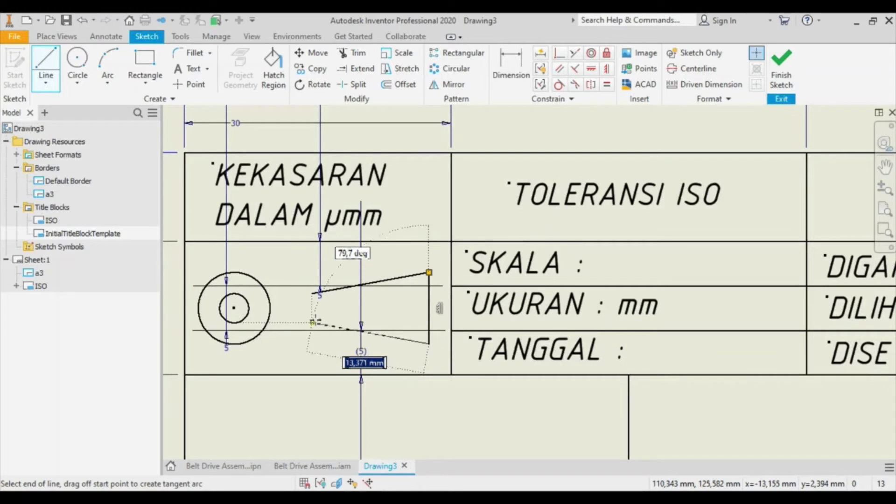
left_click(316, 321)
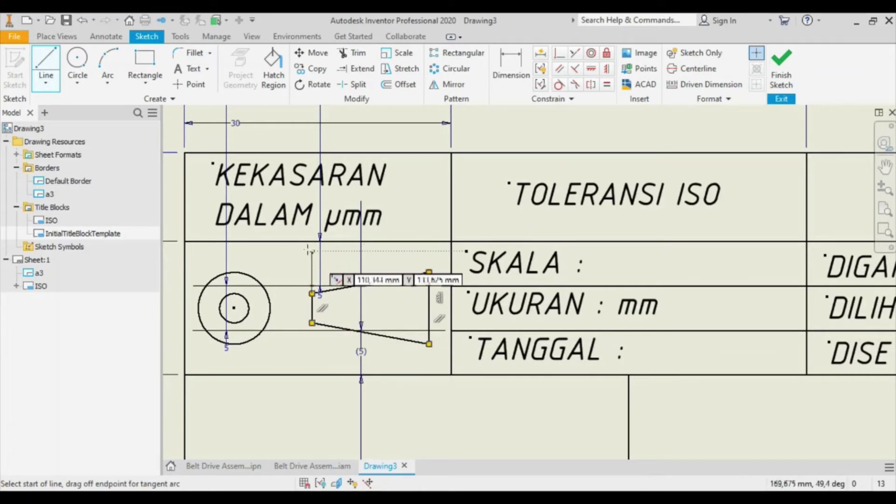
Sketch a horizontal line through the centre of both circles and the trapezoid, extending slightly beyond the symbol at both ends.
right_click(304, 251)
left_click(353, 251)
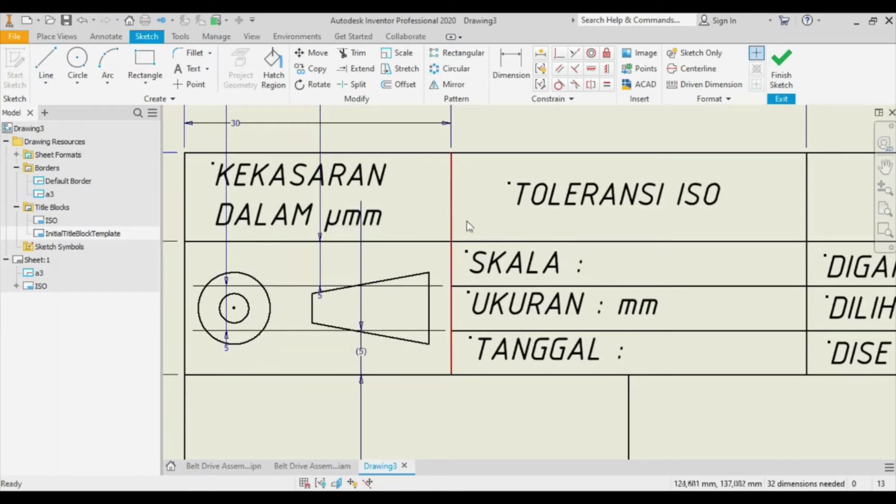
left_click(46, 63)
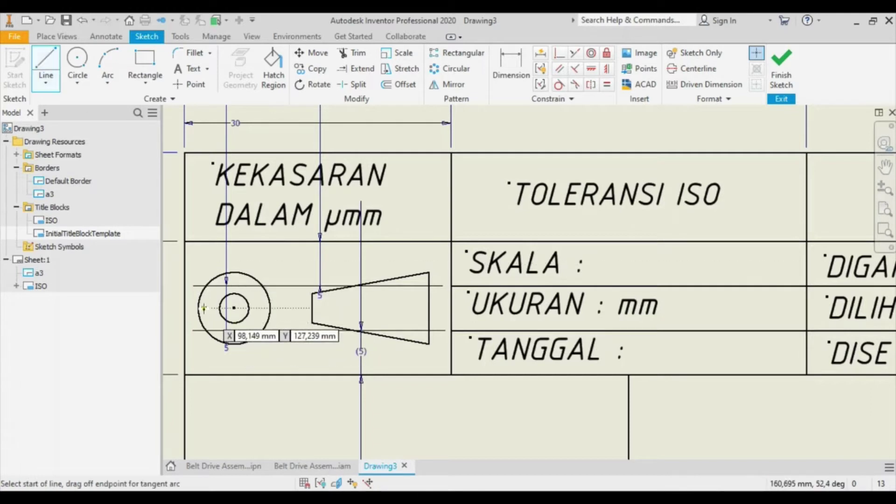
left_click(313, 295)
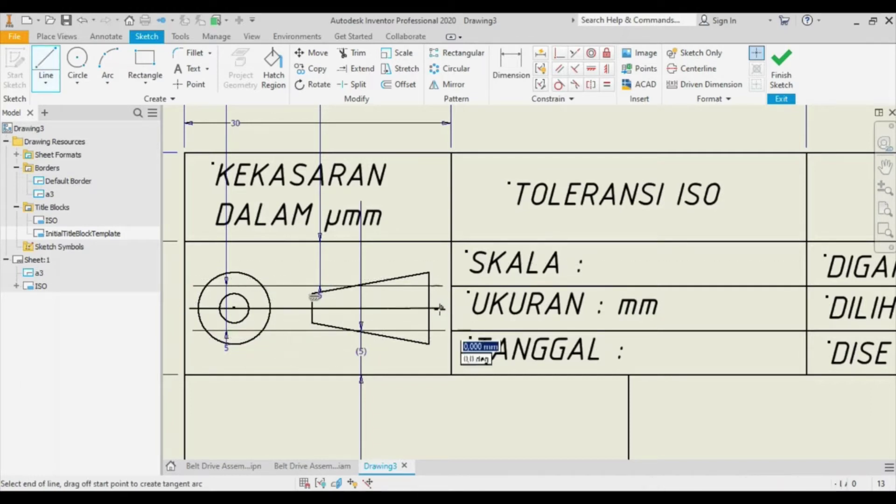
right_click(440, 286)
key("Escape")
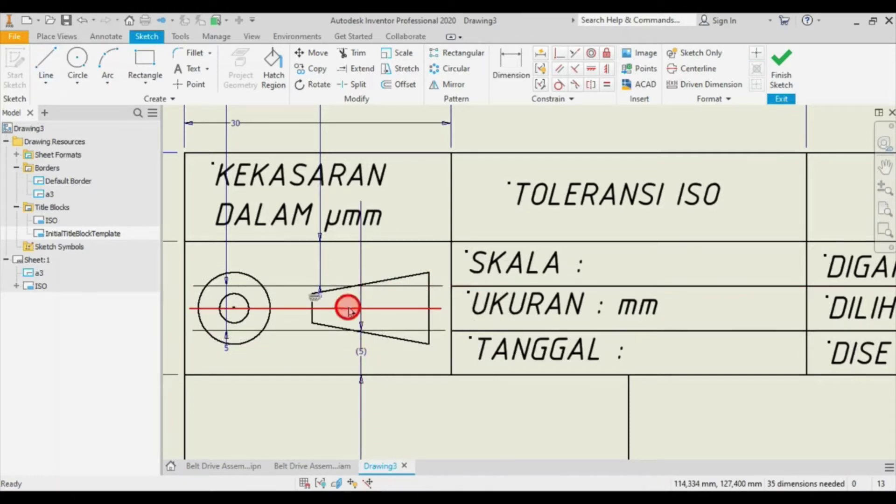
Set the line type of the projection symbol's horizontal centre line to Dash Dot.
right_click(348, 307)
left_click(402, 307)
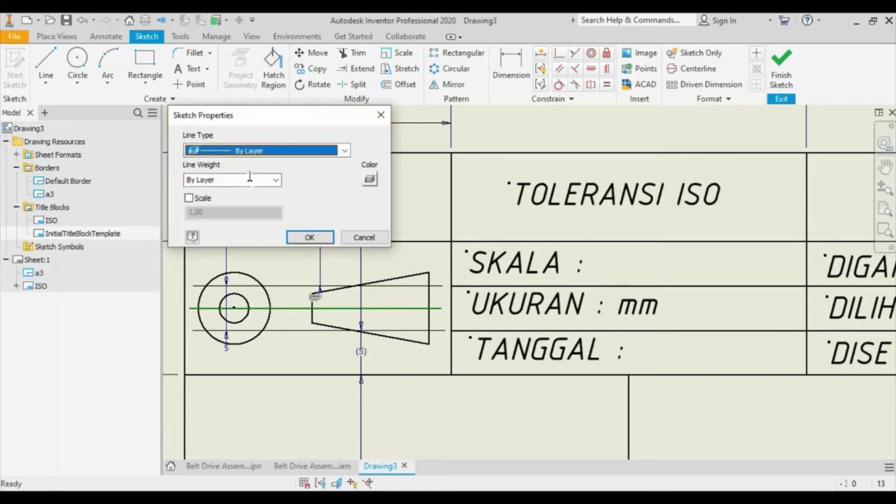
left_click(276, 151)
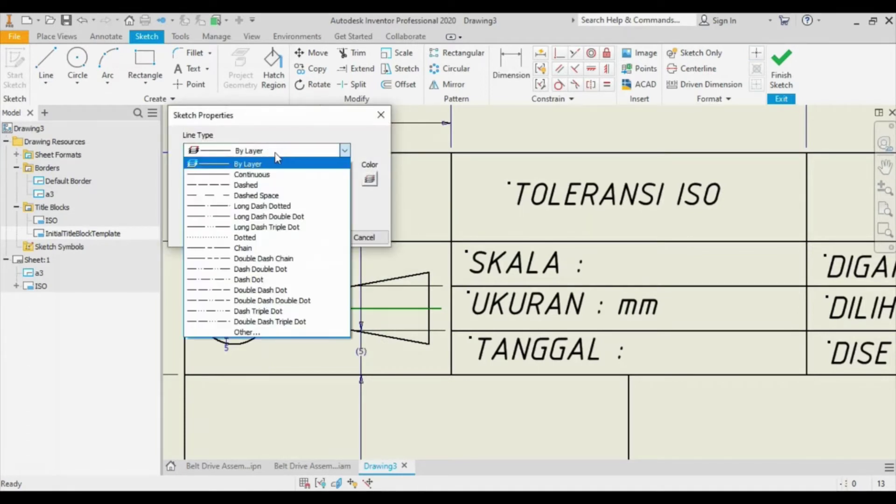
left_click(251, 280)
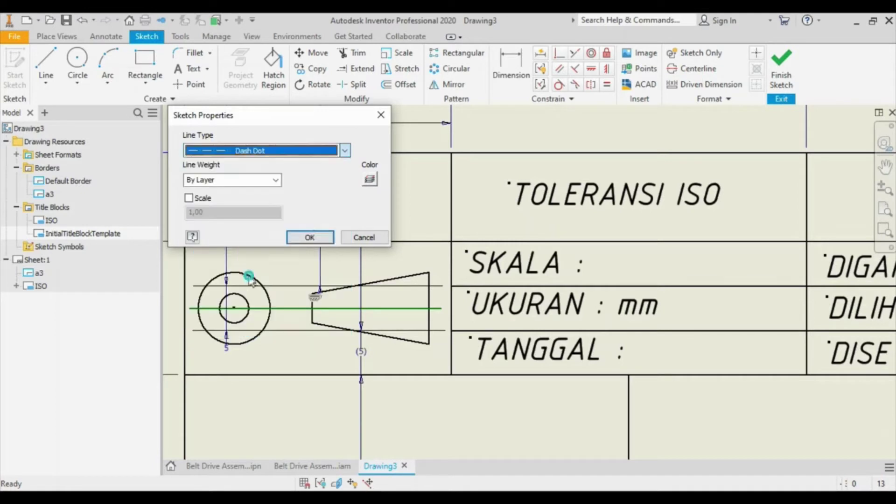
left_click(310, 237)
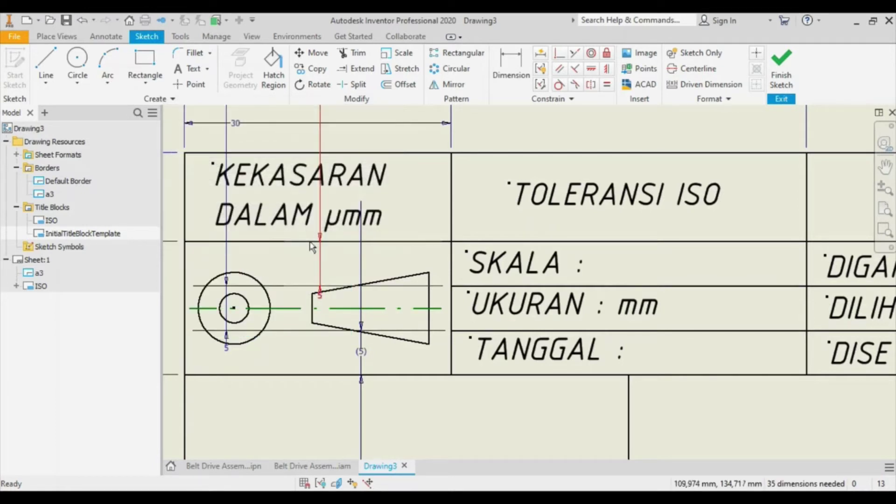
Enable the line type scale for the horizontal centre line and set it to 0,5.
right_click(282, 311)
left_click(327, 305)
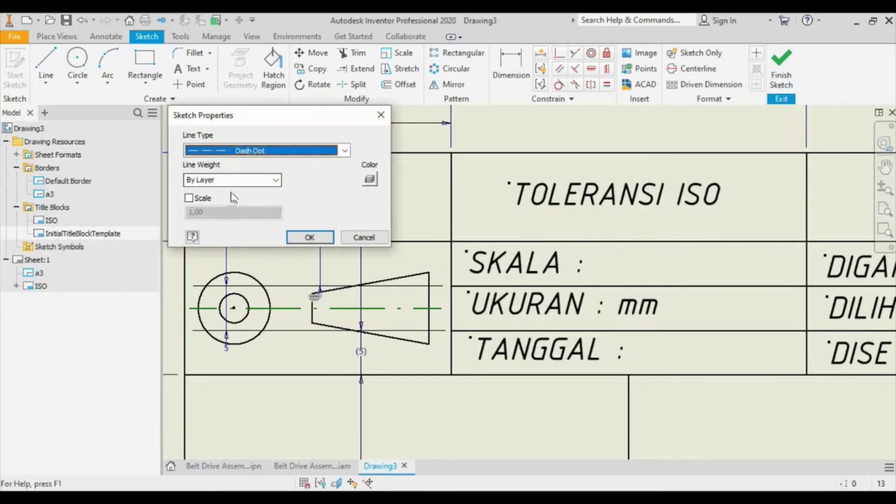
left_click(189, 197)
double_click(216, 211)
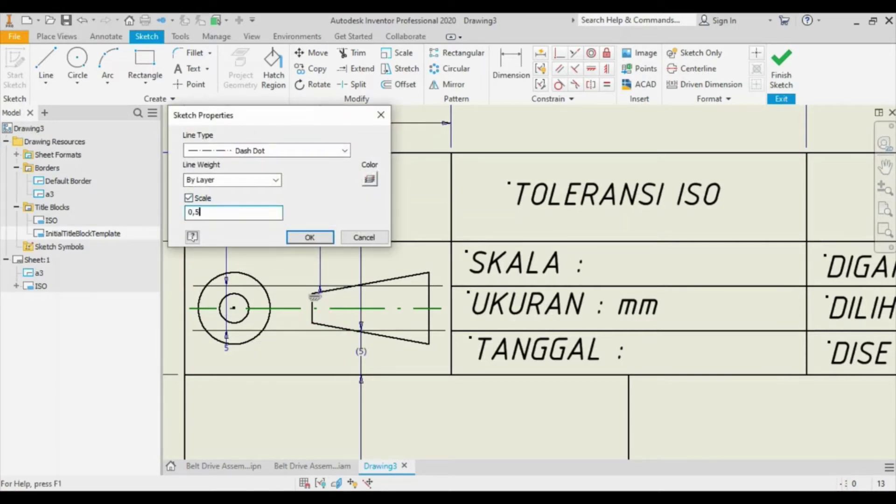
type("0,5")
left_click(309, 237)
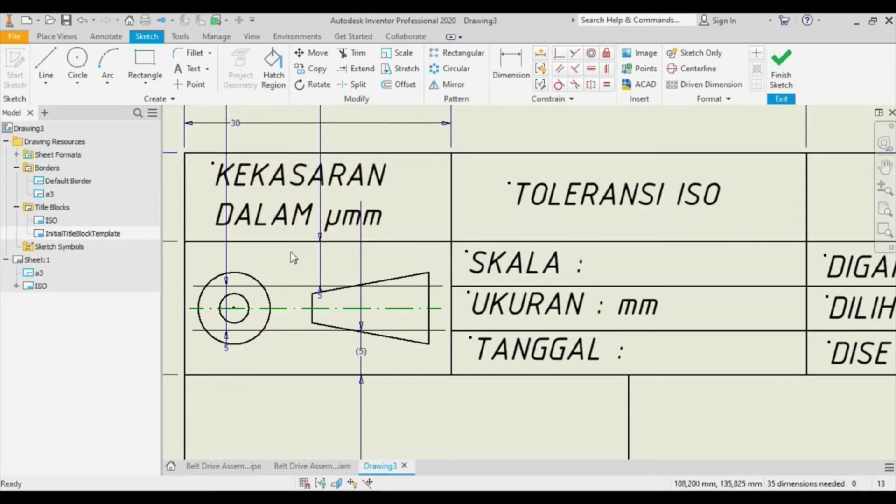
Sketch a vertical line about 11.8 mm long through the centre of the two concentric circles.
left_click(46, 66)
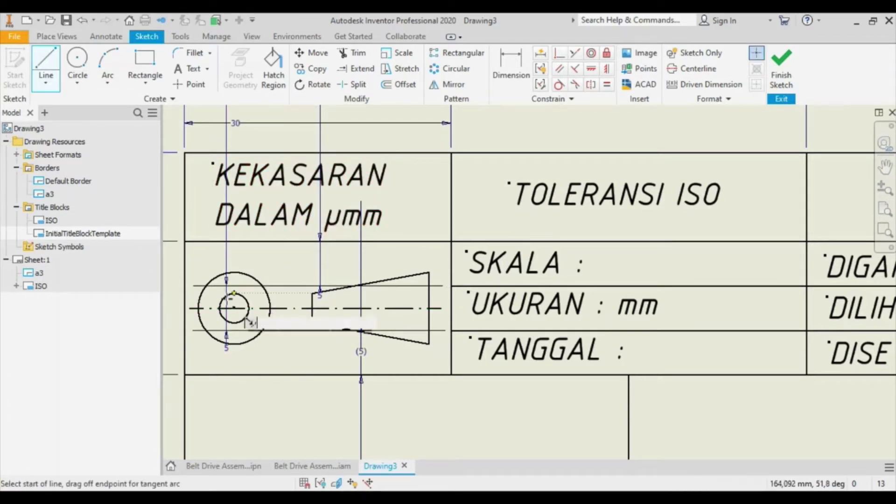
left_click(234, 258)
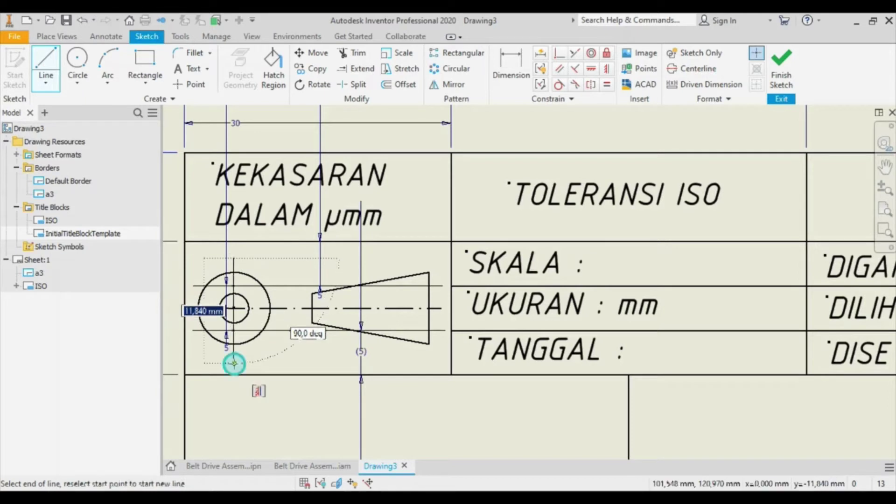
left_click(234, 362)
right_click(282, 251)
left_click(327, 250)
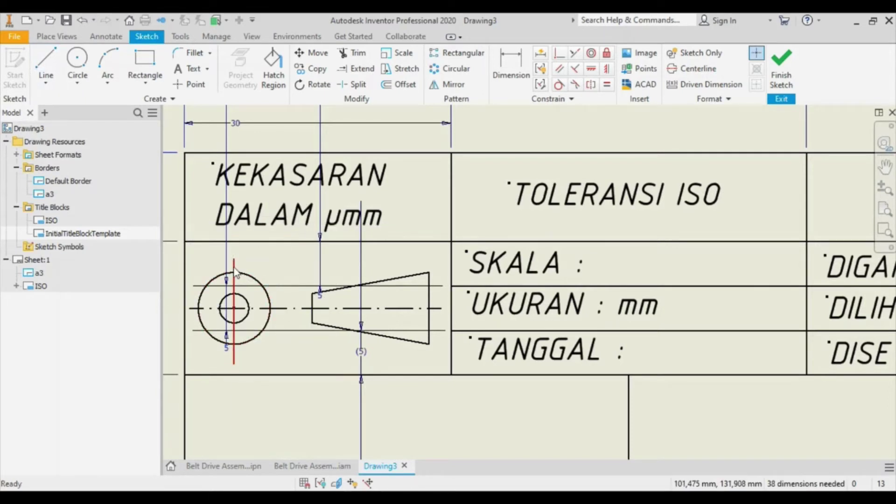
Give the circles' vertical centre line the Dash Dot line type with a scale of 0,5.
right_click(236, 272)
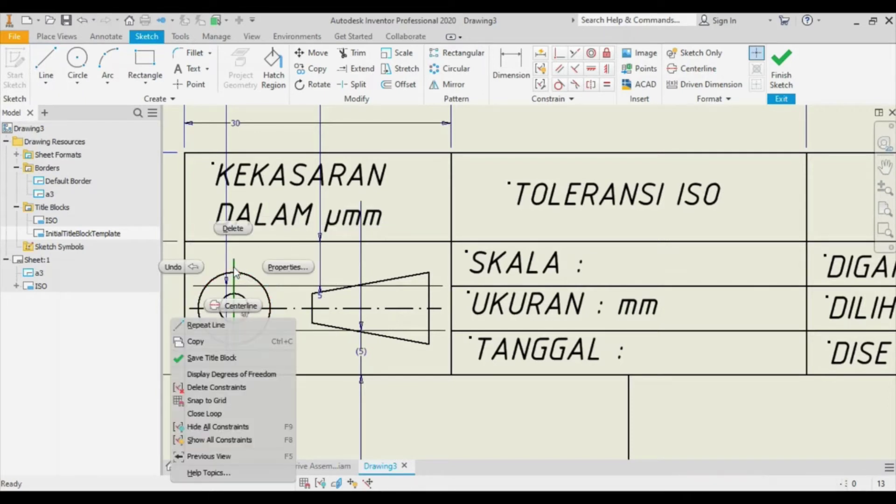
left_click(282, 261)
left_click(279, 151)
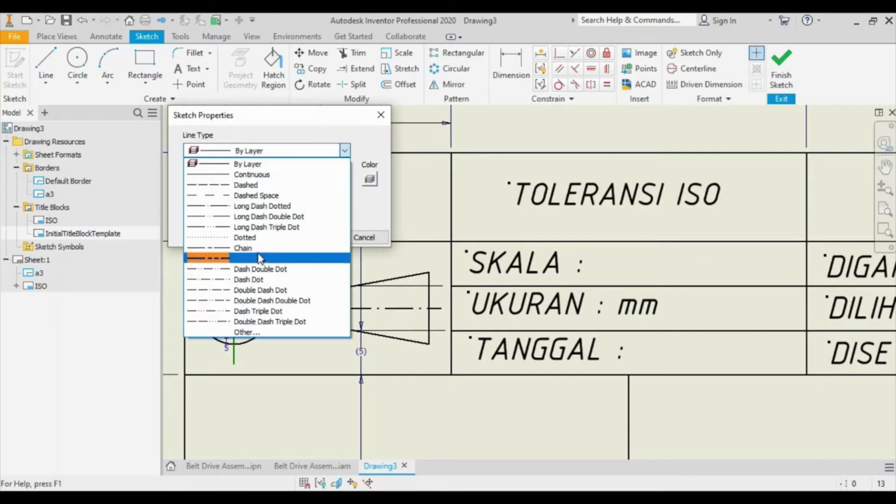
left_click(258, 280)
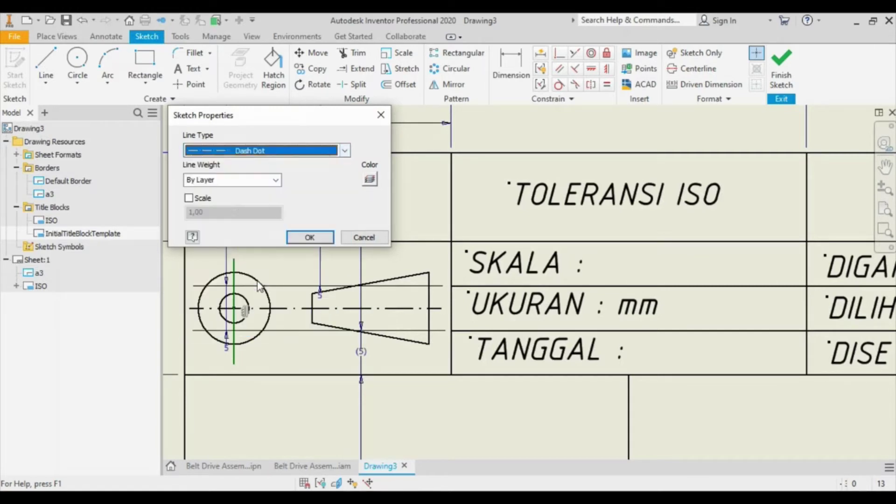
left_click(202, 198)
key("Tab")
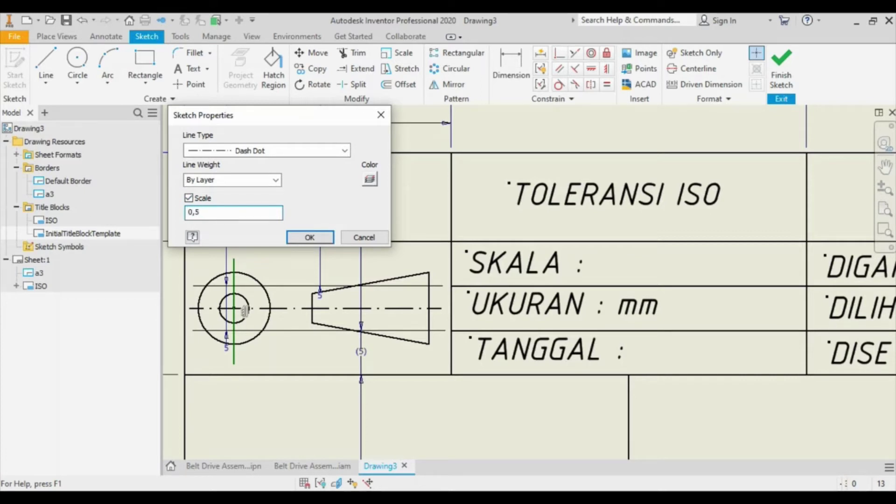
left_click(299, 236)
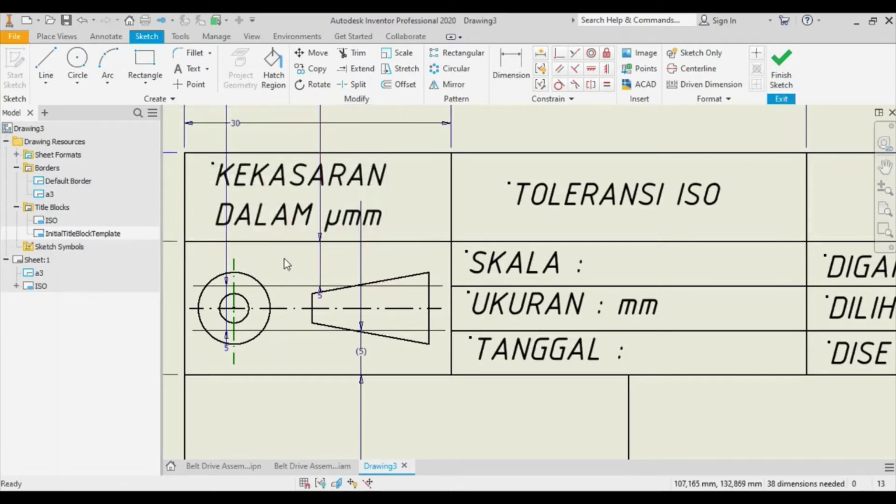
Copy the SKALA : note and place a duplicate above the projection symbol in the cell below KEKASARAN DALAM µmm.
left_click(510, 271)
right_click(507, 228)
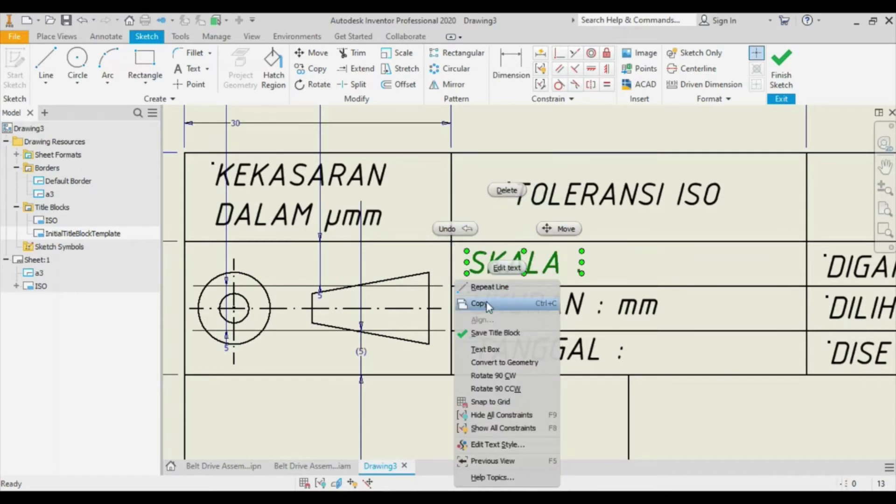
left_click(472, 199)
left_click(472, 196)
right_click(473, 196)
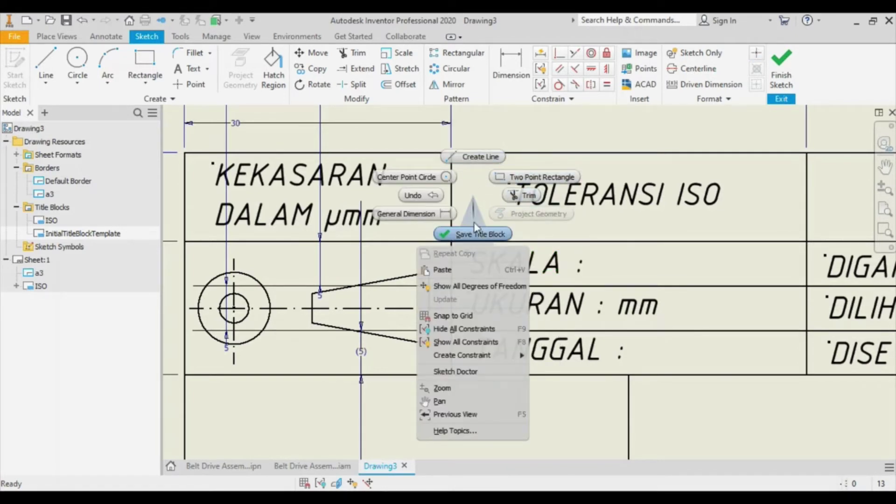
left_click(442, 270)
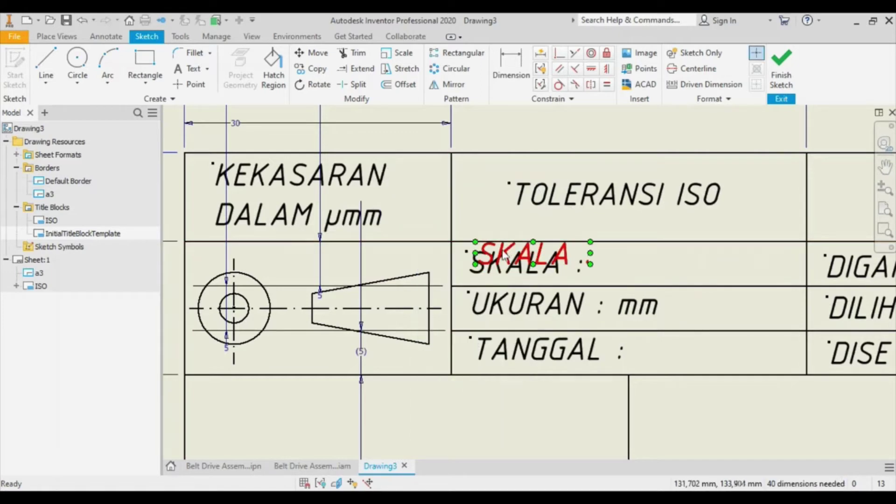
key("Escape")
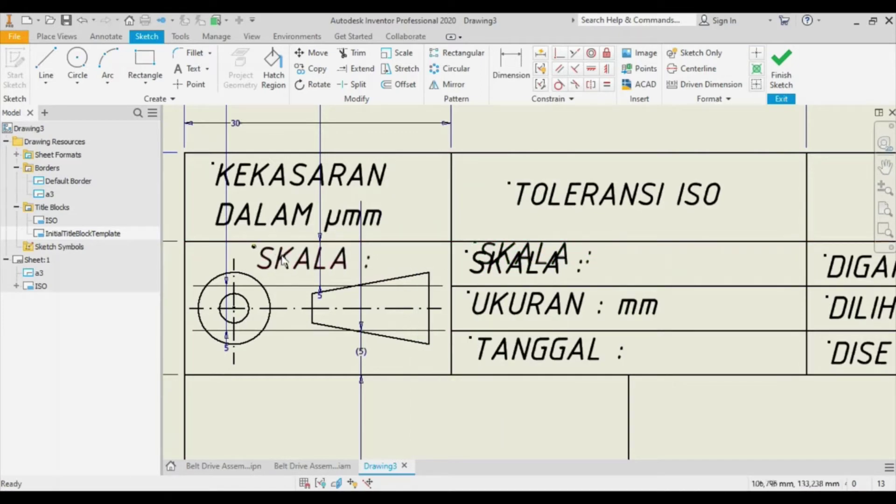
Replace the text of the SKALA : note above the projection symbol with PROYEKSI.
double_click(284, 259)
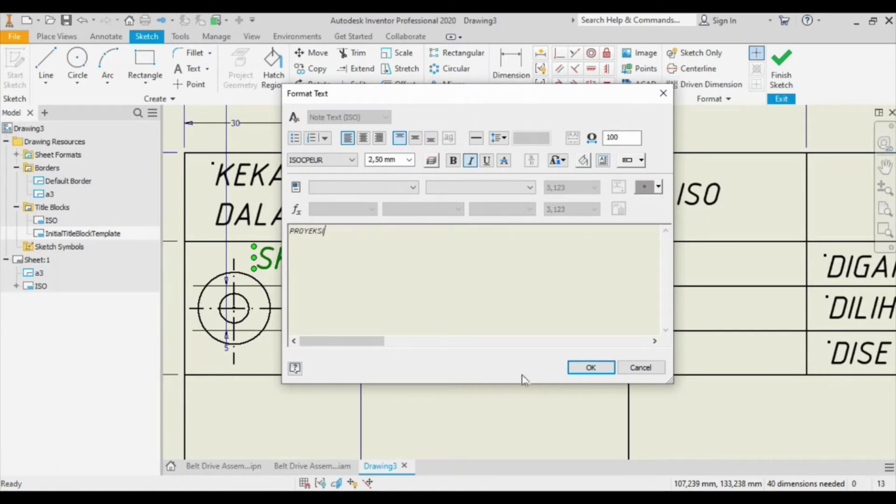
type("PROYEKSI")
left_click(584, 366)
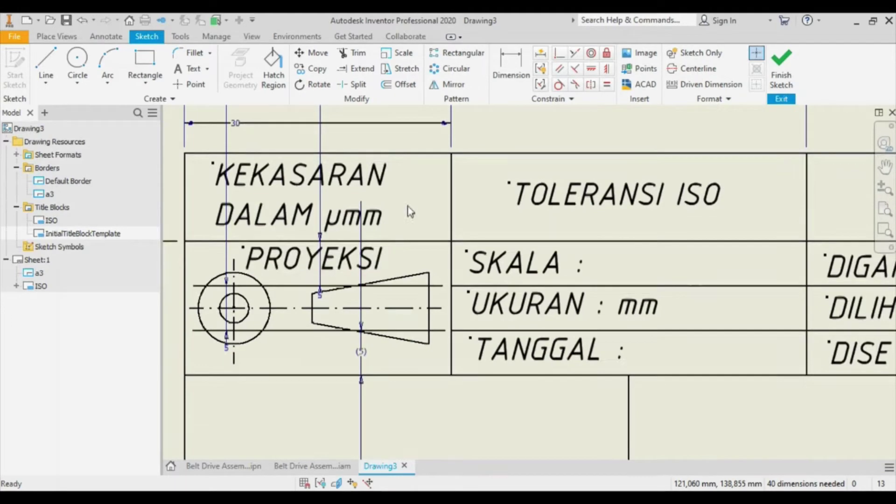
Start a new text note in the bottom row's left 50 mm wide cell, using the ISOCPEUR font at 5,00 mm height.
scroll(410, 211, "down", 5)
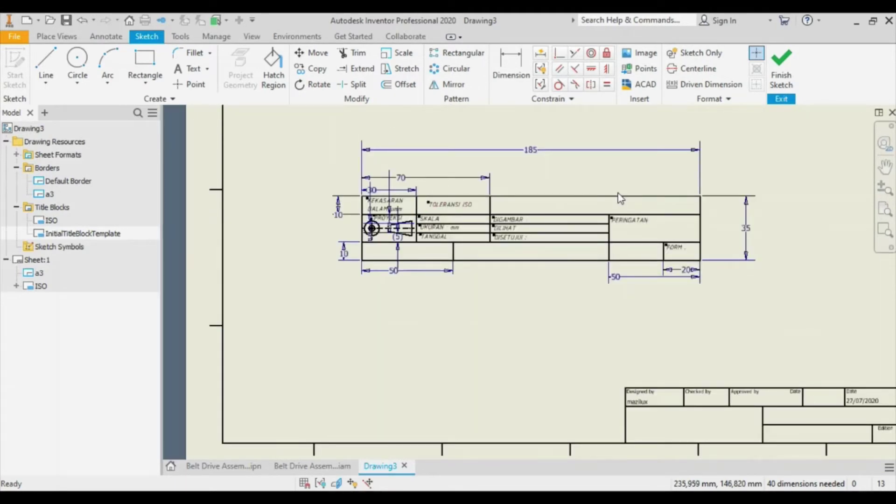
scroll(446, 186, "up", 1)
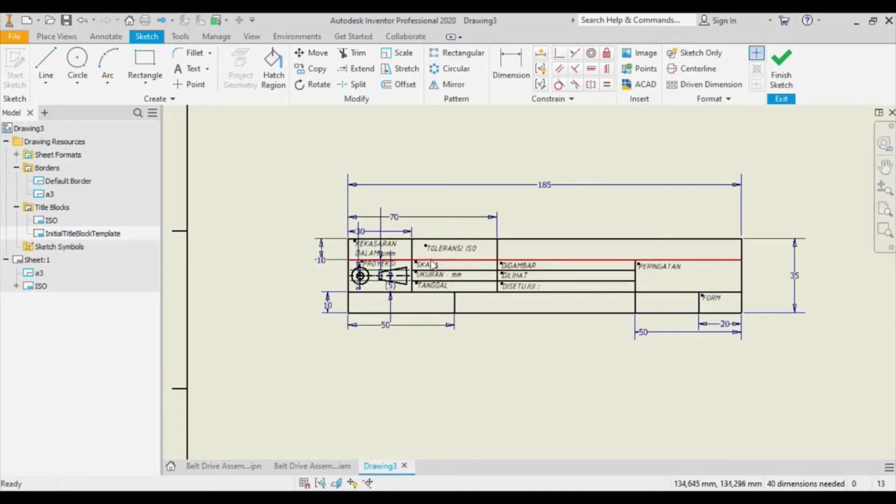
left_click(181, 69)
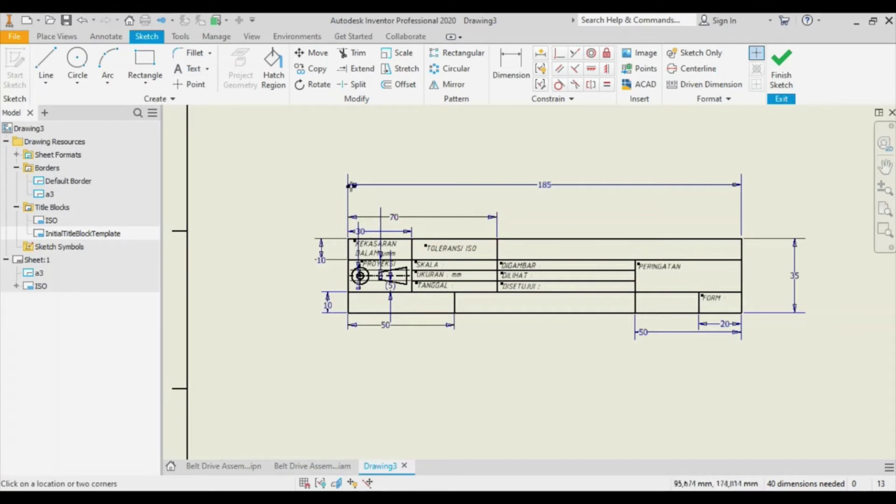
left_click(355, 310)
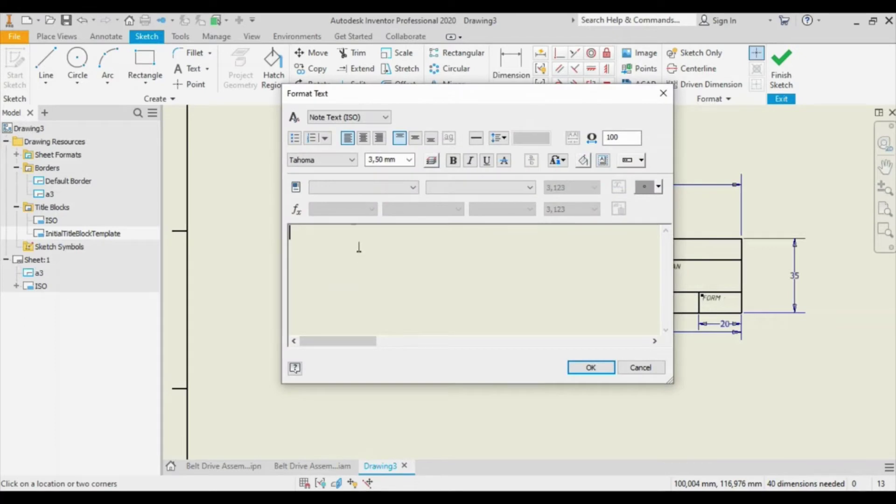
left_click(336, 160)
left_click_drag(406, 477, 398, 336)
left_click(357, 312)
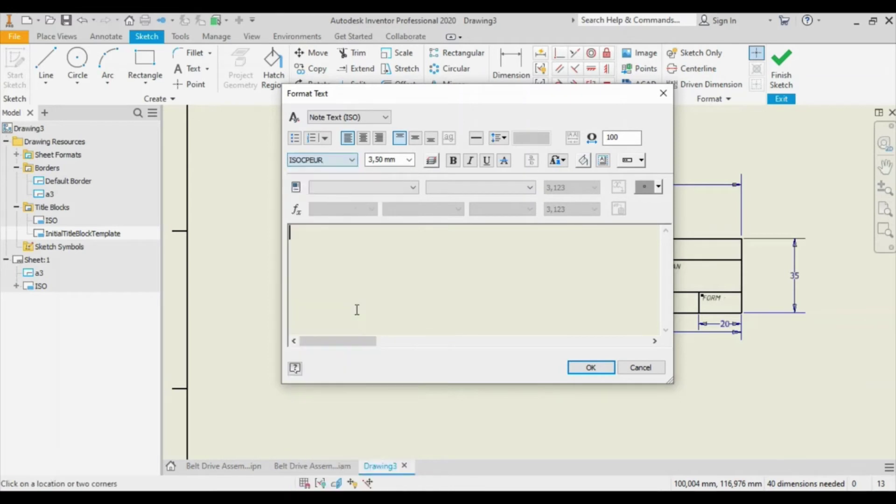
left_click(409, 160)
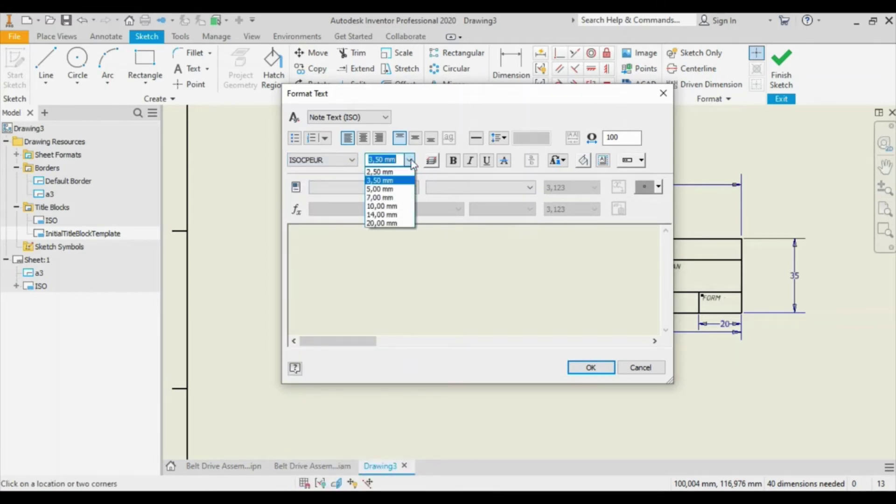
left_click(397, 189)
Format the new note as bold italic, with middle vertical and centre horizontal justification.
left_click(453, 161)
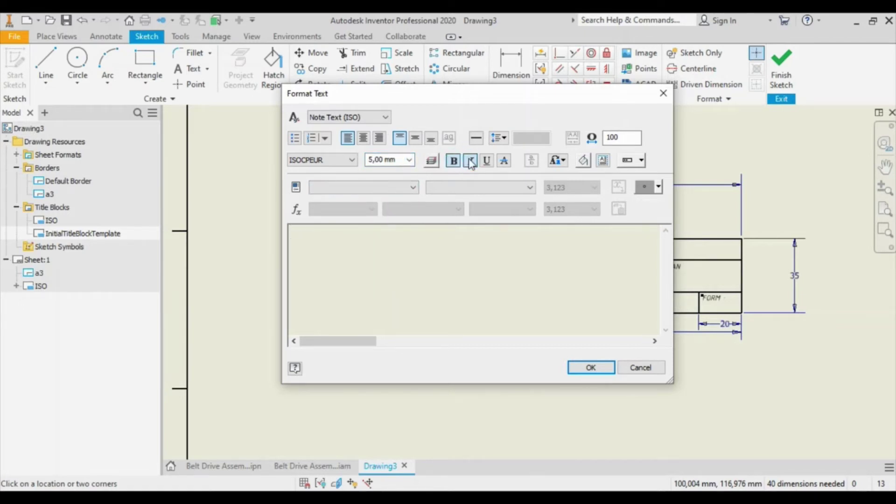
left_click(470, 161)
left_click(416, 138)
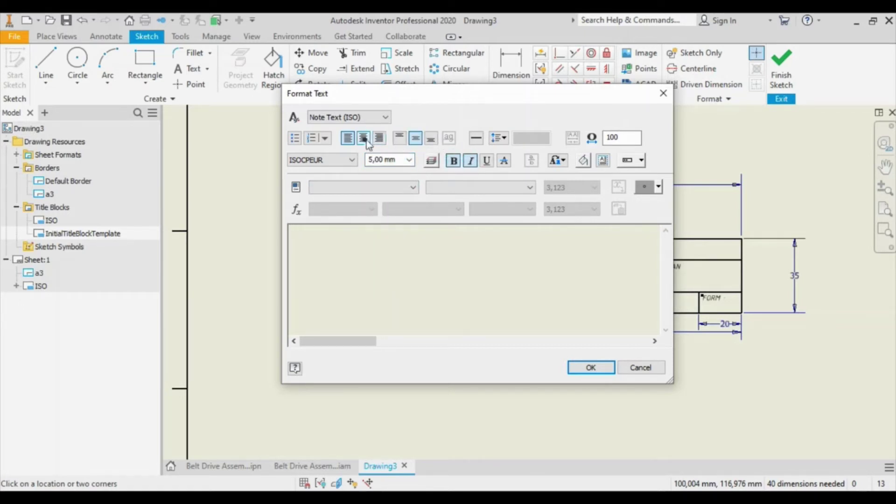
left_click(363, 138)
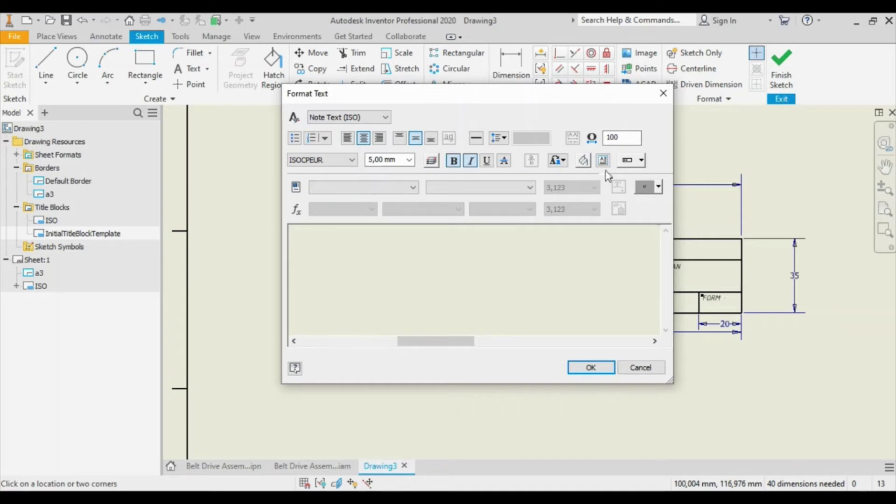
Insert the COMPANY field from Properties - Drawing into the new note and finish the note.
left_click(410, 188)
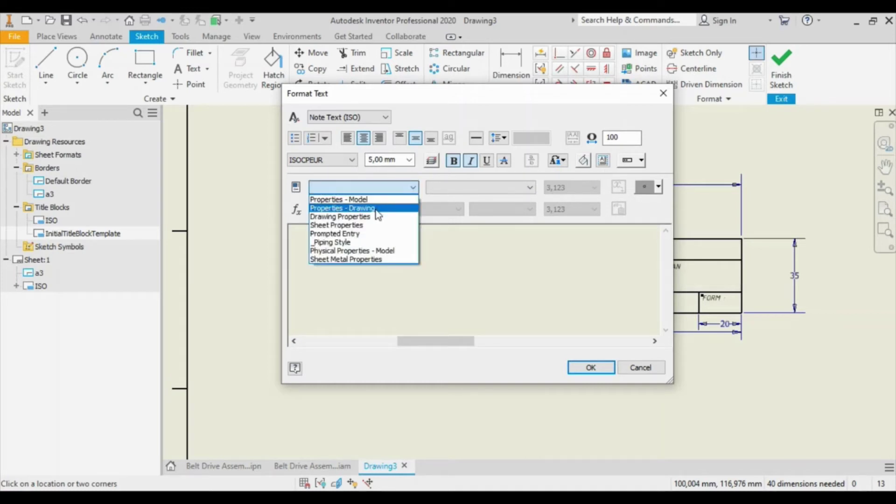
left_click(376, 204)
left_click(465, 183)
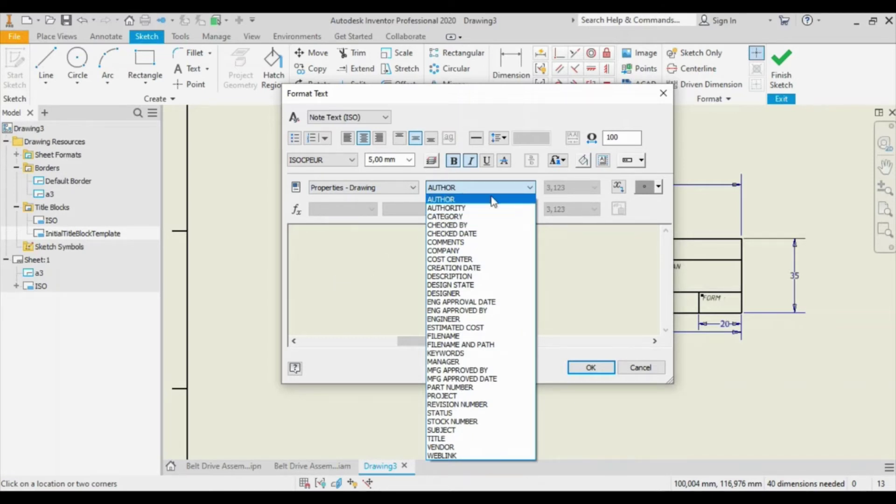
left_click(465, 254)
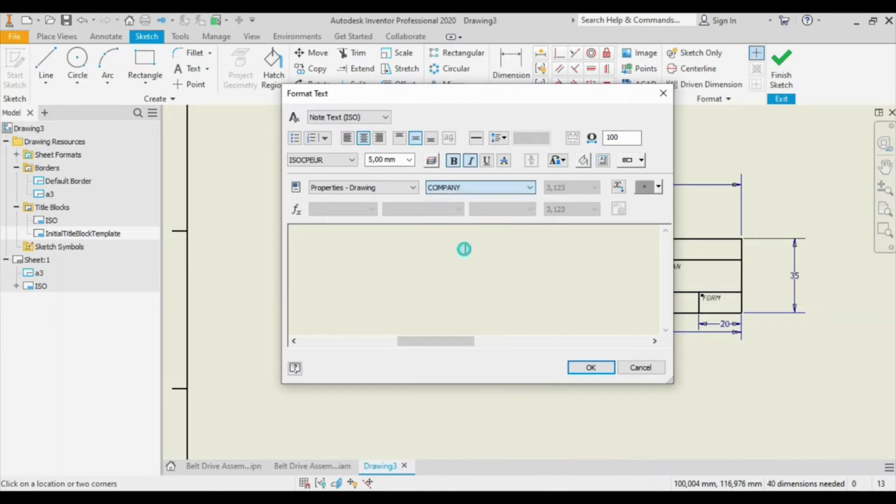
left_click(618, 187)
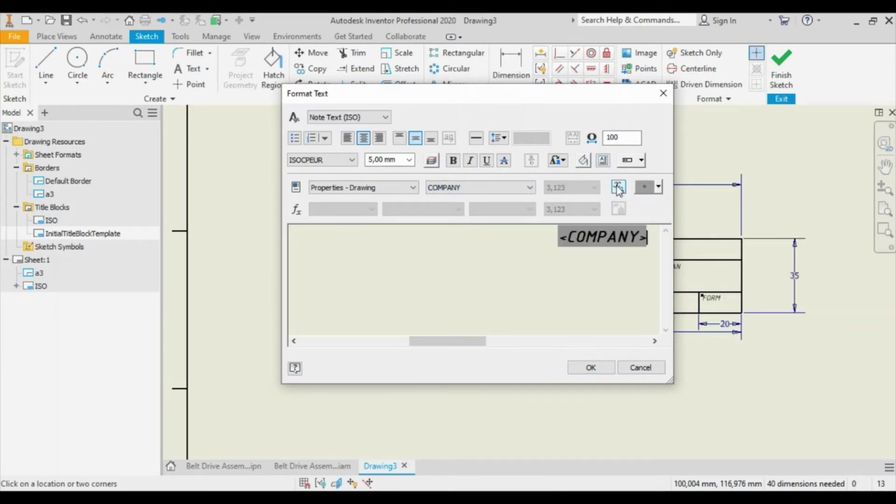
left_click(589, 367)
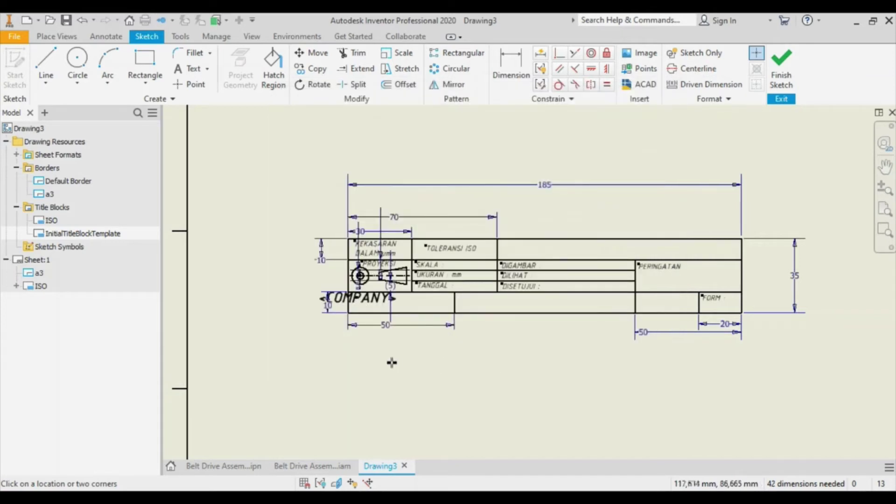
Draw a diagonal from the upper-left to the lower-right corner of the bottom row's left 50 mm cell and make it Sketch Only.
scroll(422, 314, "down", 3)
scroll(444, 300, "up", 1)
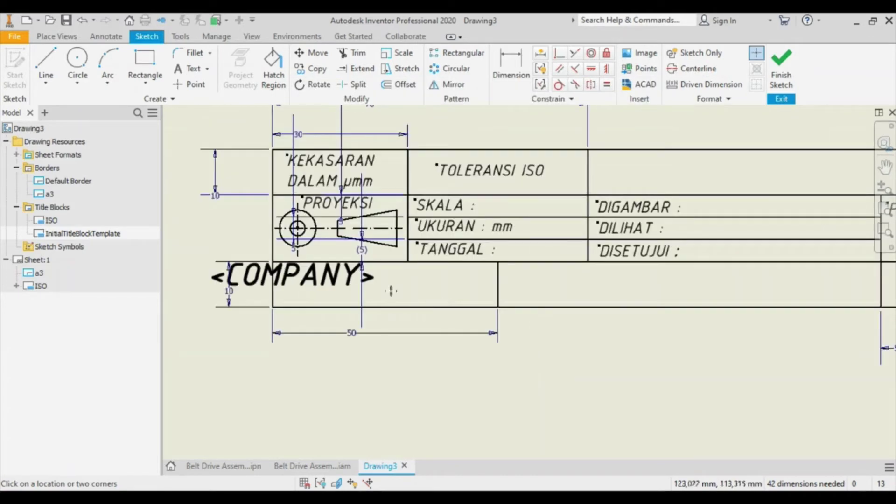
left_click(46, 69)
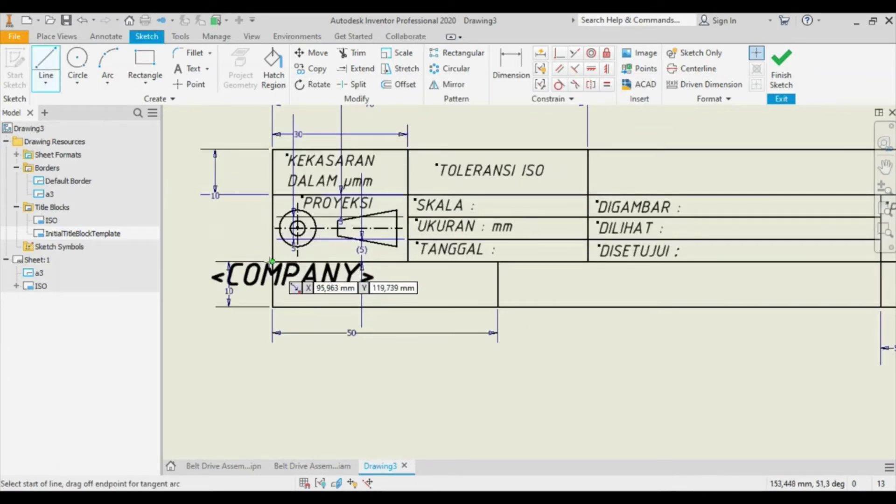
left_click(341, 288)
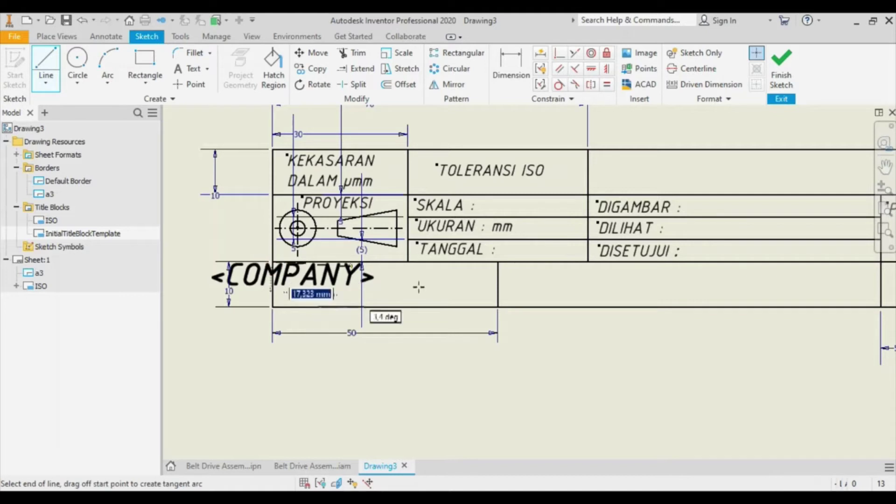
right_click(465, 274)
left_click(503, 277)
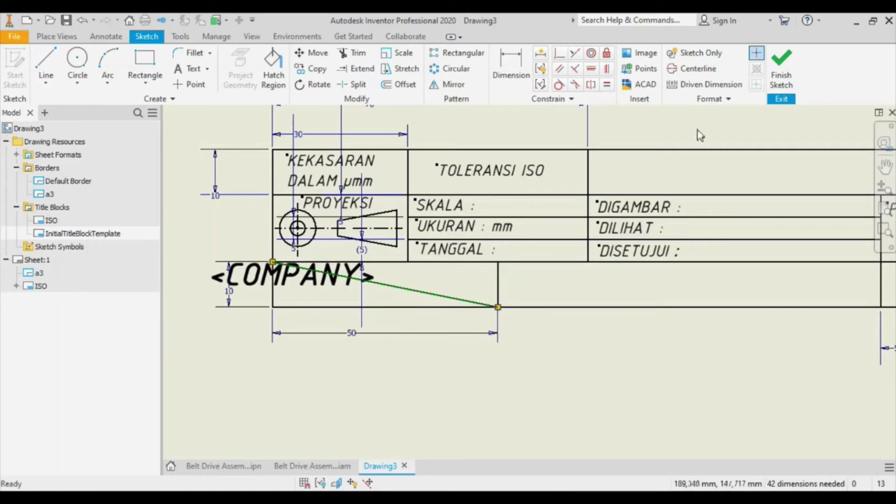
left_click(699, 55)
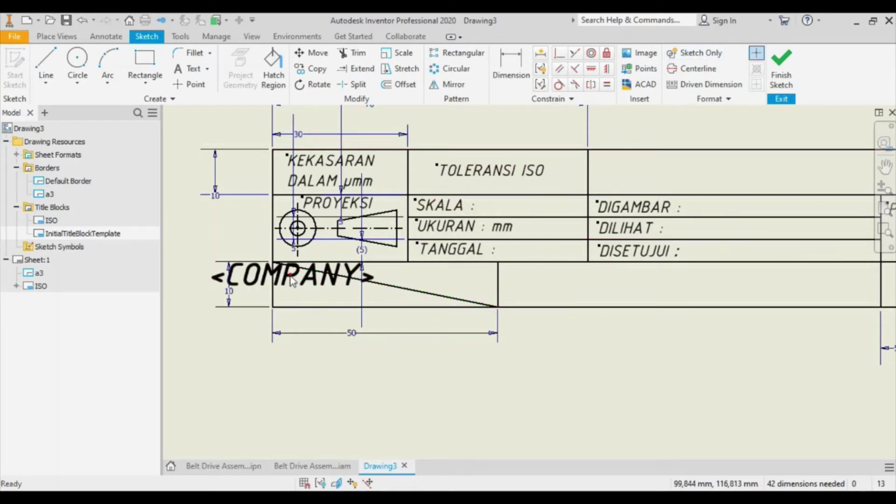
Centre the COMPANY field in its cell with a coincident constraint between its insertion point and the diagonal's midpoint.
left_click(560, 54)
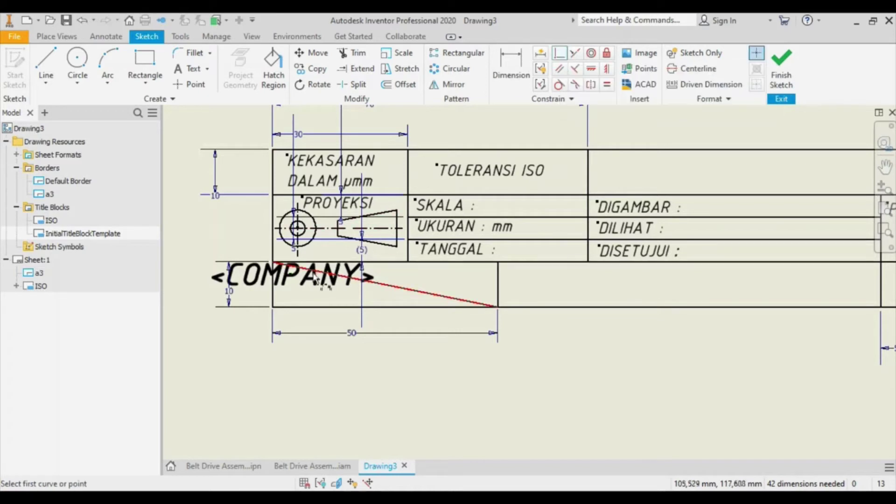
left_click(290, 275)
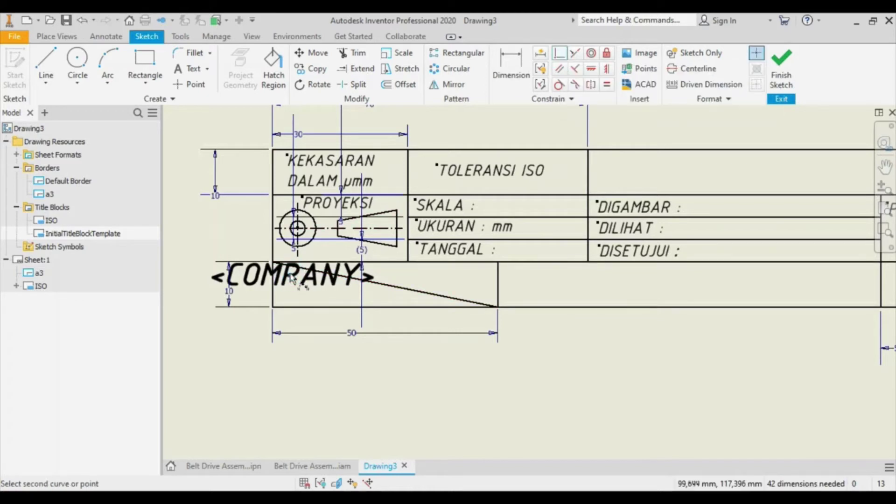
left_click(385, 285)
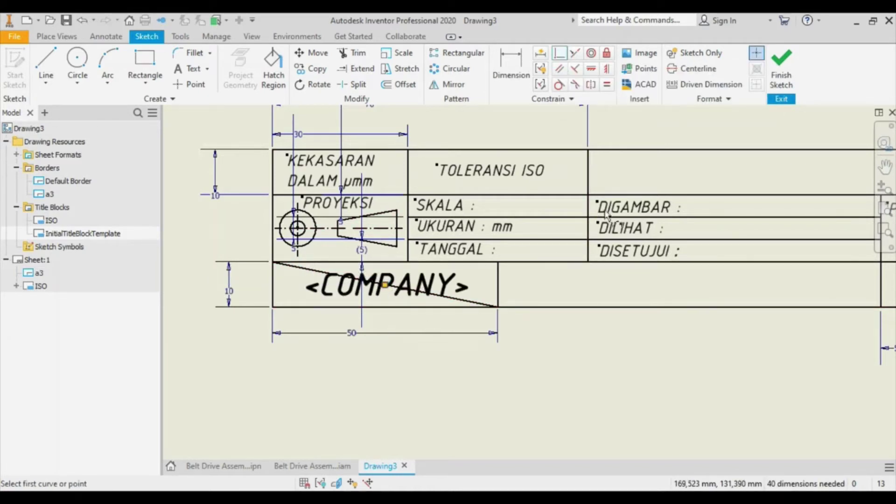
Draw a diagonal from the upper-left to the lower-right corner of the bottom row's middle cell and make it Sketch Only.
scroll(545, 328, "down", 5)
scroll(757, 362, "up", 3)
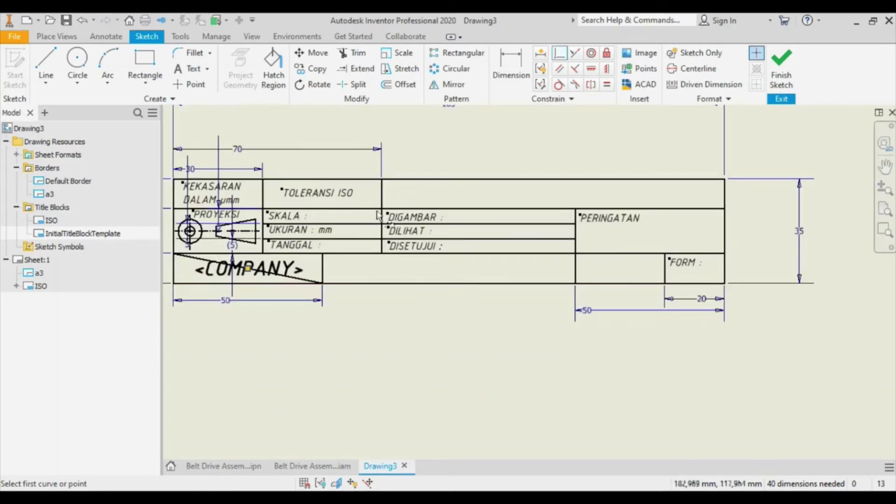
left_click(46, 65)
left_click(323, 254)
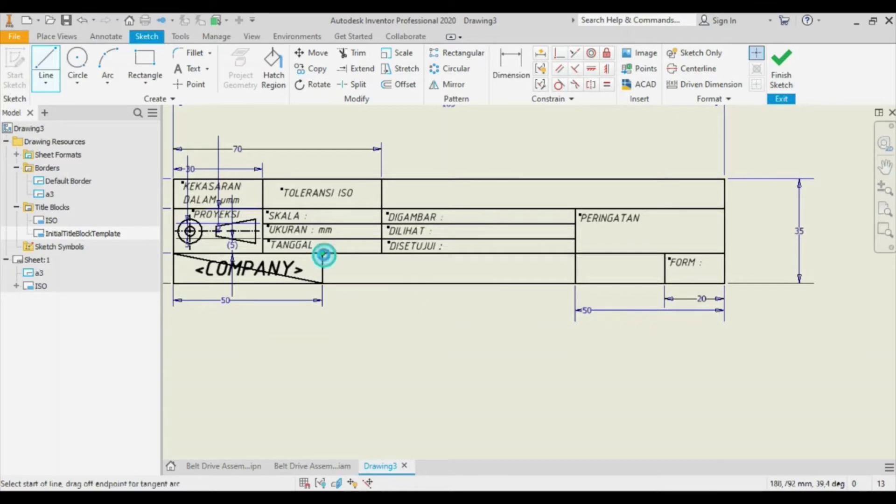
left_click(575, 283)
right_click(538, 279)
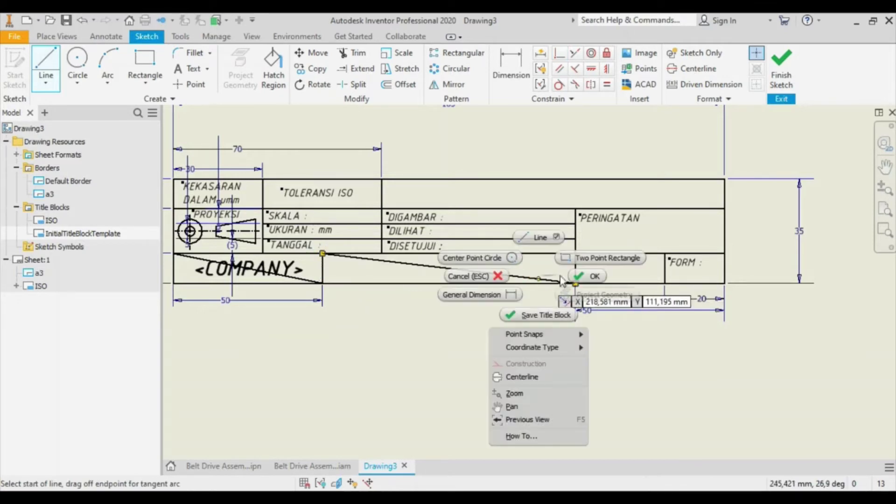
left_click(588, 276)
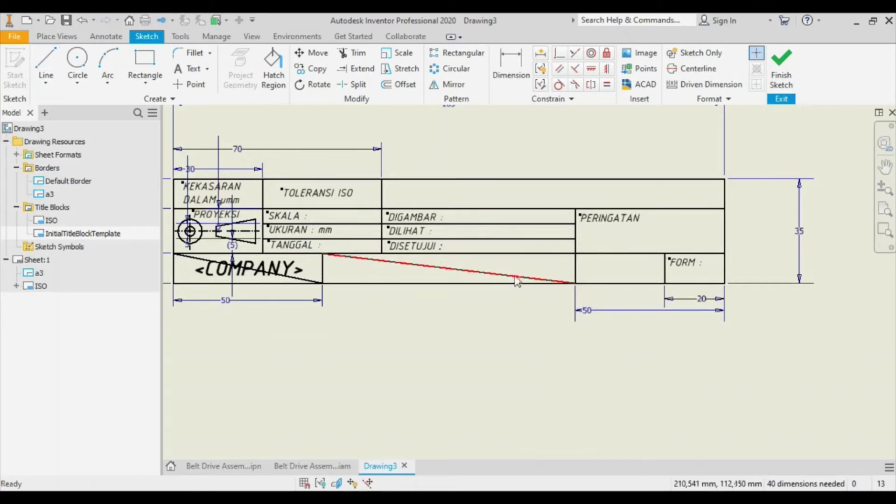
left_click(677, 53)
Duplicate the COMPANY field by copy and paste and move the copy below the middle cell of the title block.
left_click(268, 270)
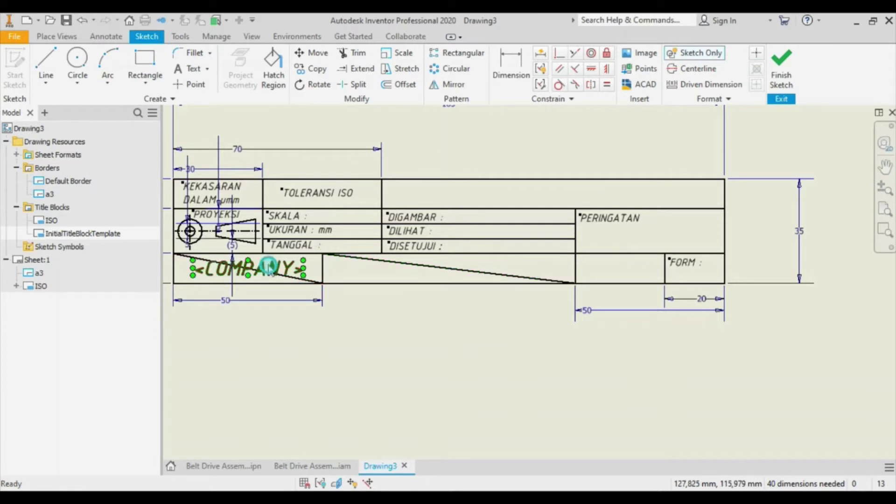
right_click(270, 271)
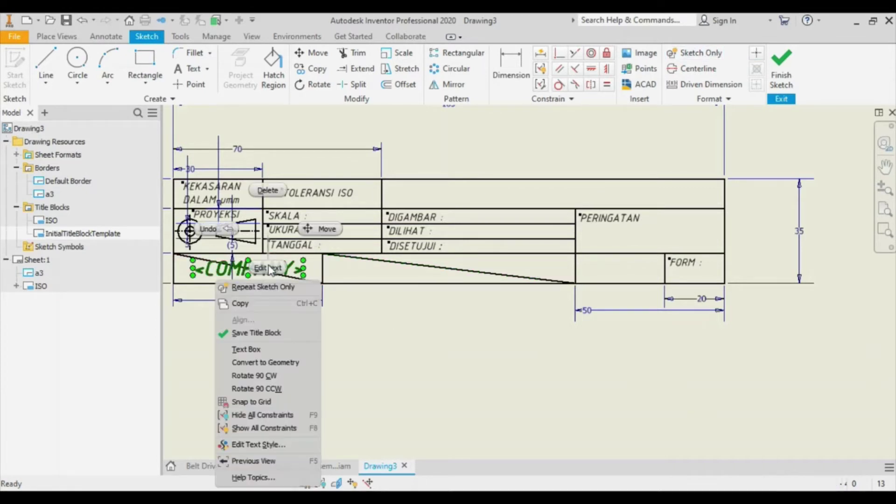
left_click(252, 303)
left_click(372, 324)
right_click(373, 325)
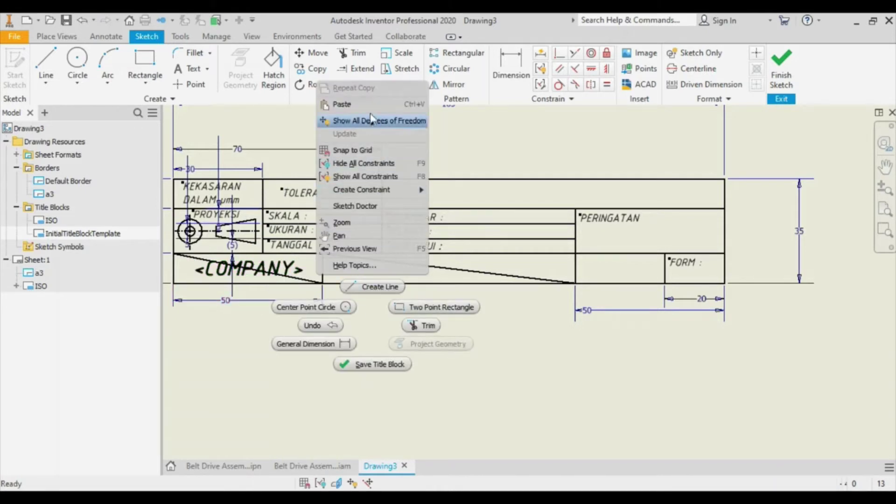
left_click(346, 104)
left_click_drag(280, 269, 455, 322)
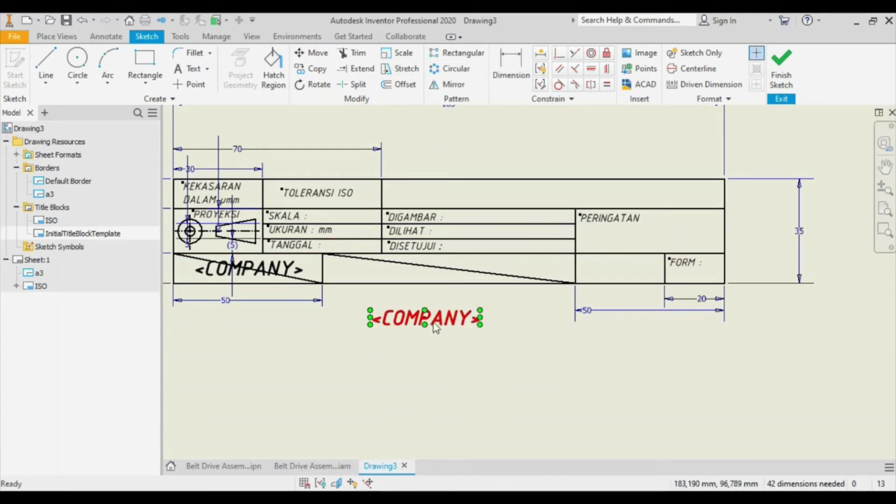
Constrain the copied COMPANY field's insertion point coincident with the midpoint of the middle cell's diagonal.
left_click(561, 54)
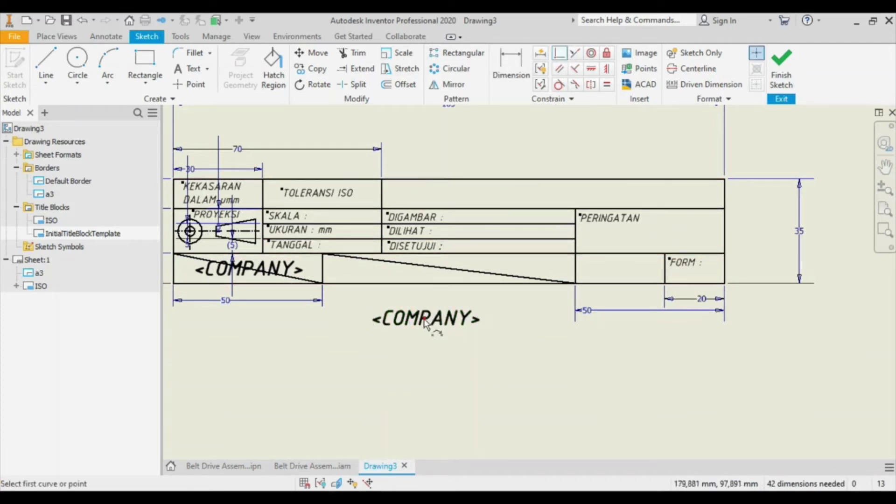
left_click(424, 320)
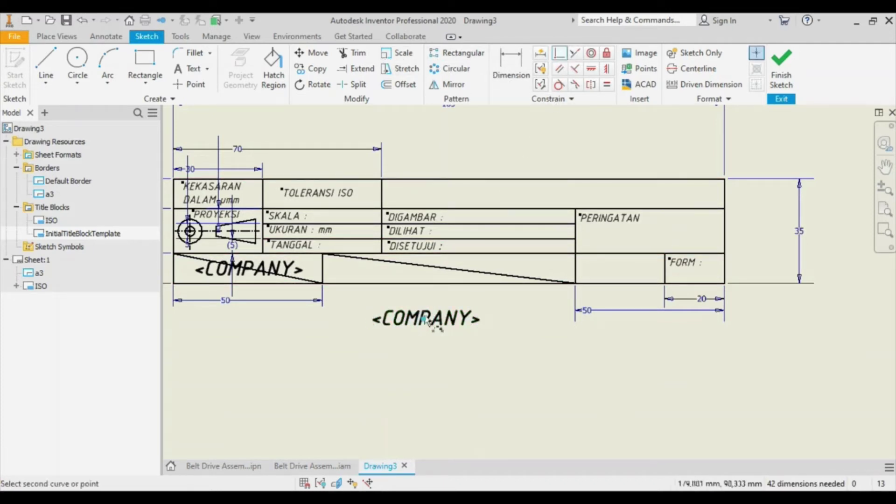
left_click(449, 268)
left_click(429, 273)
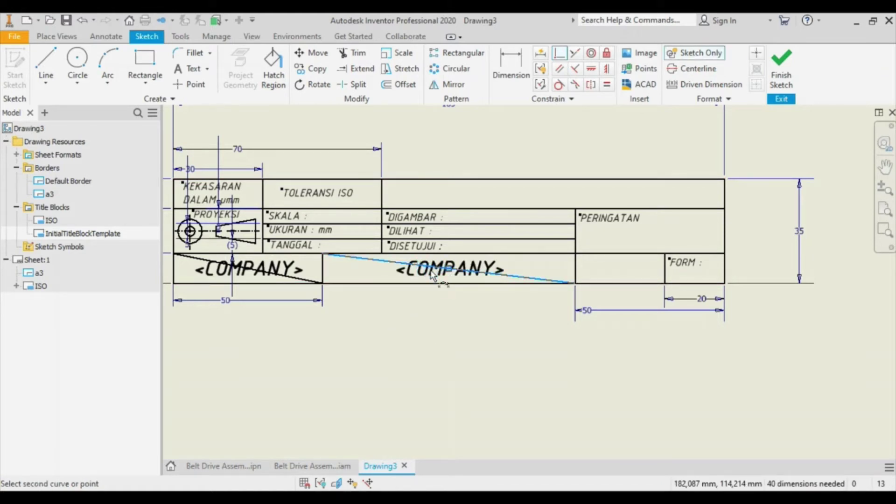
right_click(459, 306)
left_click(506, 306)
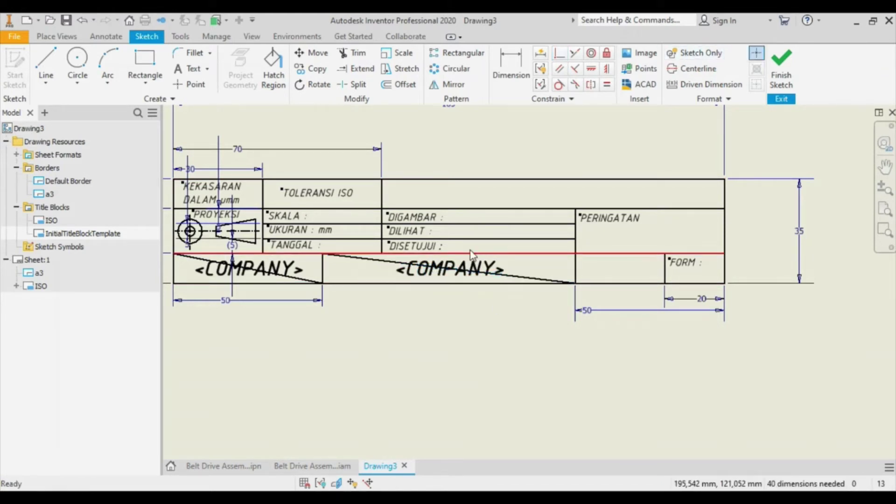
Change the property of the middle cell's copied COMPANY field to PROJECT.
double_click(477, 271)
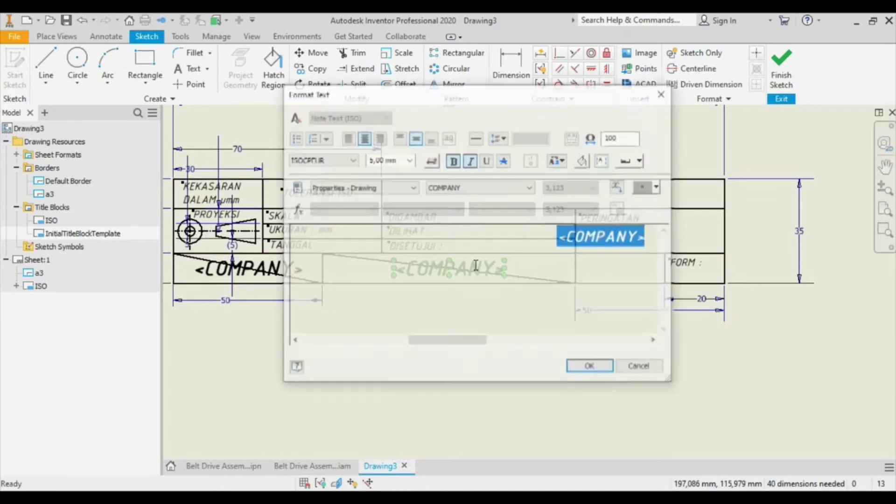
left_click(488, 187)
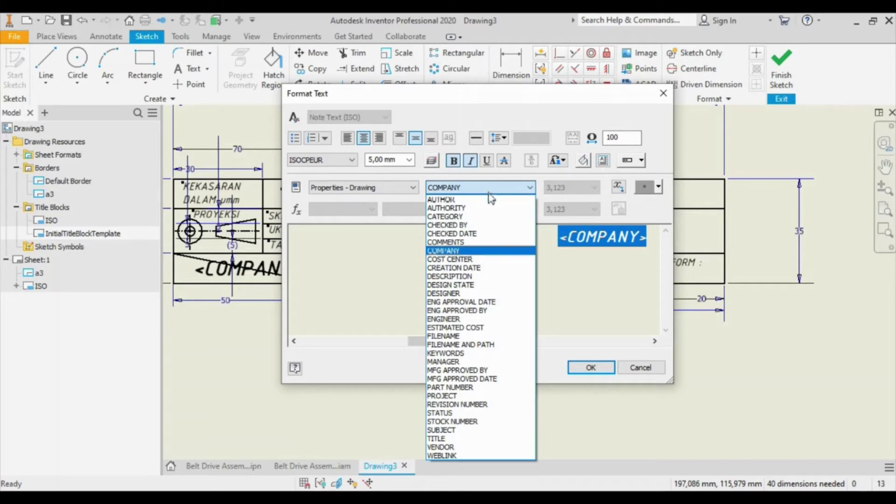
left_click(448, 396)
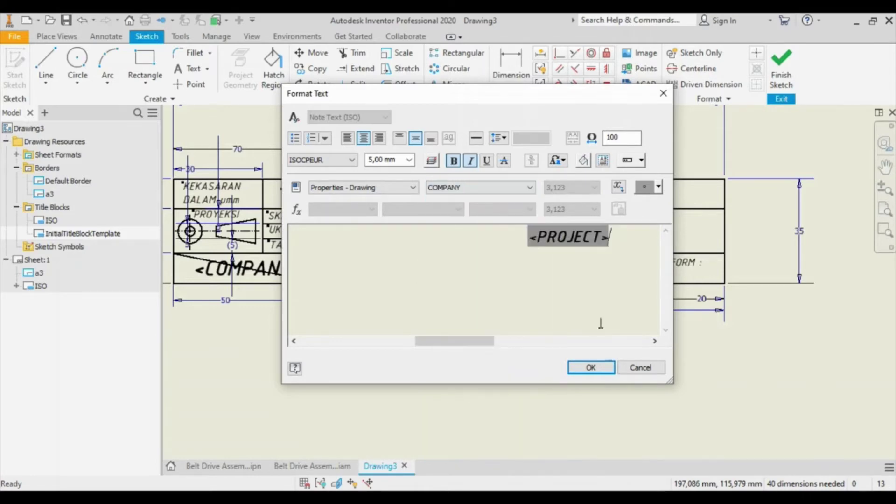
left_click(591, 367)
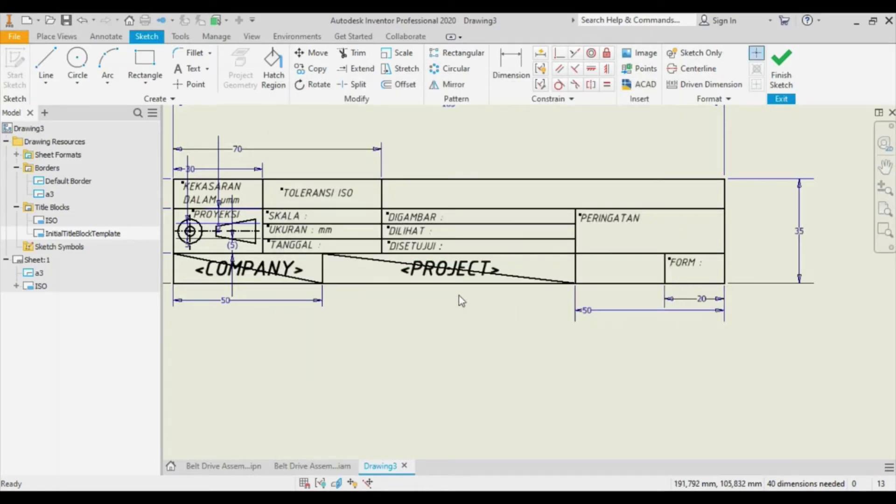
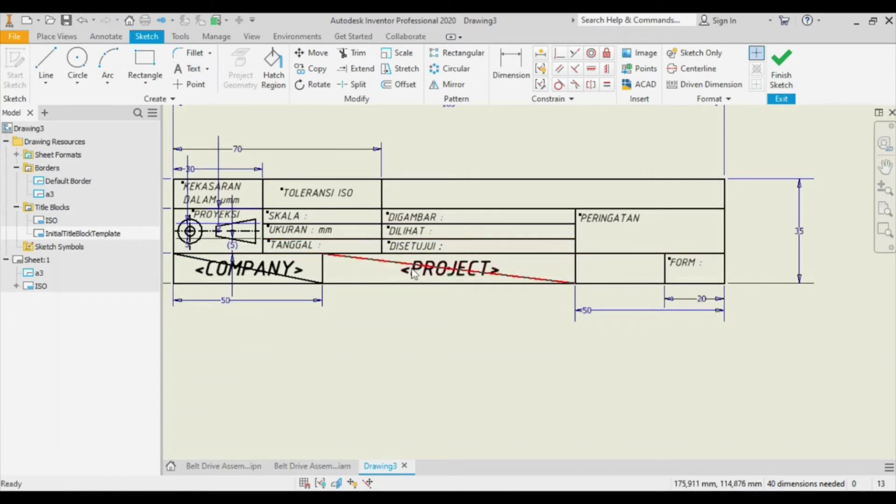
Paste another copy of the COMPANY field and move it below the title block near the 50 mm dimension on the right.
right_click(417, 323)
left_click(472, 307)
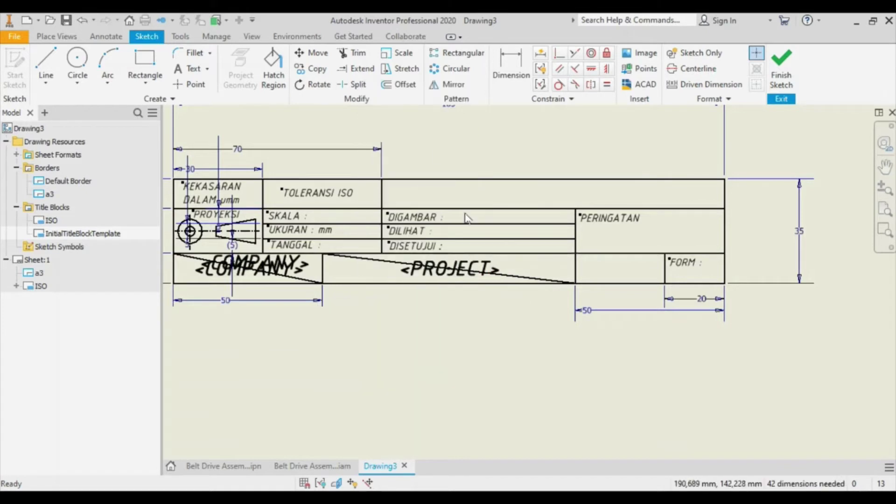
left_click_drag(286, 260, 615, 338)
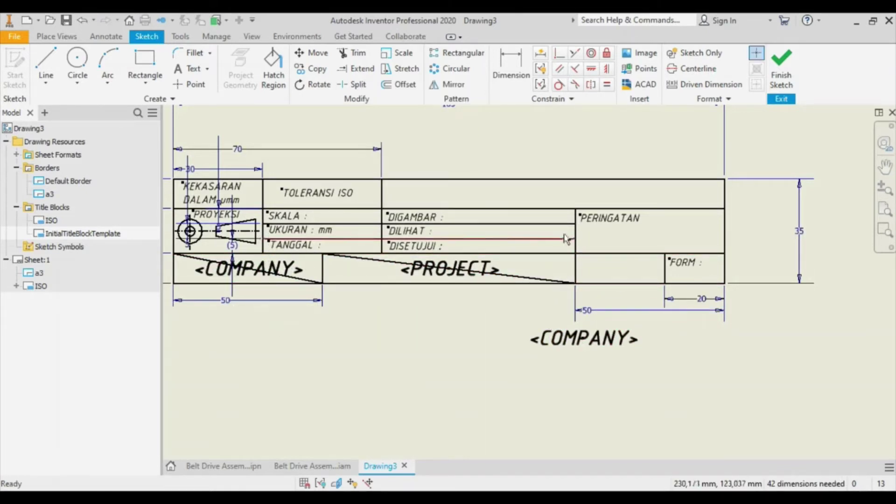
Draw a diagonal from the upper-left to the lower-right corner of the bottom-row cell beside the FORM : cell.
left_click(47, 63)
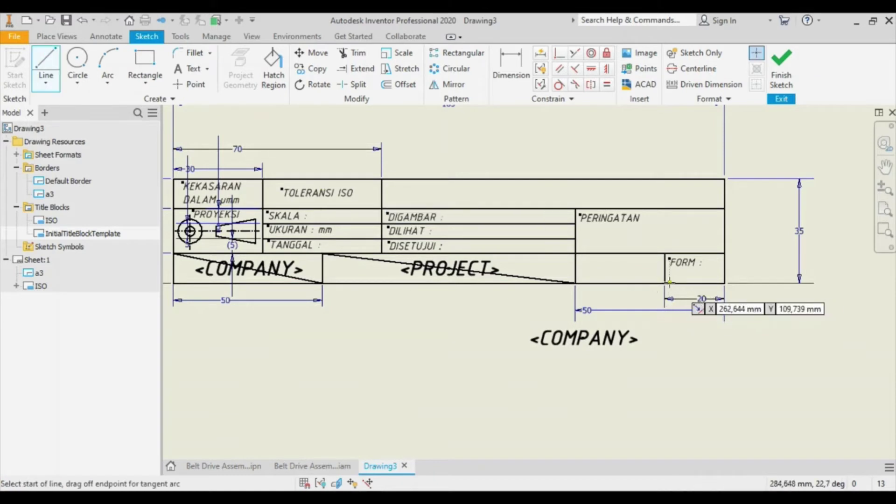
left_click(664, 282)
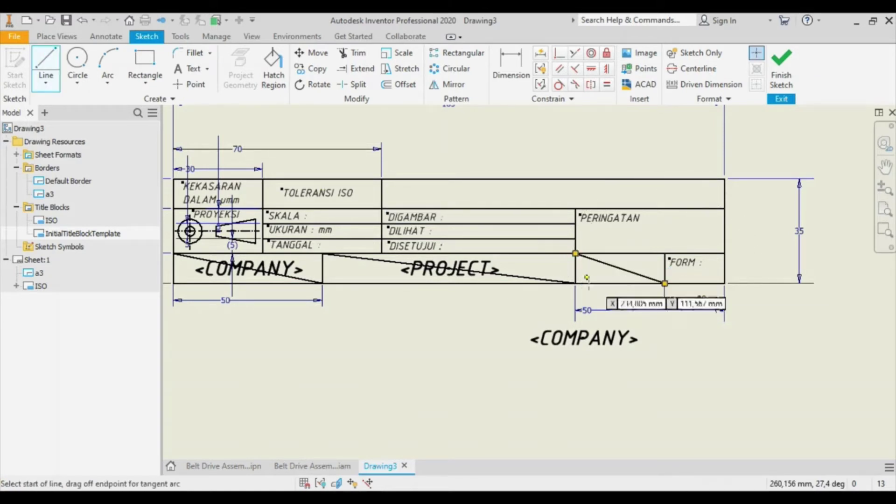
right_click(615, 385)
left_click(653, 385)
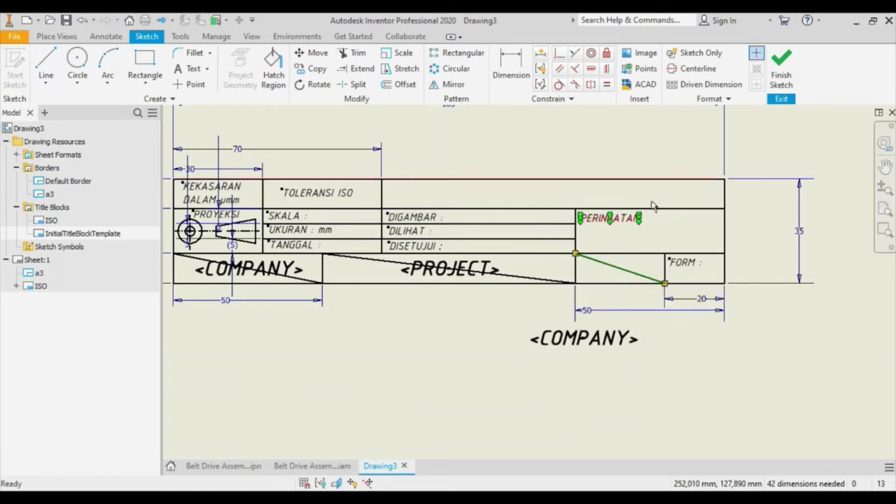
Make the diagonal beside the FORM : cell sketch-only, and insert the Sheet Number sheet property plus a slash before the copied COMPANY field.
left_click(697, 53)
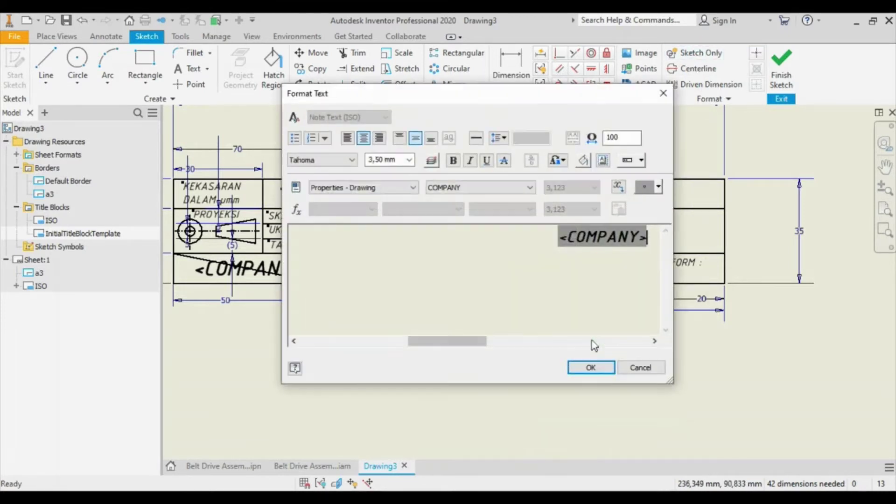
double_click(594, 345)
left_click(571, 241)
left_click(560, 240)
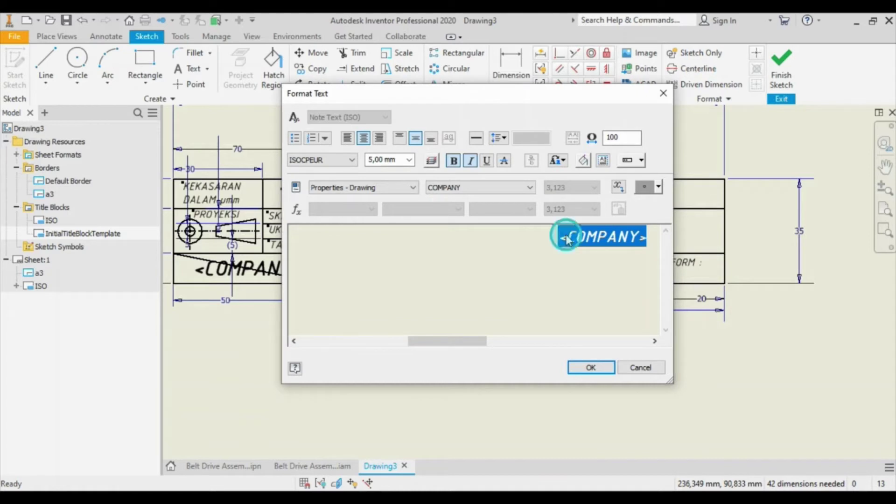
left_click(559, 240)
left_click(559, 239)
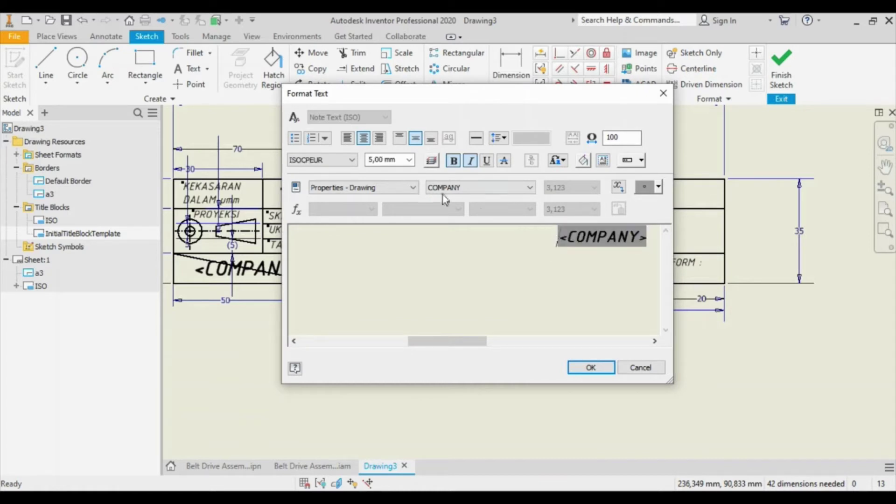
left_click(412, 187)
left_click(378, 221)
left_click(469, 188)
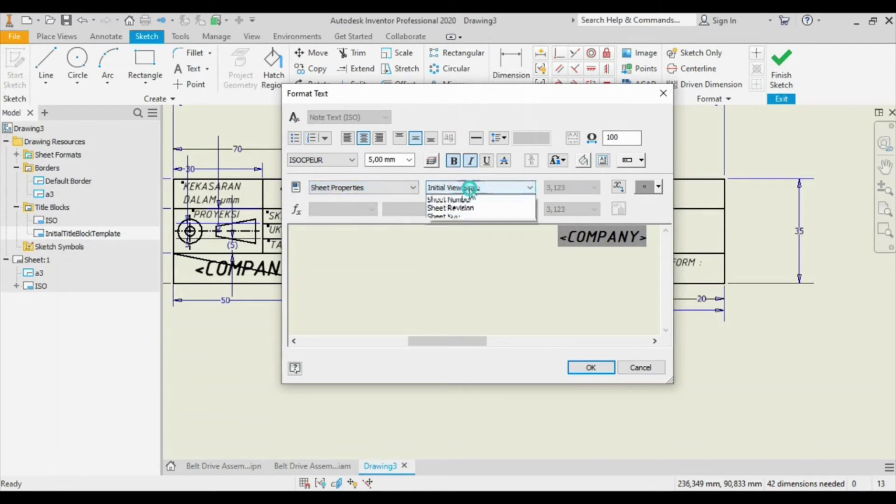
left_click(465, 206)
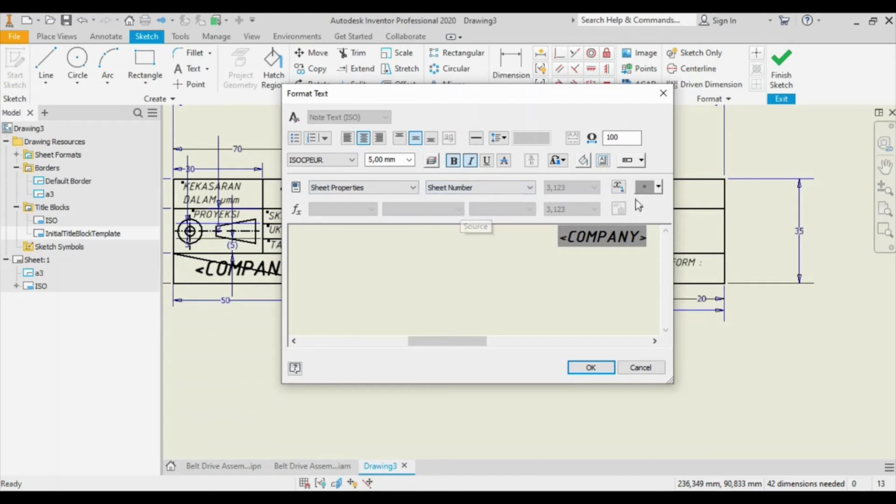
left_click(618, 188)
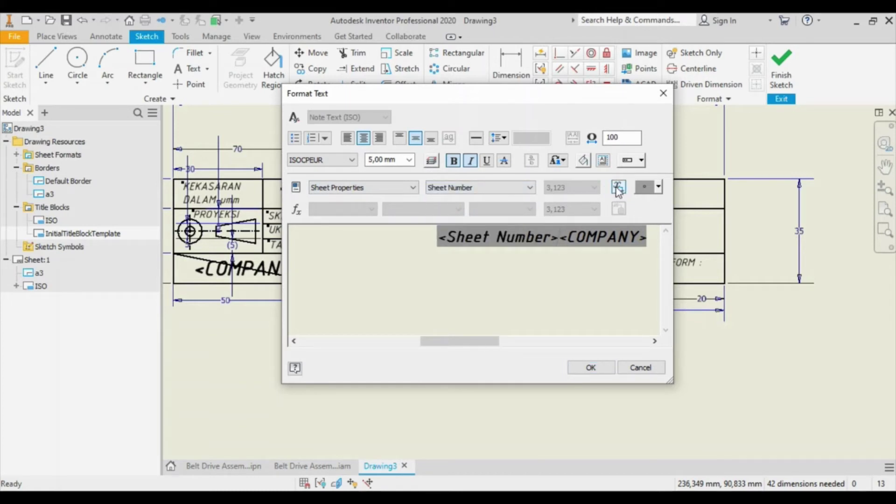
type("/")
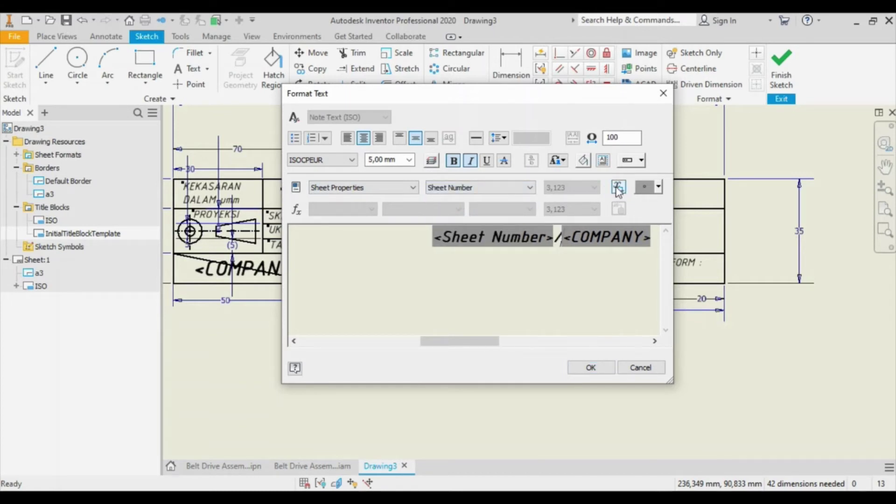
Add the Number of sheets drawing property after the slash and delete the COMPANY property from the same text.
left_click(386, 191)
left_click(372, 216)
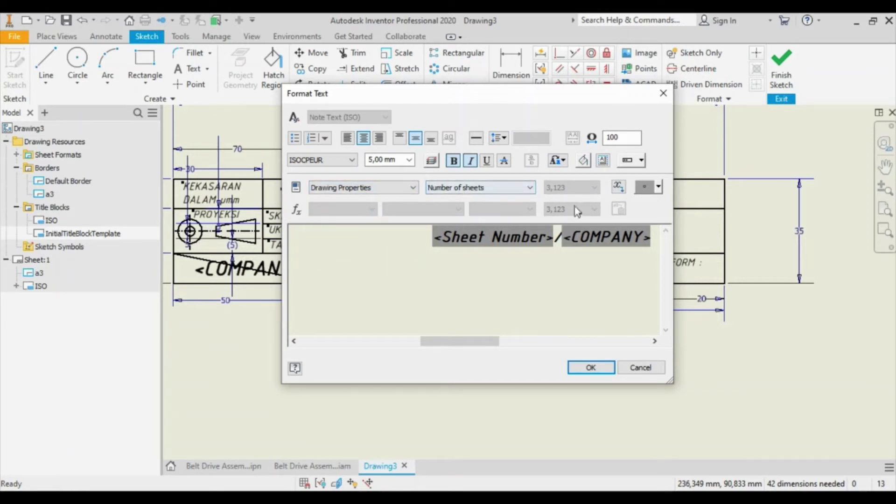
left_click(618, 187)
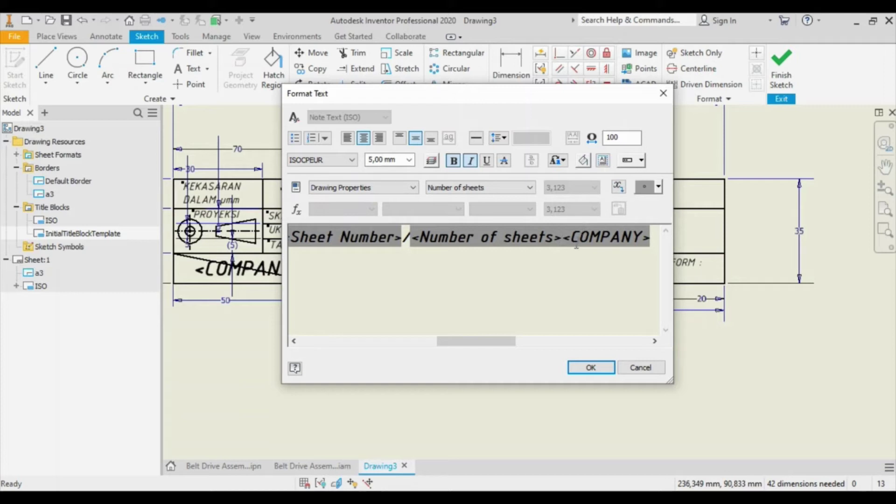
left_click_drag(564, 238, 663, 241)
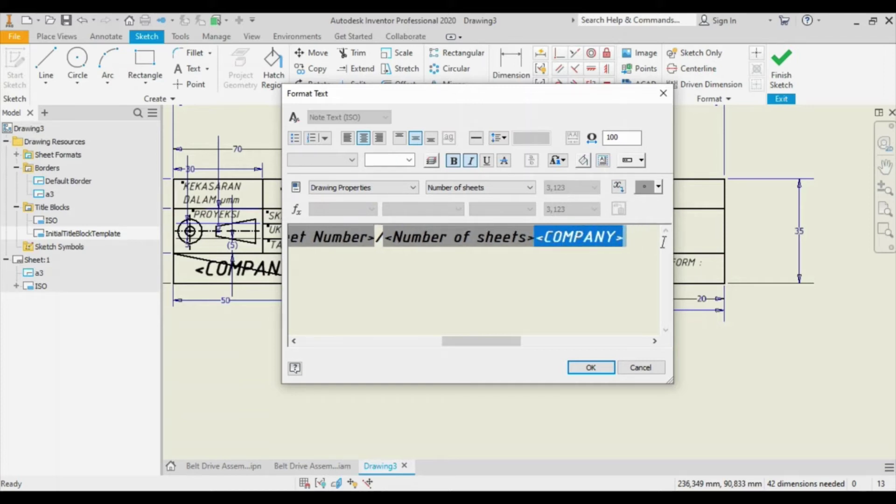
key("Delete")
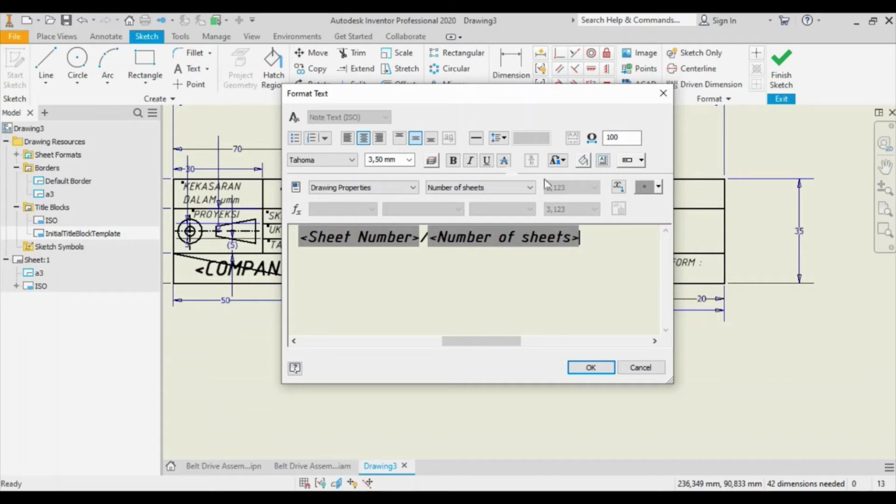
left_click(592, 371)
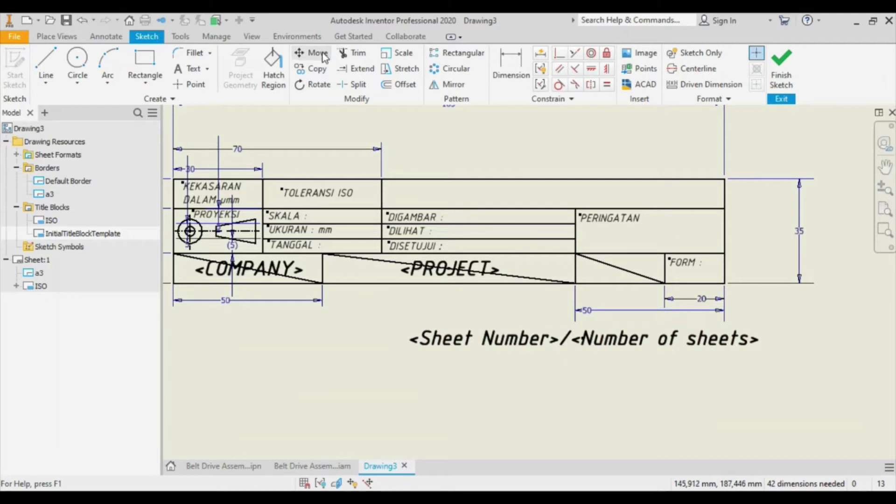
Constrain the sheet-number text's insertion point coincident with the midpoint of the diagonal in the cell beside FORM :.
left_click(560, 52)
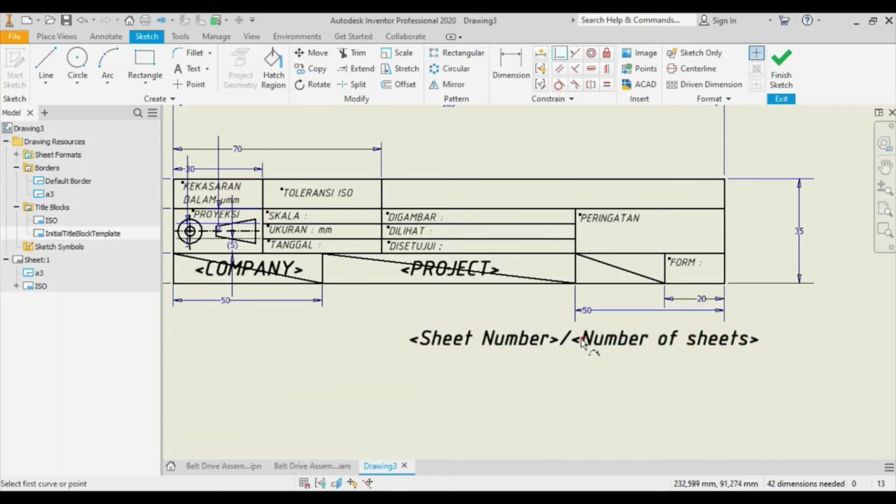
left_click(581, 341)
left_click(619, 269)
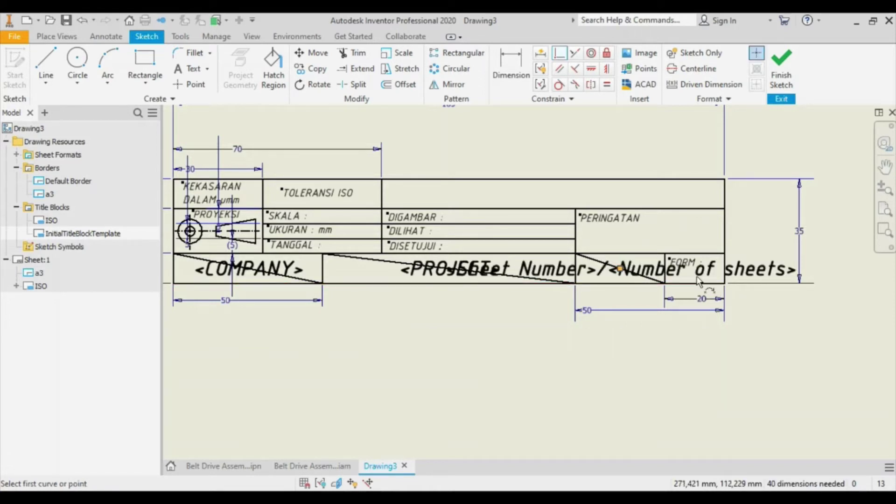
right_click(450, 317)
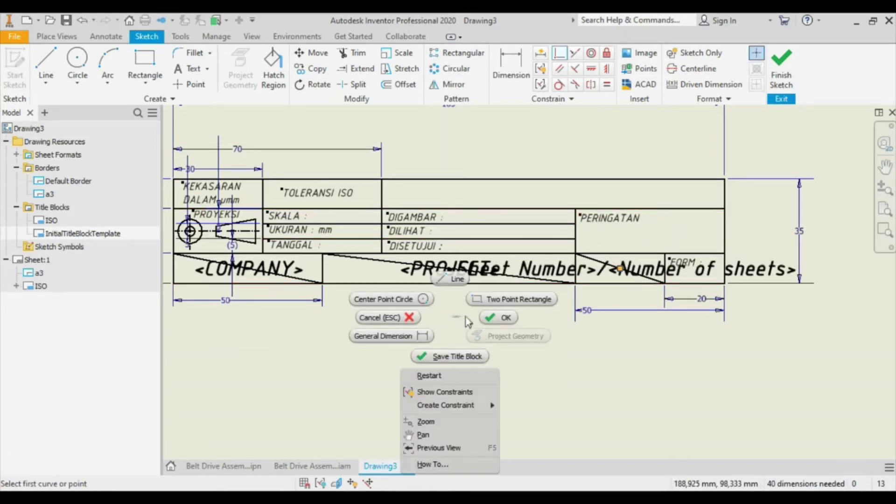
left_click(487, 319)
Paste another copy of the COMPANY field and move it below the title block near the 50 mm dimension on the right.
right_click(482, 318)
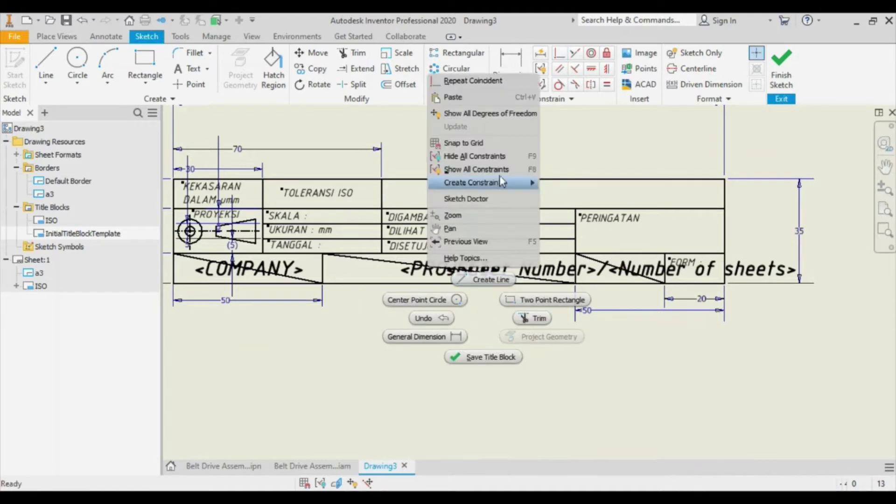
left_click(490, 96)
left_click_drag(281, 253, 472, 360)
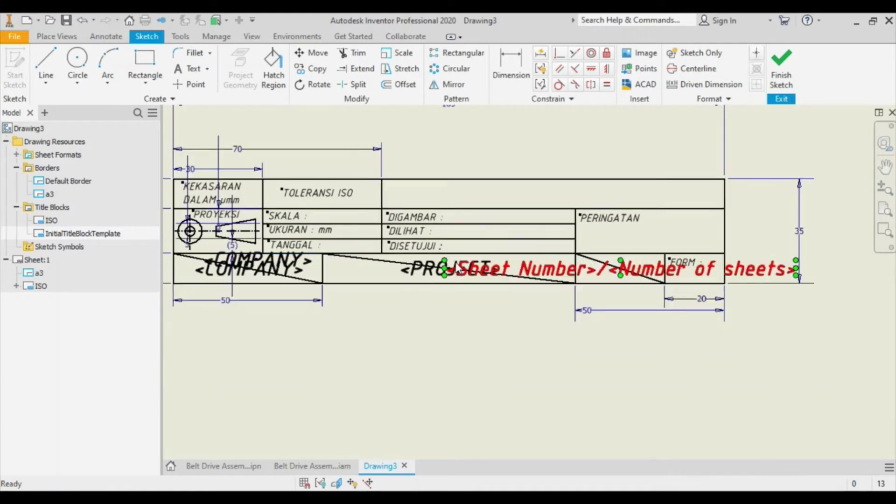
left_click_drag(290, 262, 611, 355)
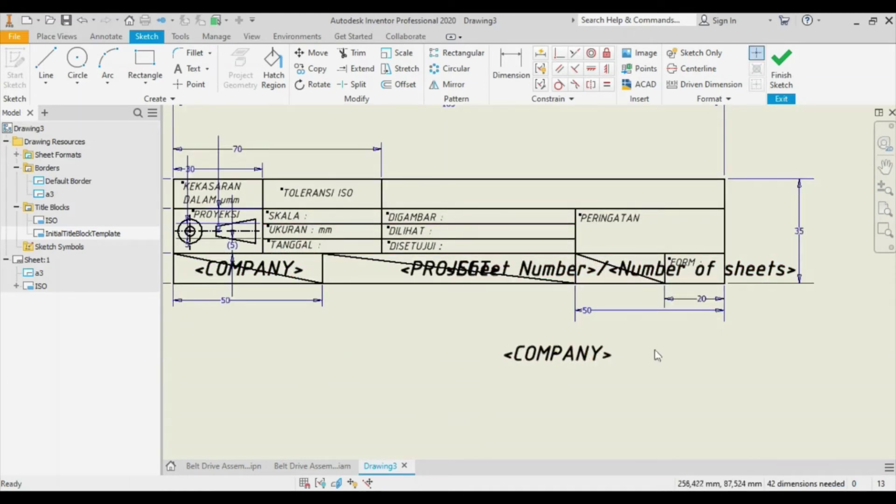
Replace the COMPANY property in the newly pasted field with the Sheet Size sheet property.
double_click(574, 356)
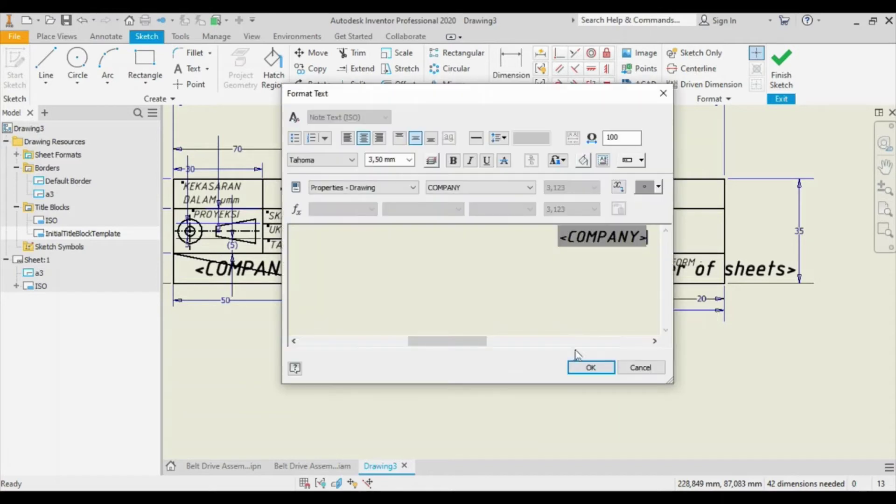
left_click(552, 236)
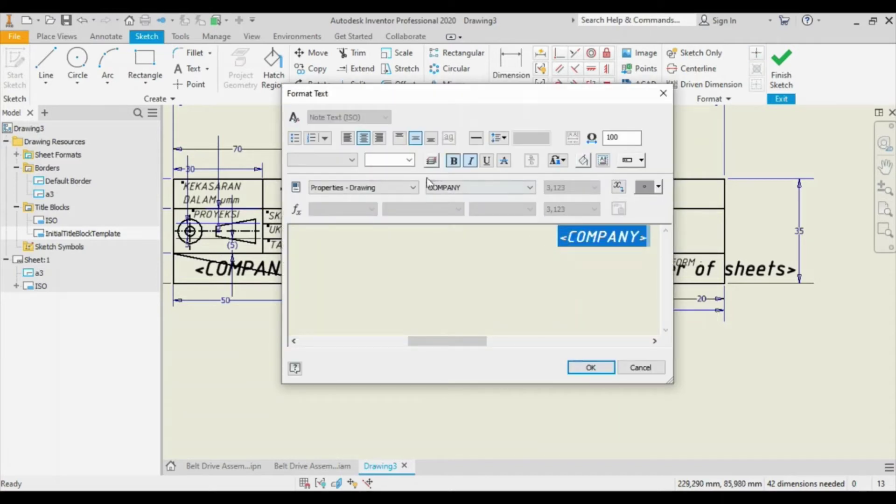
left_click(412, 187)
left_click(420, 209)
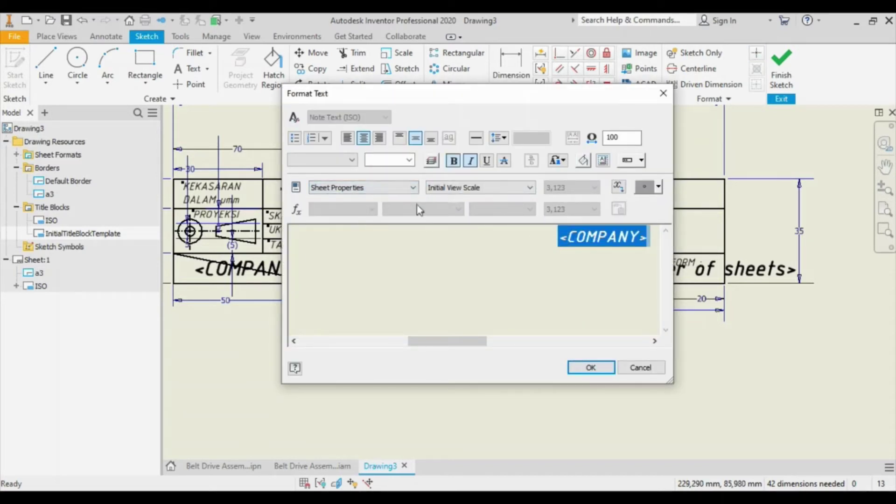
left_click(467, 187)
left_click(452, 225)
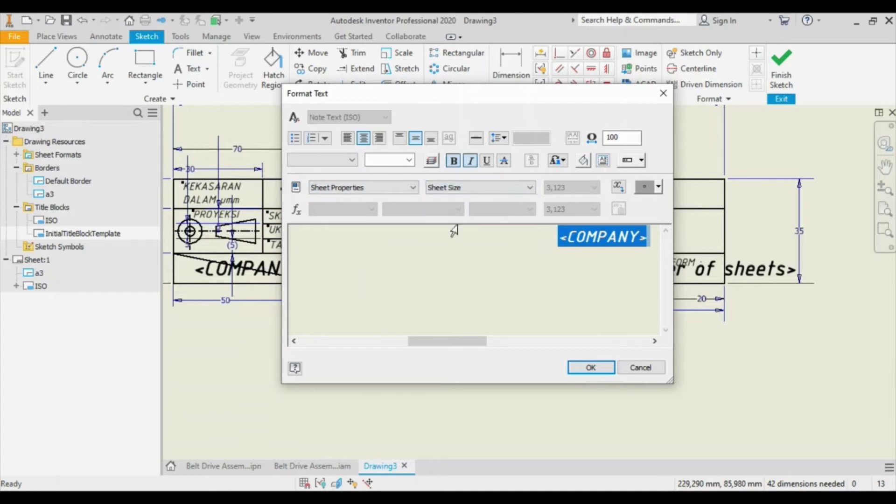
left_click(618, 188)
Format the Sheet Size field in the ISOCPEUR font at a text height of 5,00 mm.
left_click_drag(369, 232, 268, 241)
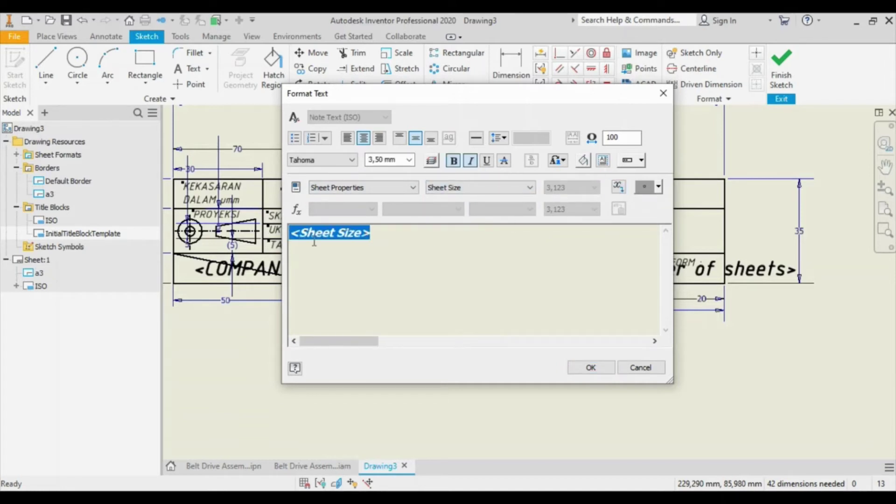
left_click(351, 160)
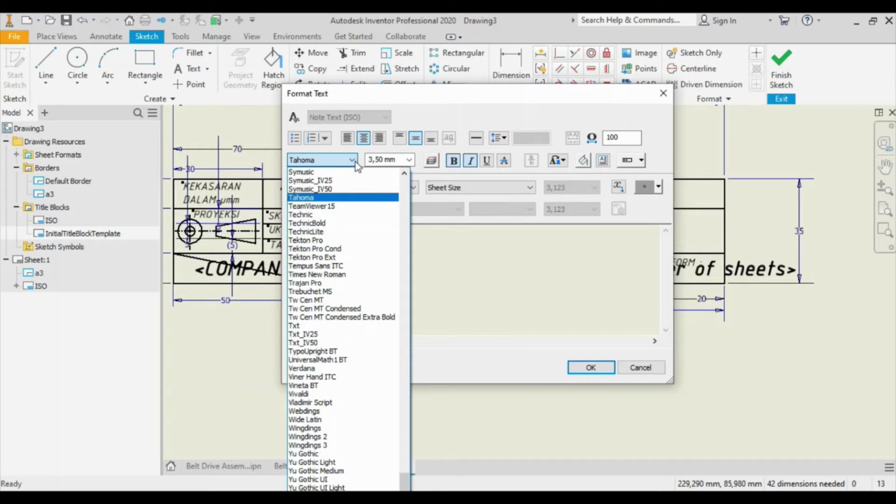
left_click_drag(404, 481, 406, 344)
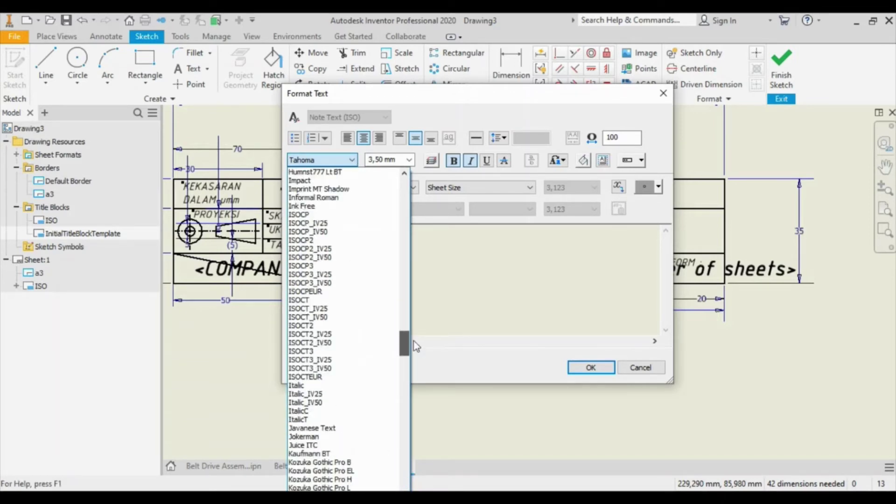
left_click(331, 291)
left_click(408, 159)
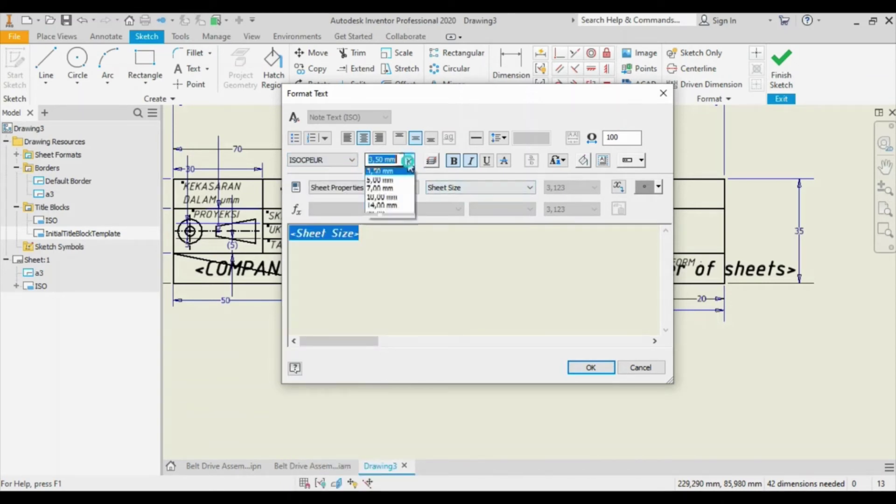
left_click(386, 189)
left_click_drag(388, 236, 303, 228)
left_click_drag(406, 236, 287, 237)
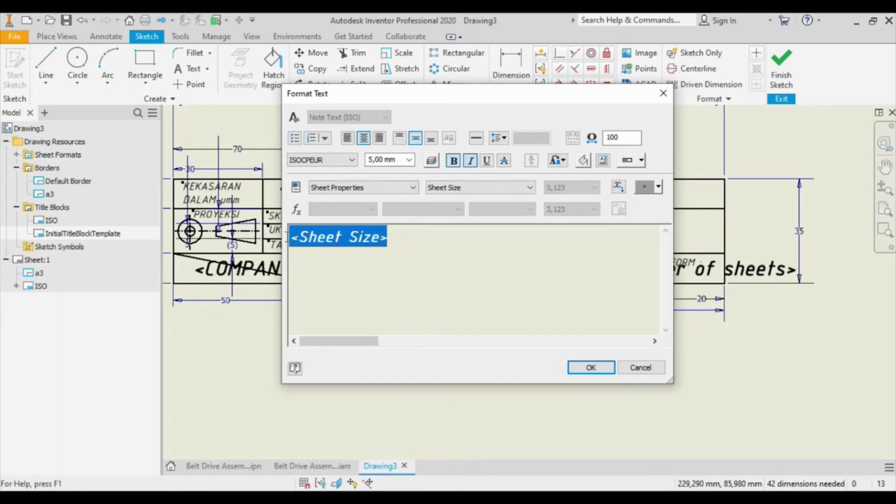
left_click(619, 187)
left_click(590, 367)
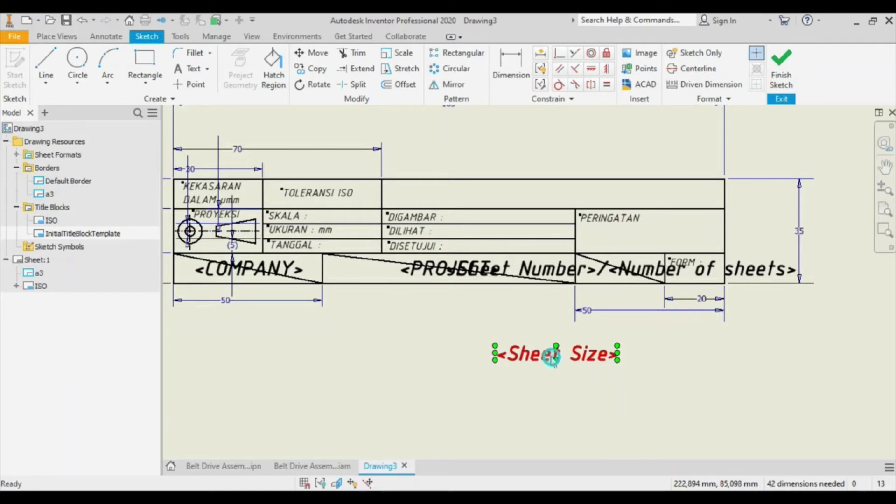
left_click(559, 52)
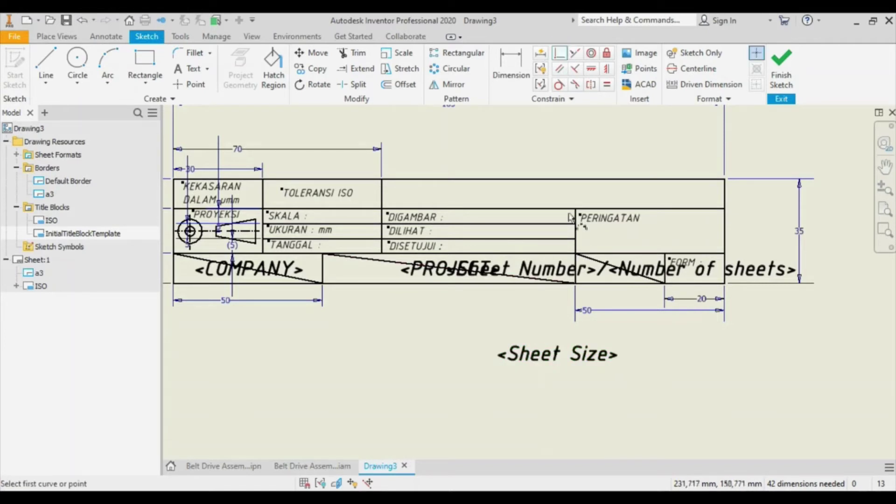
left_click(550, 355)
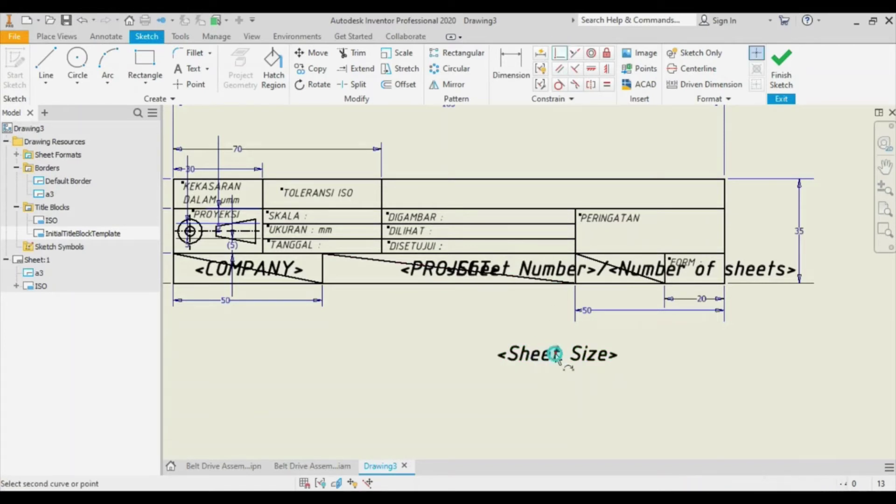
right_click(635, 330)
left_click(668, 326)
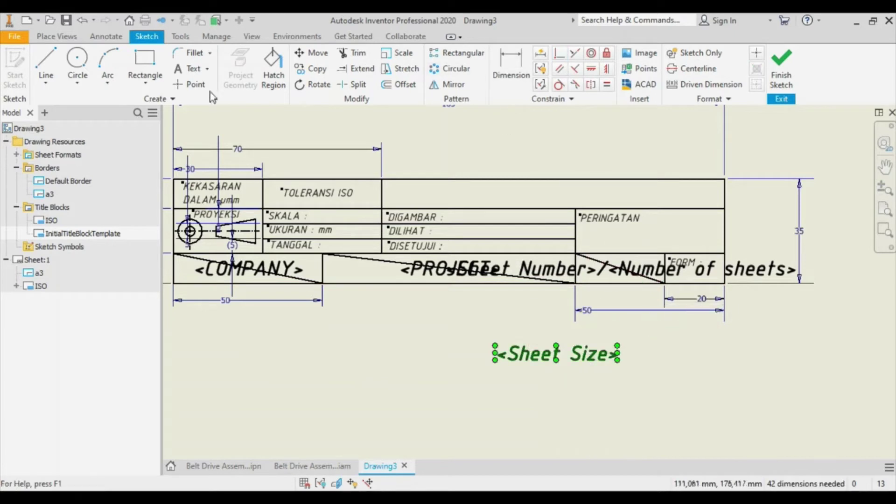
Draw a diagonal from the upper-left to the lower-right corner of the FORM : cell and make it sketch-only.
left_click(46, 63)
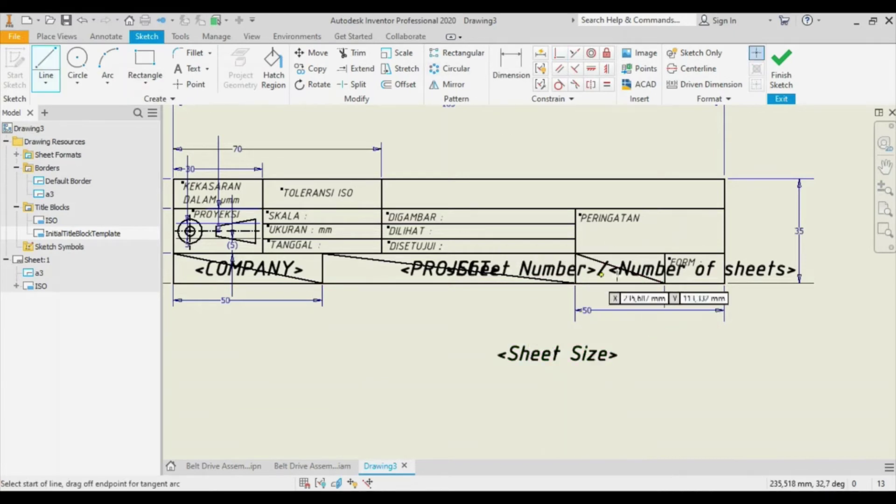
left_click(665, 253)
double_click(724, 283)
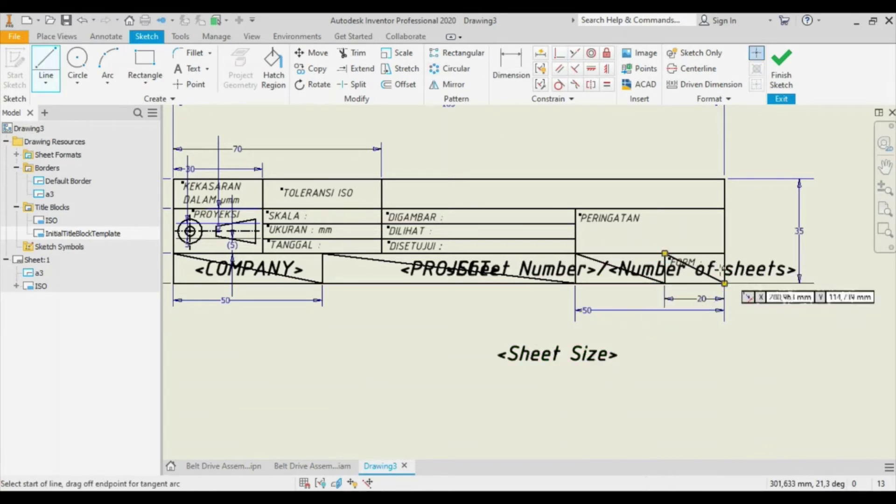
right_click(703, 215)
left_click(700, 276)
left_click(702, 272)
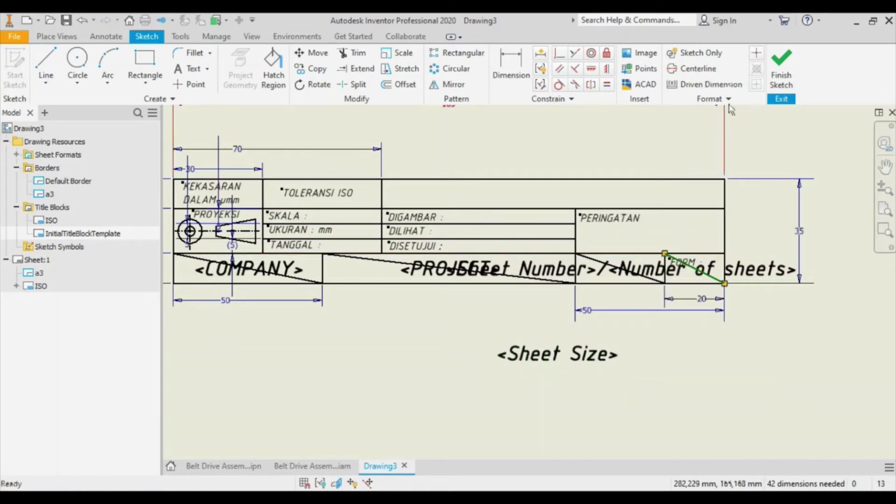
left_click(710, 53)
left_click(716, 350)
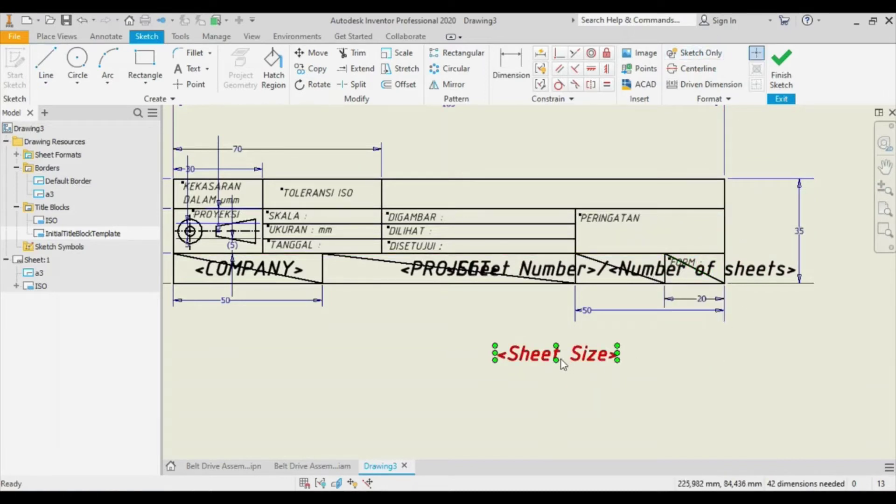
Make the Sheet Size field's centre coincident with the midpoint of the diagonal in the FORM : cell.
left_click(559, 53)
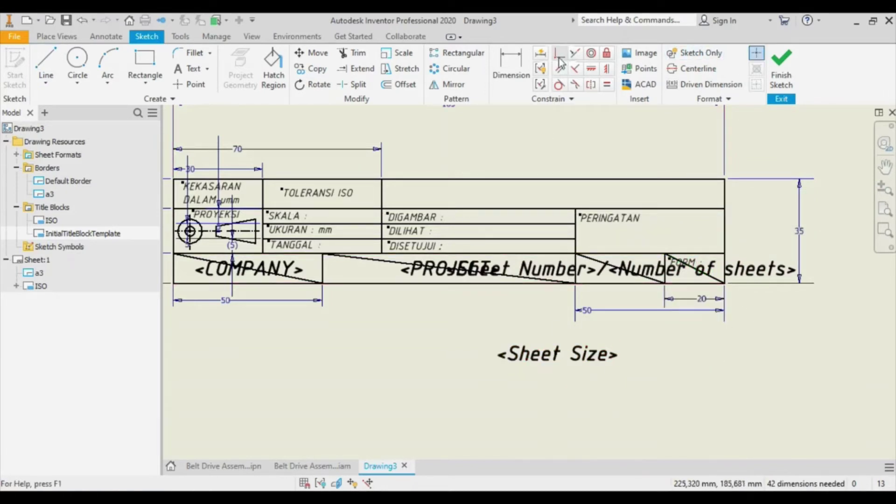
left_click(559, 360)
left_click(694, 270)
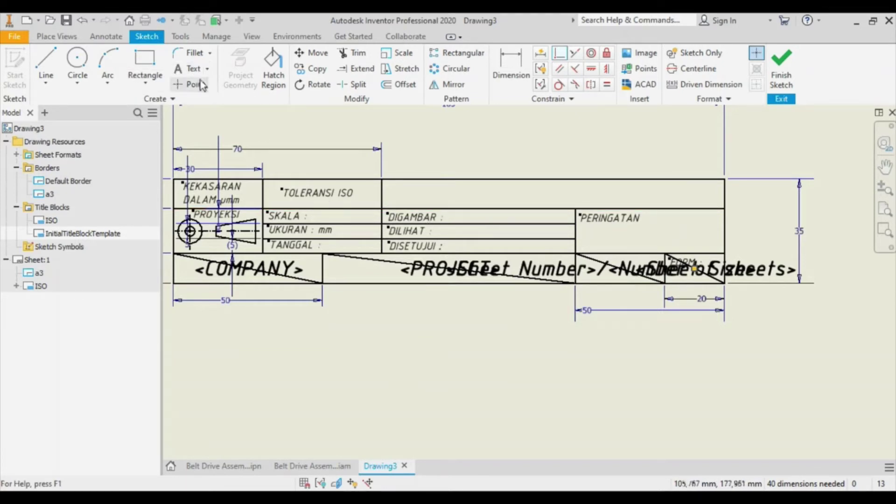
Start a text field beside DIGAMBAR : in italic ISOCPEUR font with a text height of 2,50 mm.
left_click(178, 70)
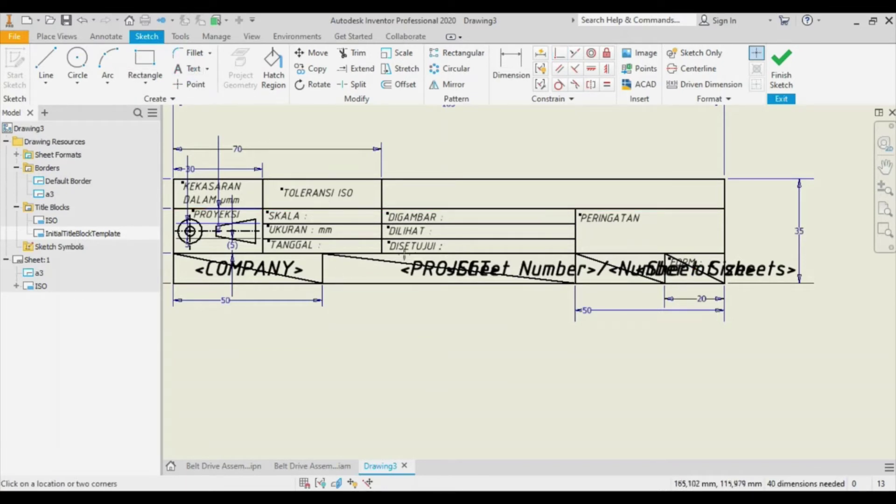
left_click(455, 213)
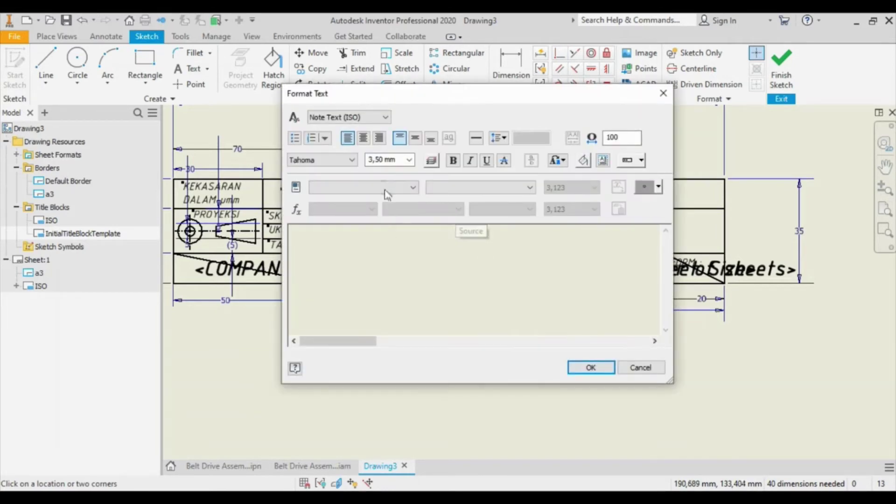
left_click(346, 164)
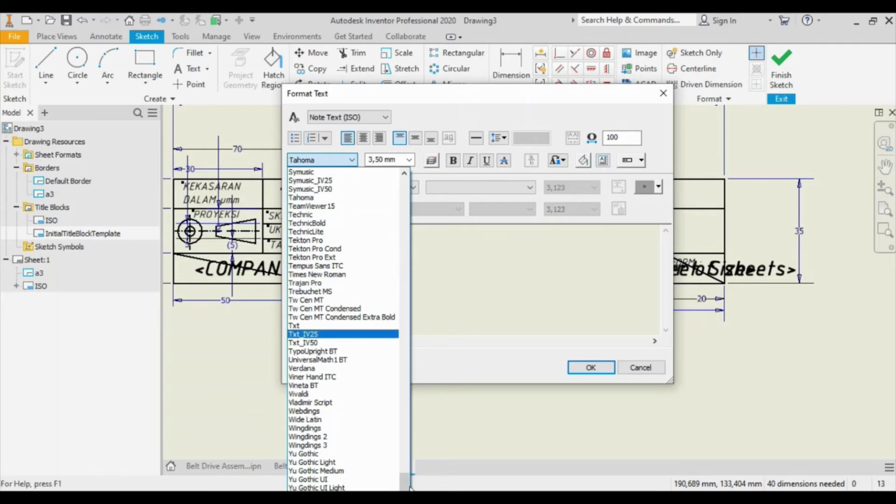
left_click_drag(404, 479, 404, 347)
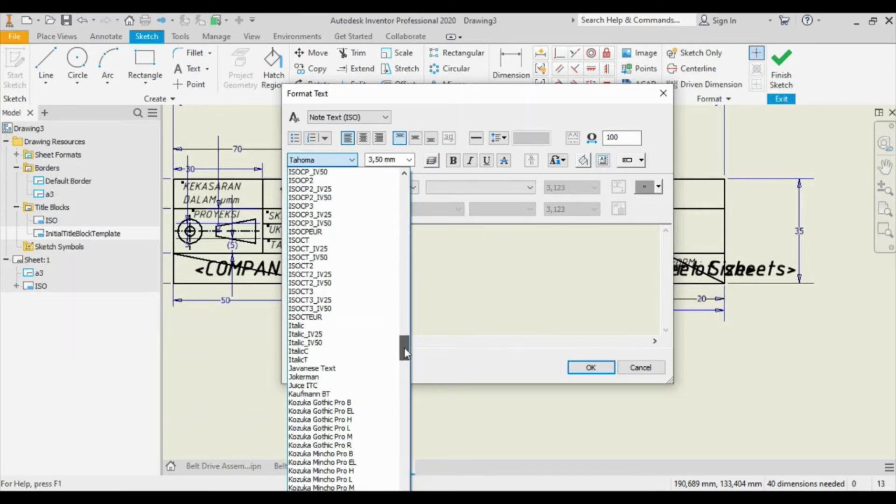
left_click(351, 232)
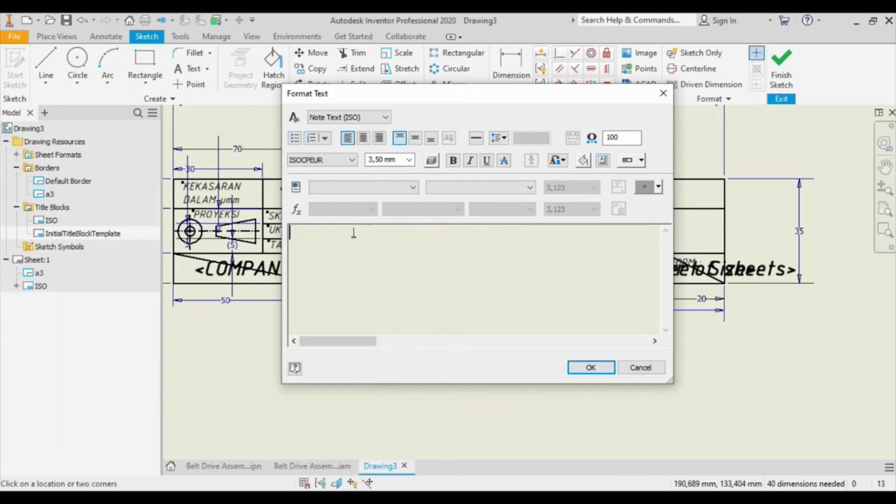
left_click(408, 160)
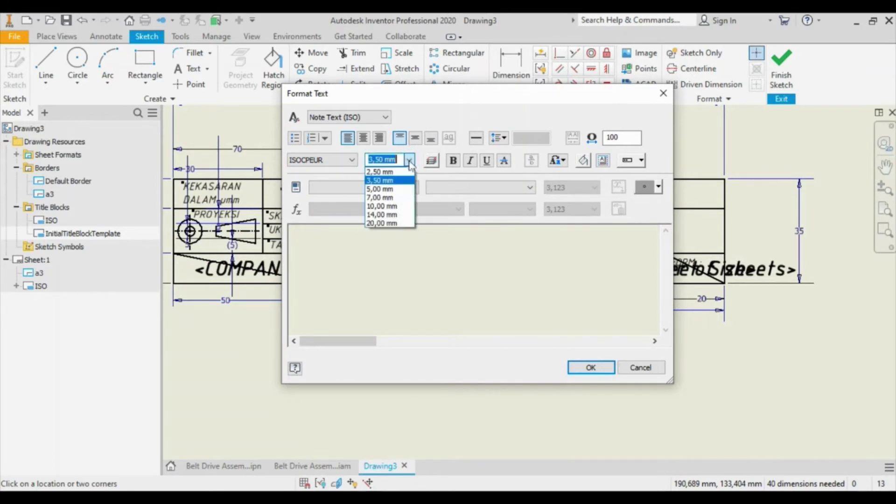
left_click(402, 176)
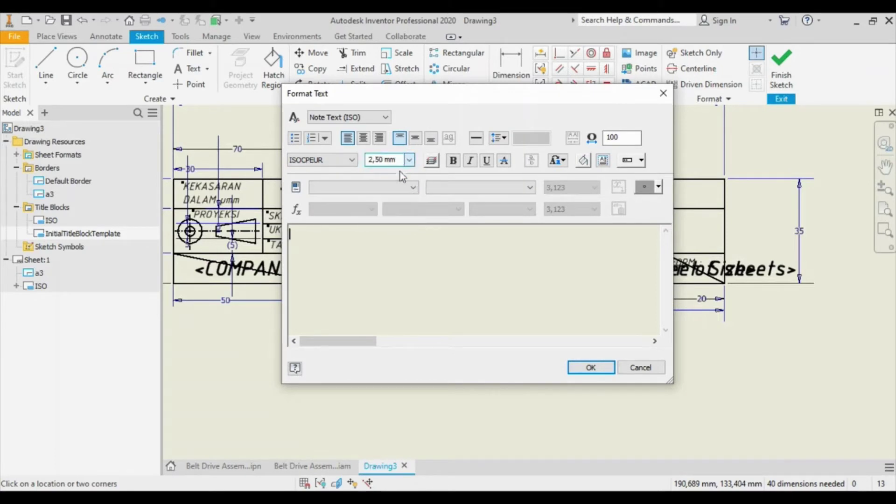
left_click(470, 161)
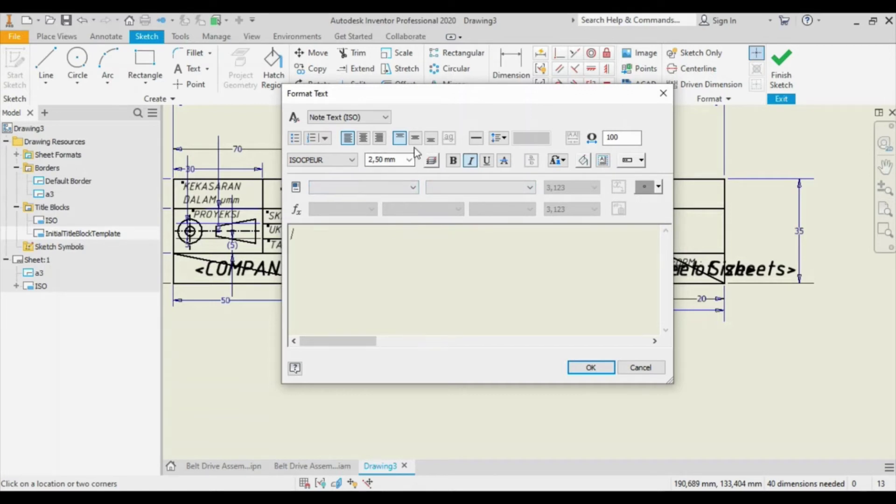
Insert the AUTHOR drawing property into the text field beside DIGAMBAR : and finish placing text.
left_click(405, 188)
left_click(368, 202)
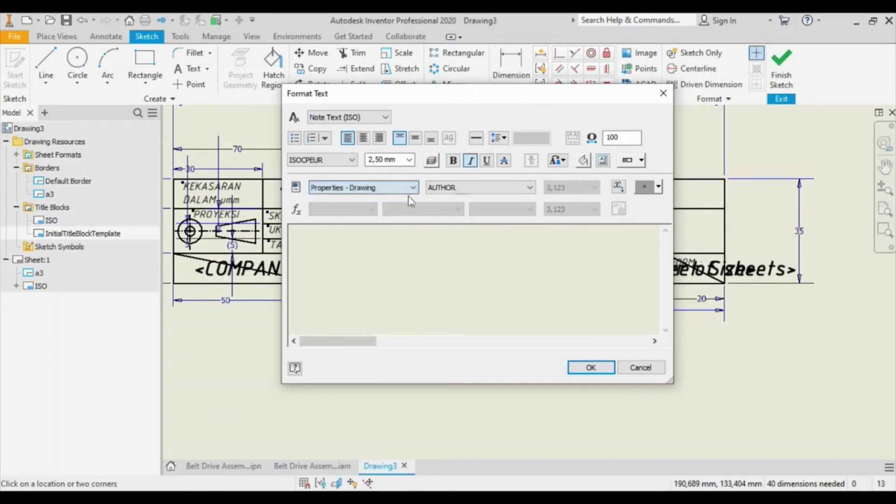
left_click(618, 187)
left_click(590, 367)
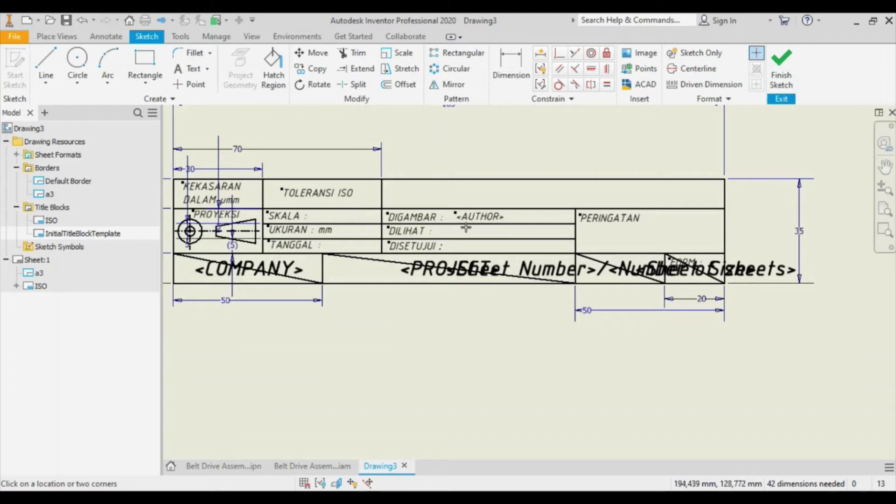
right_click(420, 343)
left_click(457, 346)
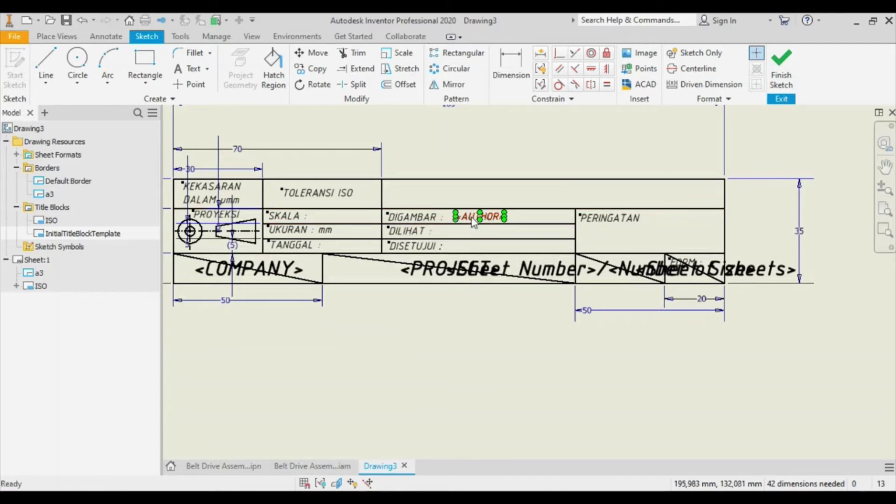
Paste two copies of the AUTHOR field and move them into the DILIHAT : and DISETUJUI : rows.
left_click(438, 342)
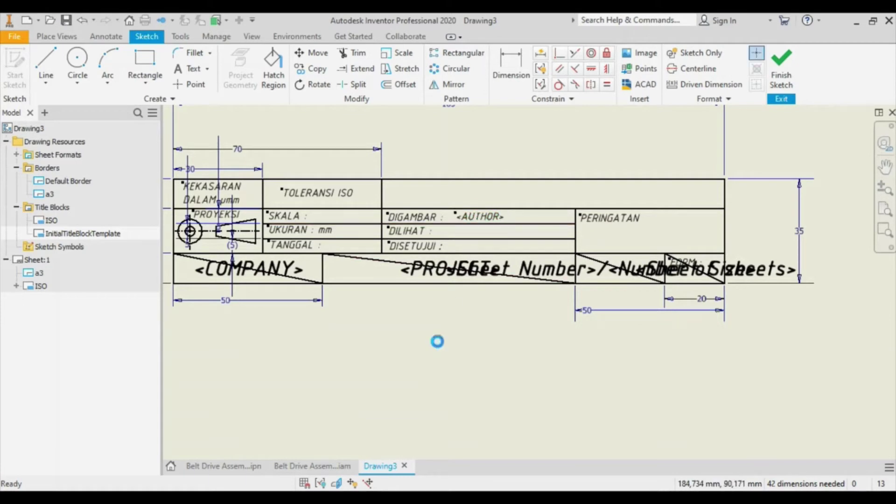
type("<AUTHOR>")
scroll(480, 210, "up", 4)
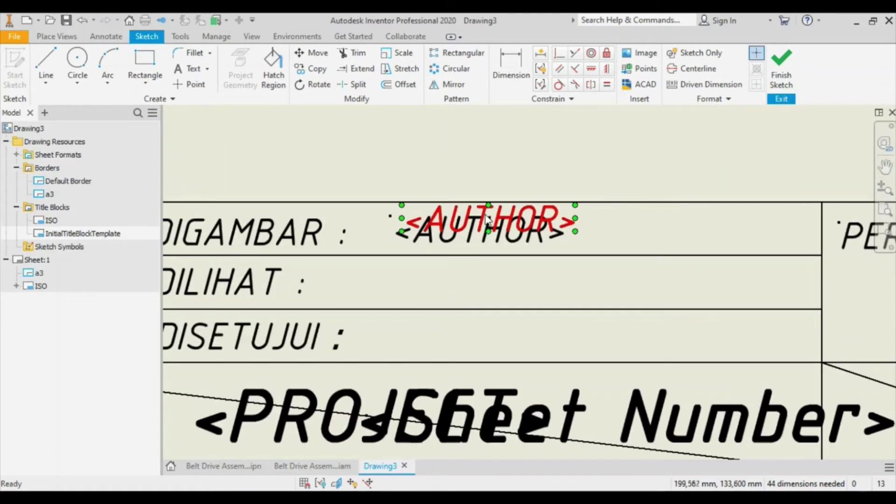
left_click_drag(487, 219, 474, 284)
type("<AUTHOR>")
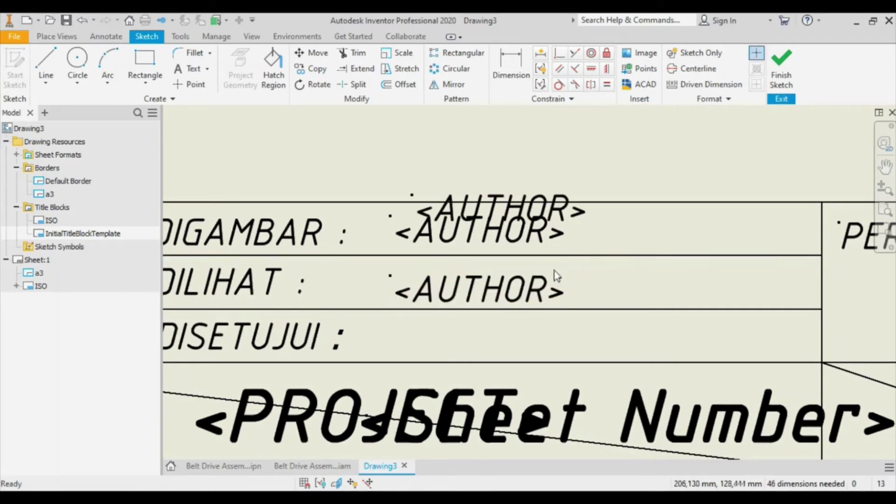
left_click_drag(518, 208, 496, 342)
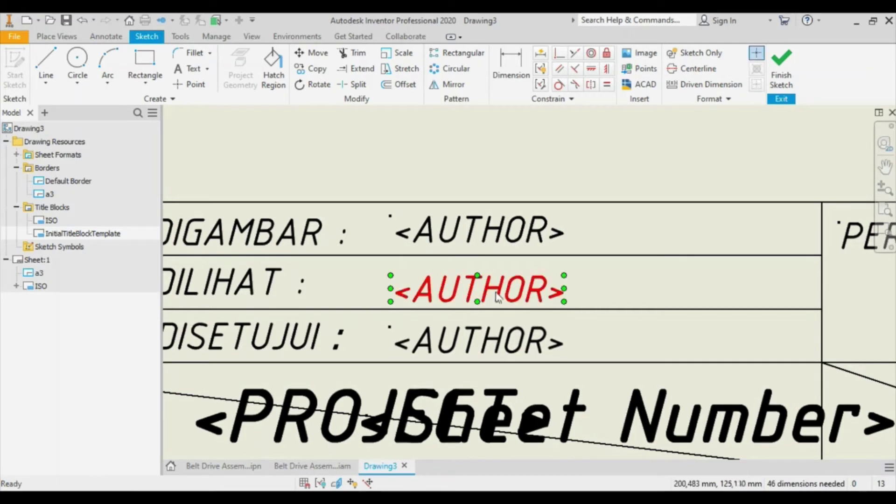
Replace the AUTHOR property in the DILIHAT : row with CHECKED BY and set its vertical justification to middle.
double_click(497, 292)
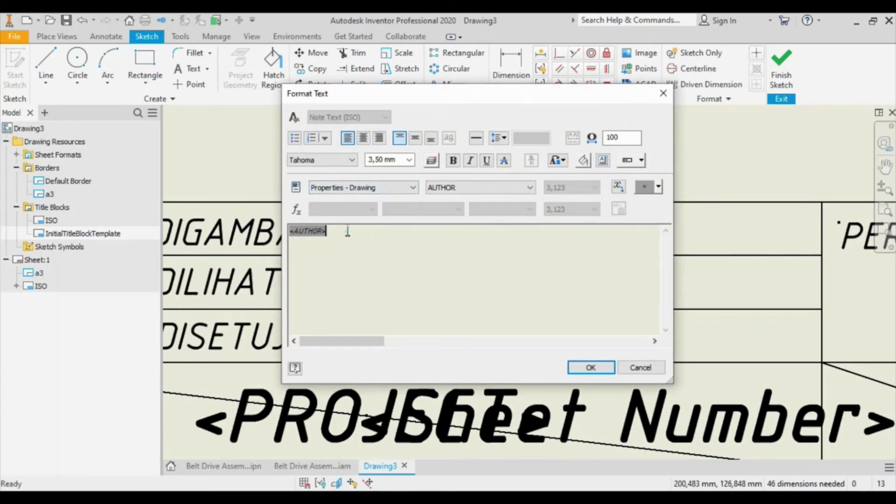
left_click_drag(347, 231, 289, 232)
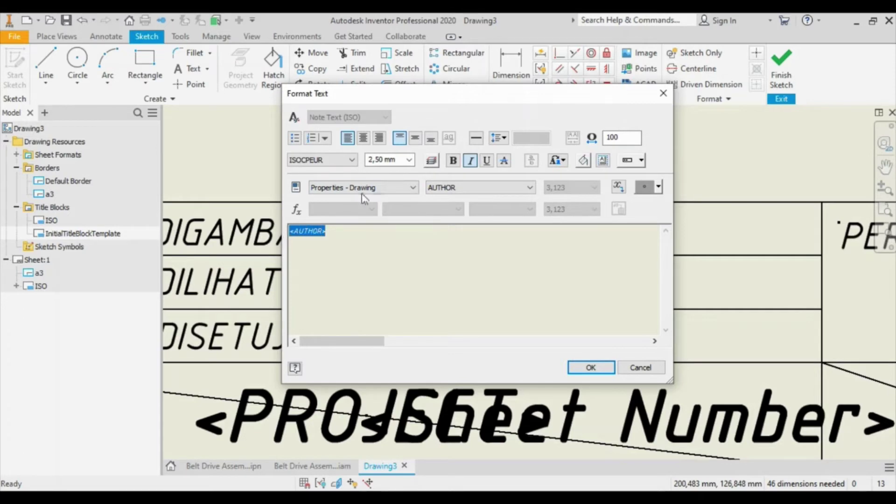
left_click(480, 187)
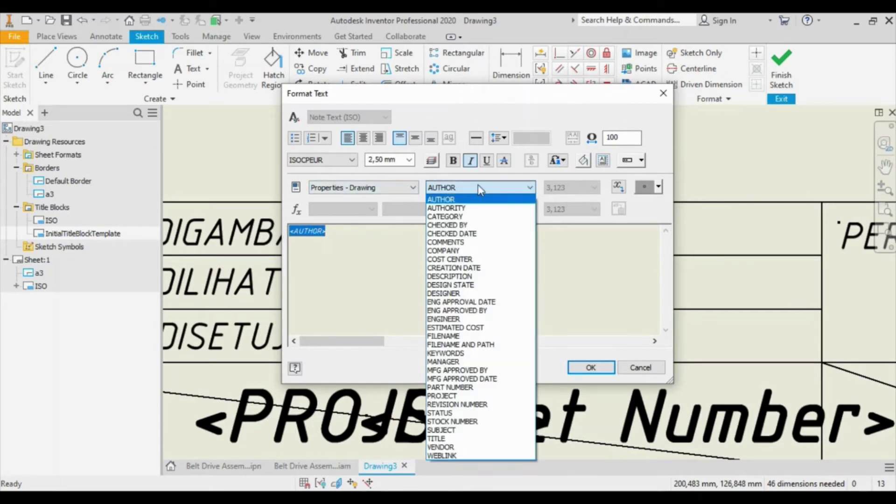
left_click(464, 226)
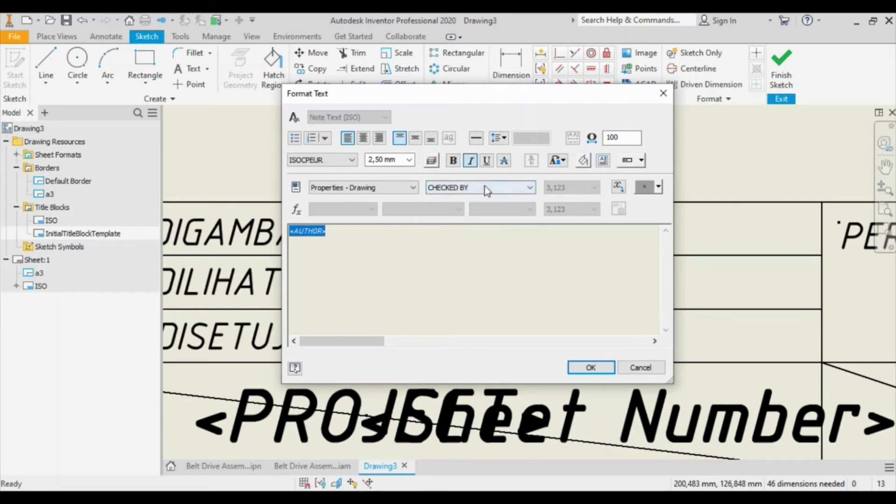
left_click(417, 138)
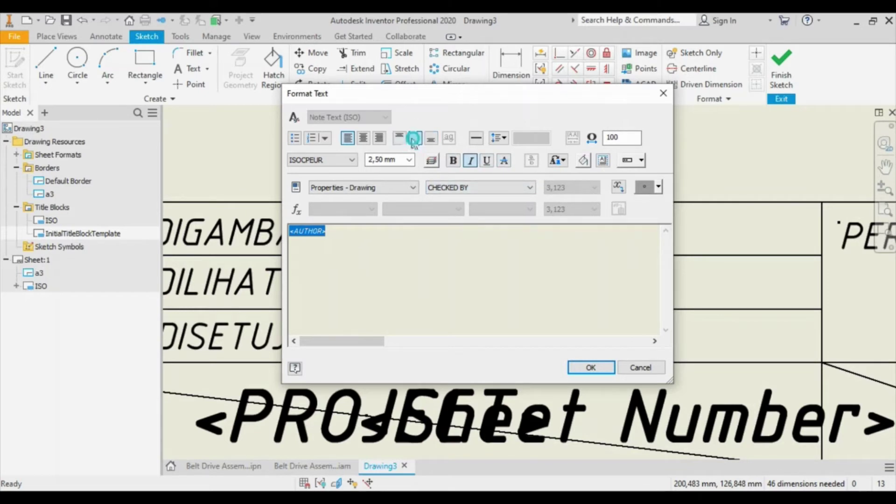
left_click(618, 187)
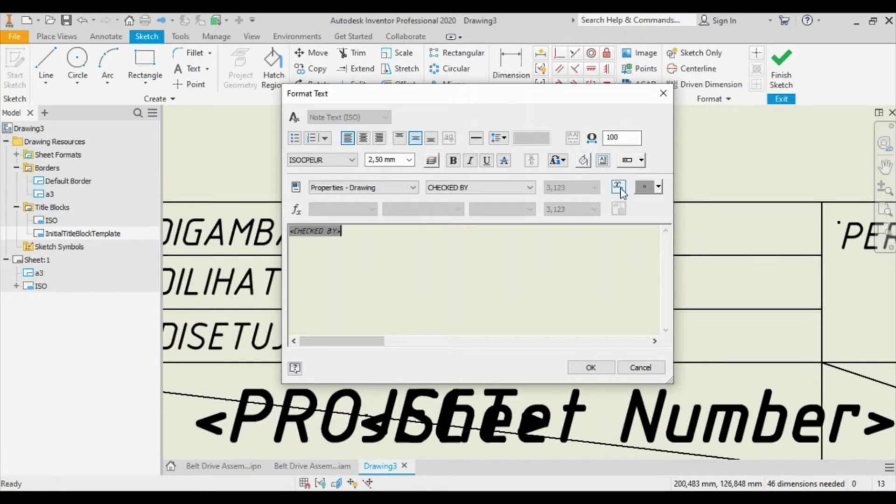
left_click(580, 366)
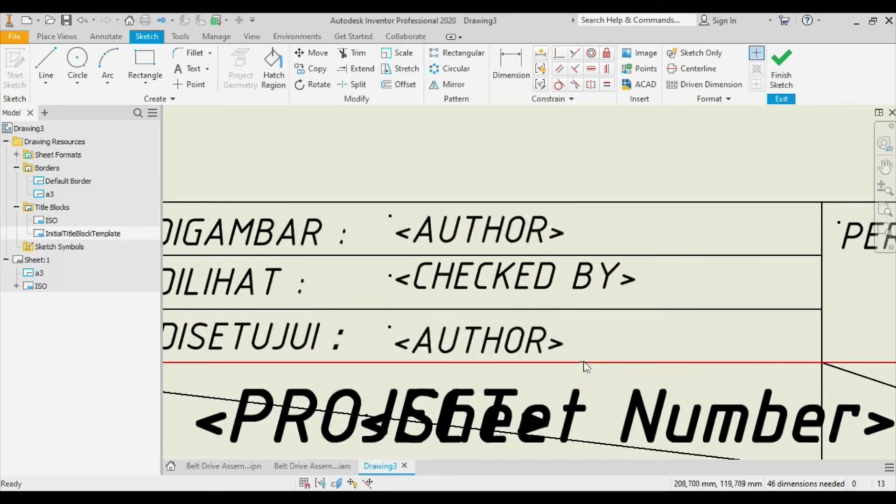
Replace the AUTHOR property in the DISETUJUI : row with ENG APPROVED BY, and nudge the CHECKED BY field into line.
double_click(490, 346)
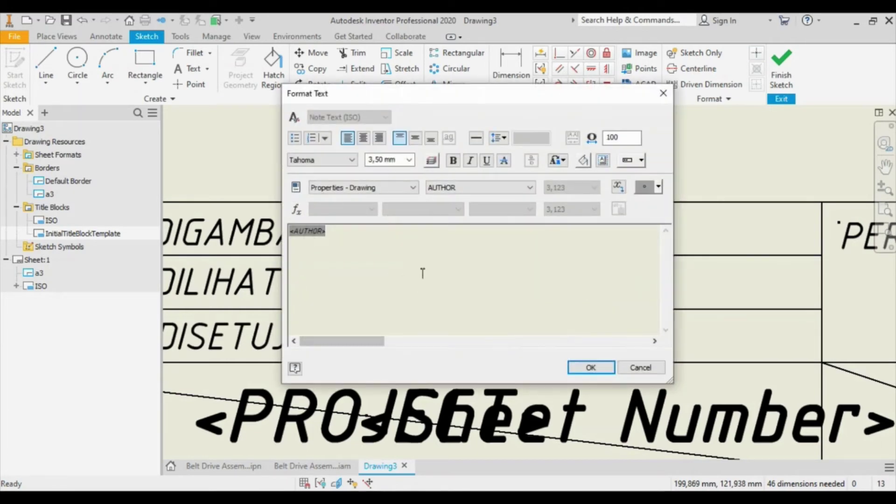
left_click(514, 189)
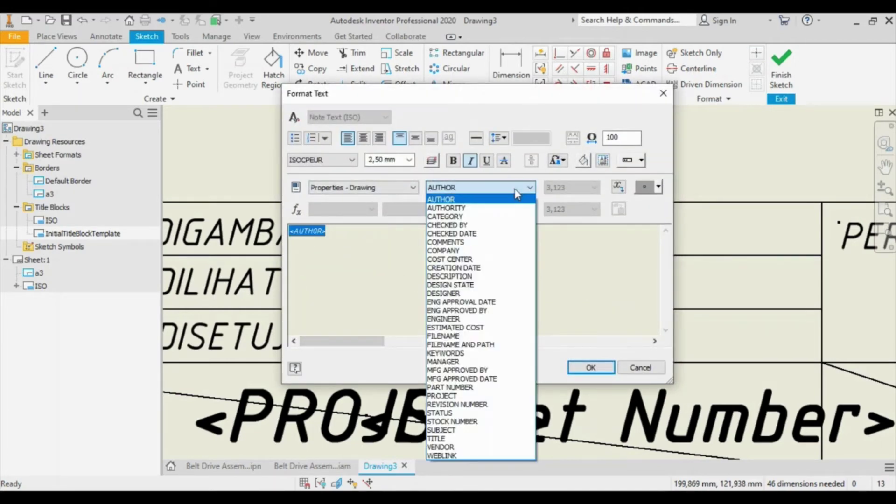
left_click(483, 311)
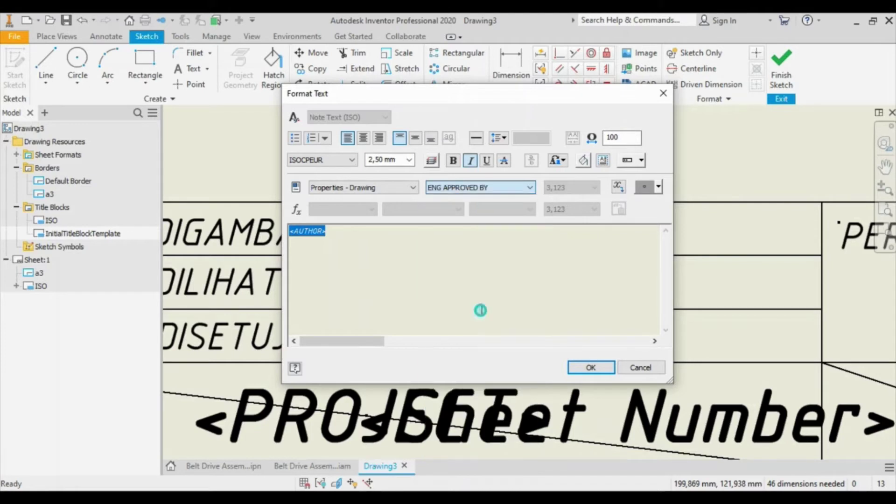
left_click(618, 187)
left_click(594, 367)
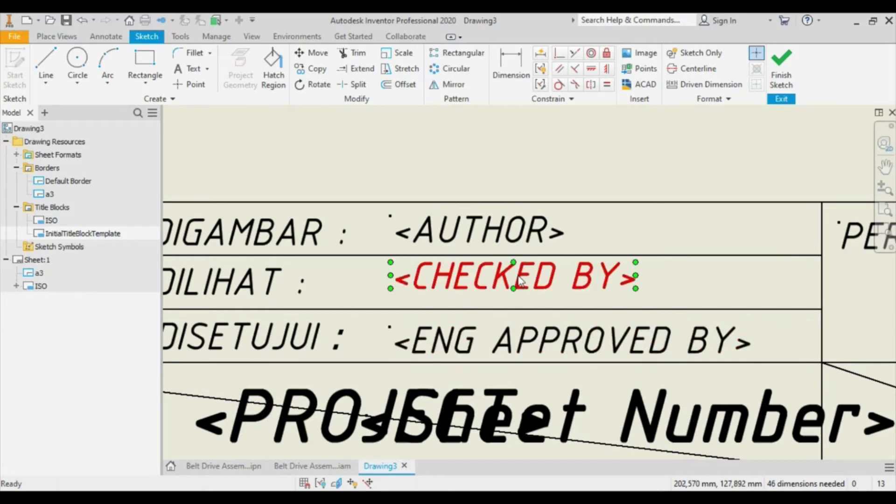
left_click_drag(523, 278, 520, 280)
Paste another copy of the AUTHOR field and move it beside TANGGAL :.
scroll(539, 173, "up", 5)
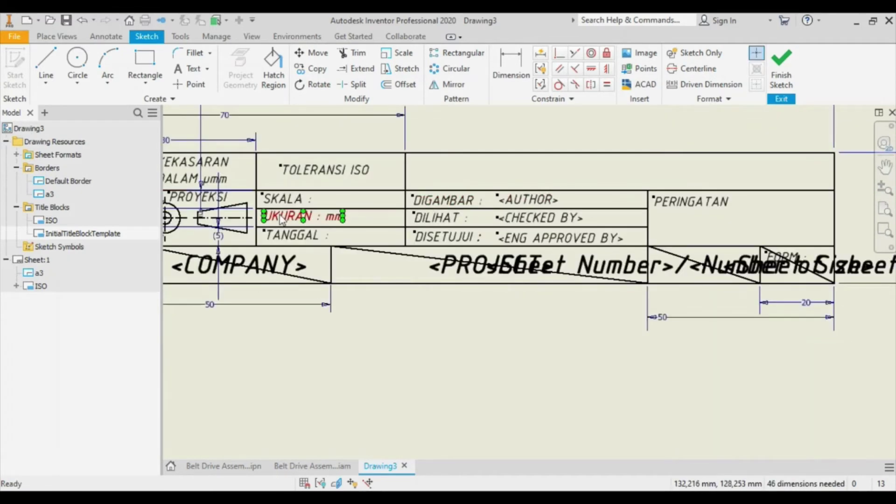
scroll(282, 220, "down", 3)
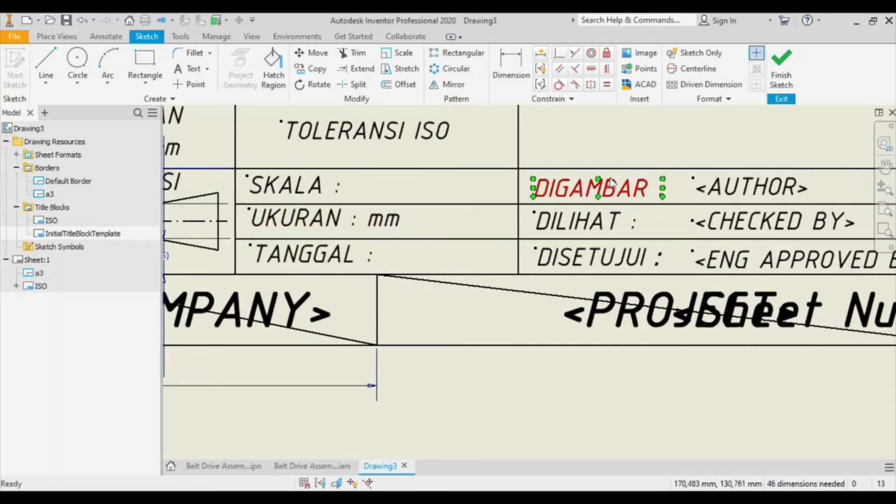
right_click(494, 386)
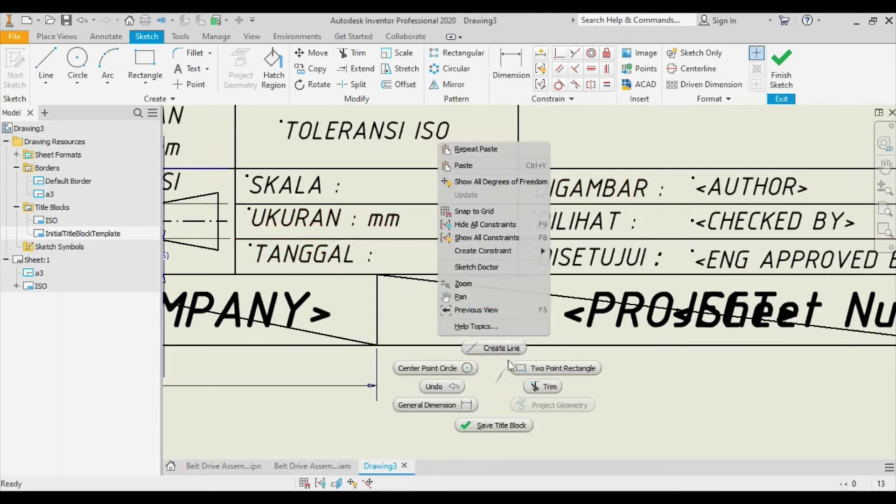
left_click(475, 166)
mouse_move(743, 166)
left_mouse_down()
mouse_move(584, 201)
mouse_move(423, 259)
mouse_move(413, 252)
left_mouse_up()
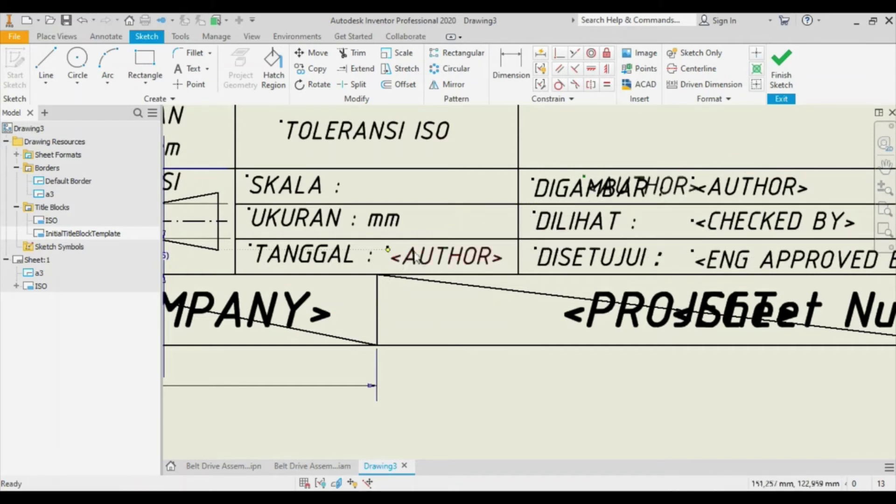
Open the pasted AUTHOR field beside TANGGAL : for text editing.
double_click(421, 257)
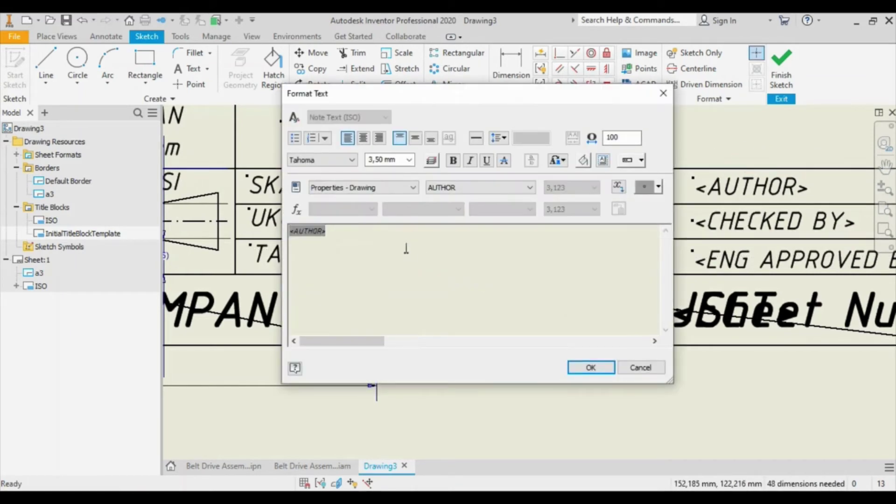
Change the field text beside TANGGAL to the CREATION DATE drawing property and shift it closer to its label.
left_click(492, 186)
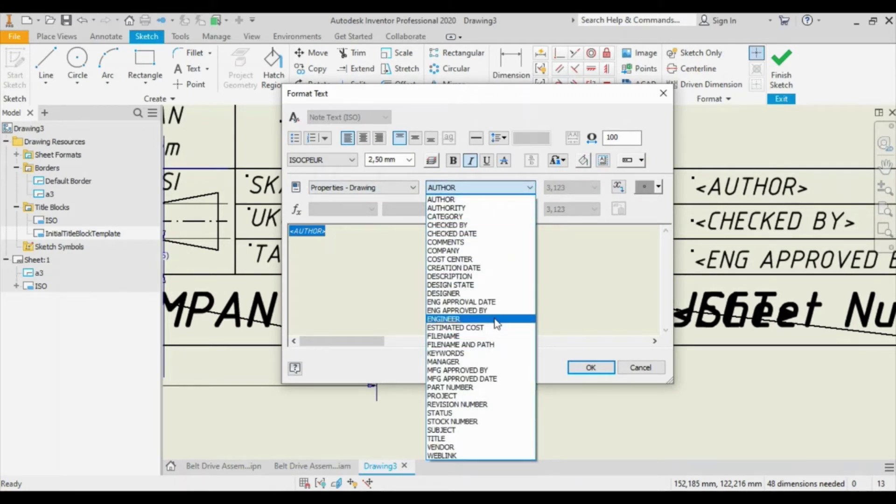
left_click(500, 268)
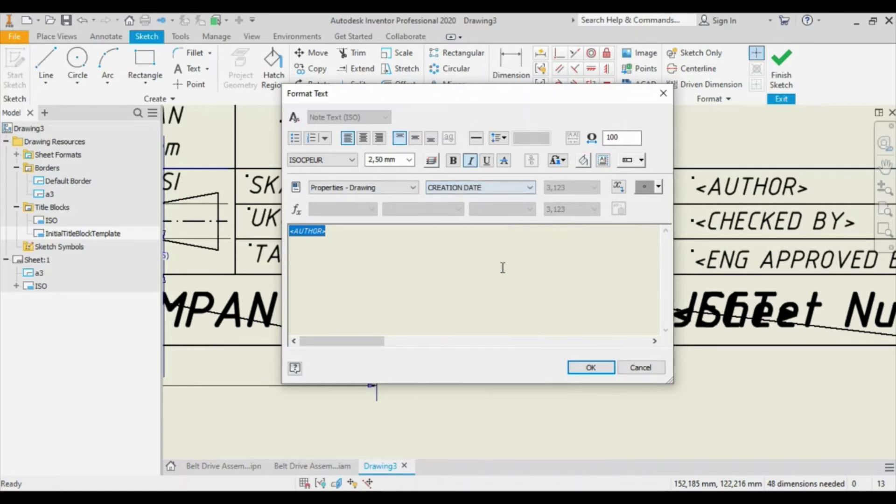
left_click(618, 187)
left_click(590, 367)
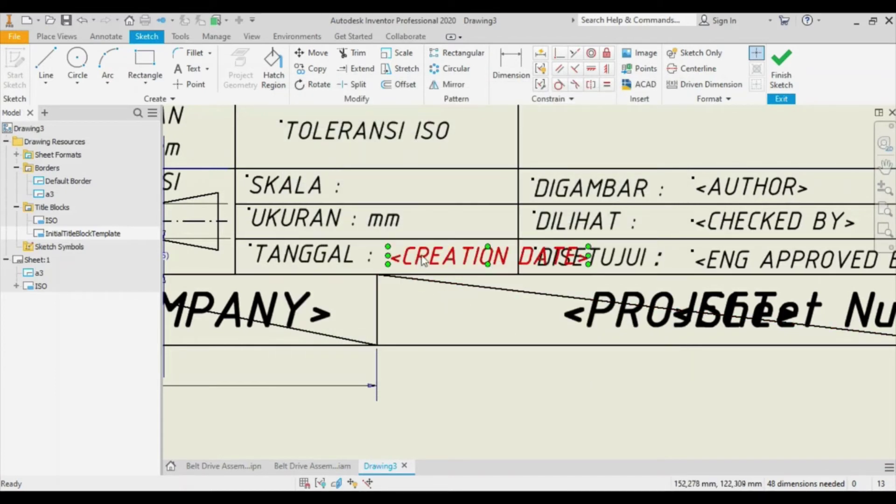
left_click_drag(427, 259, 413, 259)
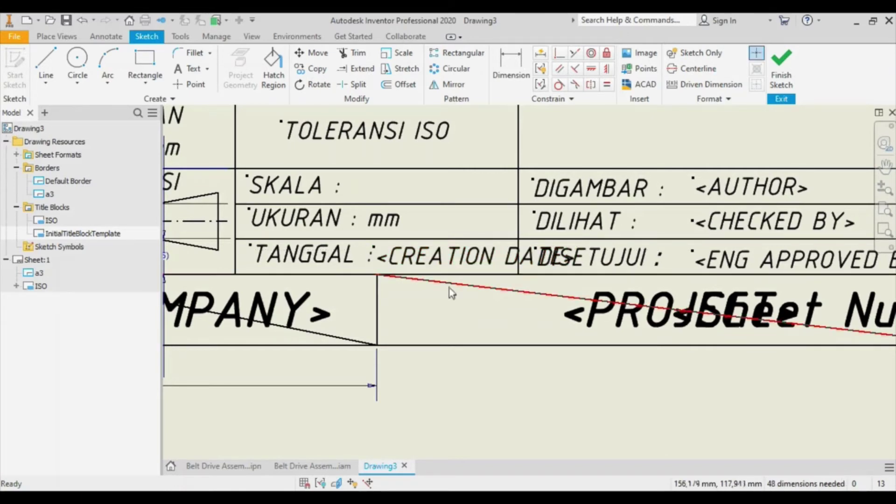
Finish the title block sketch and save it as tb a3.
scroll(440, 304, "down", 5)
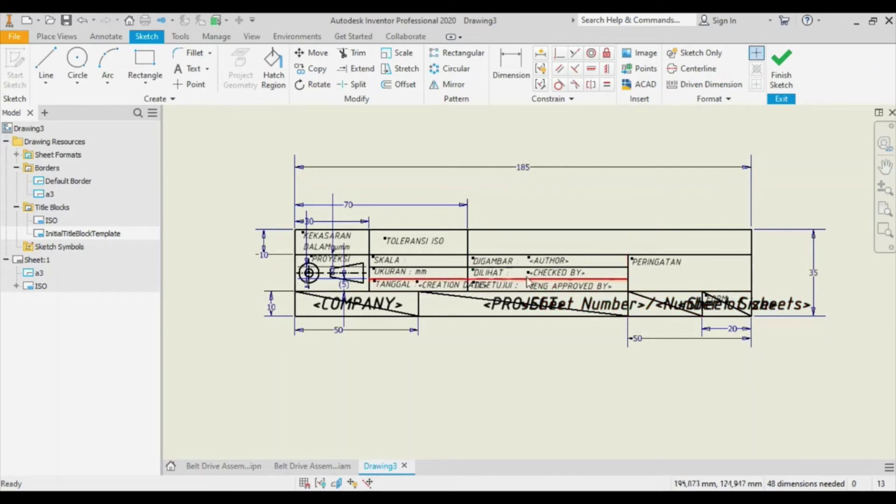
left_click(780, 80)
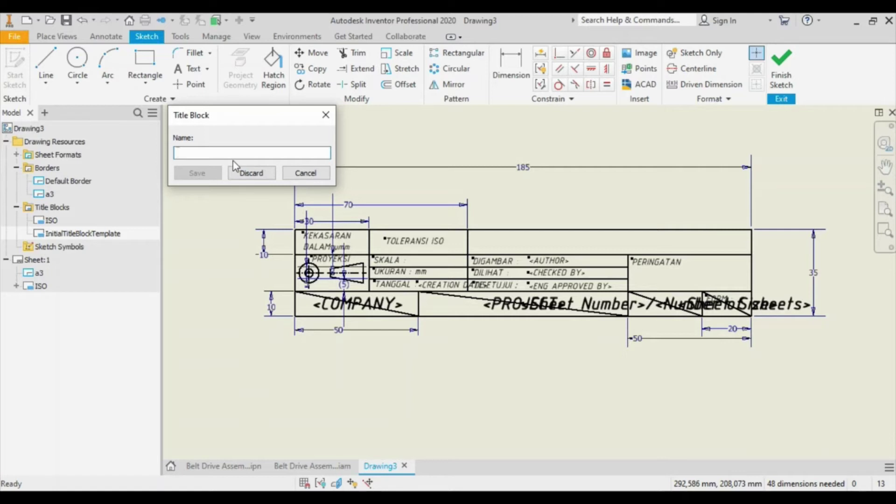
type("tb a3")
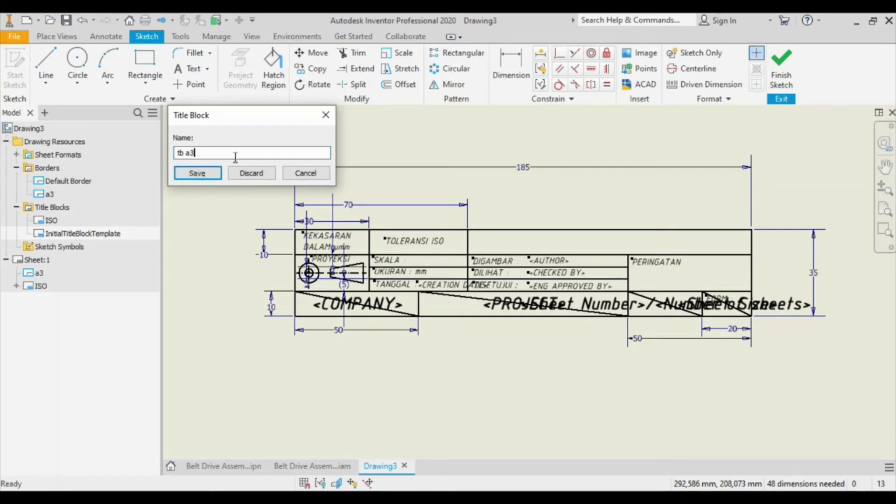
left_click(191, 174)
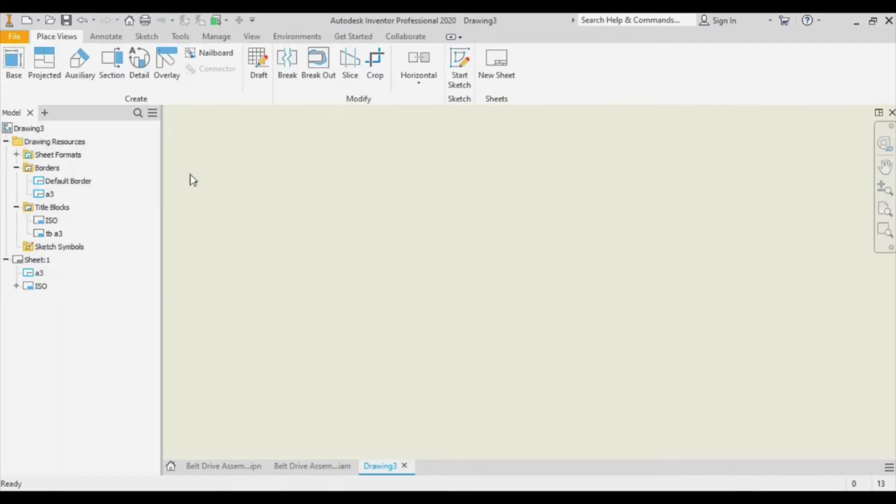
Delete the ISO title block from Sheet:1 and insert tb a3 in its place.
scroll(354, 211, "up", 3)
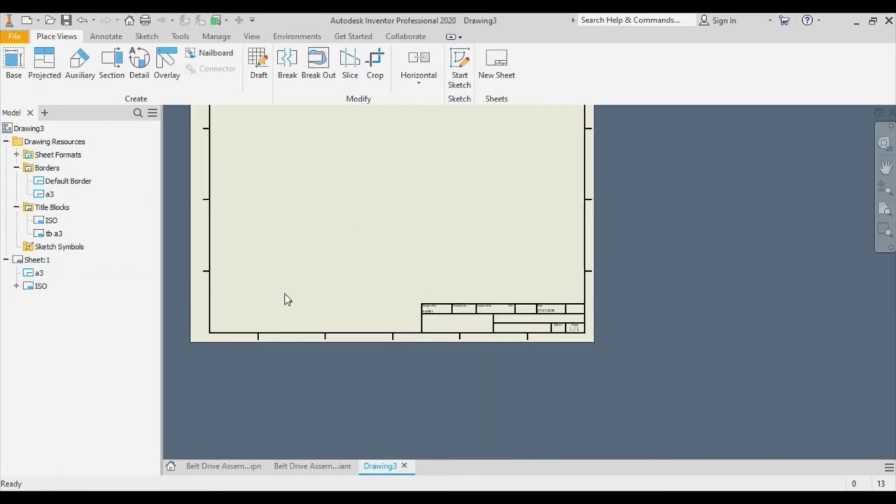
right_click(41, 289)
left_click(101, 308)
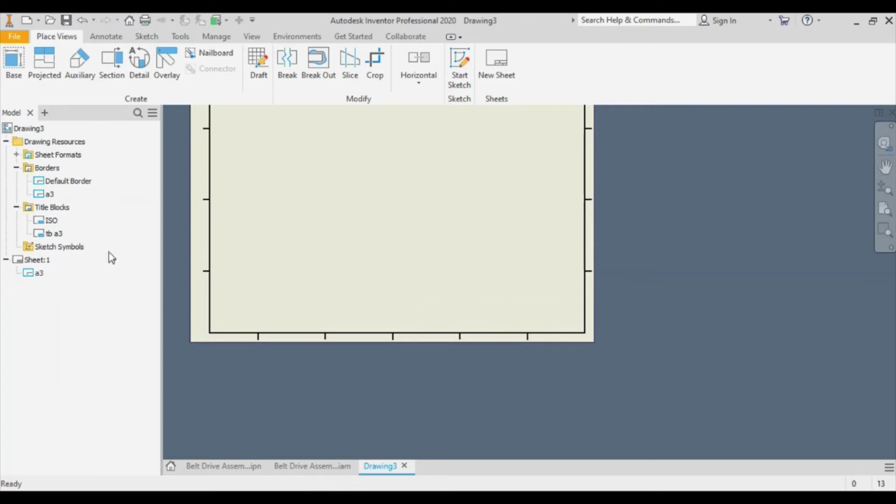
right_click(61, 238)
left_click(84, 289)
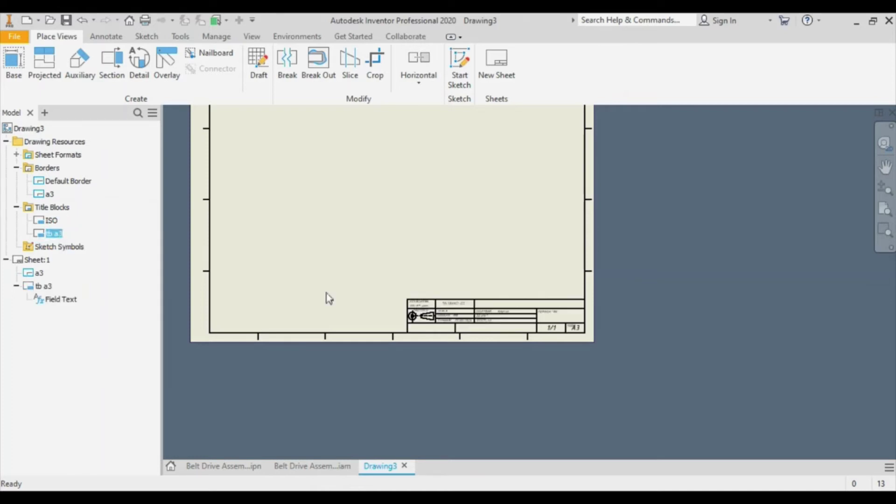
Reopen the tb a3 title block for editing, copy the <PROJECT> field text and place the copy just below the block.
scroll(463, 335, "up", 3)
scroll(474, 323, "down", 1)
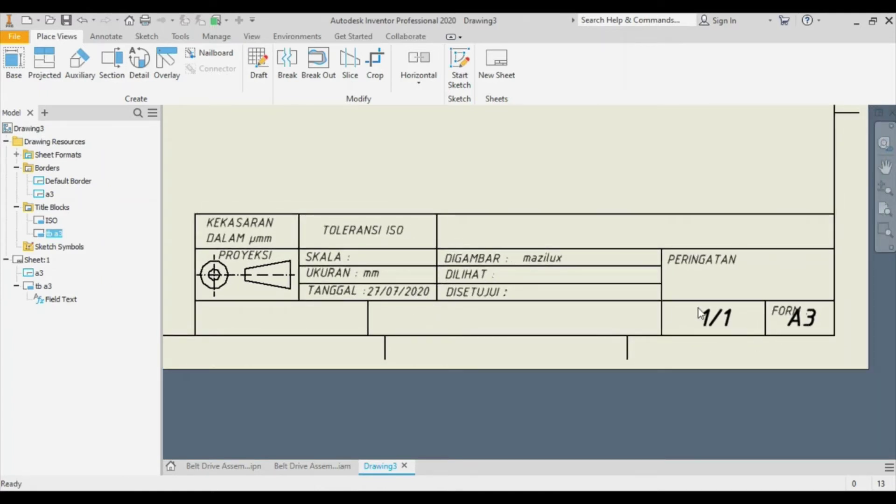
scroll(599, 310, "up", 4)
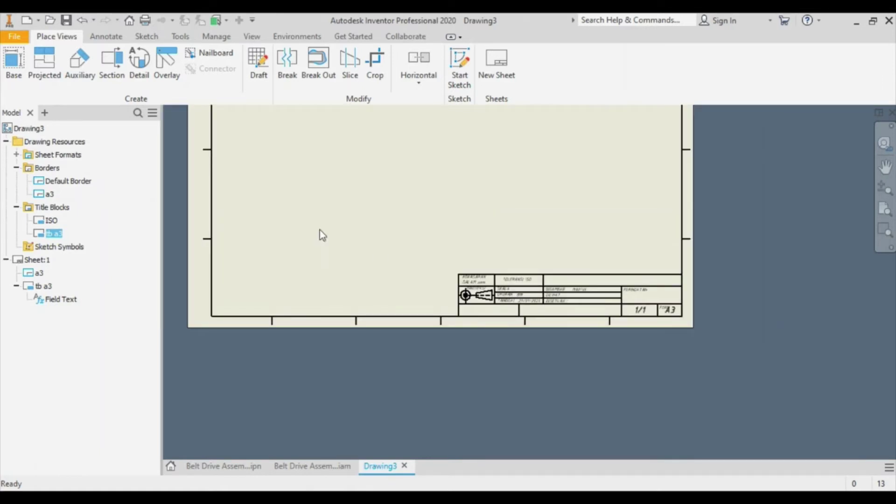
middle_click_drag(320, 230, 346, 286)
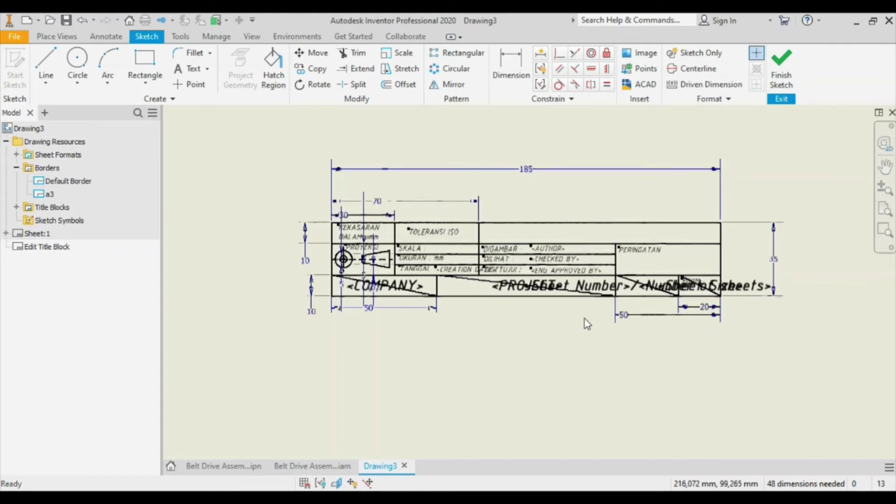
scroll(587, 324, "down", 3)
left_click(433, 258)
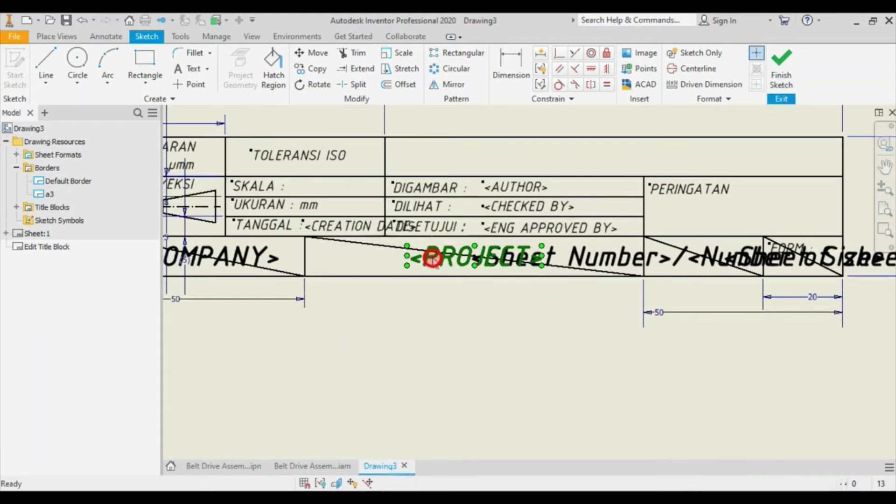
right_click(433, 258)
left_click(432, 304)
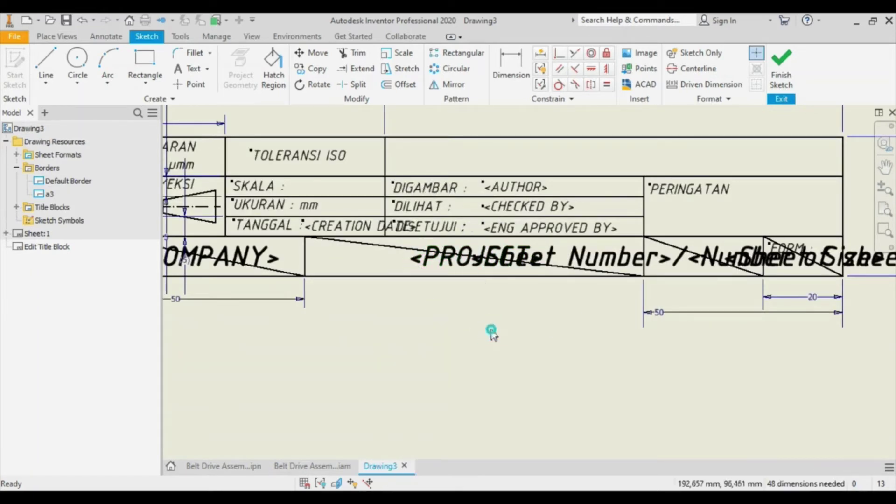
right_click(492, 332)
left_click(455, 107)
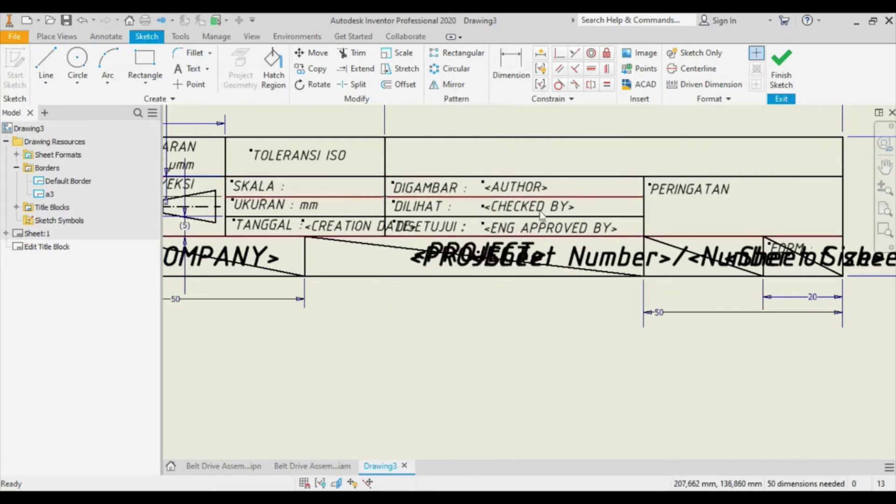
scroll(541, 215, "down", 5)
left_click_drag(471, 248, 471, 314)
Change the copied <PROJECT> text below the title block to the TITLE drawing property.
scroll(493, 273, "up", 4)
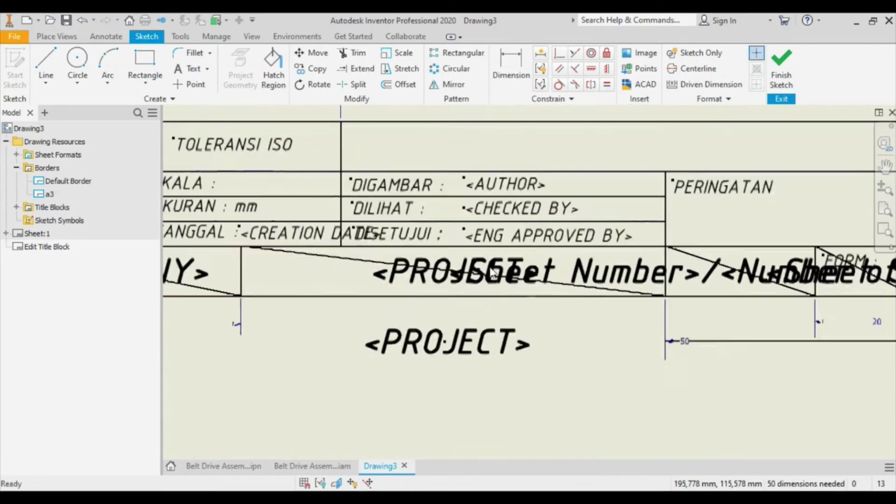
scroll(492, 273, "up", 4)
scroll(499, 285, "down", 4)
left_click(410, 301)
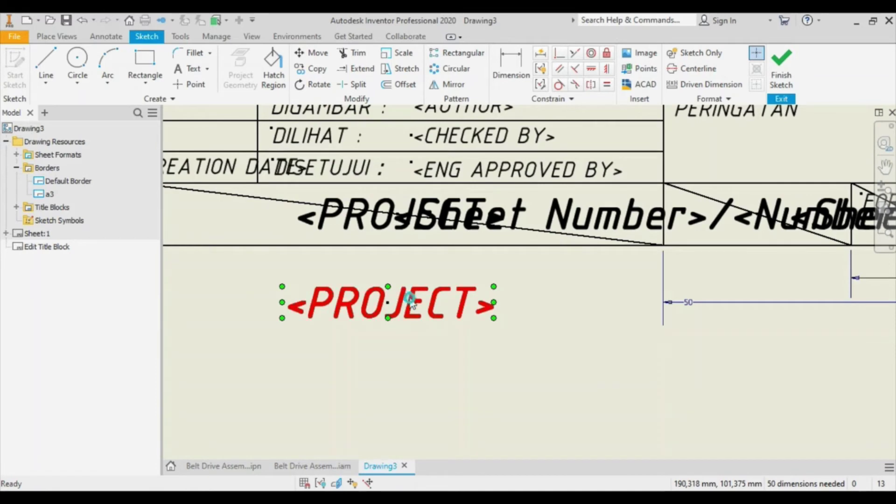
double_click(411, 303)
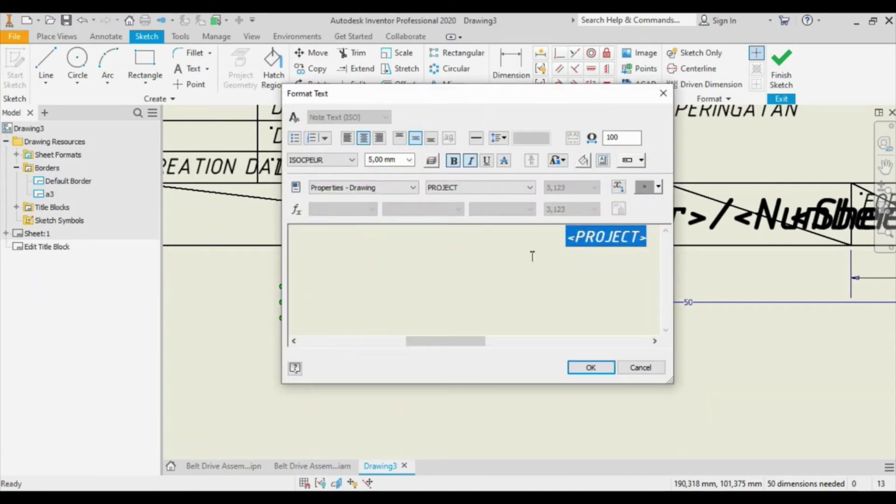
left_click(647, 236)
left_click_drag(644, 236, 568, 236)
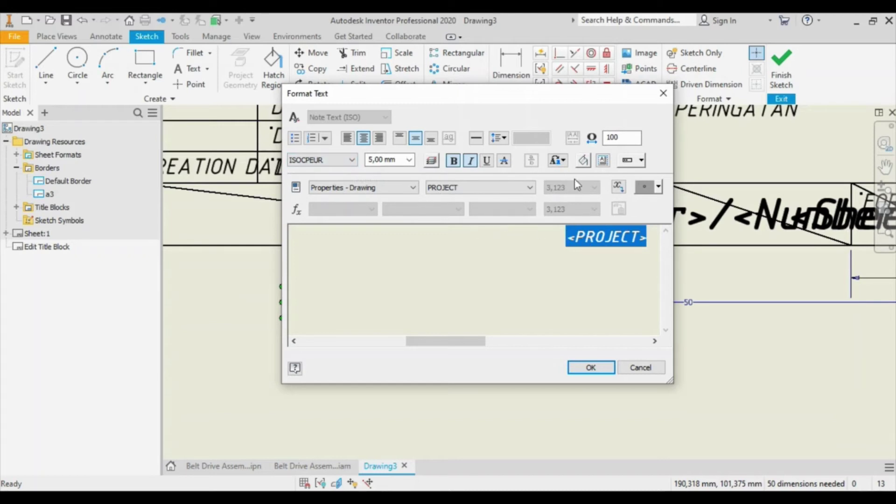
left_click(516, 186)
left_click(459, 442)
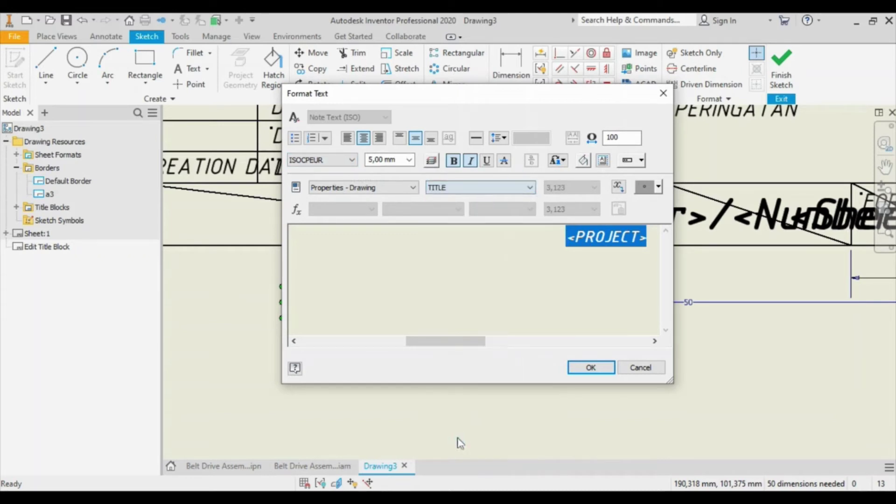
left_click(618, 186)
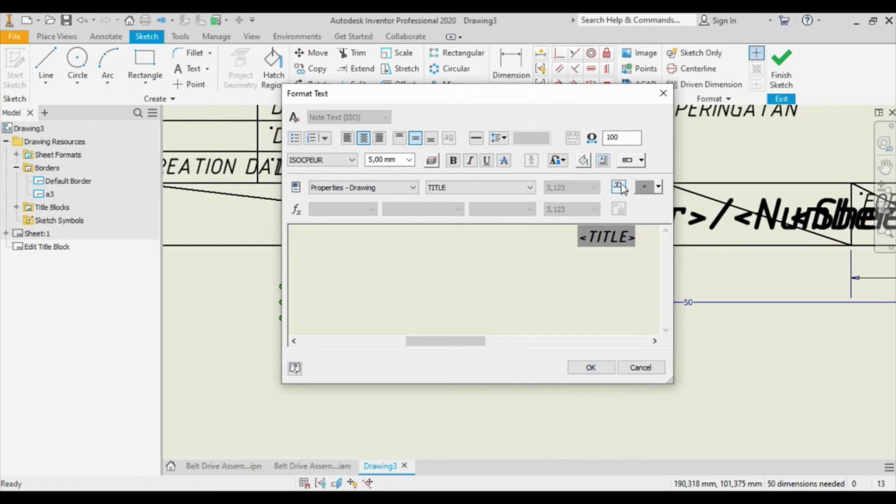
left_click(590, 367)
Draw a diagonal line across the empty upper-right cell of the title block and make it sketch-only geometry.
scroll(511, 308, "down", 5)
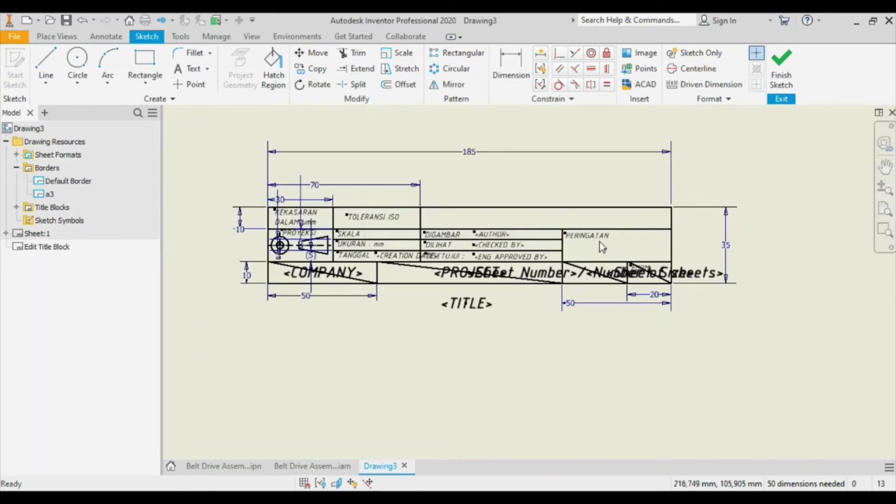
scroll(560, 233, "up", 3)
left_click(45, 65)
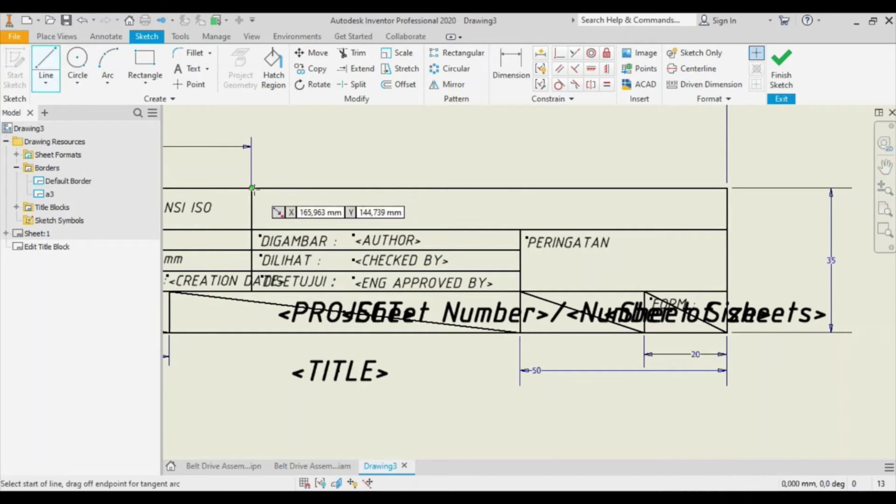
left_click(261, 189)
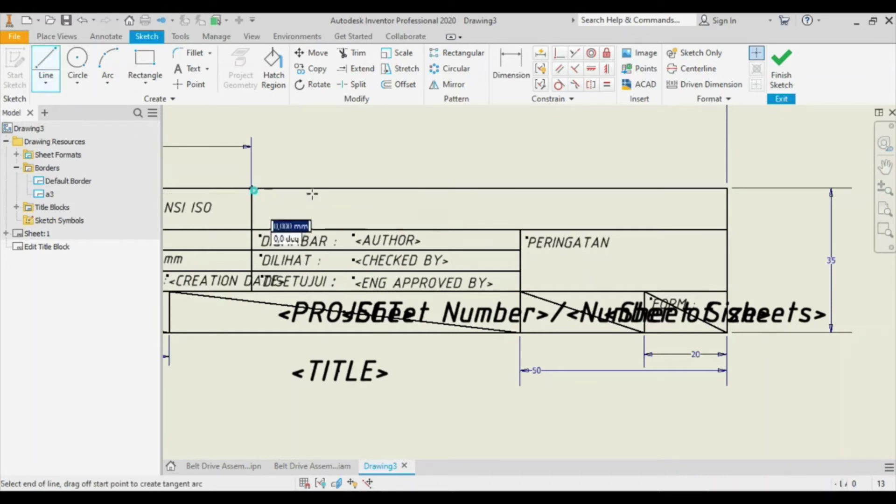
double_click(727, 229)
right_click(582, 155)
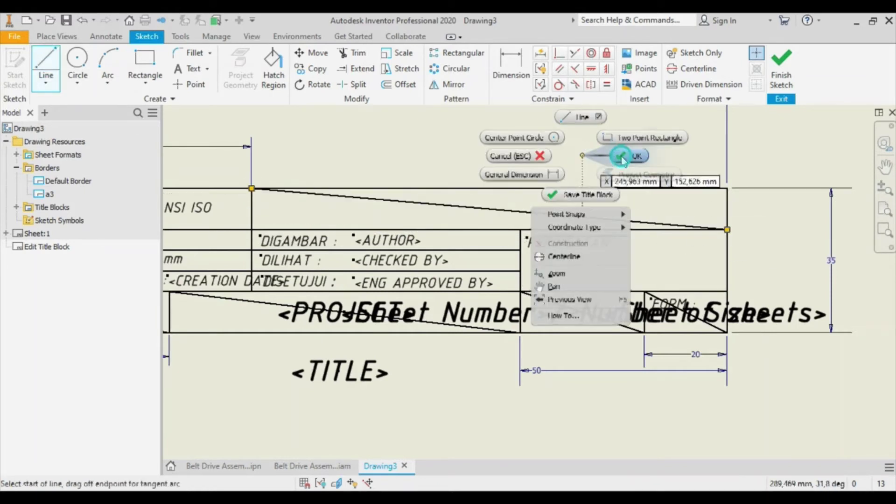
left_click(622, 157)
left_click(530, 213)
left_click(692, 54)
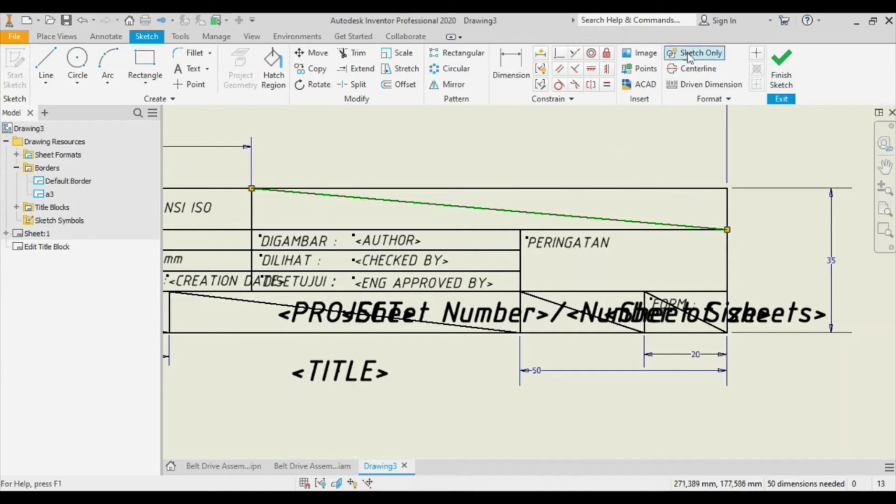
Constrain the <TITLE> text's centre point coincident with the midpoint of the upper-right cell's diagonal.
left_click(557, 54)
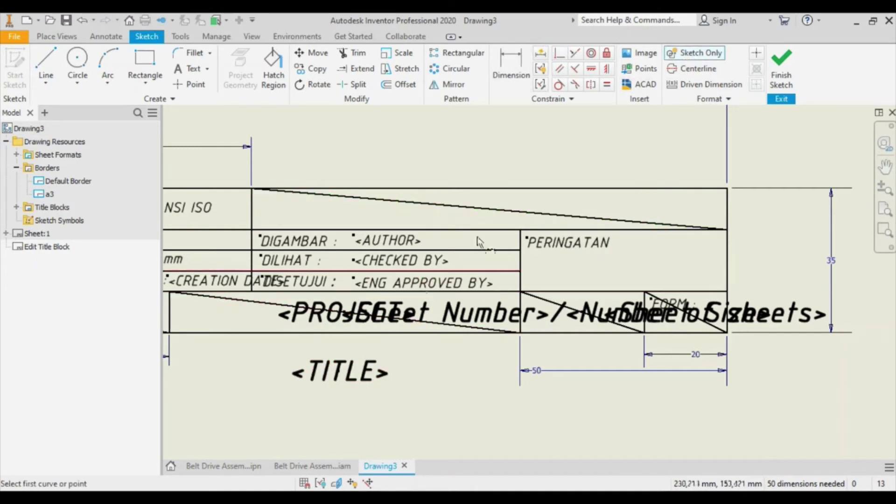
left_click(337, 370)
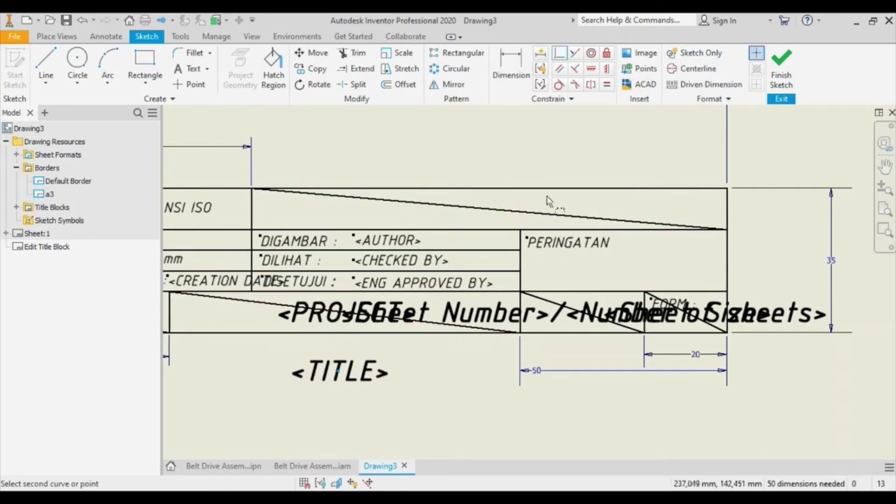
left_click(490, 209)
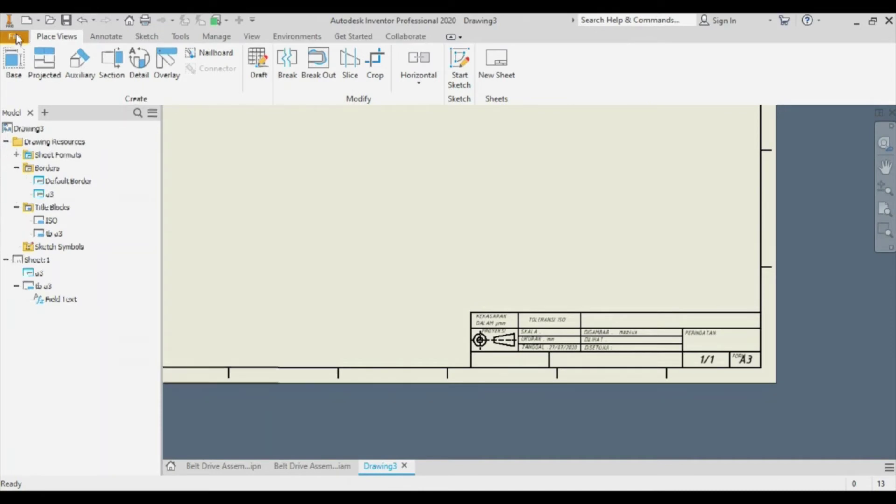
In the drawing's iProperties, enter the author's full name, company SMKN 1 MADIUN and title DIDAGJUR 2 CADD PPPPTK BOE MALANG 2020.
left_click(15, 36)
left_click(46, 294)
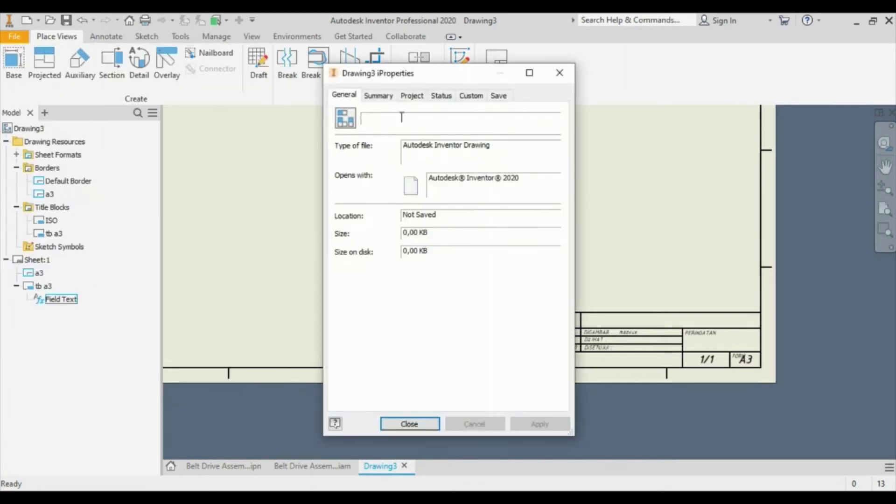
left_click(378, 95)
left_click_drag(429, 149, 339, 150)
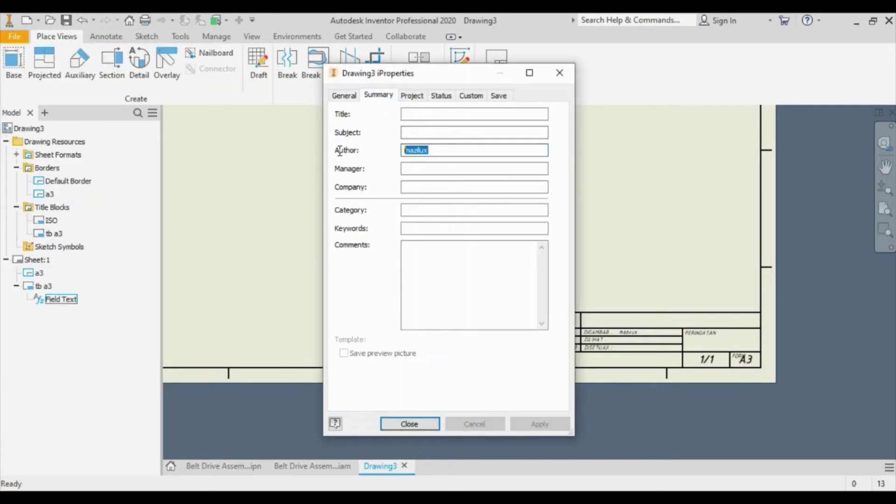
type("ILUK WASIS")
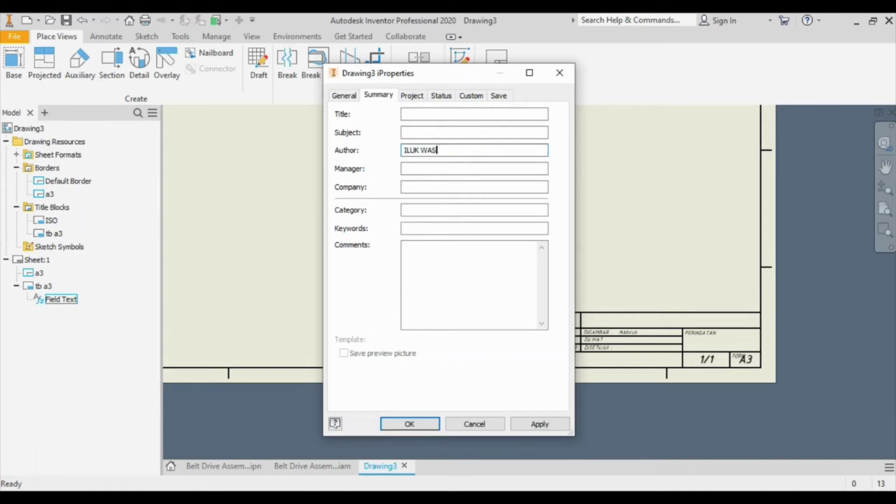
left_click(429, 186)
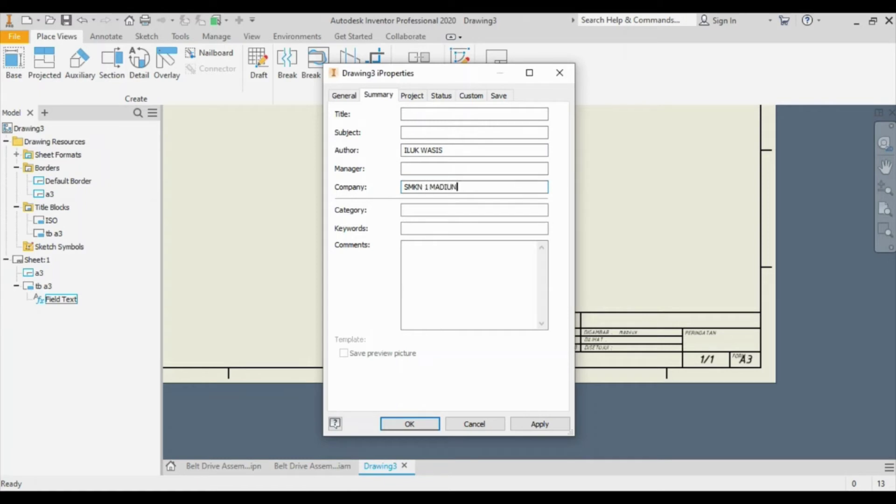
left_click(414, 115)
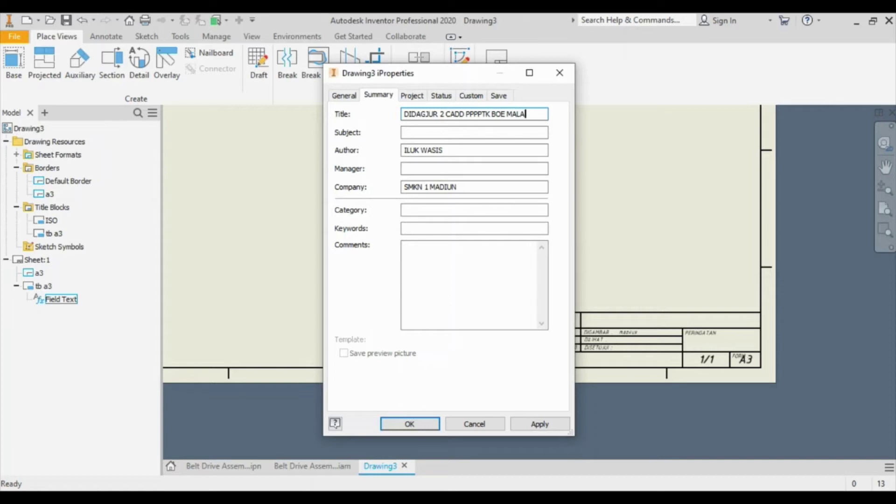
type("020")
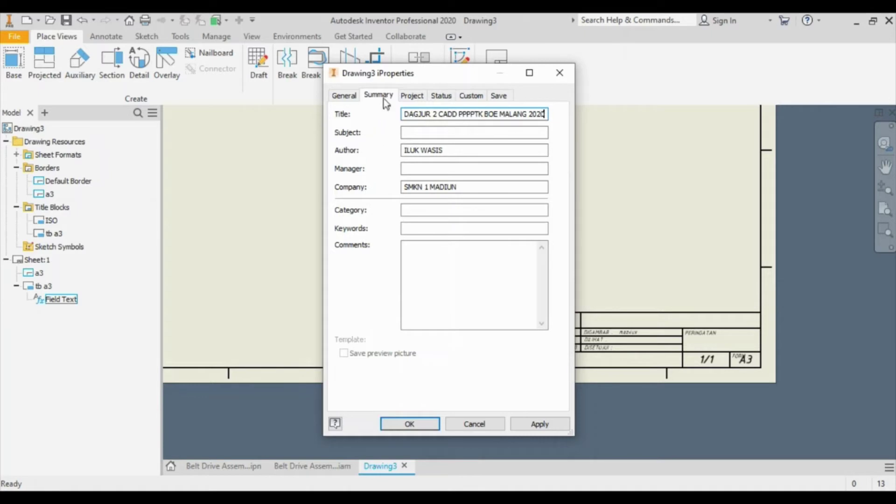
Set the drawing's Project property to BELT DRIVE ASSEMBLY.
left_click(411, 95)
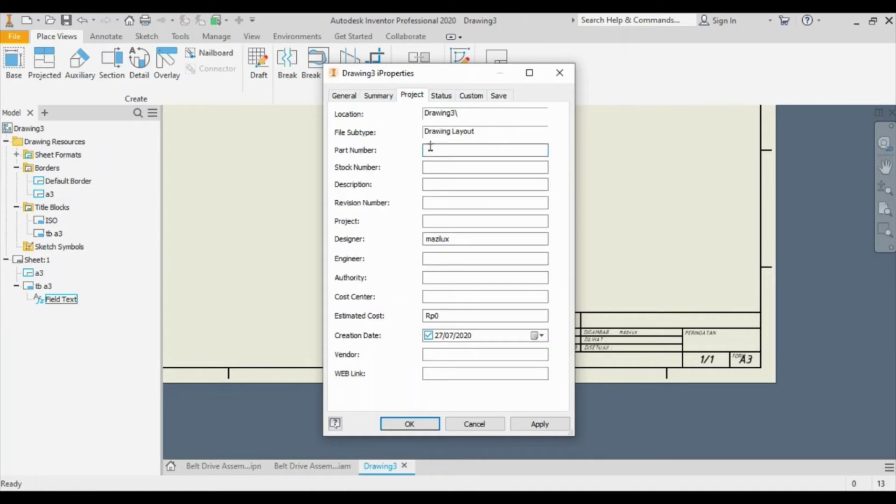
left_click(427, 221)
type("BELT DRIVE ASSEMBLY")
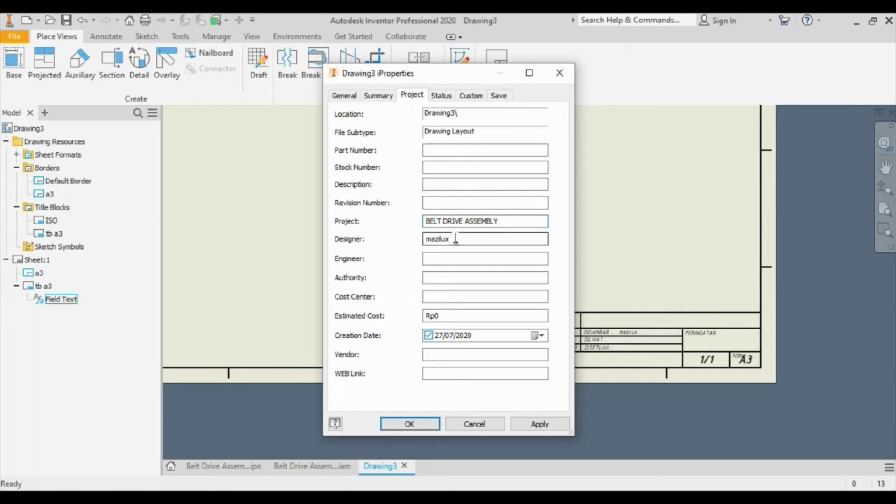
Enter the reviewer's name as both Checked By and Eng. Approved By, and accept the iProperties.
left_click(444, 93)
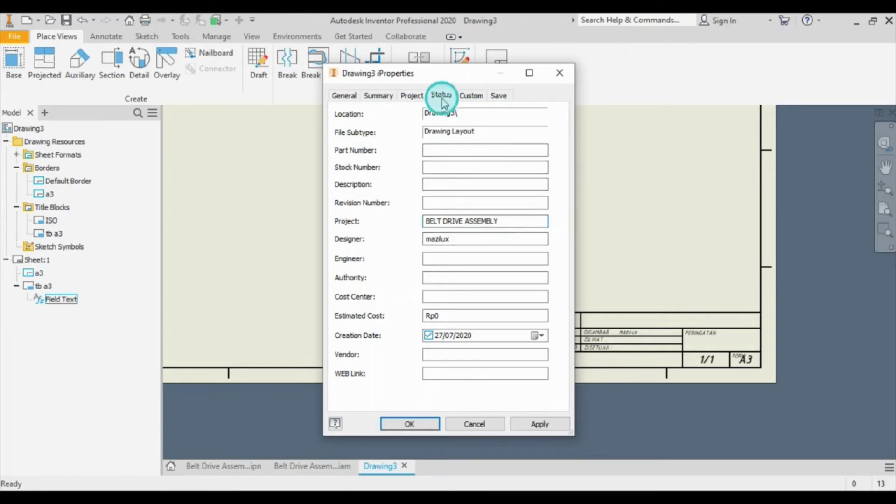
left_click(451, 150)
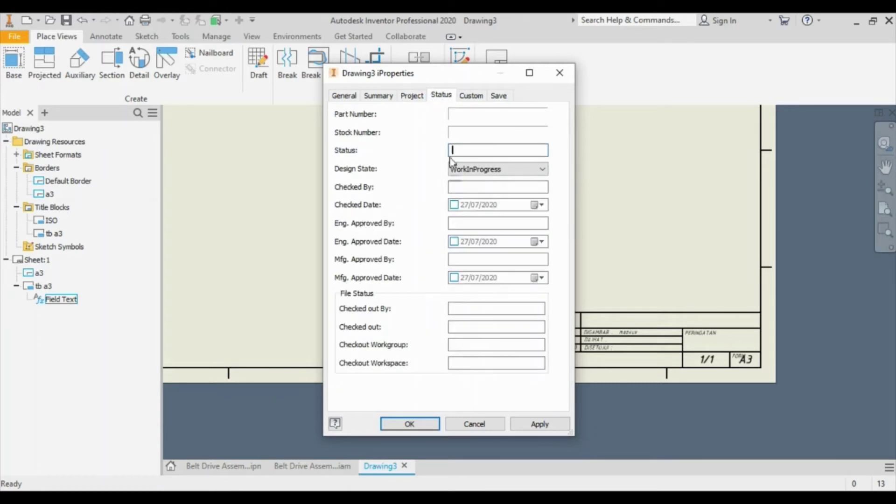
left_click(458, 186)
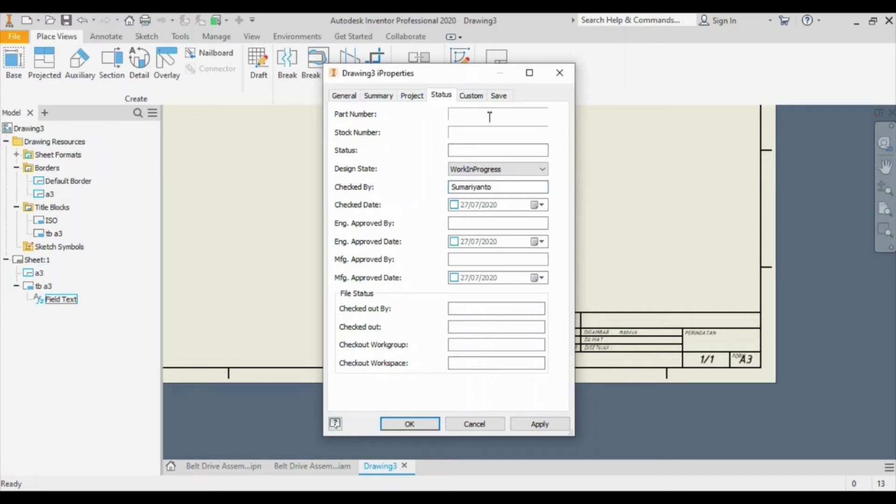
left_click(491, 223)
type("Suma")
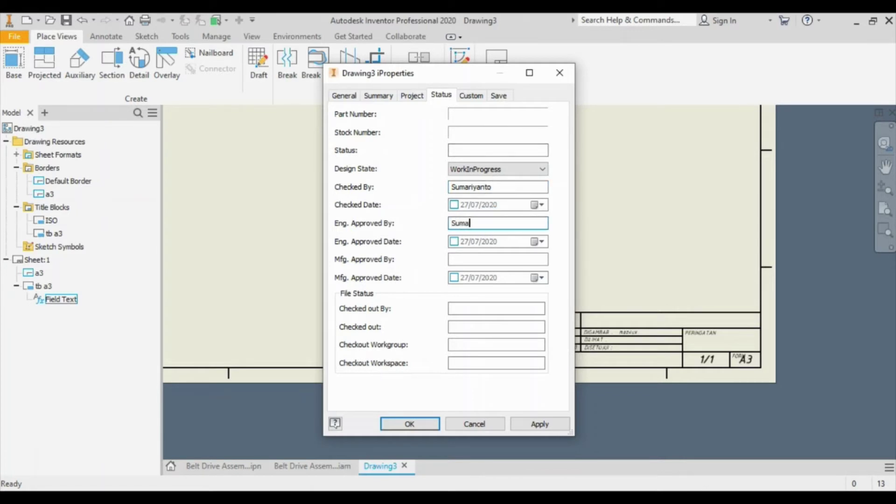
type("riyanto")
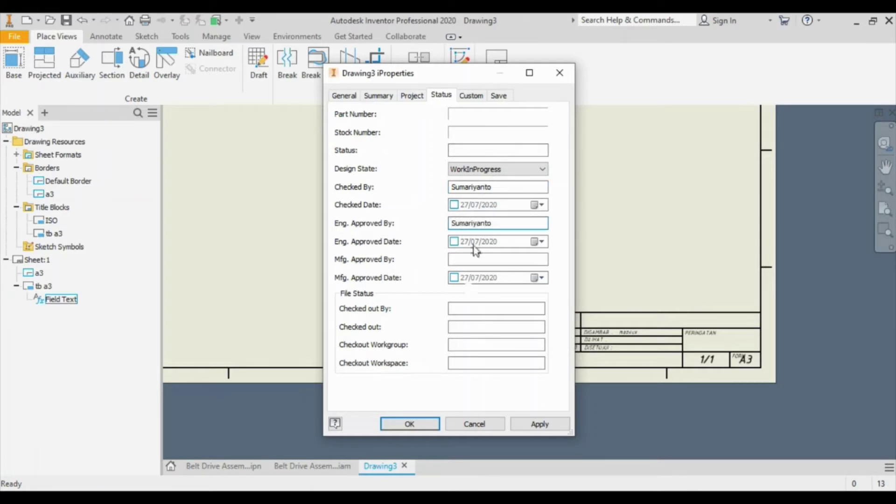
left_click(471, 96)
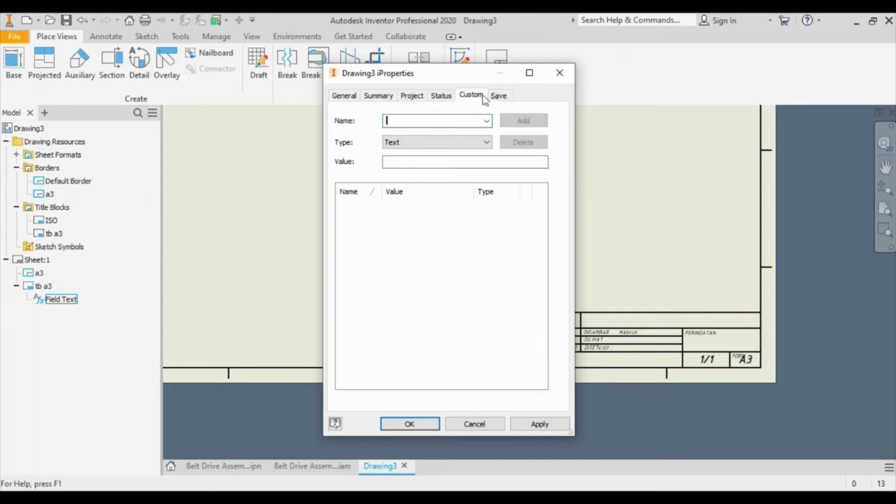
left_click(498, 95)
left_click(378, 95)
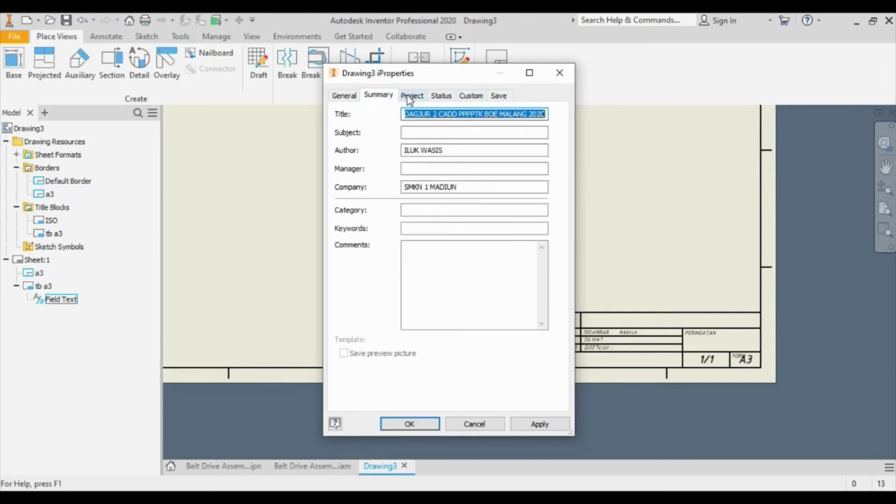
left_click(431, 421)
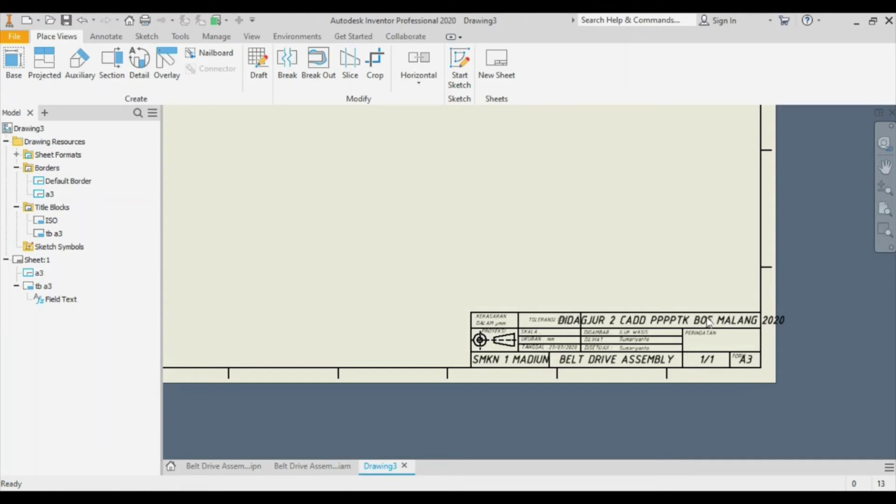
Reopen the tb a3 title block for editing and set the <TITLE> field's text height to 3,50 mm.
right_click(44, 286)
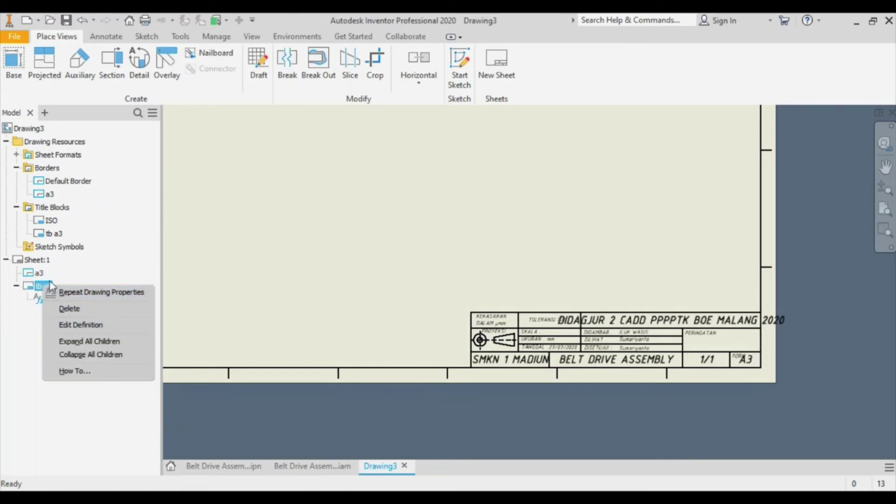
left_click(55, 234)
right_click(55, 234)
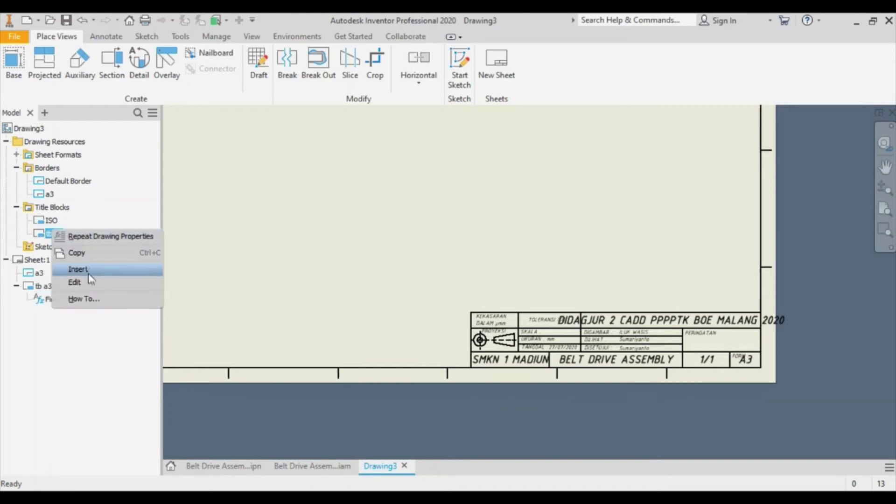
left_click(84, 282)
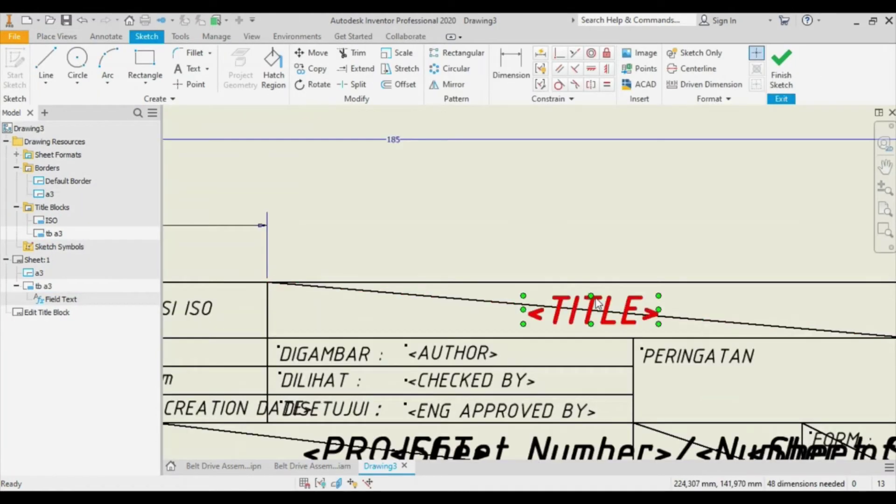
double_click(596, 303)
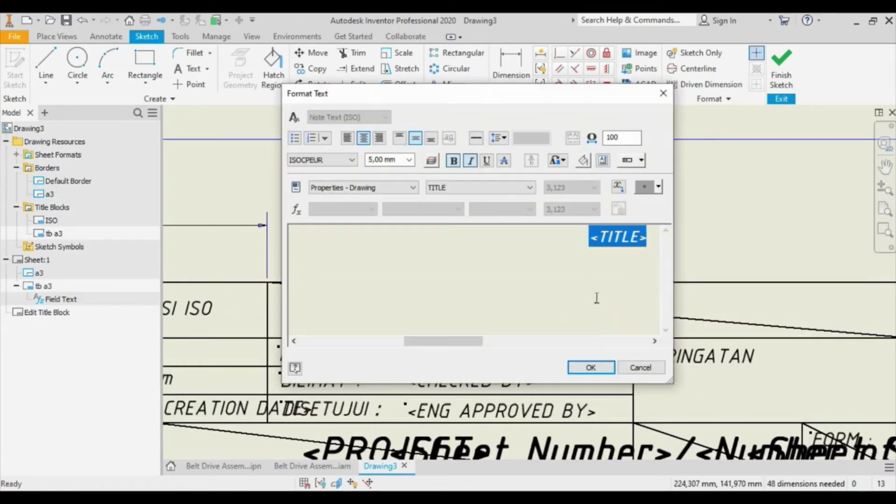
left_click(567, 243)
left_click(612, 236)
left_click(586, 239)
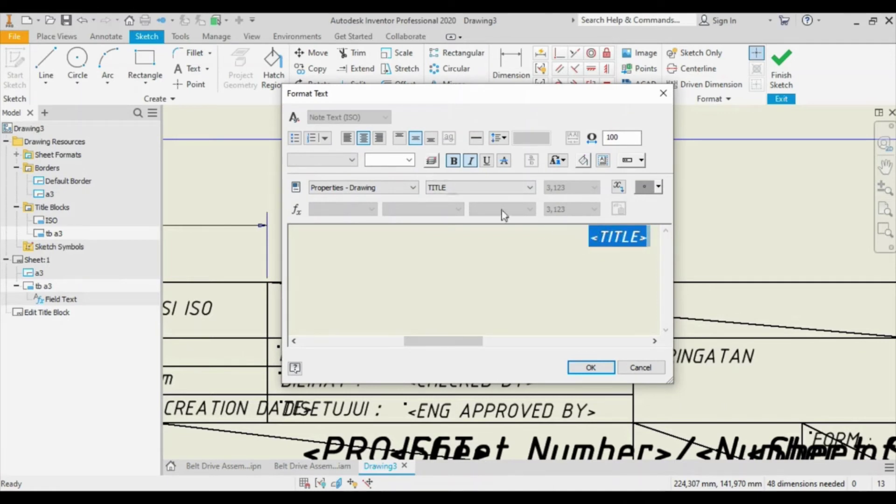
left_click(410, 161)
left_click(400, 188)
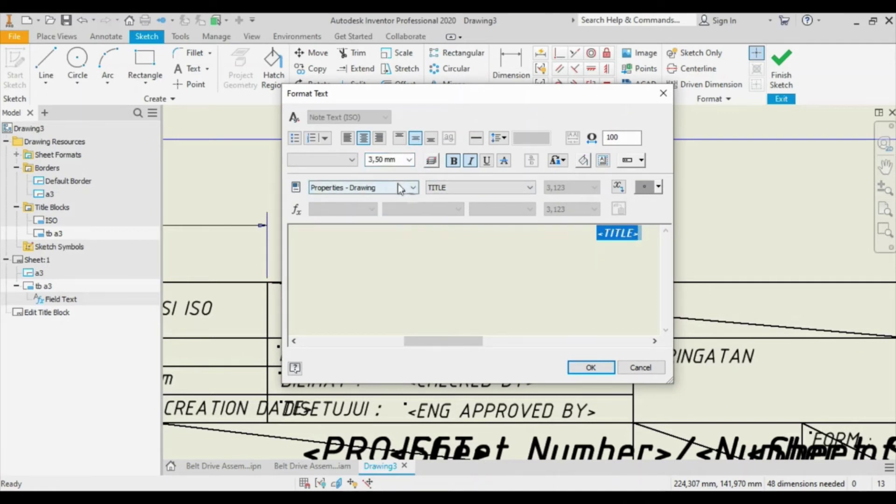
left_click(590, 367)
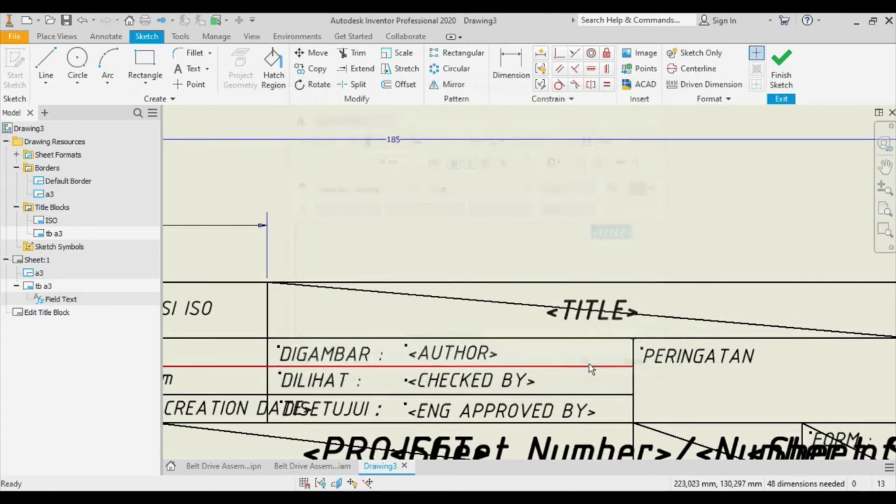
Finish the tb a3 title block edit, save its changes and check the filled-in block on the sheet.
left_click(772, 71)
left_click(381, 274)
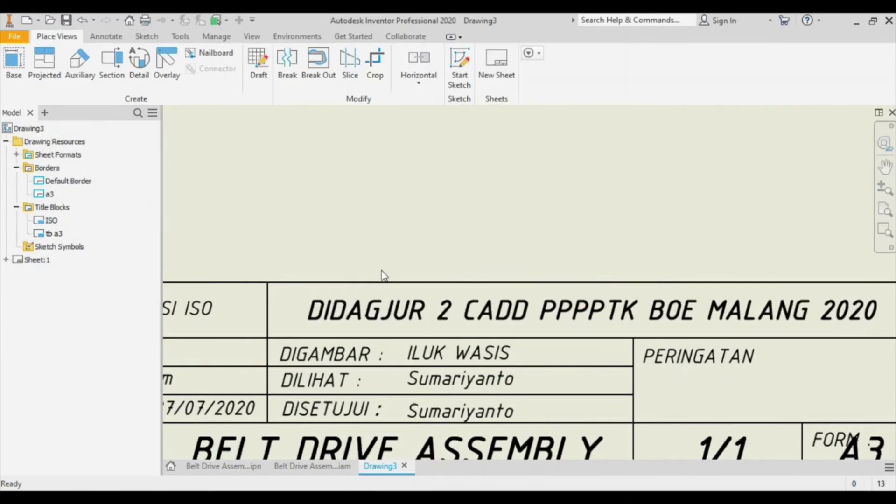
scroll(397, 264, "up", 5)
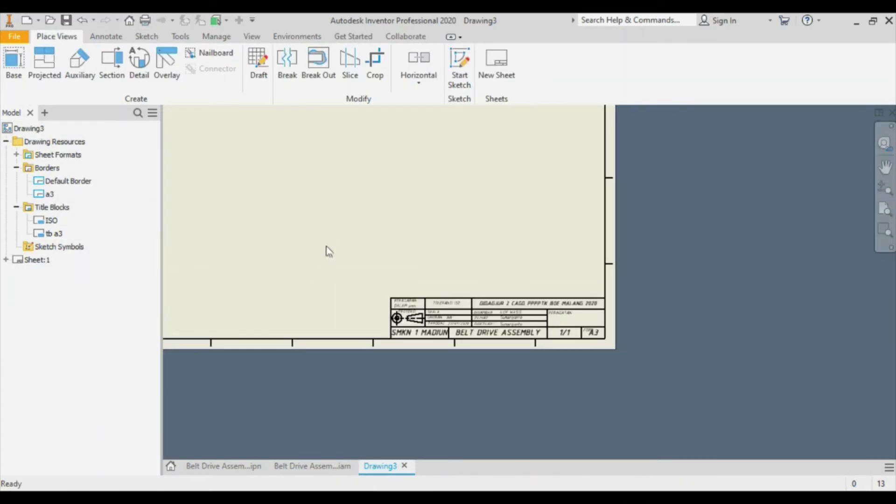
scroll(434, 336, "down", 3)
scroll(440, 331, "up", 2)
scroll(439, 324, "down", 1)
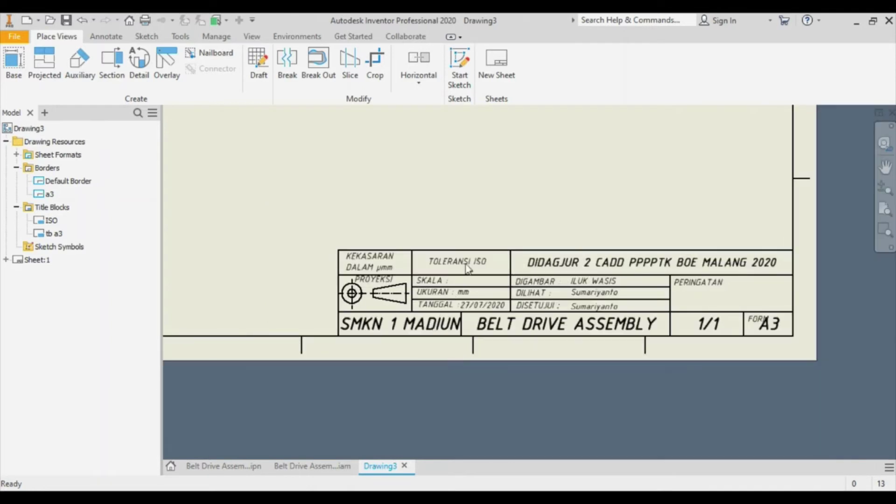
scroll(553, 310, "up", 5)
scroll(561, 301, "down", 3)
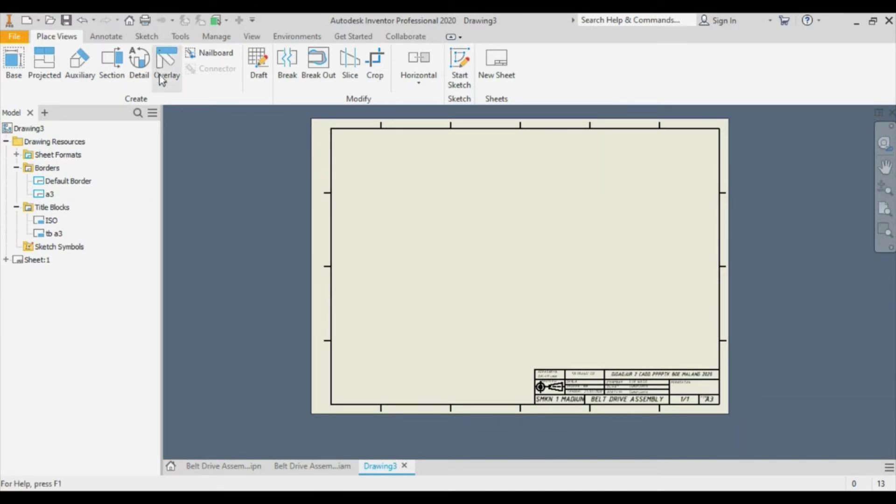
In the drawing's style settings, set the Default Standard (ISO) projection type to Third Angle.
left_click(218, 35)
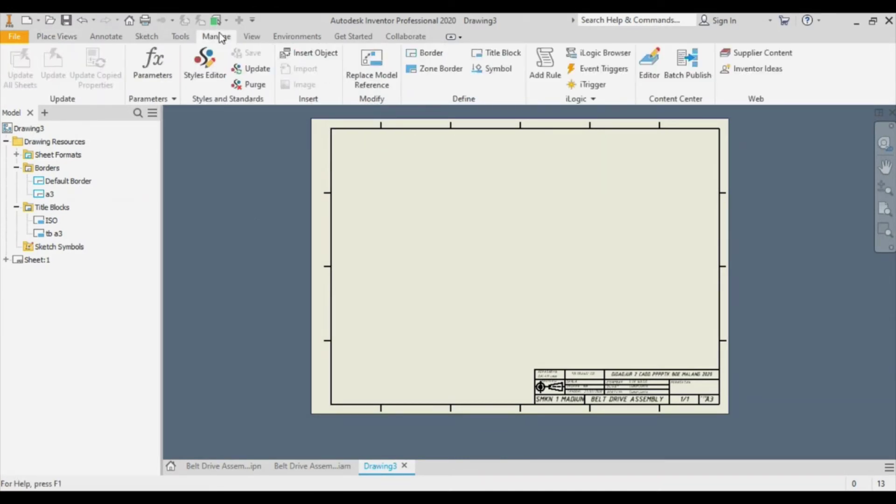
left_click(209, 82)
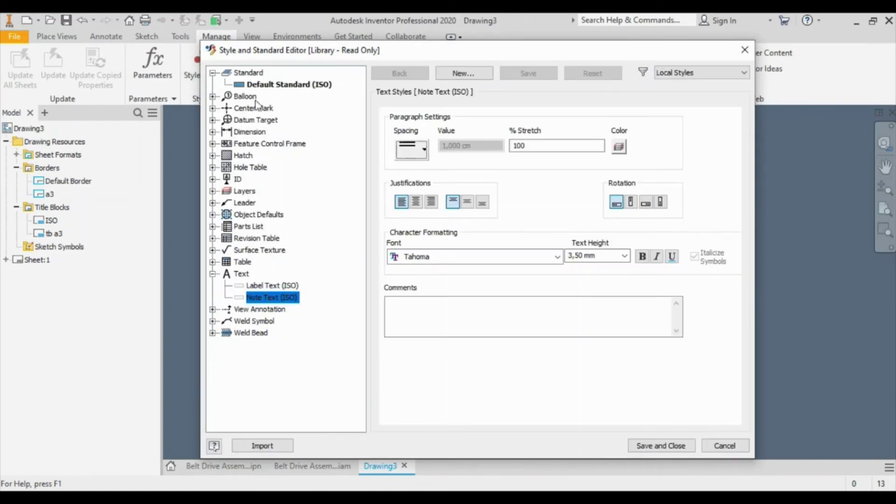
left_click(287, 84)
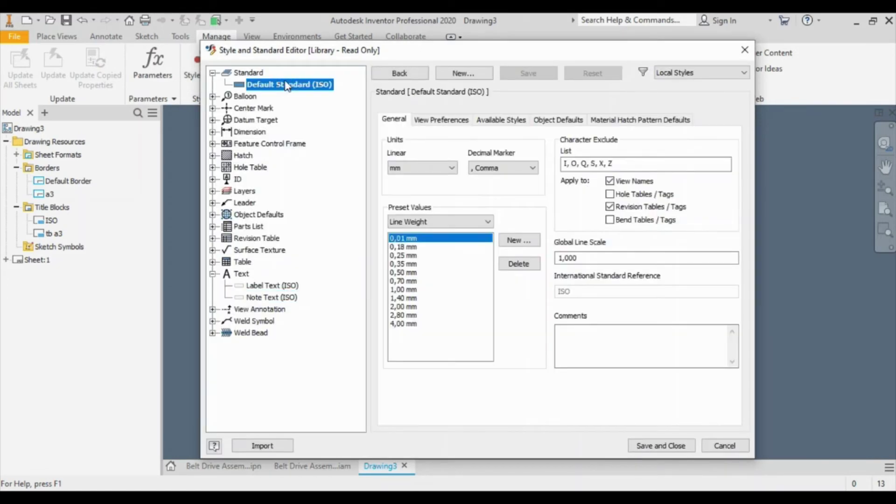
left_click(451, 122)
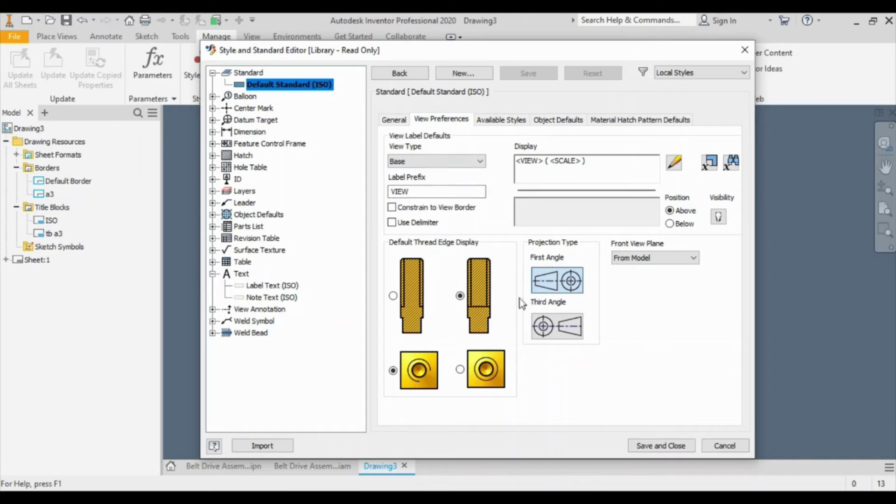
left_click(556, 332)
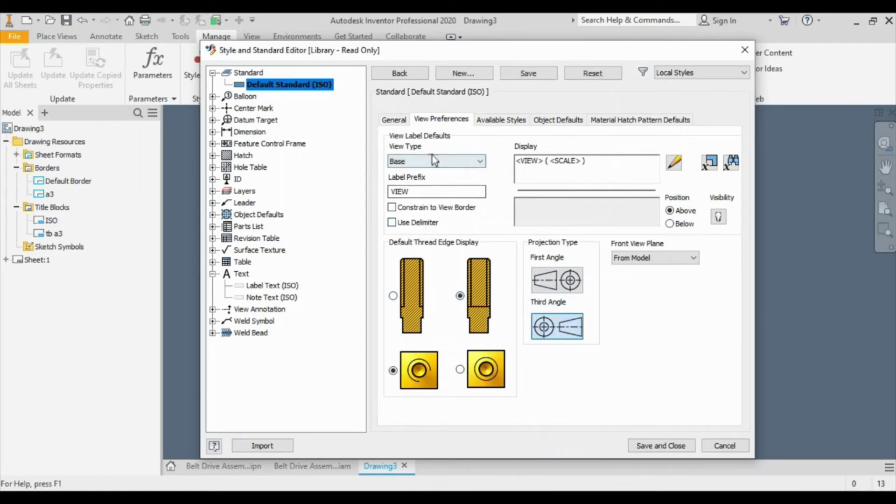
left_click(508, 122)
left_click(571, 120)
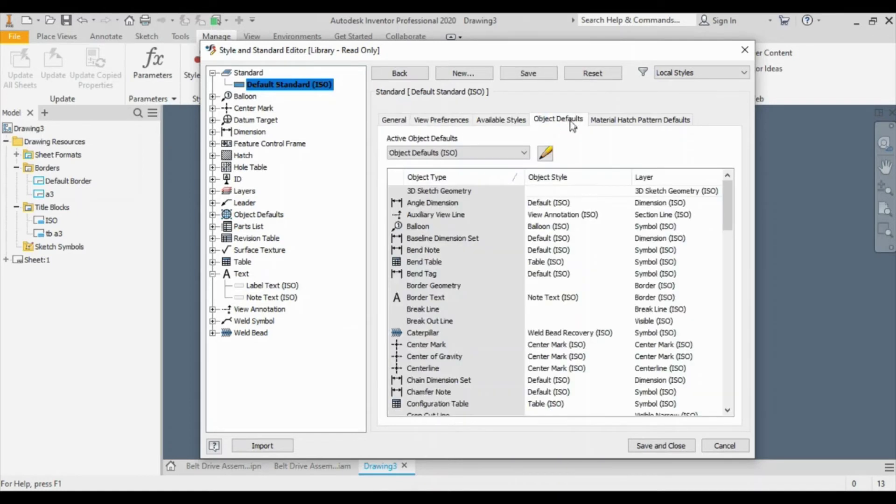
left_click(616, 119)
left_click(394, 119)
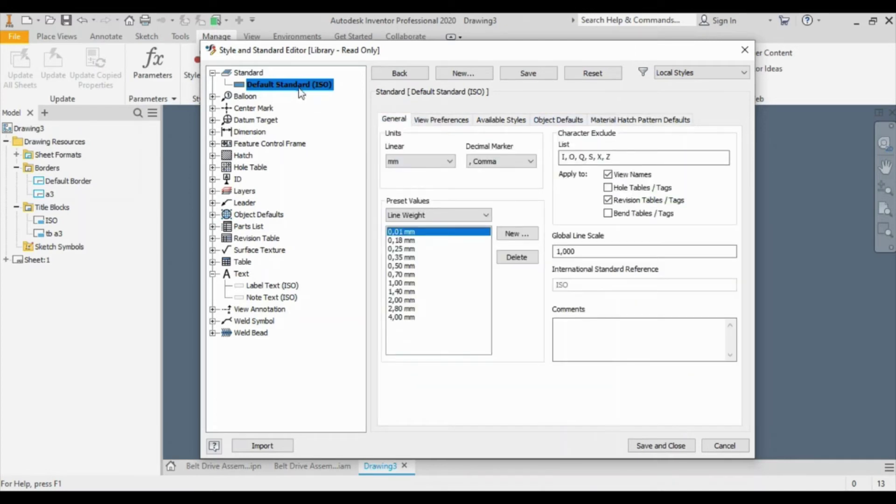
Open the Default (ISO) dimension style, saving the edits made to the standard.
left_click(212, 132)
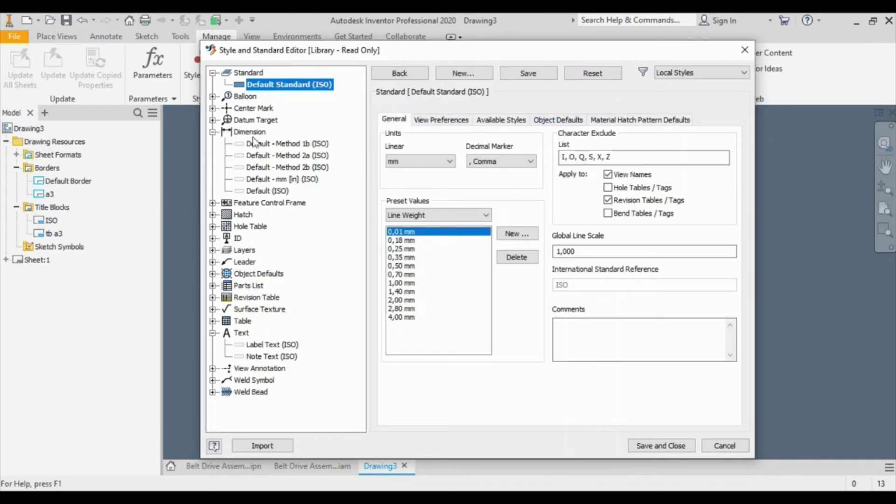
left_click(275, 191)
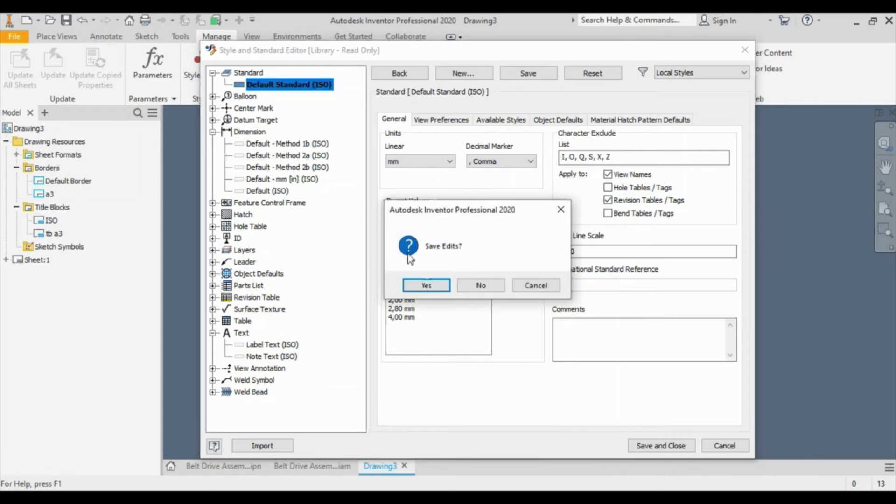
left_click(422, 285)
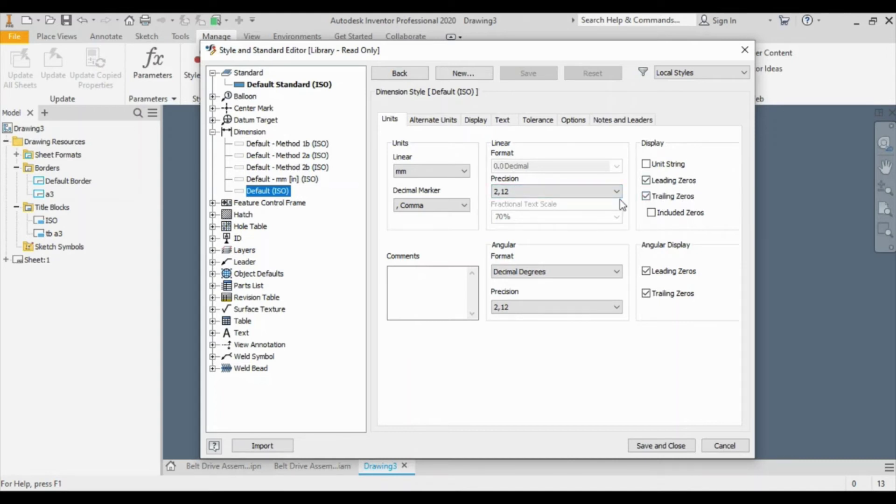
Set the dimension style's linear precision to 2,12 and turn off trailing zeros for linear, angular and alternate units.
left_click(513, 192)
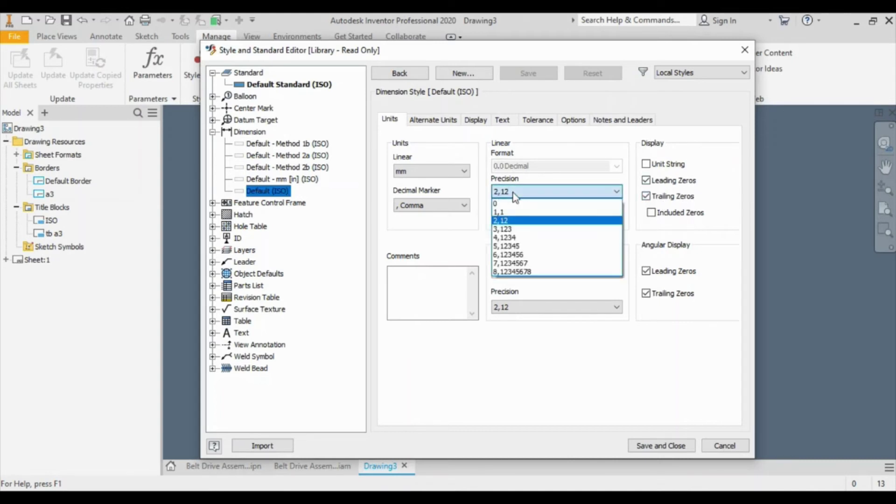
left_click(516, 219)
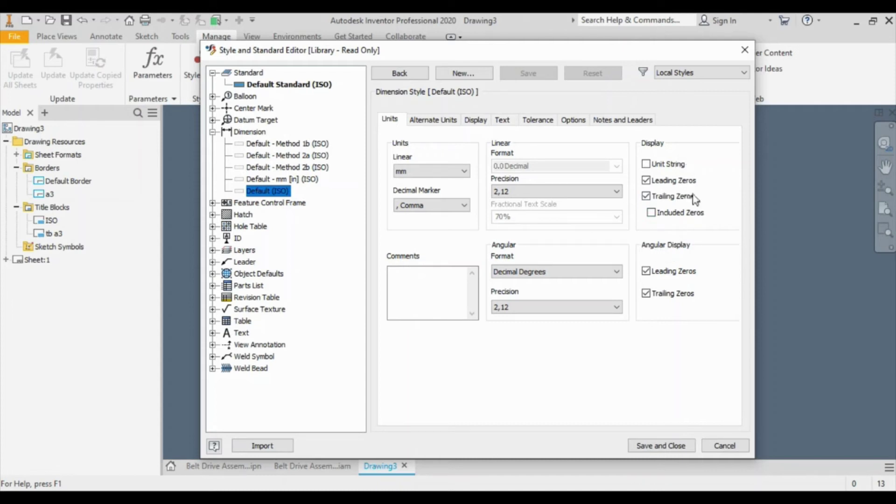
left_click(647, 197)
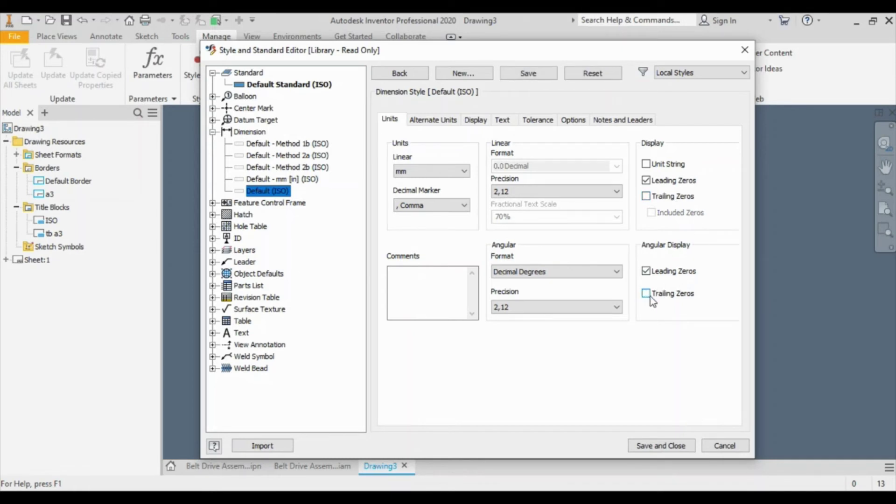
left_click(442, 121)
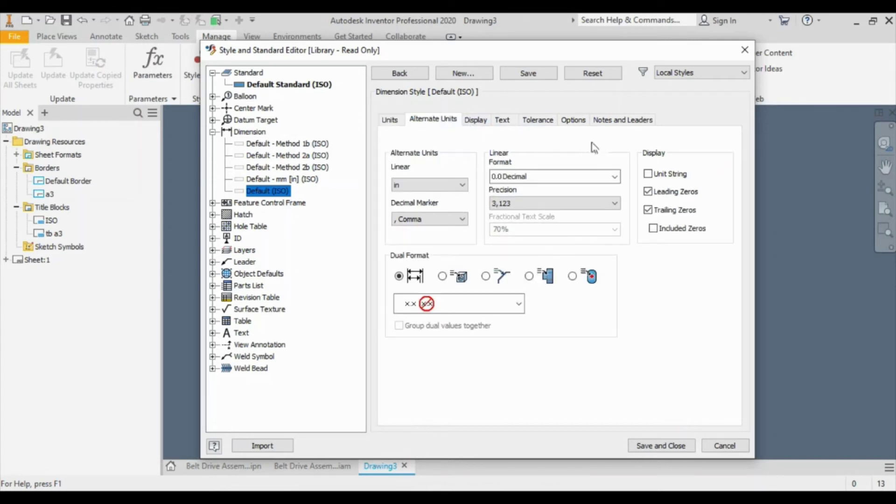
left_click(648, 212)
Set the dimension style's display distances to 1,2 mm extension, 0,6 mm gap and 7 mm spacing.
left_click(485, 120)
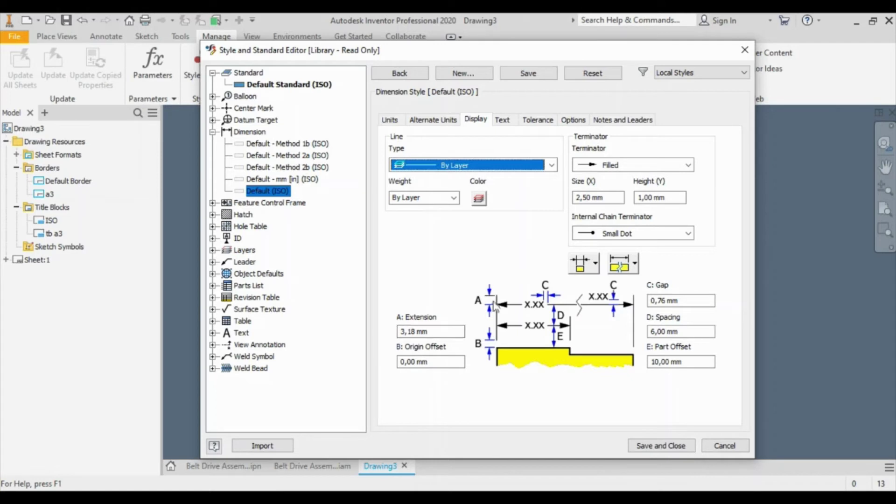
double_click(438, 332)
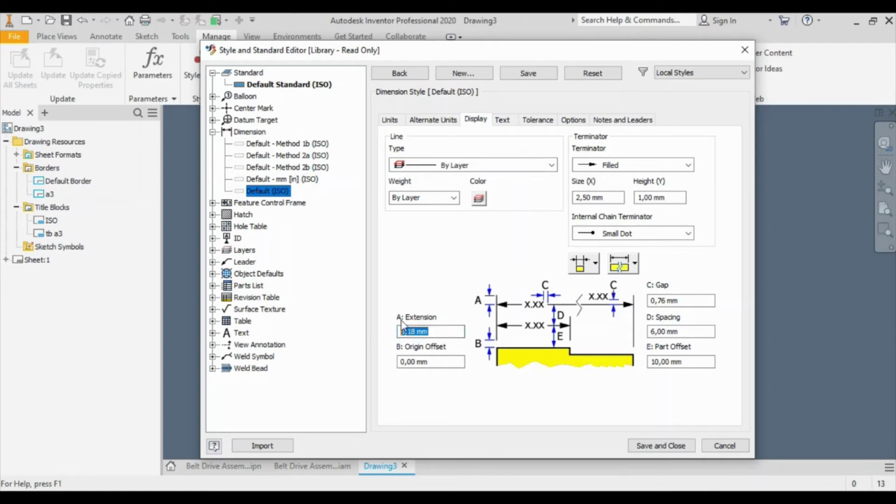
type("1,2")
double_click(699, 301)
type("0,6")
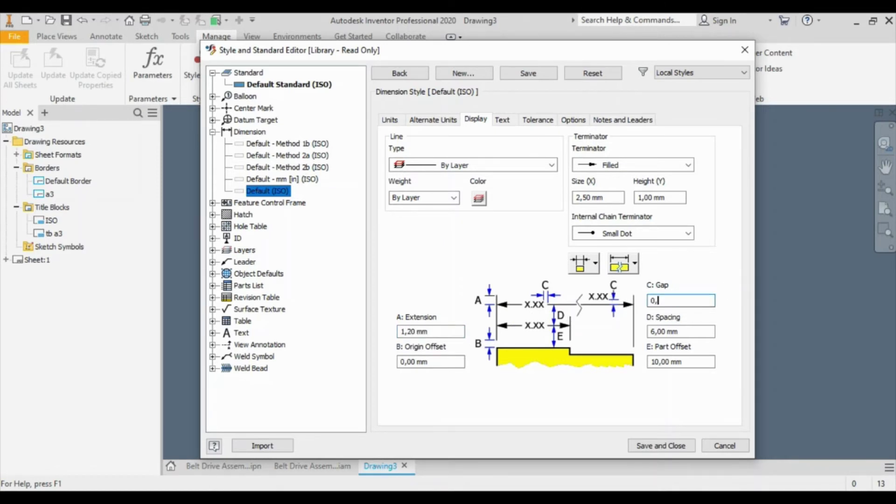
double_click(689, 330)
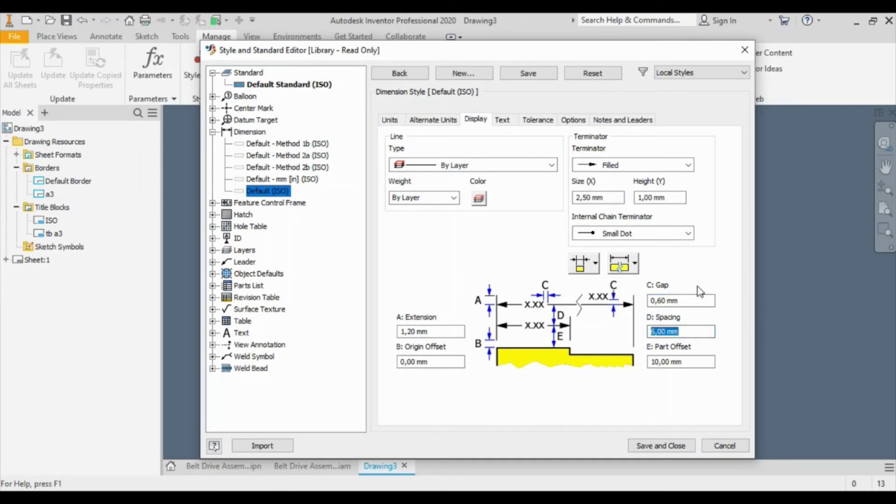
type("7")
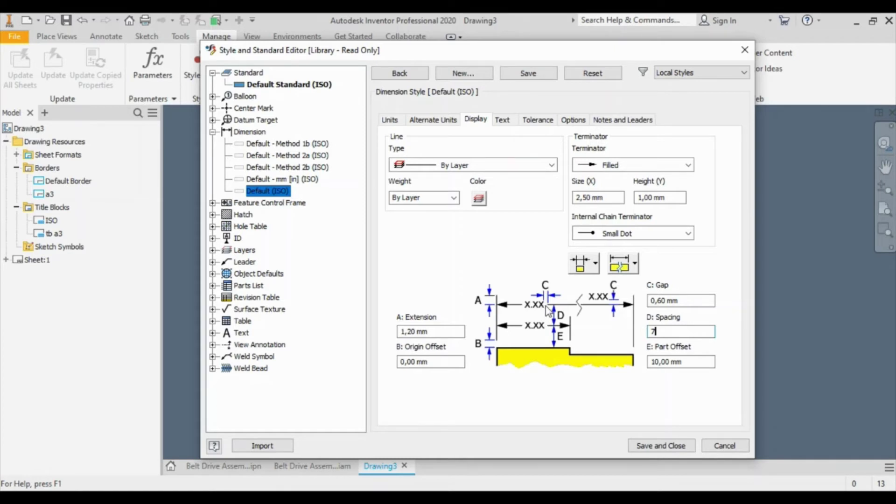
Set the dimension style's tolerance display to No Trailing Zeros - No Sign and turn off trailing zeros for its primary units.
left_click(502, 120)
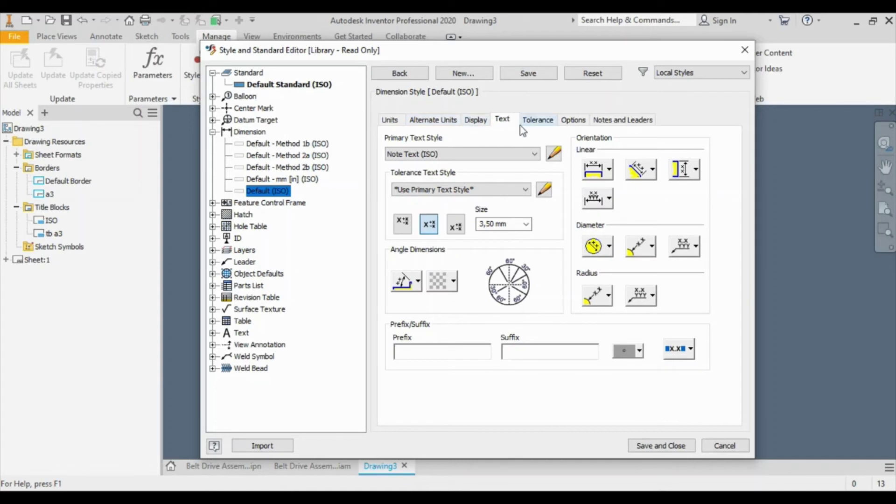
left_click(543, 121)
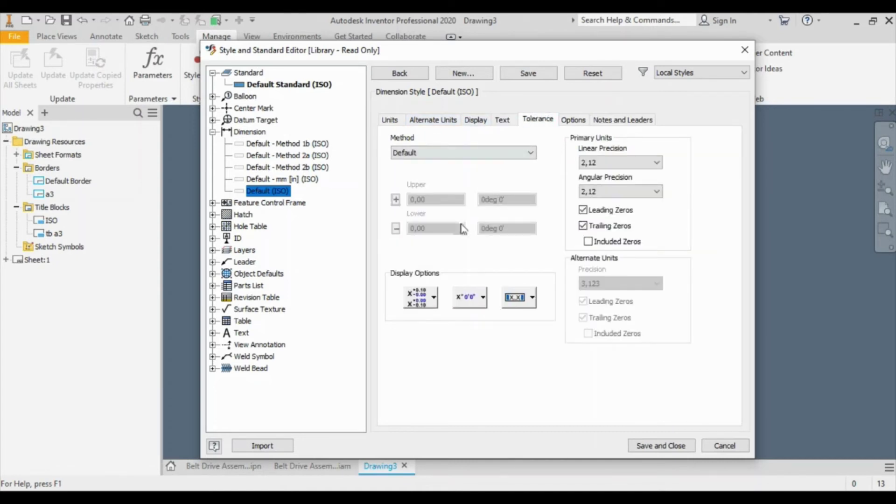
left_click(430, 303)
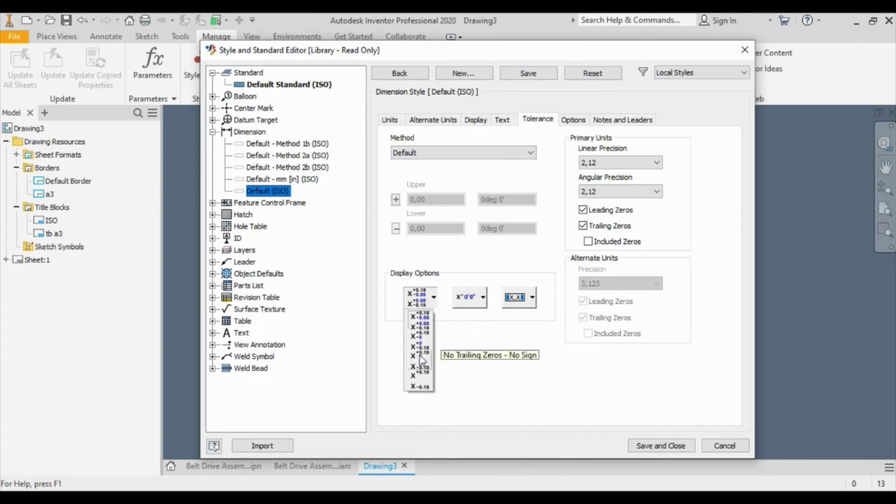
left_click(417, 358)
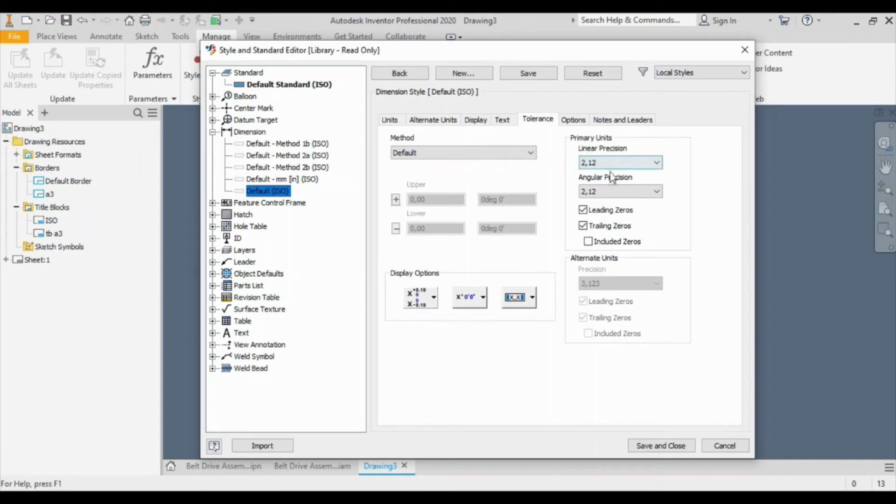
left_click(584, 227)
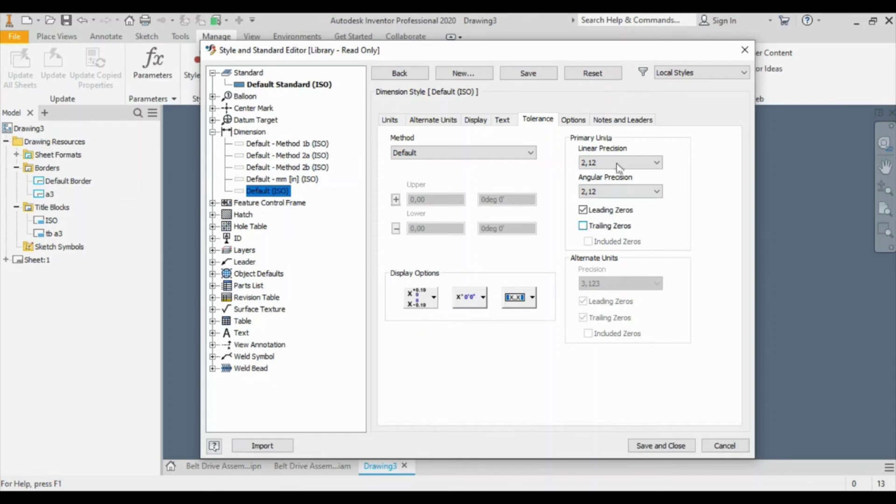
Check the dimension style's remaining option and note settings, then save its edits and open the Break Line (ISO) layer style.
left_click(577, 120)
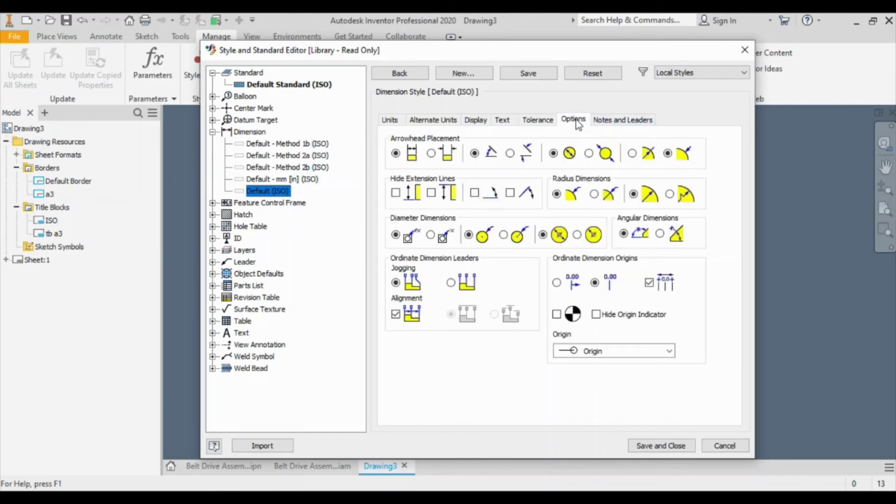
left_click(612, 120)
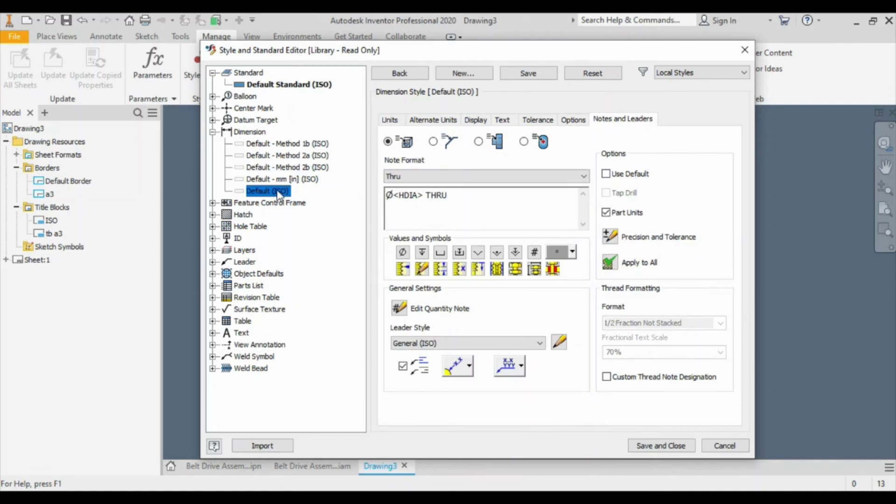
left_click(213, 250)
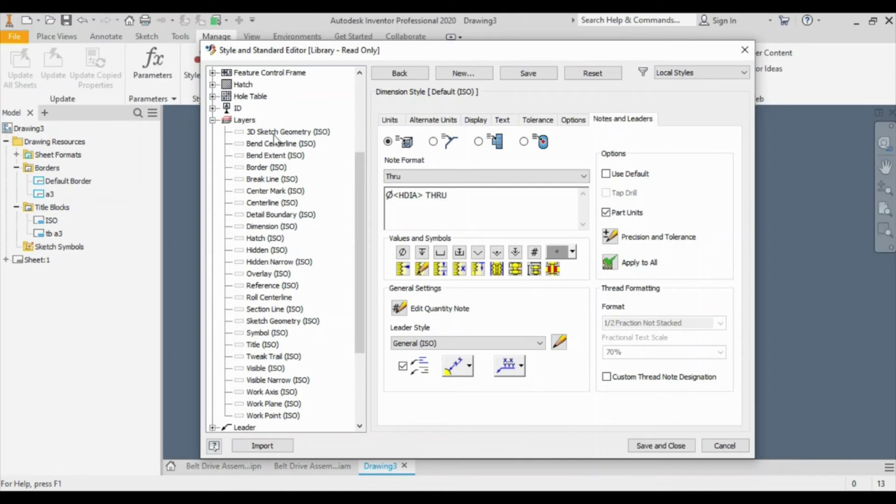
left_click(273, 181)
left_click(425, 284)
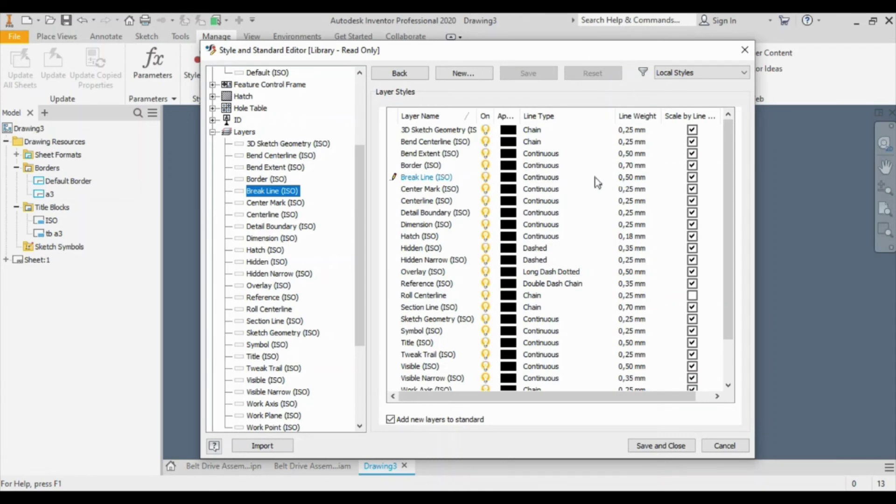
Set the Break Line (ISO) layer's line weight to 0,25 mm.
left_click(639, 178)
left_click(655, 179)
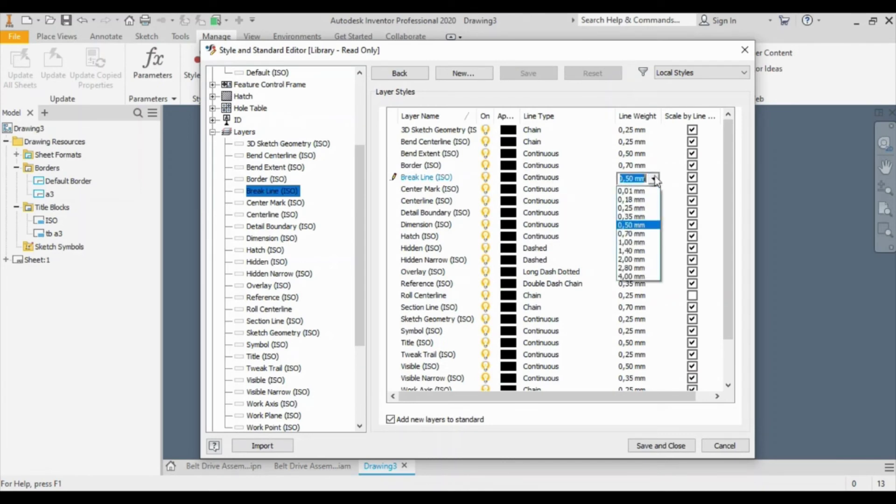
left_click(647, 208)
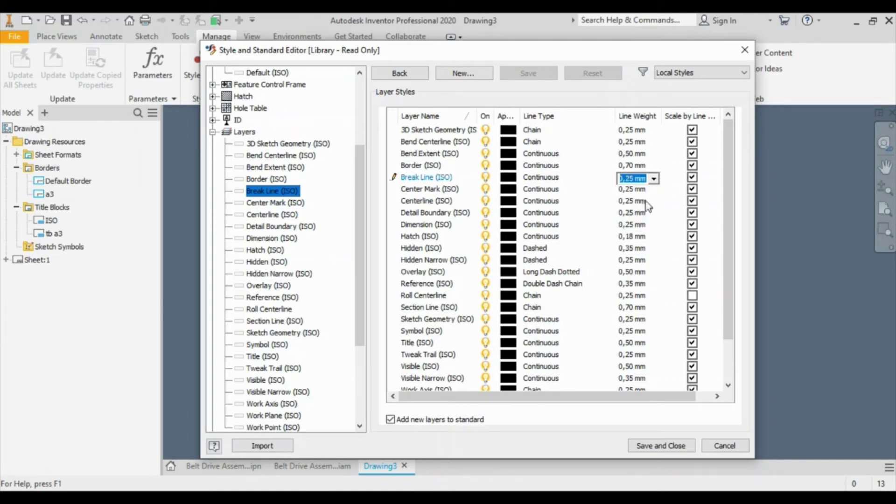
Set the line type of the Center Mark (ISO) and Centerline (ISO) layers to Dash Dot.
left_click(540, 189)
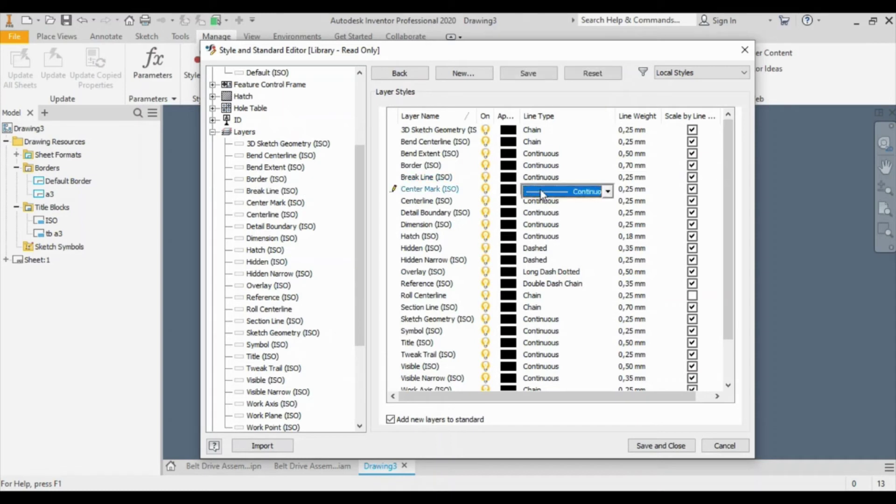
left_click(608, 192)
left_click(611, 324)
left_click(533, 201)
left_click(568, 206)
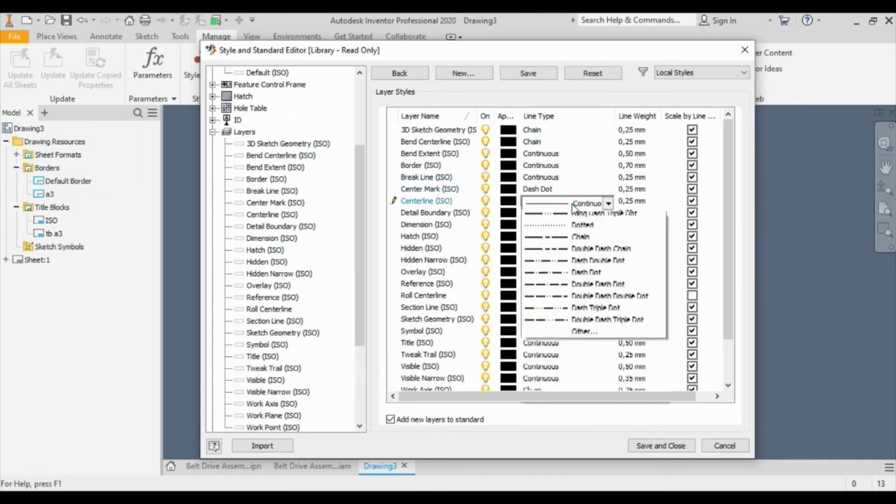
left_click(594, 337)
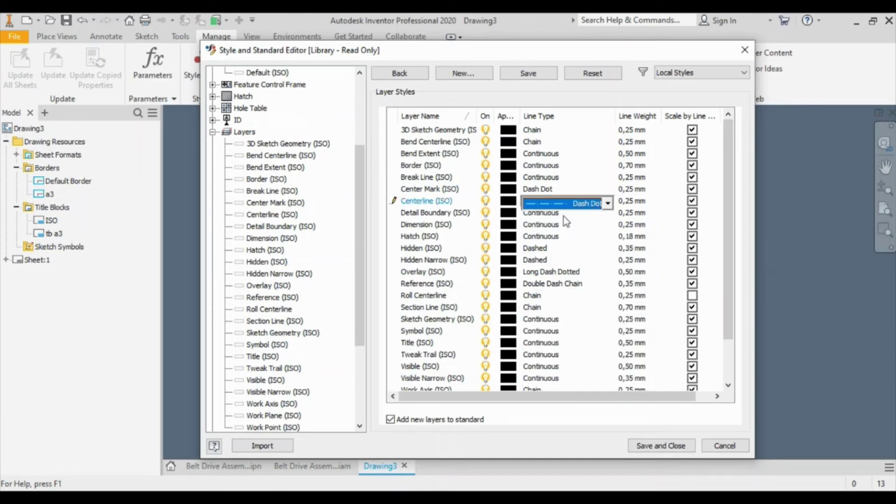
Set the line weight of the Dimension (ISO) layer to 0,18 mm and of the Overlay (ISO) layer to 0,35 mm.
left_click(631, 226)
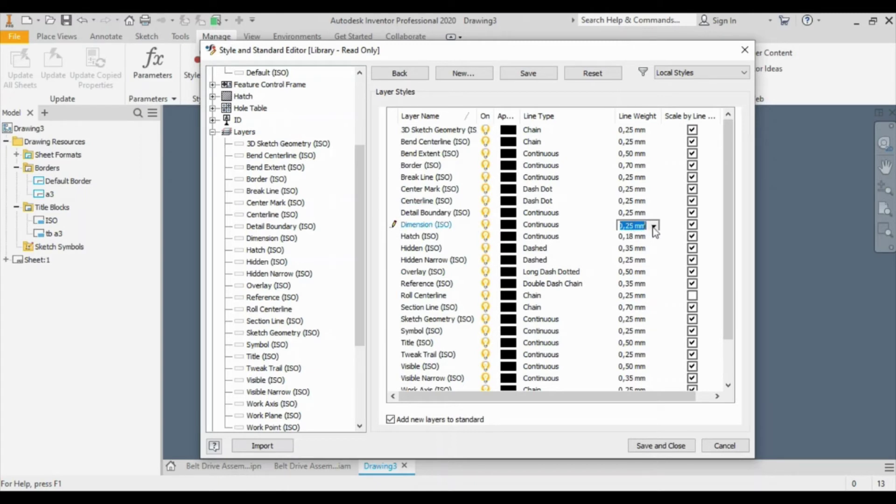
left_click(654, 226)
left_click(645, 246)
left_click(450, 273)
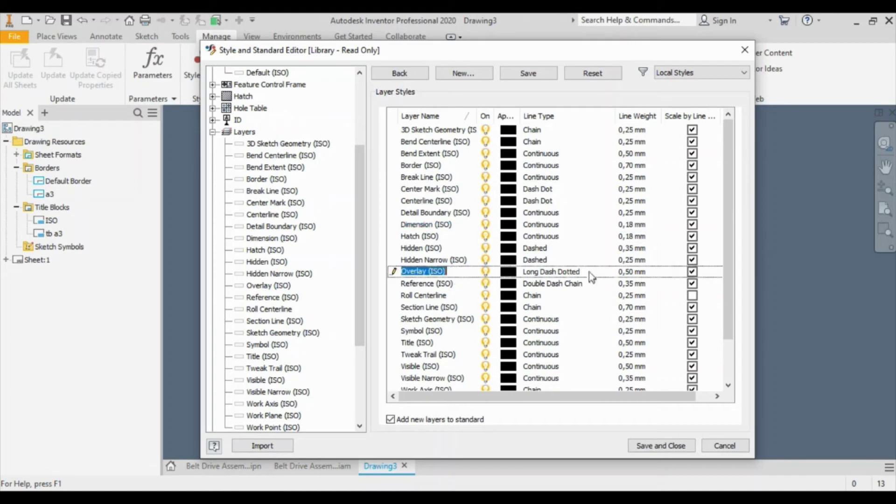
left_click(653, 273)
left_click(653, 273)
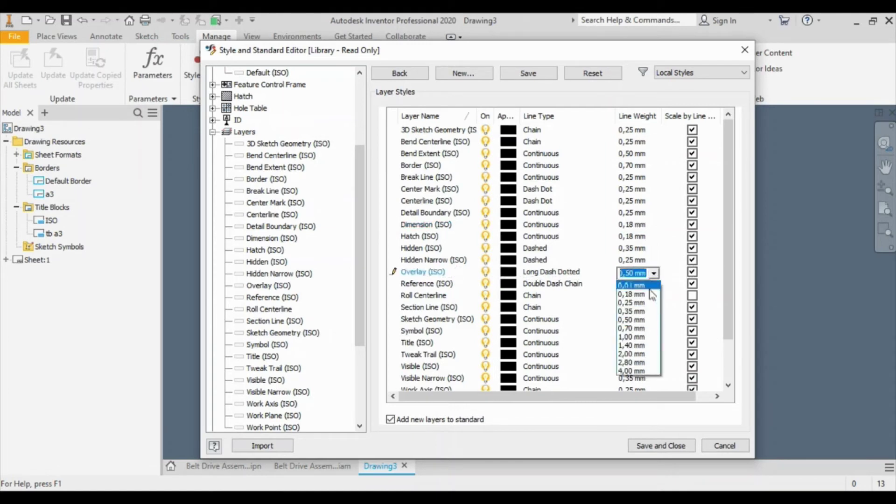
left_click(642, 311)
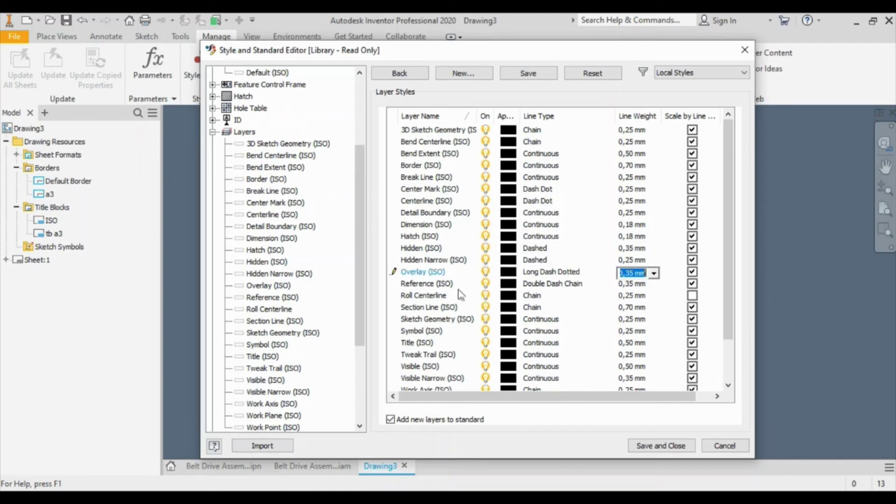
Set the Section Line (ISO) layer's line type to Dash Dot.
double_click(456, 307)
left_click(581, 307)
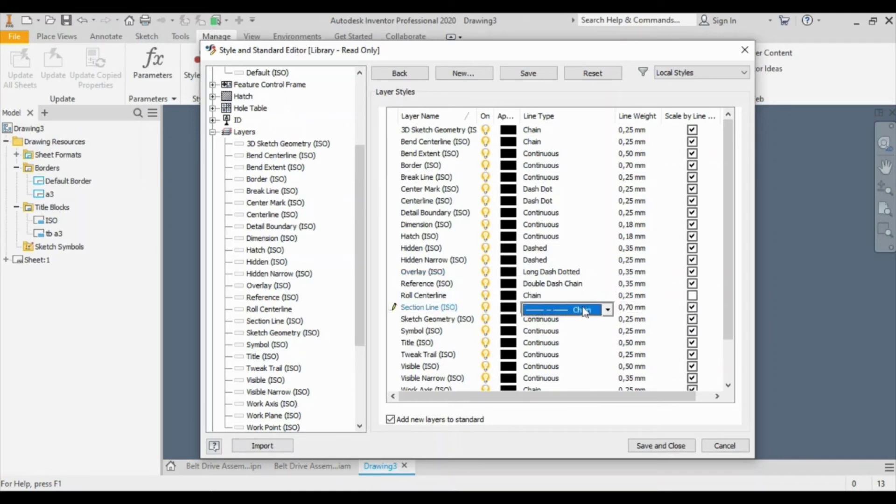
left_click(584, 311)
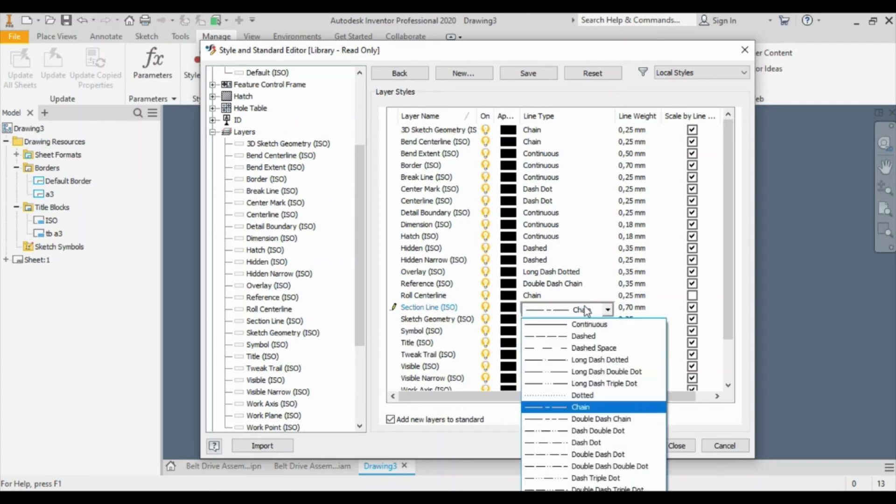
left_click(589, 442)
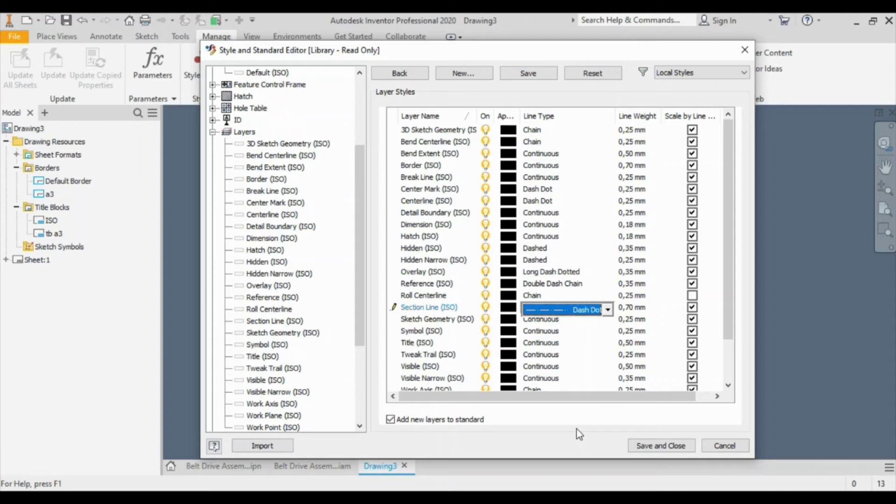
Set the Tweak Trail (ISO) layer's line type to Long Dash Dotted.
left_click(440, 355)
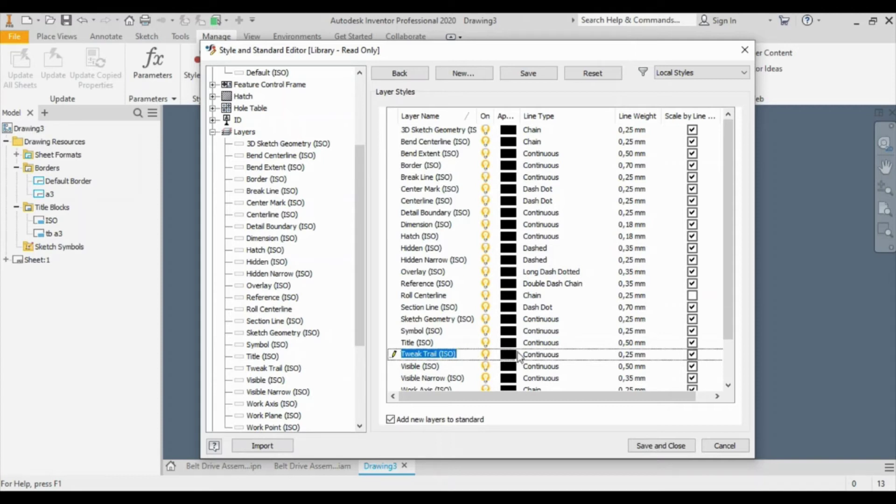
left_click(542, 355)
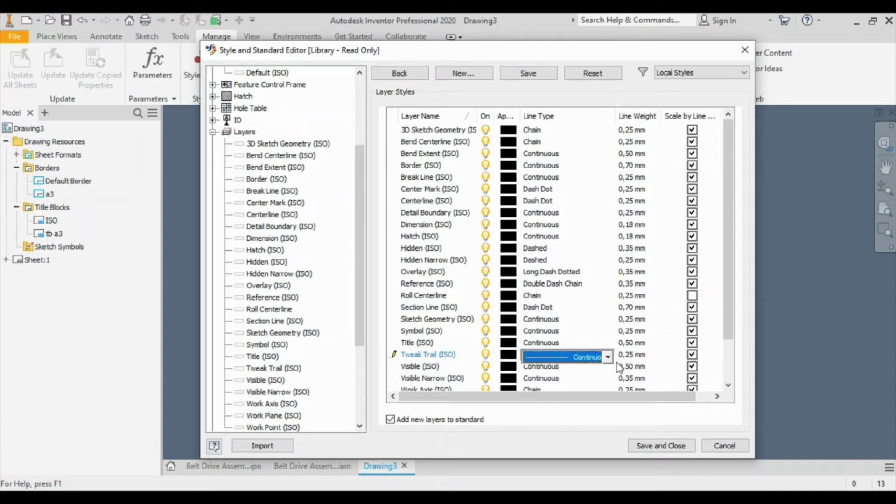
left_click(608, 357)
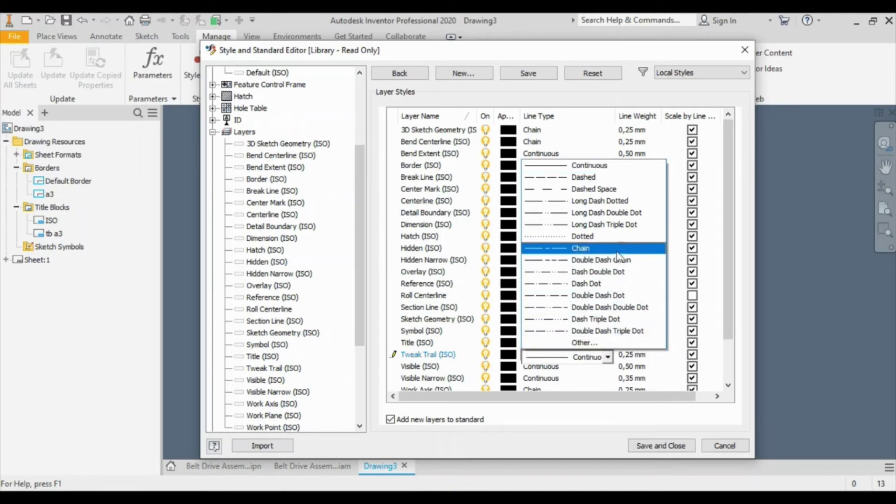
left_click(630, 204)
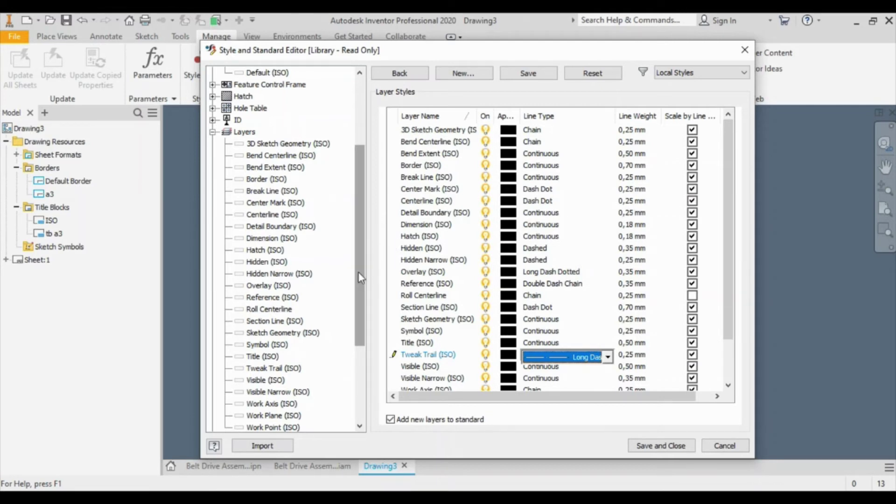
Set the standard reference of the Surface Texture (ISO) style to ISO 1302 - 1978.
left_click_drag(361, 278, 364, 352)
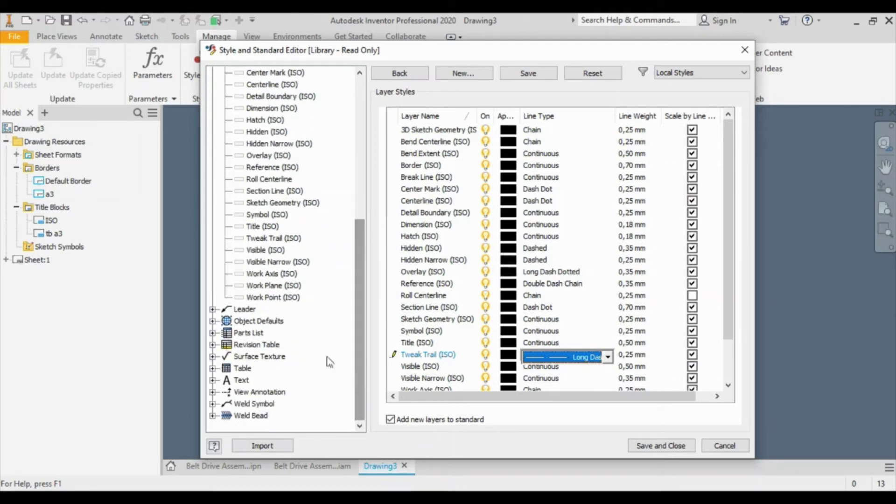
left_click(275, 357)
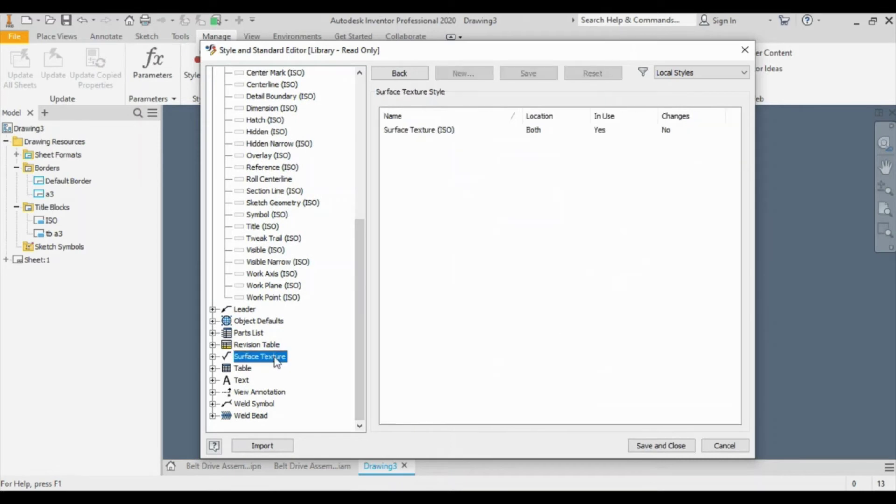
double_click(447, 131)
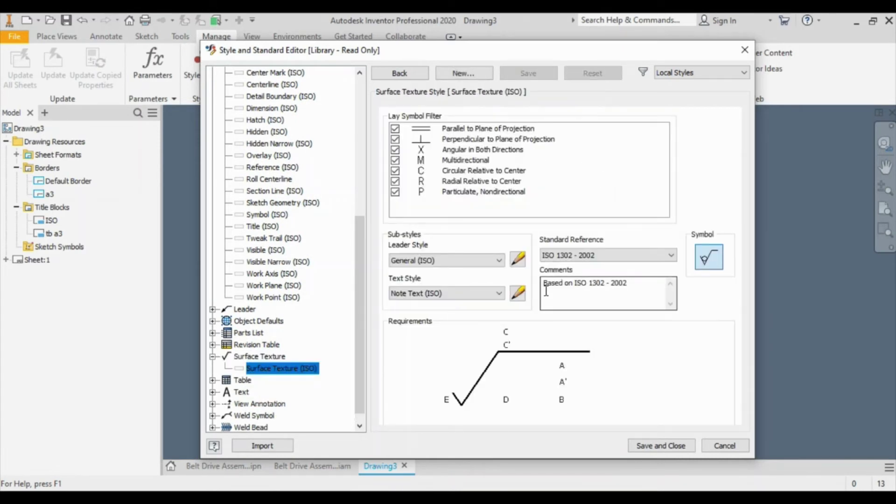
left_click(646, 257)
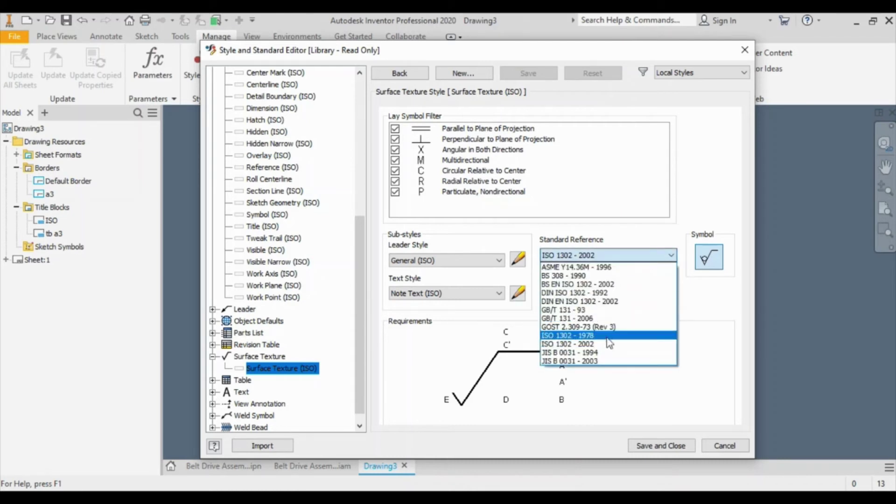
left_click(609, 336)
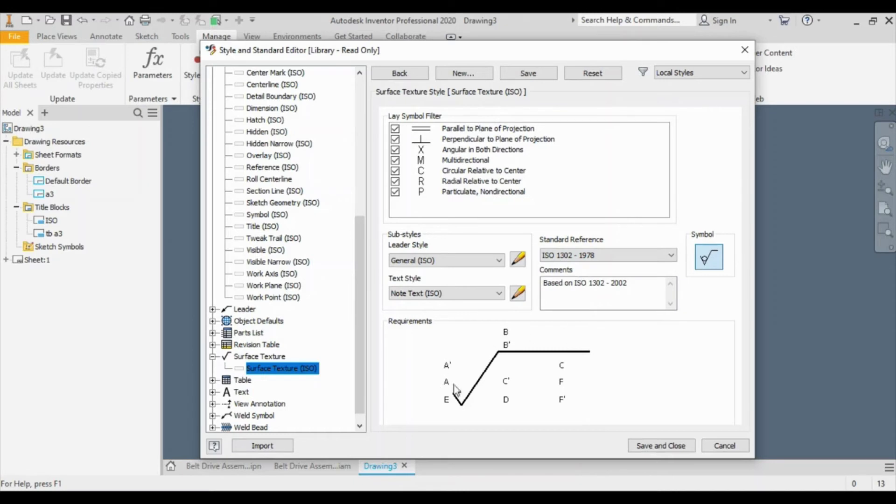
scroll(366, 341, "down", 1)
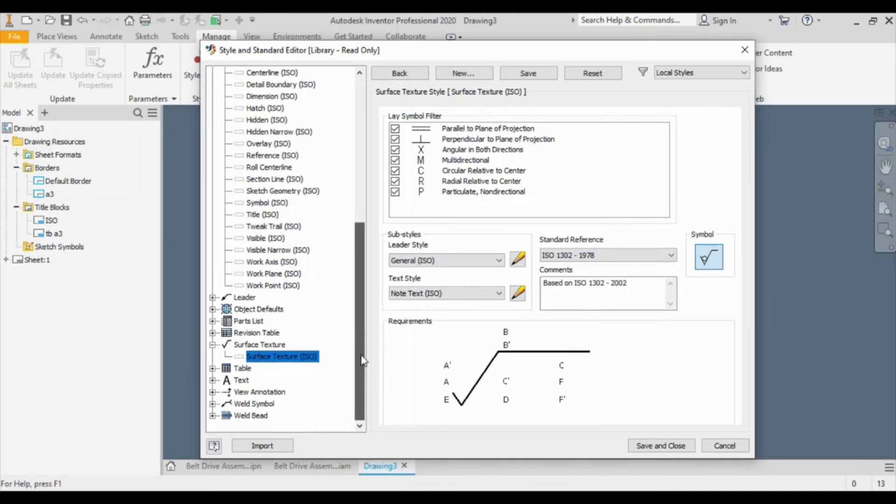
Save the surface texture edits and give the Label Text (ISO) style the ISOCPEUR font, 3,50 mm text height and italics.
left_click(240, 380)
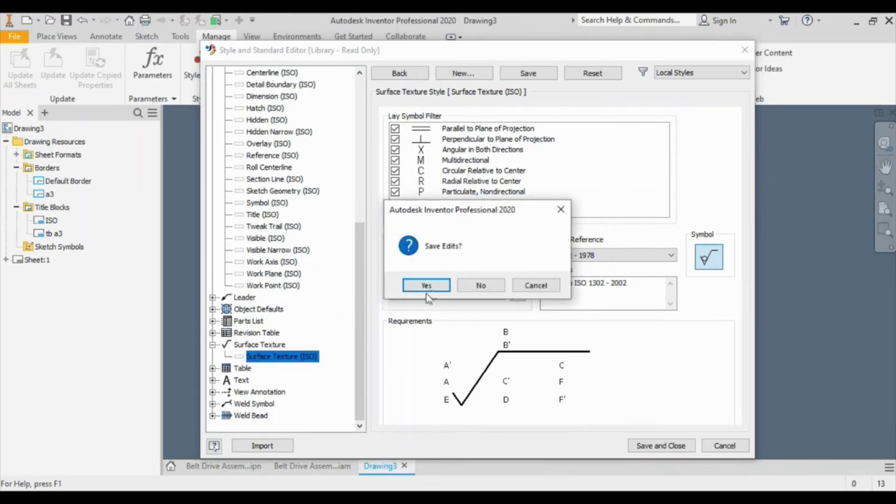
left_click(431, 286)
double_click(438, 133)
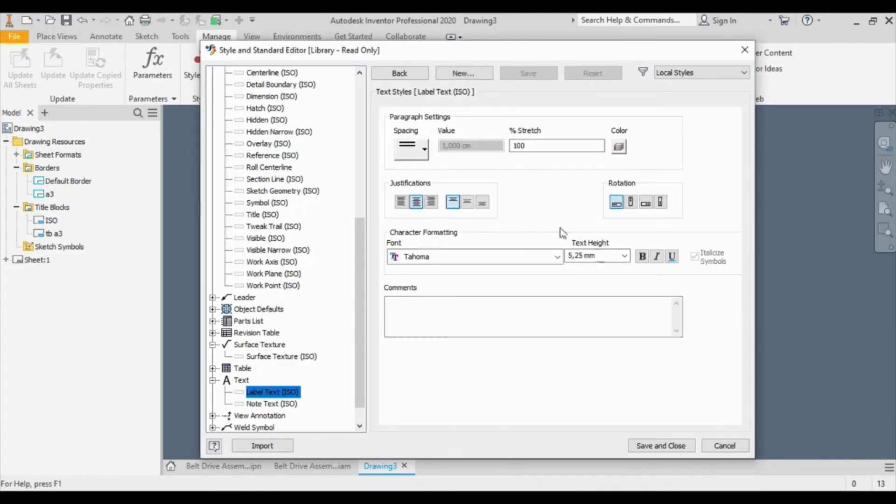
left_click(557, 256)
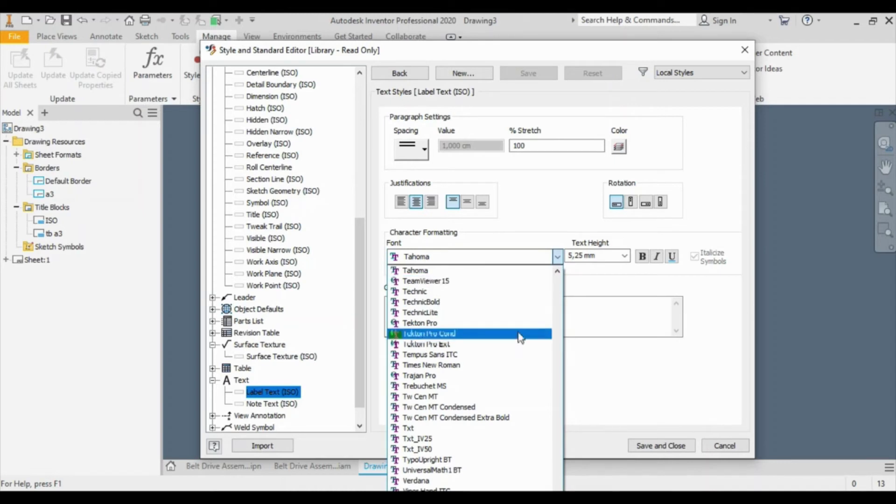
scroll(481, 364, "down", 3)
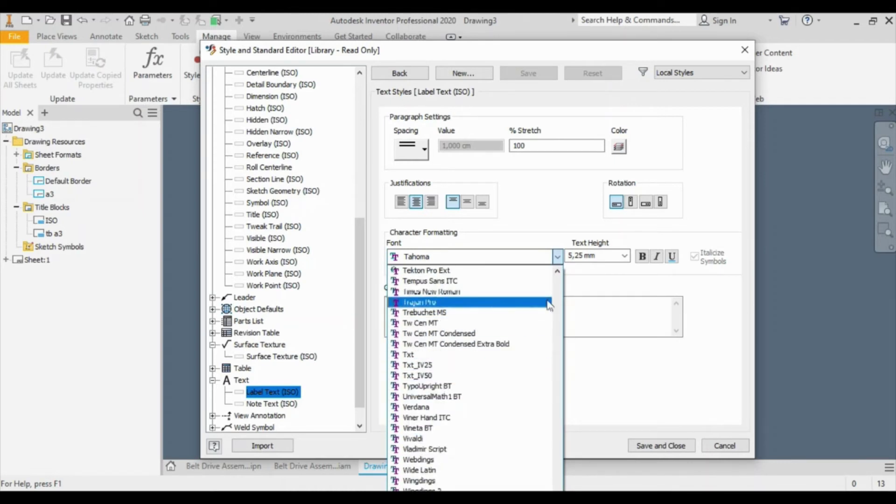
scroll(556, 327, "up", 10)
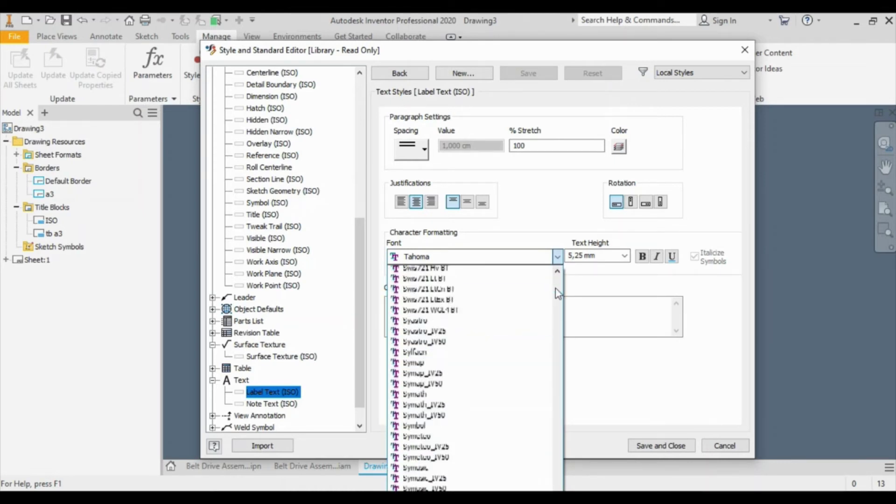
scroll(558, 305, "up", 20)
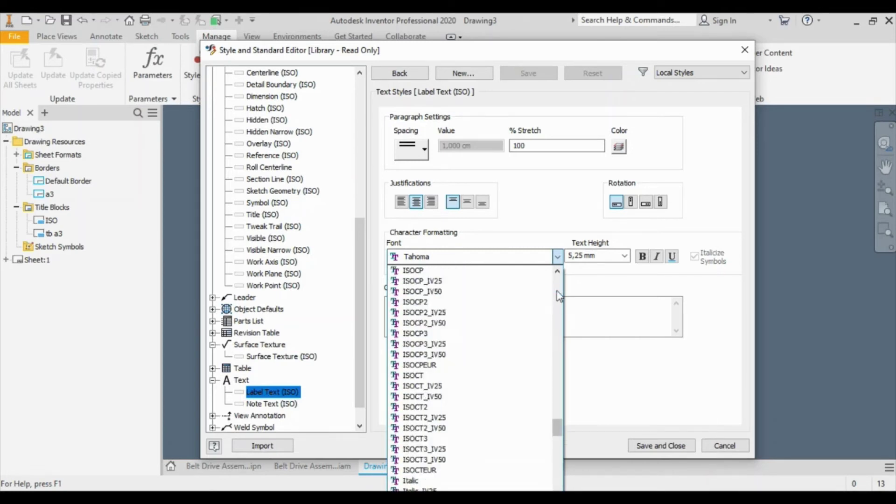
left_click(456, 364)
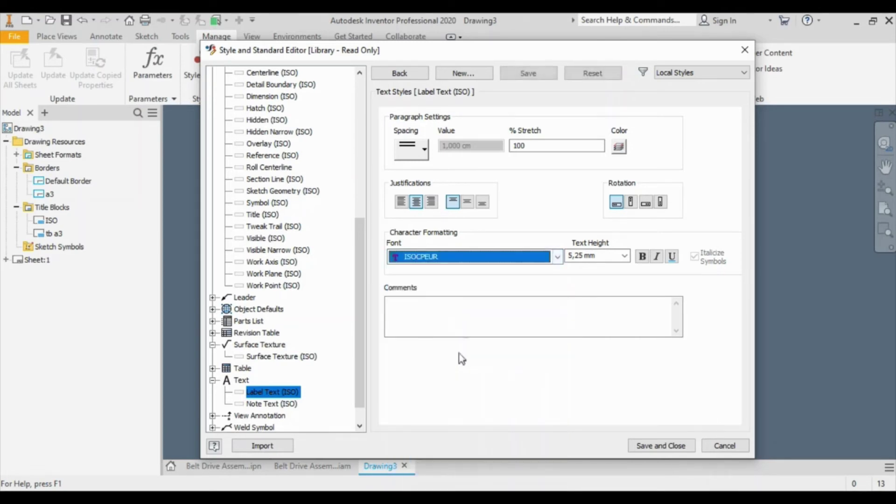
left_click(624, 256)
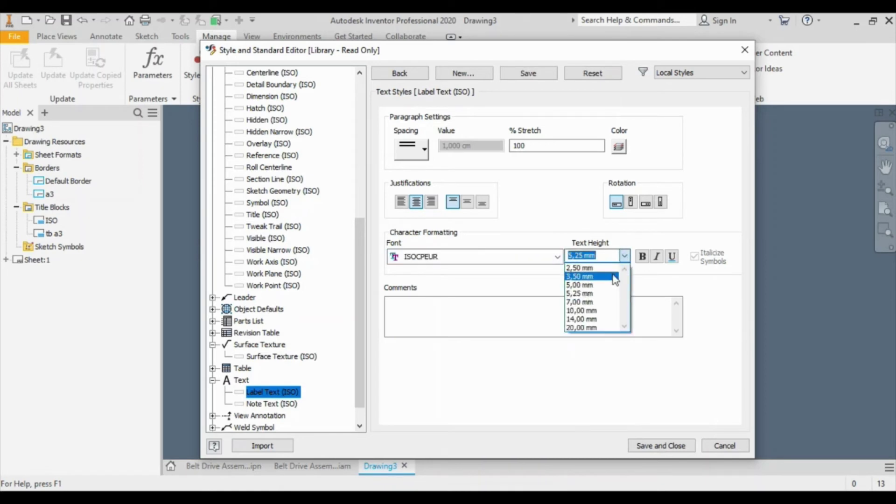
left_click(614, 278)
left_click(656, 256)
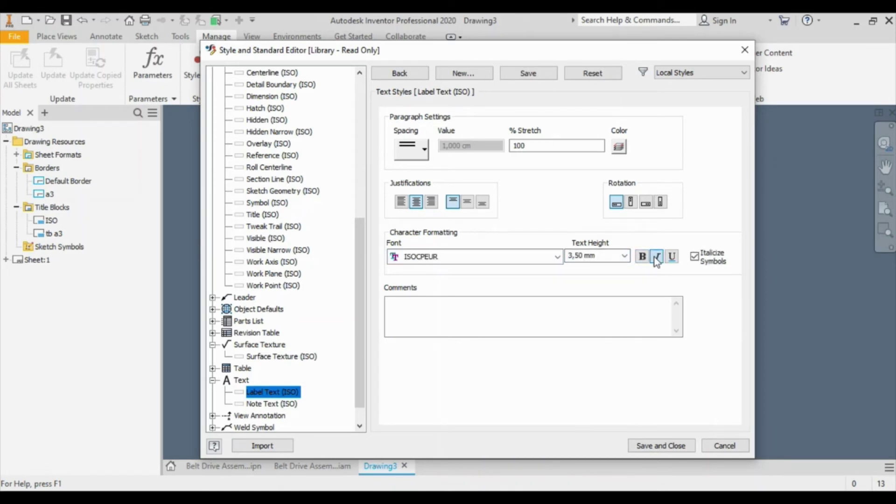
Save the label text edits and give the Note Text (ISO) style the ISOCPEUR font, italics and 2,50 mm text height.
left_click(286, 404)
left_click(426, 285)
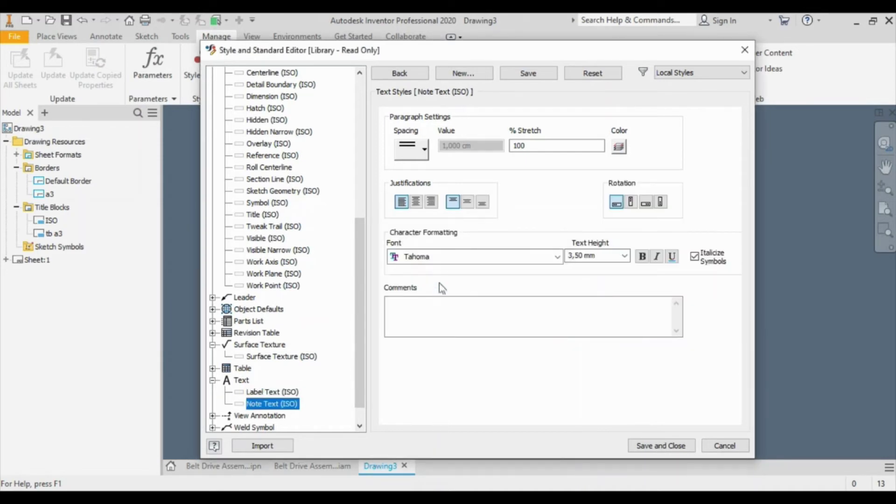
left_click(499, 256)
scroll(557, 287, "up", 20)
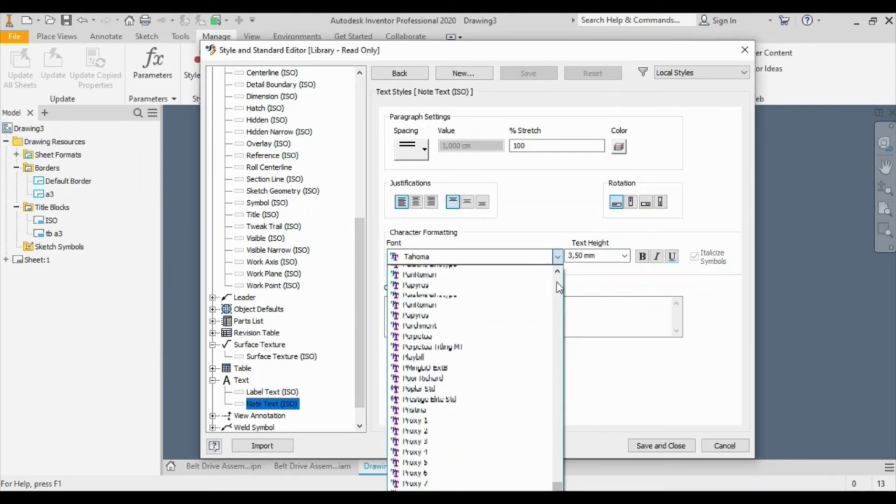
scroll(556, 282, "up", 20)
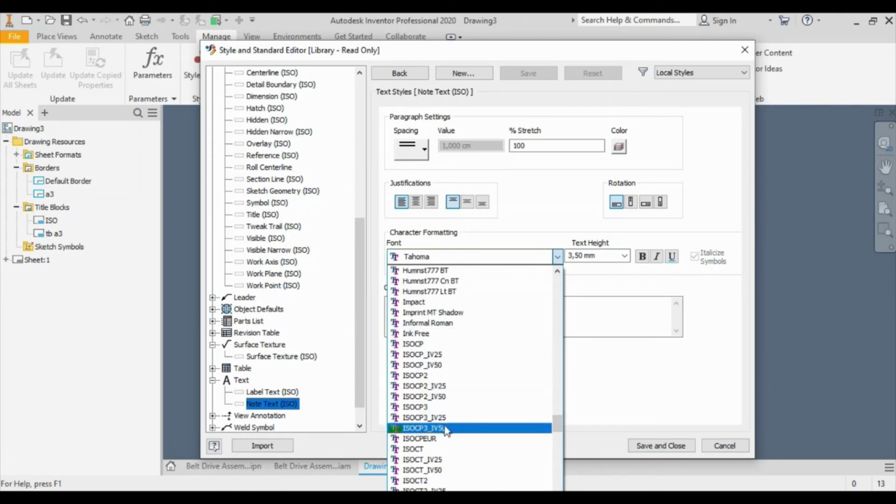
scroll(485, 404, "down", 3)
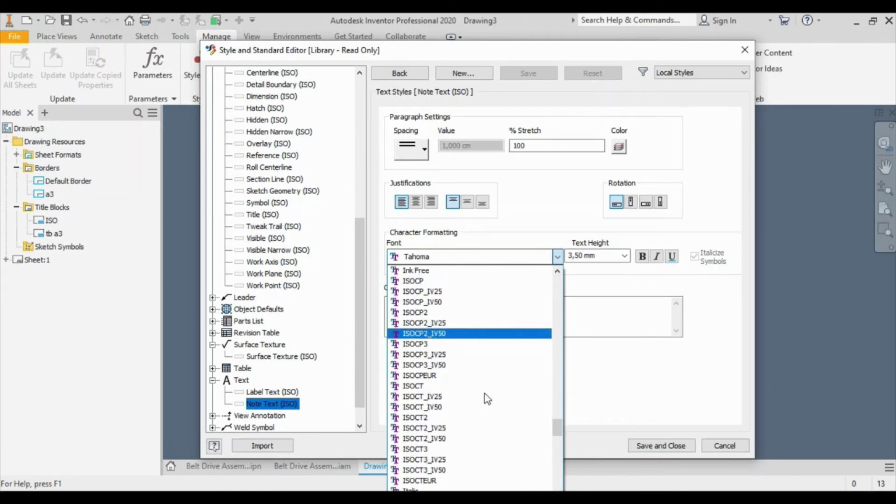
left_click(462, 344)
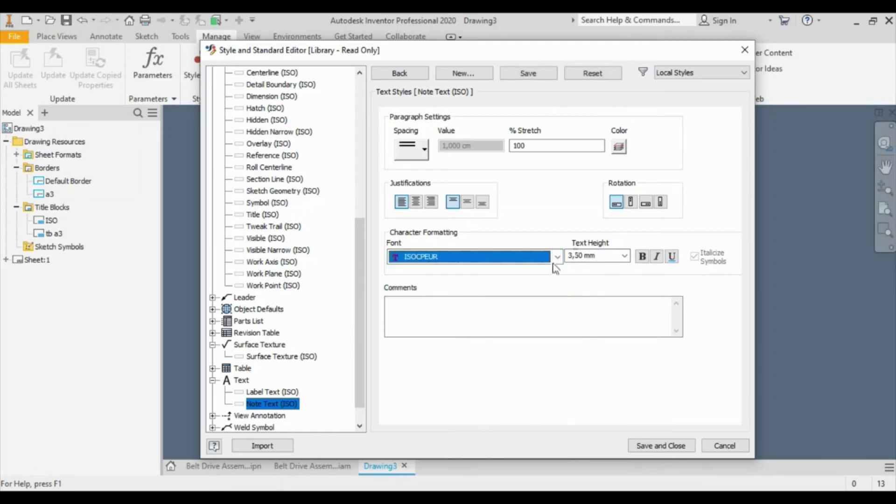
left_click(658, 256)
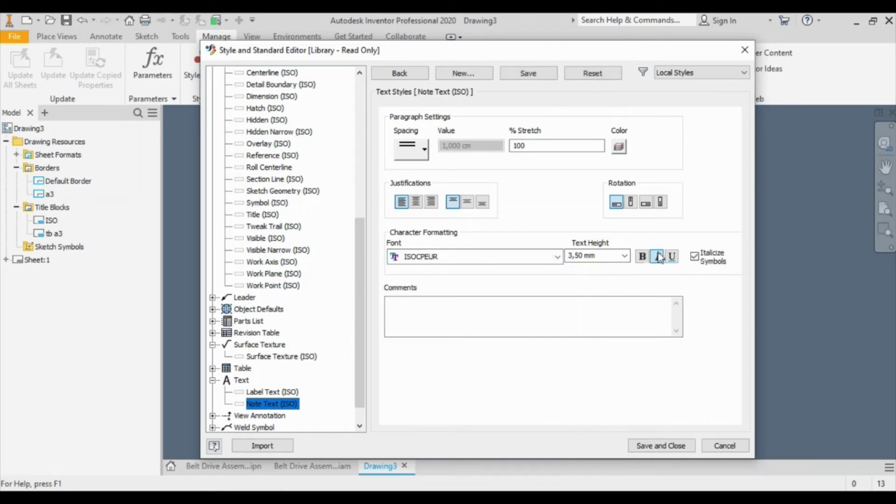
left_click(624, 256)
left_click(609, 270)
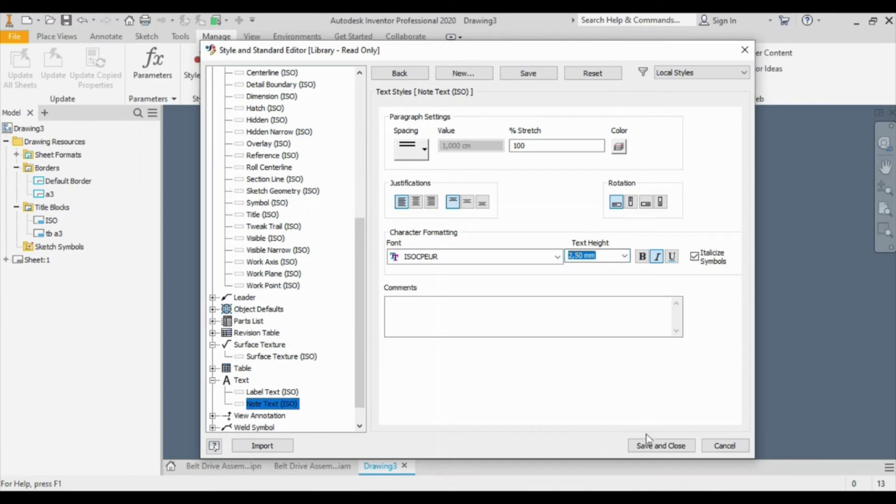
Save the note text edits and open the Default (ISO) dimension style for editing.
left_click_drag(363, 388, 359, 397)
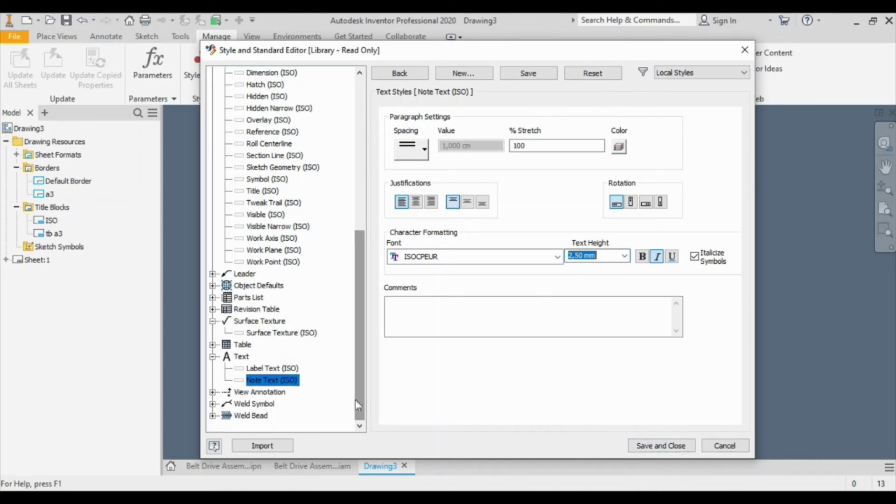
left_click_drag(365, 280, 362, 162)
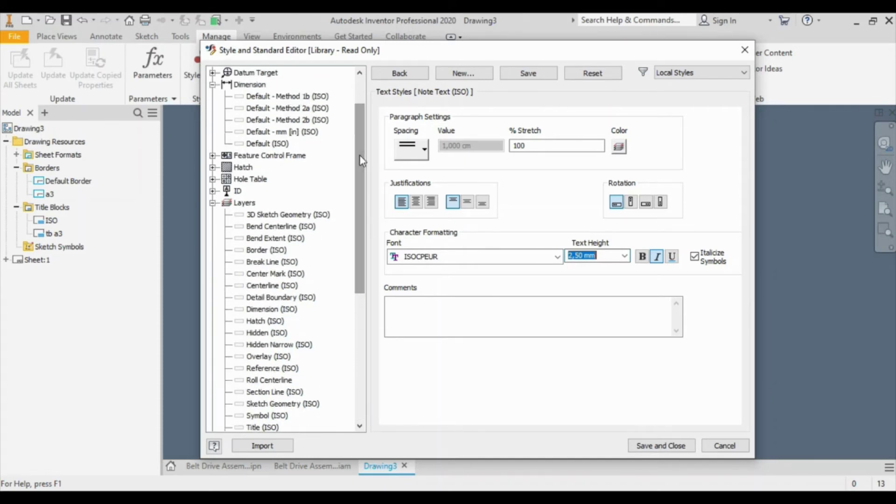
left_click(279, 144)
left_click(427, 284)
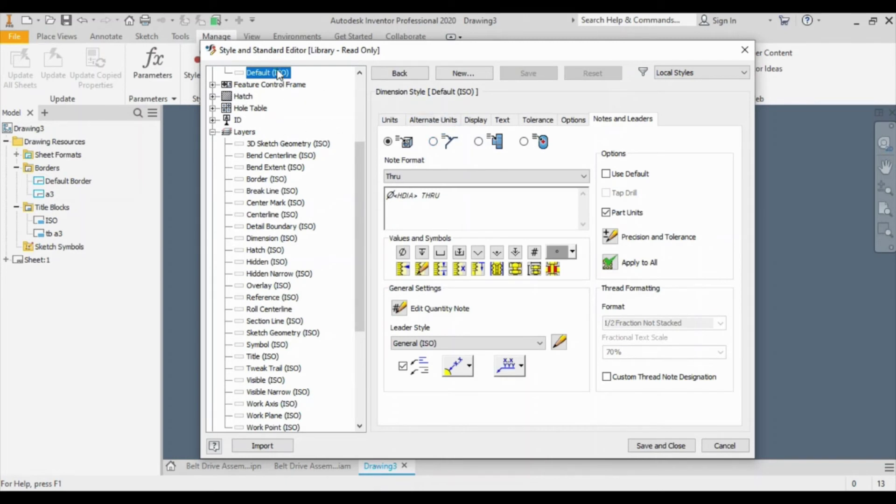
left_click_drag(358, 177, 357, 117)
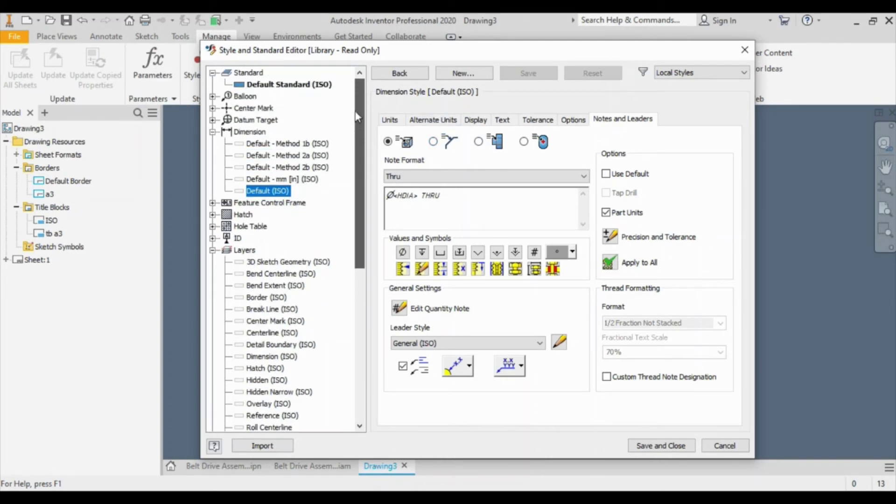
left_click(256, 133)
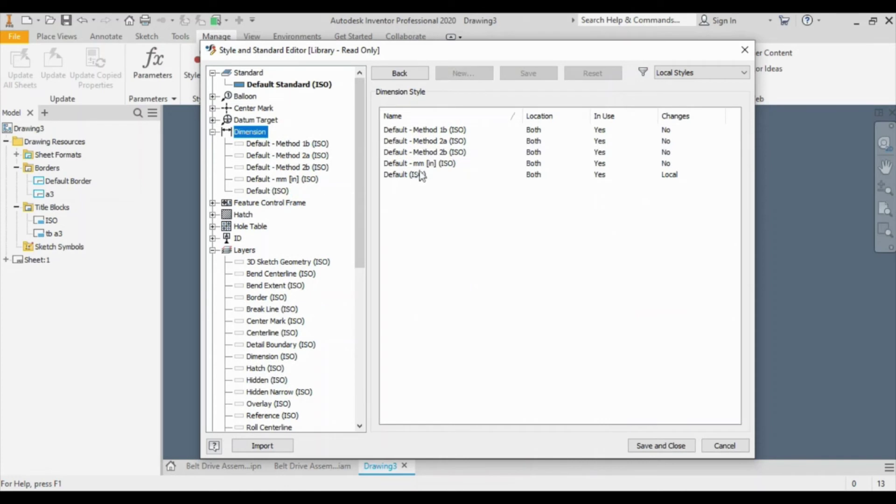
double_click(421, 175)
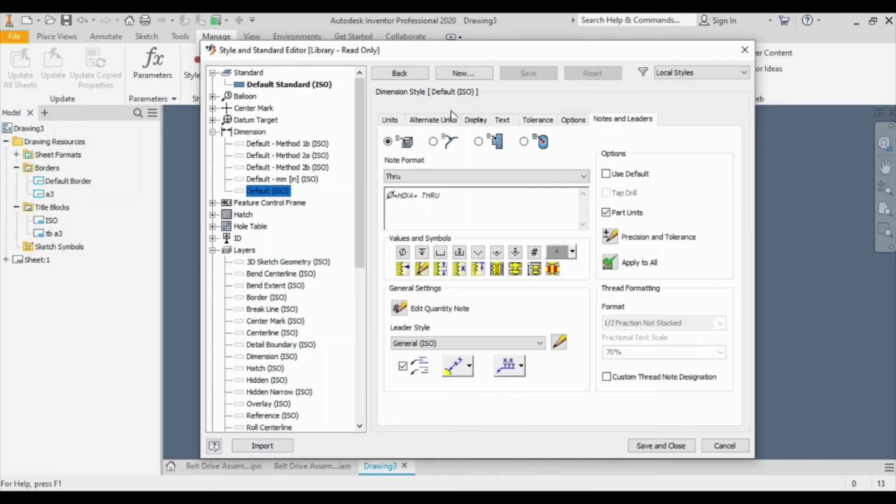
Set the tolerance text size of the Default (ISO) dimension style to 1,50 mm, then save and close the style edits.
left_click(573, 121)
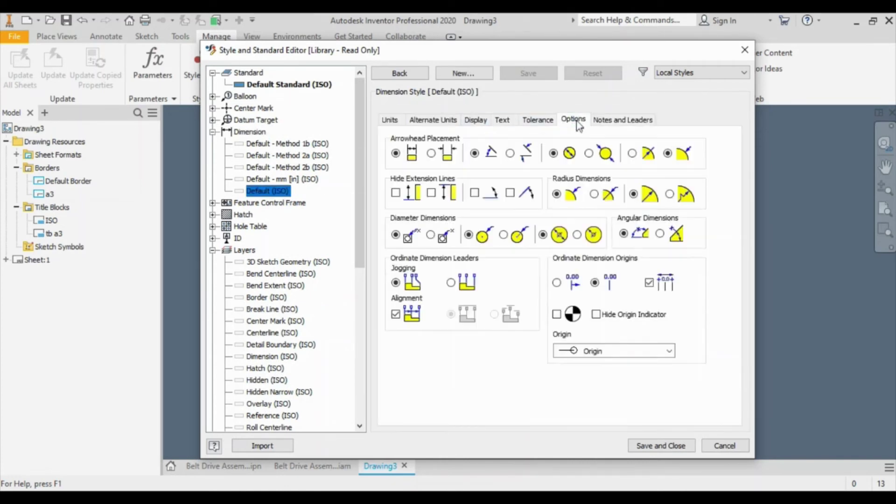
left_click(542, 121)
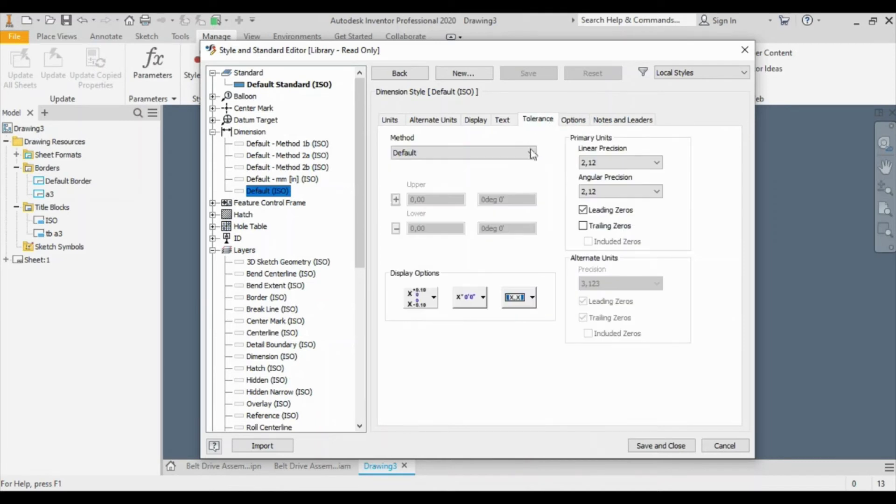
left_click(511, 153)
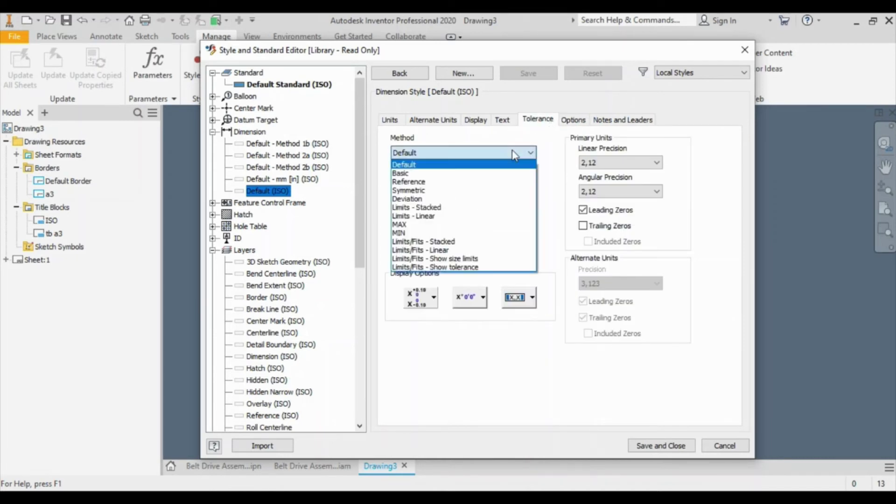
left_click(512, 122)
left_click(512, 123)
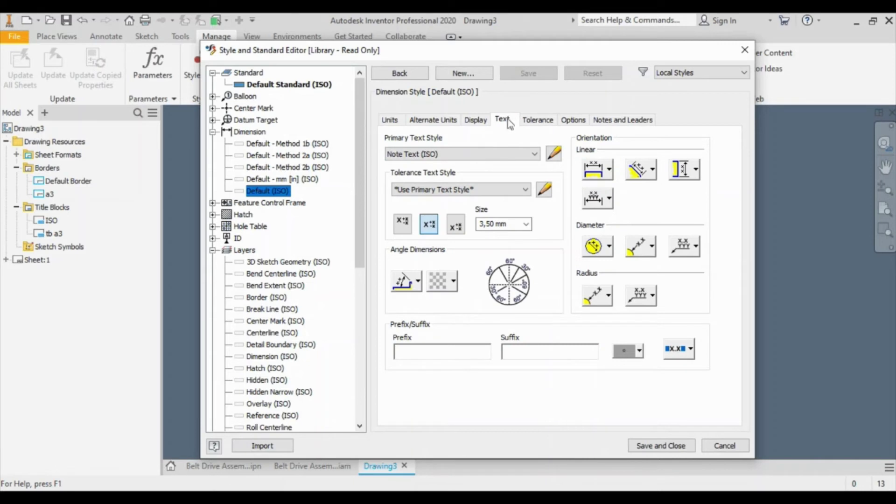
left_click(527, 224)
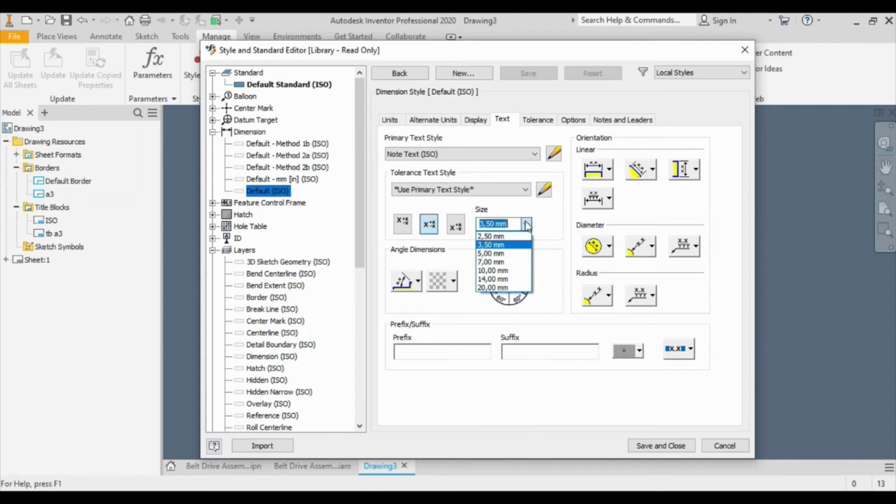
type("1,50")
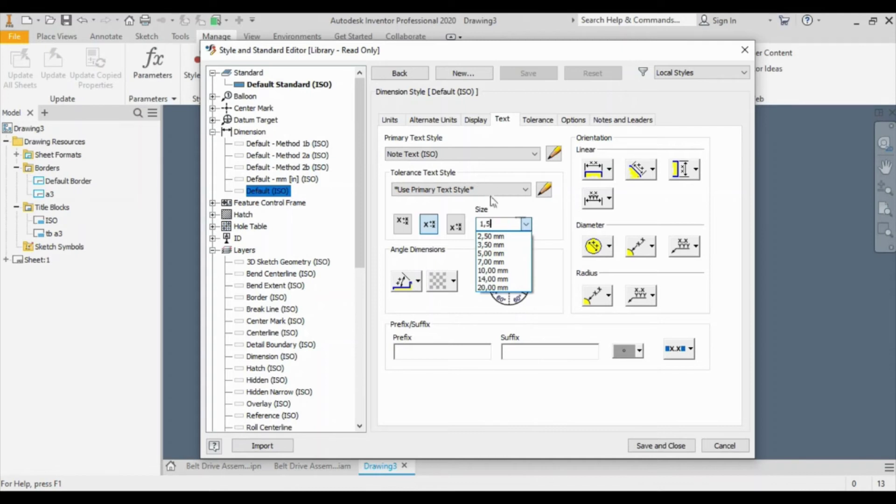
key("Return")
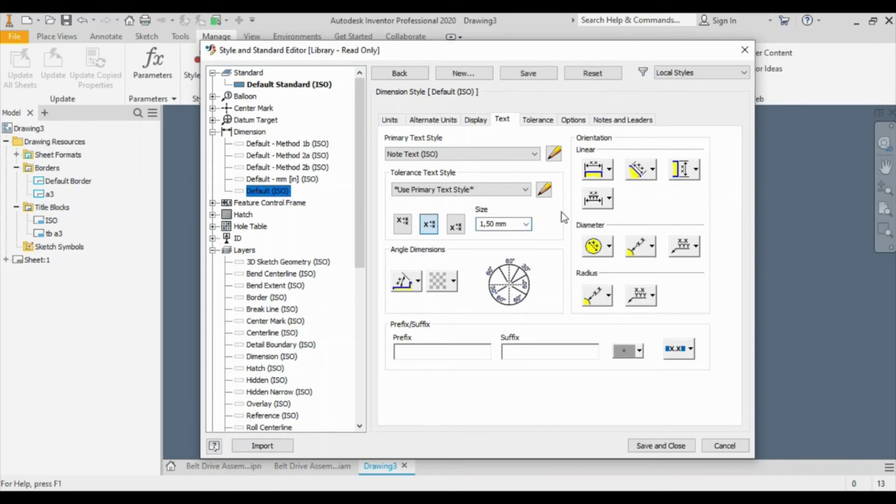
left_click(658, 445)
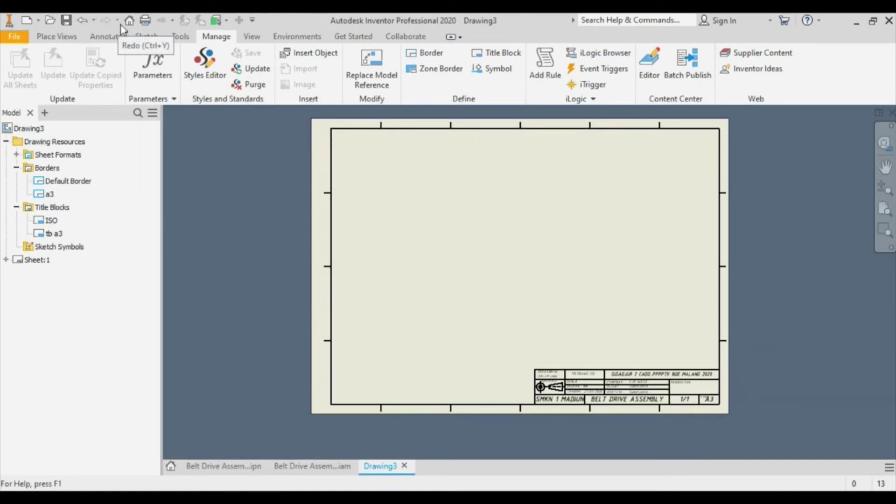
Define a new sketch symbol and start a text in the sheet's upper left area with the heading "General Notes :".
right_click(72, 246)
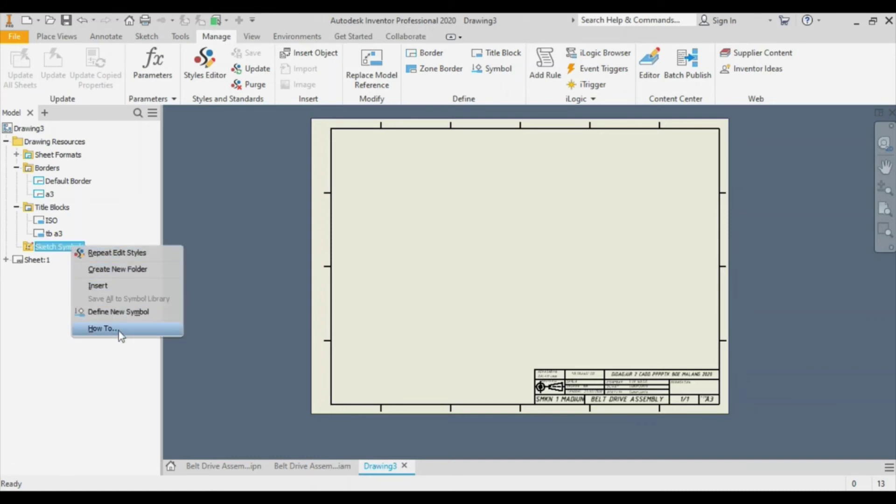
left_click(118, 311)
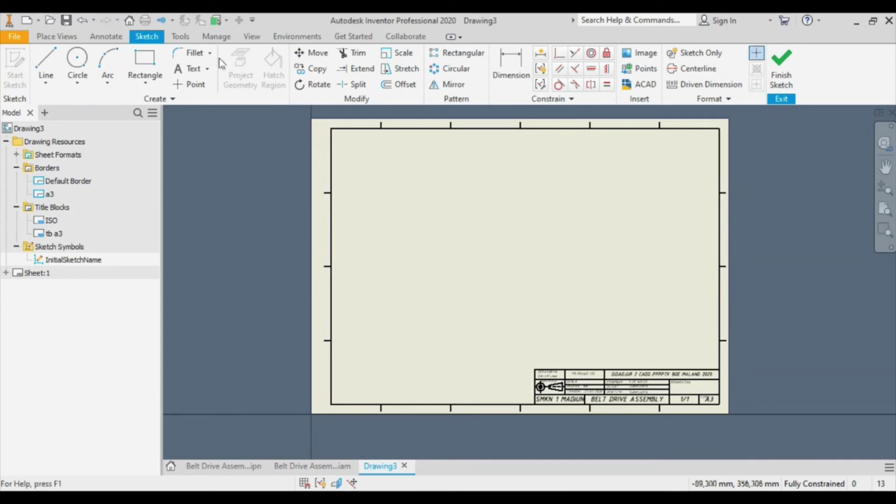
left_click(189, 69)
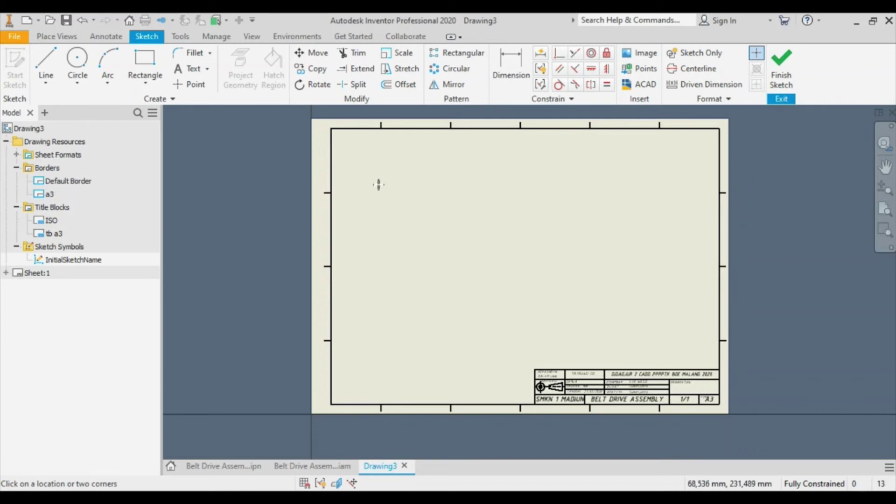
left_click(394, 180)
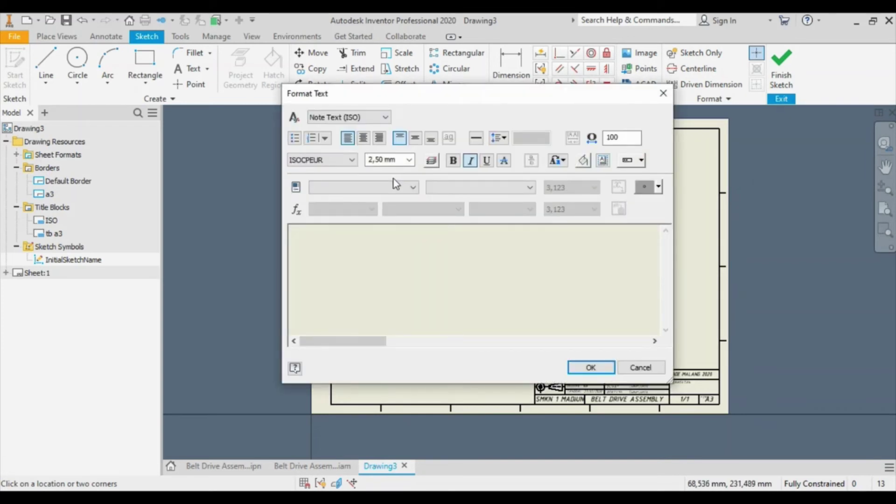
type("General No")
type("tes : ")
Add the notes "1. Deburr All Sharp Edges 0.3x45°" and "2. Unspesific Chamfer 1x45°" below the heading, each with a degree symbol.
type("1. De")
type("burr All ")
type("Sharp")
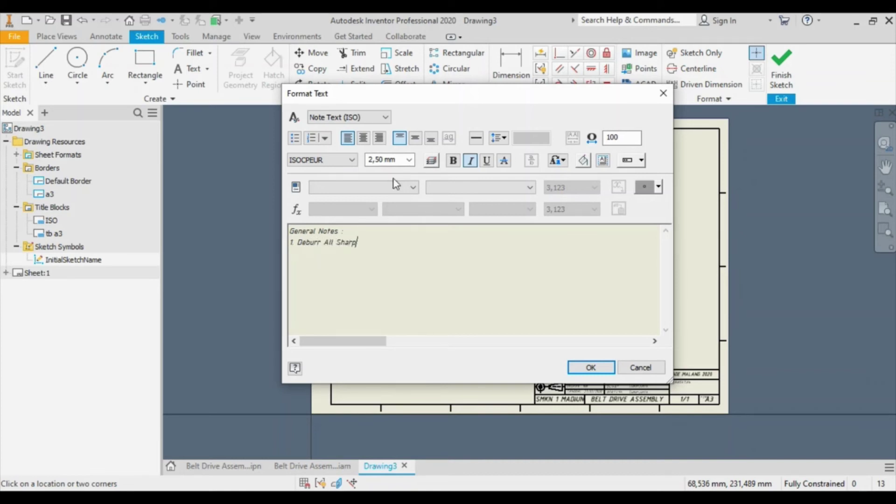
type(" Edges 0.3x45")
left_click(649, 189)
type("2. Unspesific ")
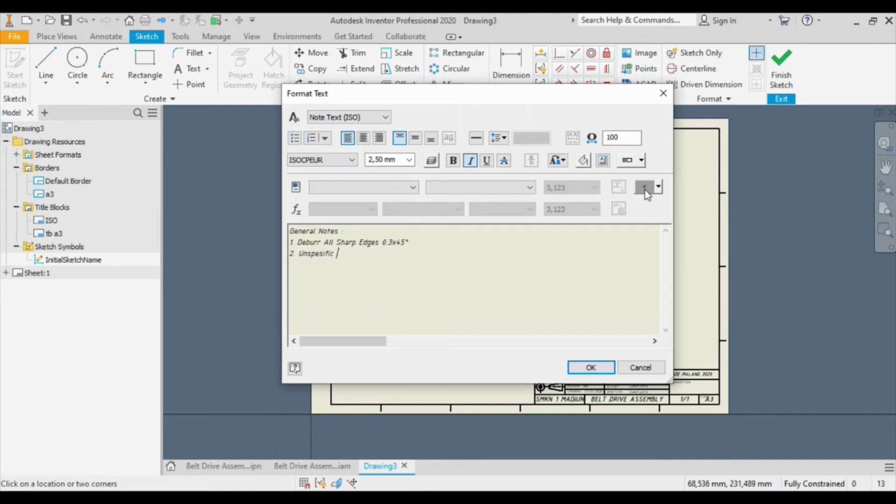
type("Chamfer 1x45")
left_click(645, 188)
Add the lines "3. Unspesific Rafii and Fillet 0,5" and "4. General Notes" to the symbol text.
type(". Unspesi")
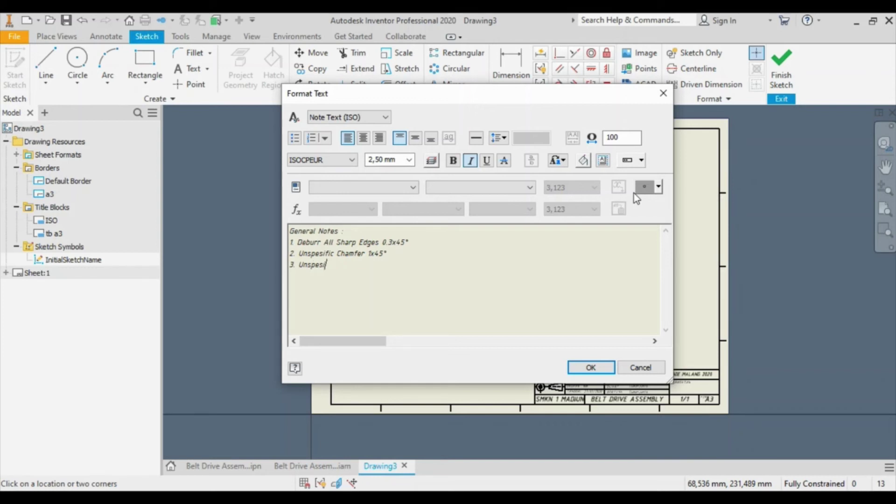
type("fic Rafii and Fillet 0,5")
key("Return")
type("4. Gena")
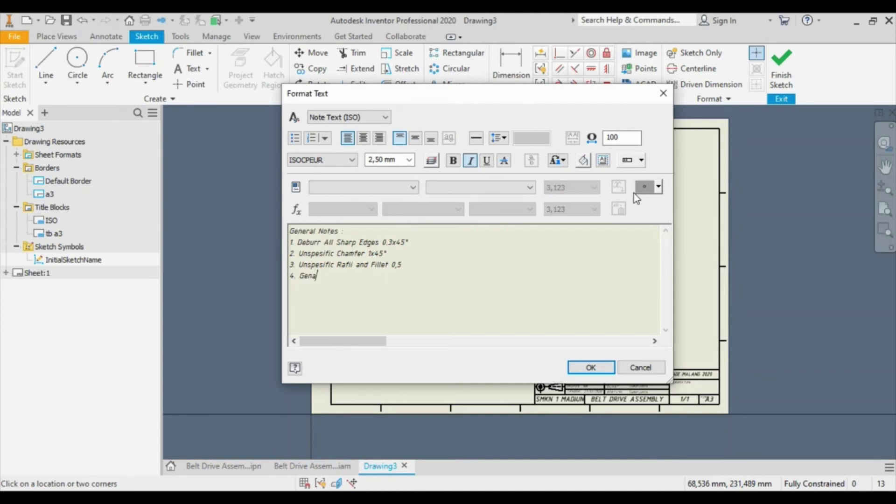
key("BackSpace")
type("eral Notes")
key("Return")
Add the sub-item "- Fundamental Tolerancing Principle ISO 8185" under note 4.
type("- Fundamental")
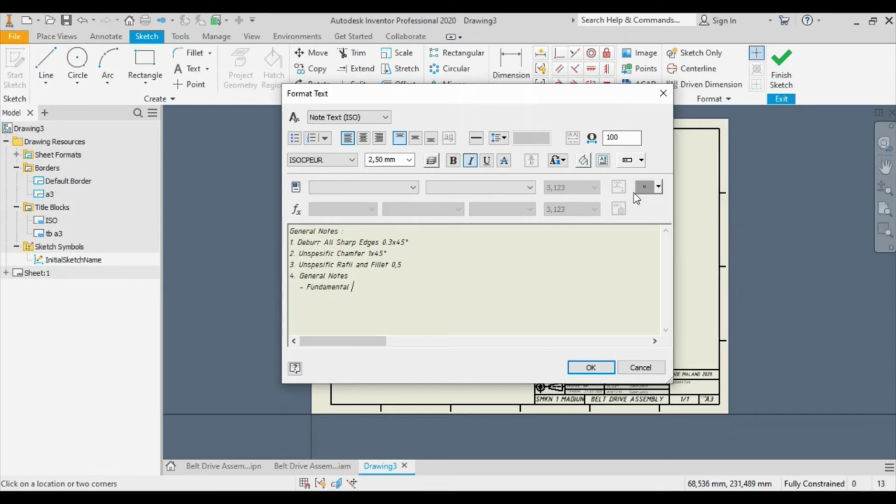
type(" Tolerancing Prin")
key("BackSpace")
type("ciple IS")
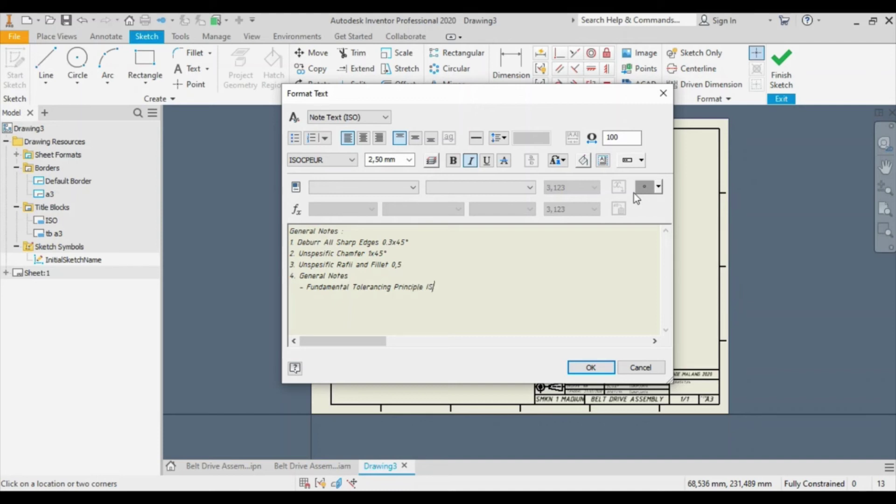
type("O 8185 ")
Add the sub-item "- Casting - ISO 8015 - CT10" under note 4 and begin another dashed line.
type("   - ")
type("Cas")
type("ting")
type("- ISO ")
type("801")
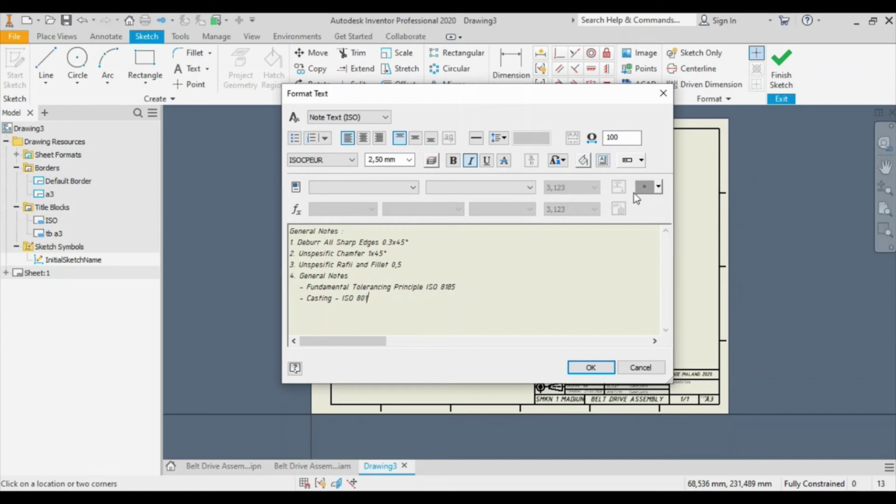
type("5 - CT10   - ")
Complete the dashed line under note 4 as "- Permissible Machining Tolerance = ISO 2768 -mK".
type("Permi")
type("ssible ")
type("Tolerance = ISO 2768 -mk")
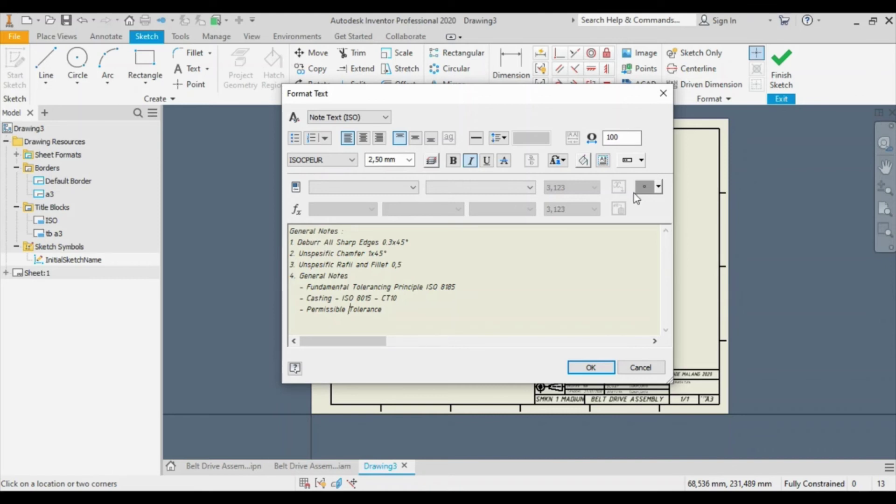
type("Machining Tolerance = ISO 27")
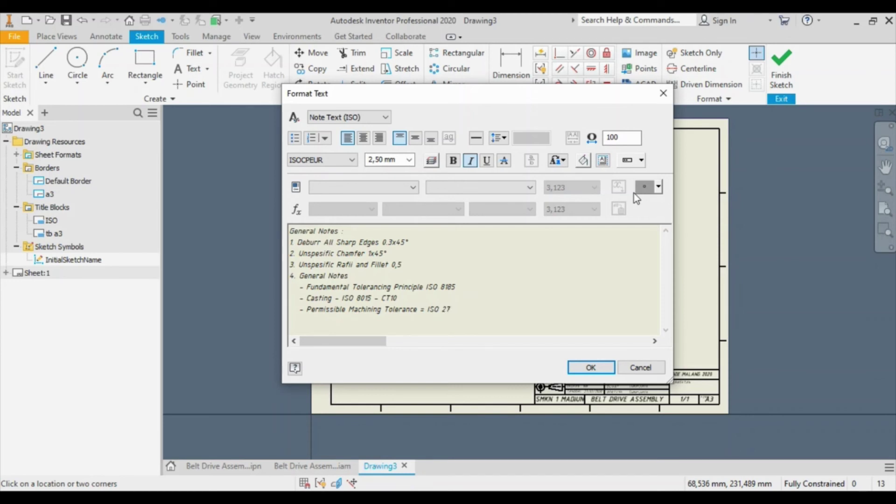
type("68 -mK")
key("Return")
Add the lines "- Geometric Tolerance = ISO 1101" and "5. Side Angle 1°", and accept the symbol text.
type("- Geometric Tolerance")
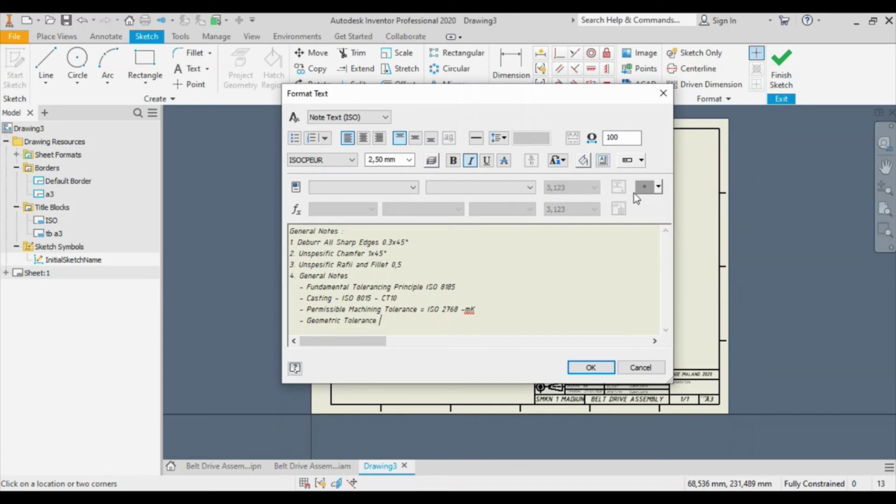
type(" = ISO 1101")
key("Return")
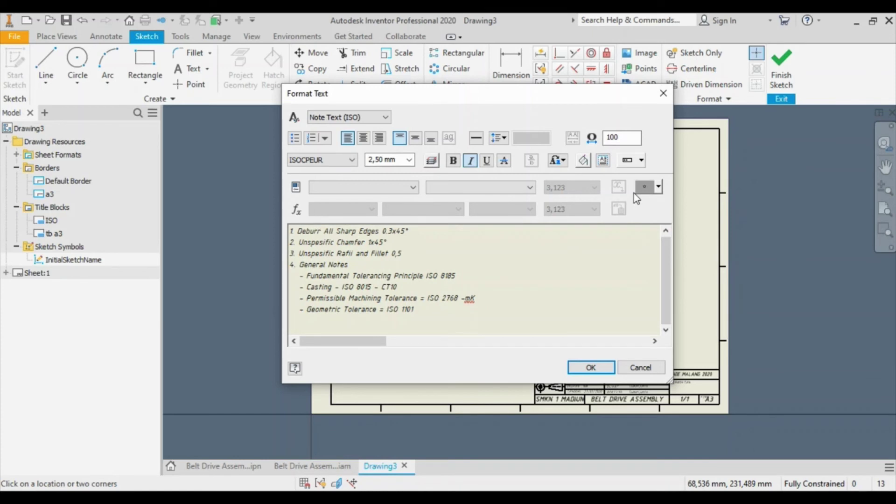
type("5. Side Angle 1")
left_click(643, 187)
key("Return")
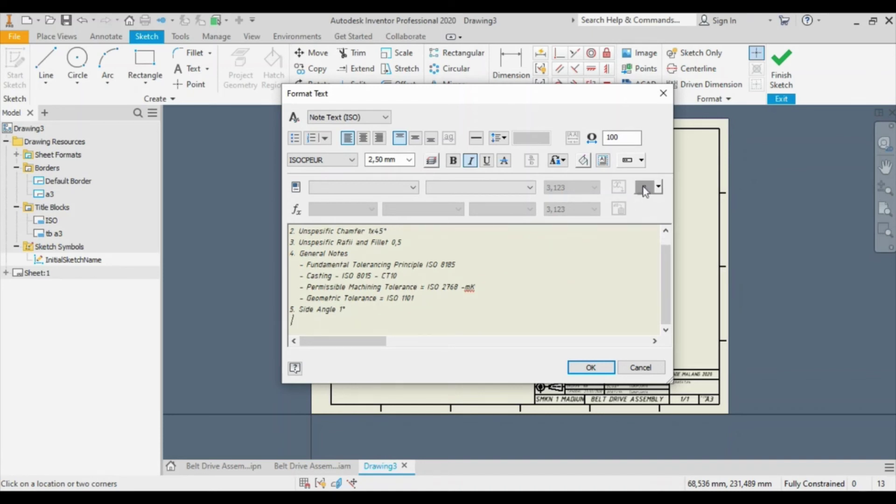
left_click(590, 367)
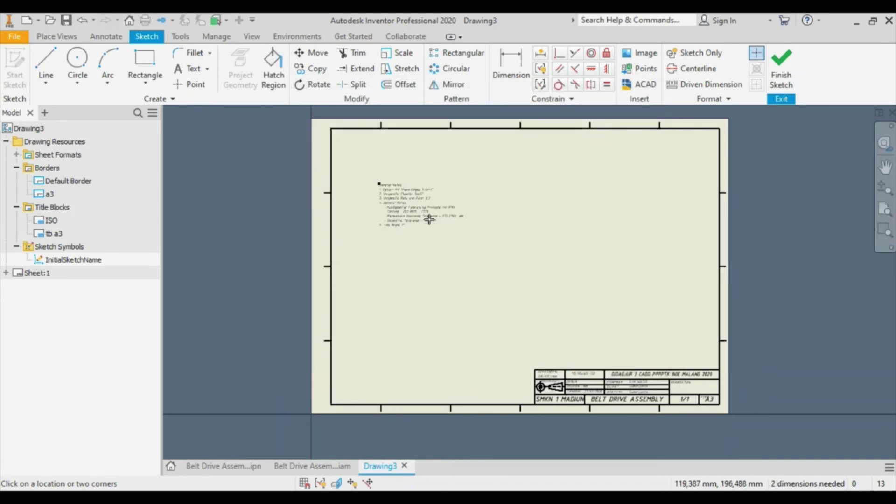
Finish the symbol sketch and save it under the name "general notes".
left_click(778, 70)
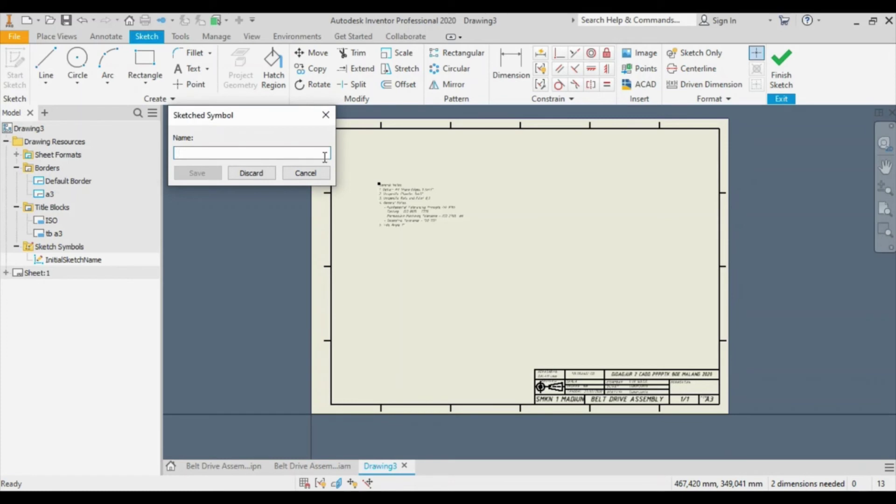
type("general notes")
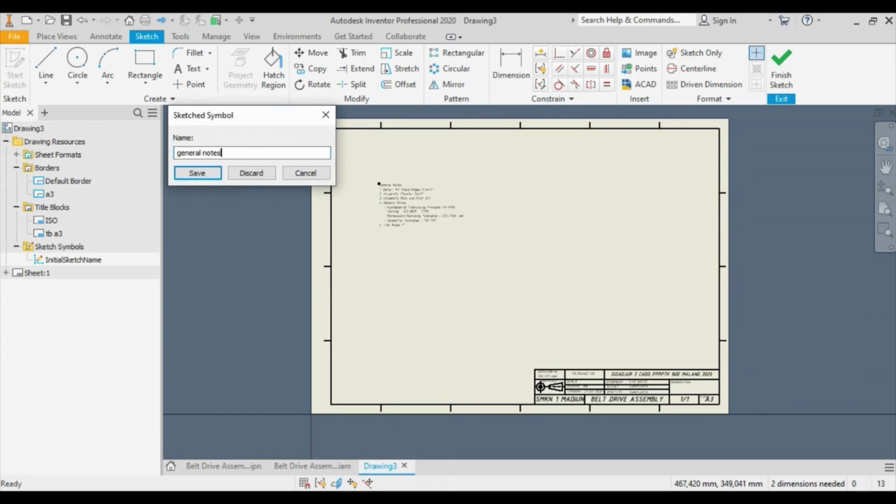
left_click(197, 172)
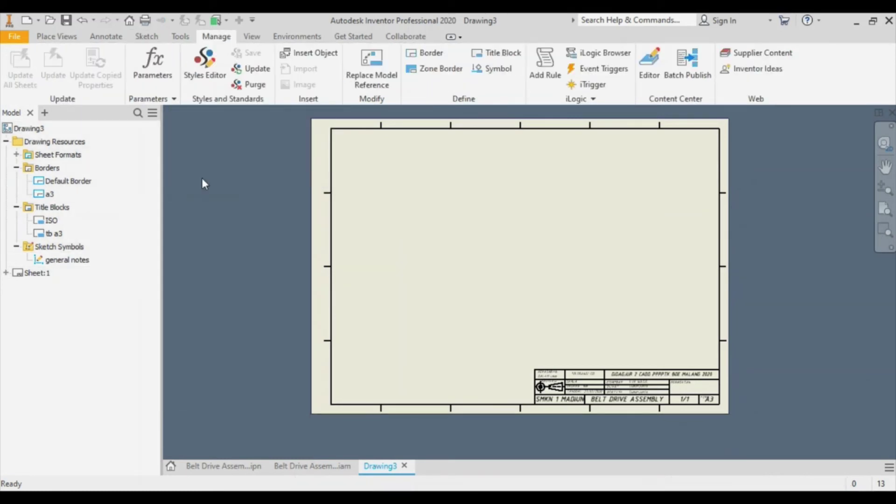
Define another new sketch symbol and start a text in the sheet's upper left area.
right_click(67, 252)
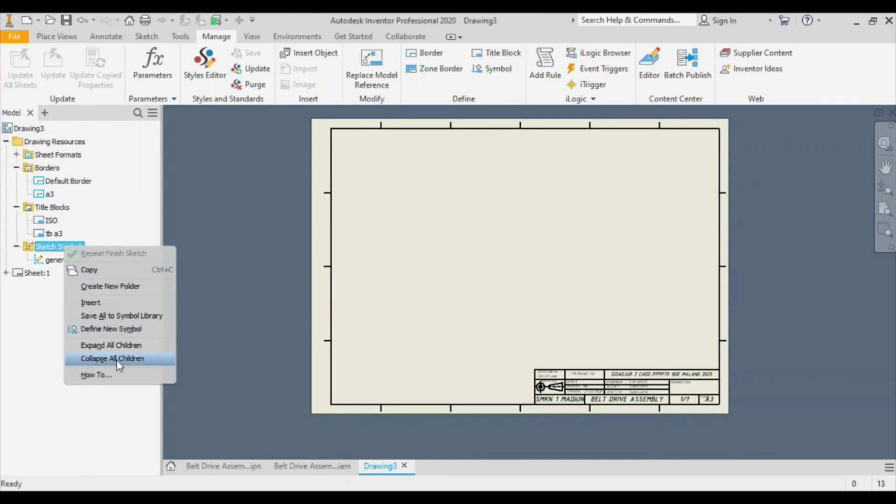
left_click(51, 245)
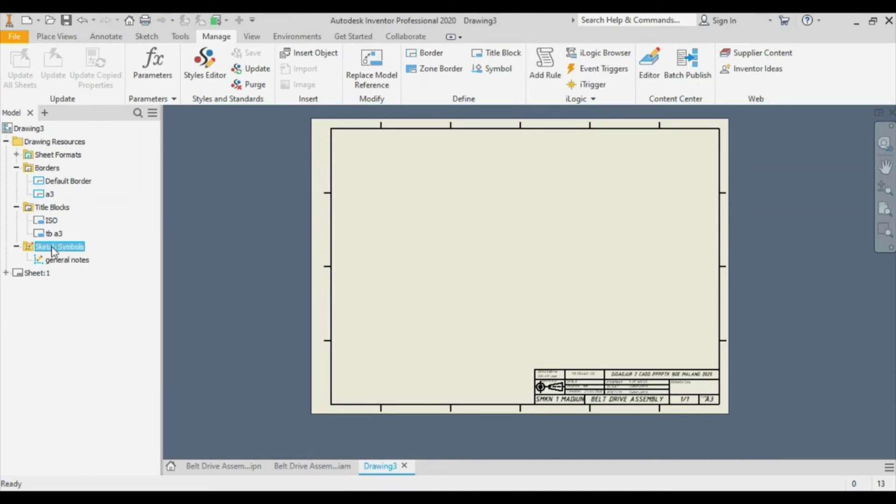
right_click(52, 246)
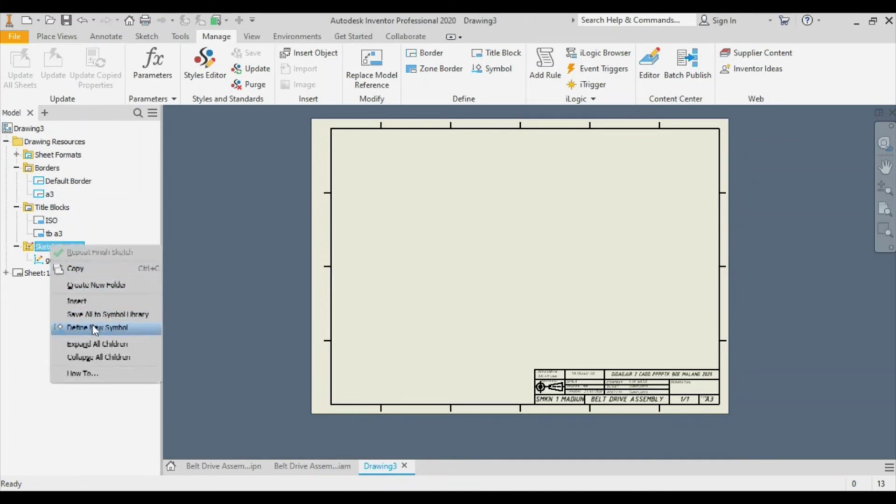
left_click(93, 327)
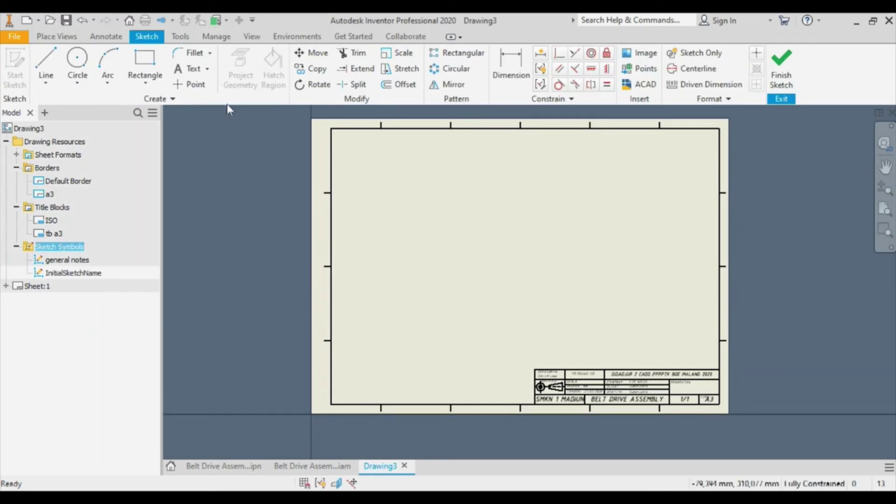
left_click(189, 68)
left_click(391, 181)
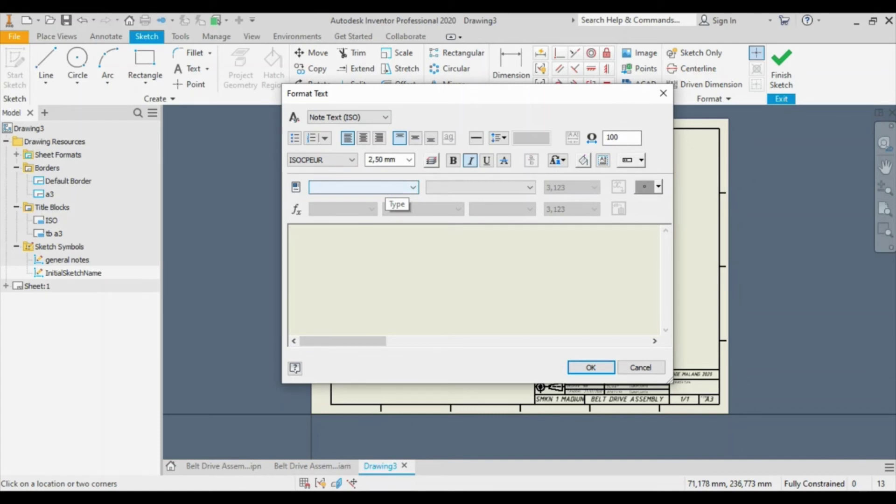
Enter "Unspesific Scale" as the first line of the symbol text and "Isometric View" as the second.
type("Unspesific Scal")
key("BackSpace")
key("BackSpace")
type("ale")
key("Return")
type("Isometric View")
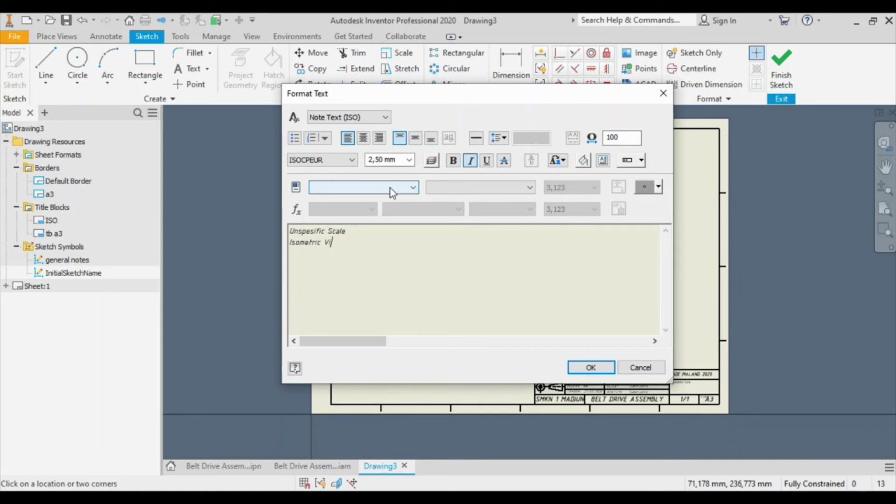
Underline the first line "Unspesific Scale" of the symbol text.
key("Up")
key("Left")
key("Left")
key("Left")
key("Home")
key("shift+Right")
key("shift+Right")
key("shift+Right")
key("shift+Right")
key("shift+Right")
key("shift+Right")
key("shift+Right")
key("shift+Right")
key("shift+Right")
key("shift+Right")
key("shift+Right")
key("shift+Right")
key("shift+Right")
key("shift+Right")
key("shift+Right")
key("shift+Right")
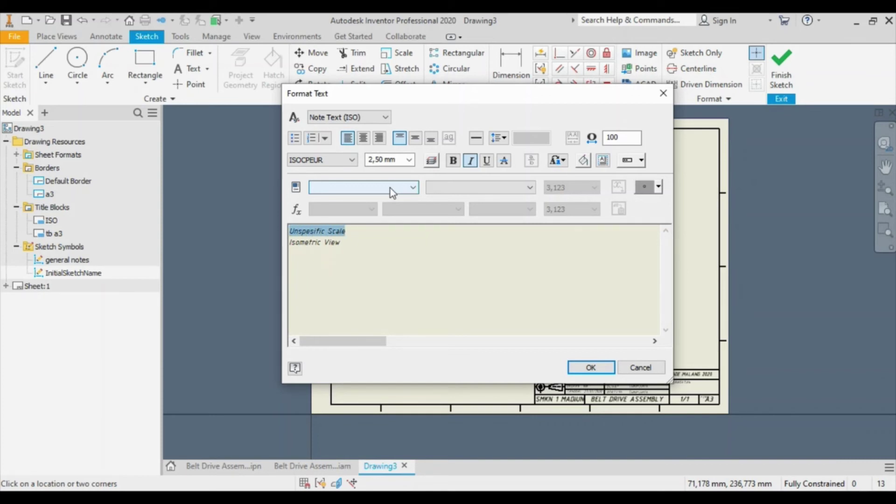
left_click(486, 160)
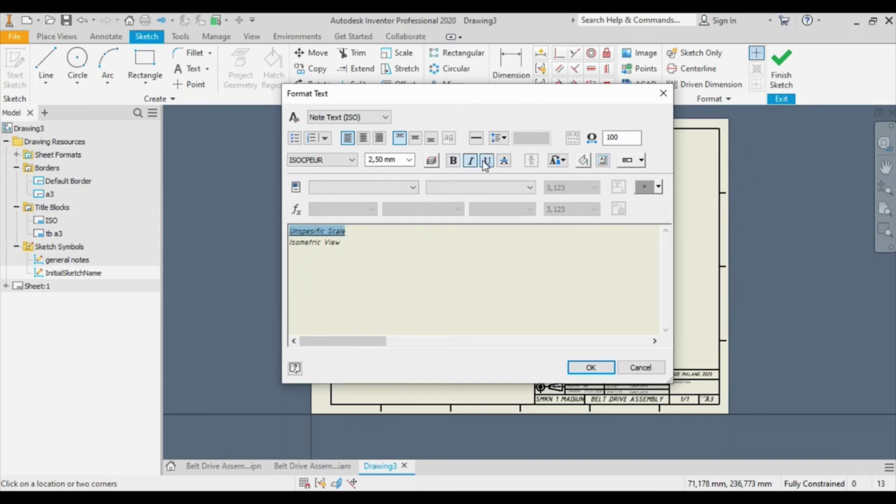
Set both lines of the symbol text to 3,50 mm height and bold, and accept the text.
left_click(378, 235)
key("ctrl+a")
left_click(409, 160)
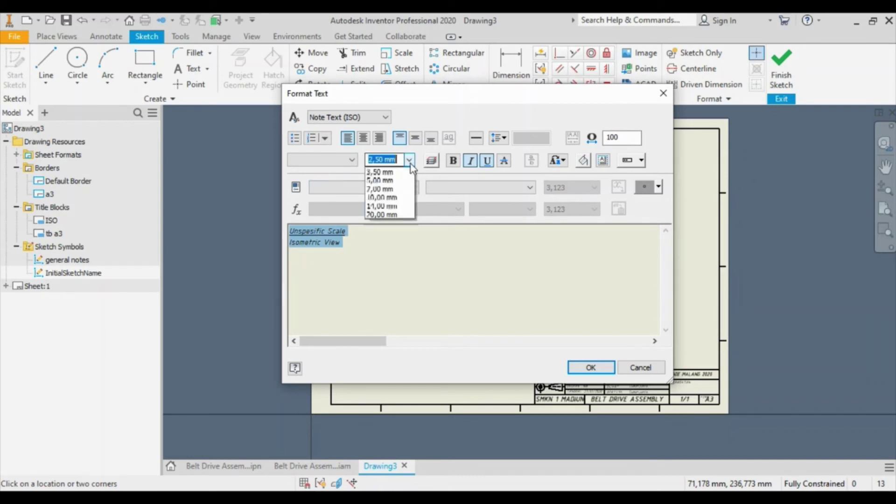
left_click(402, 196)
left_click(452, 160)
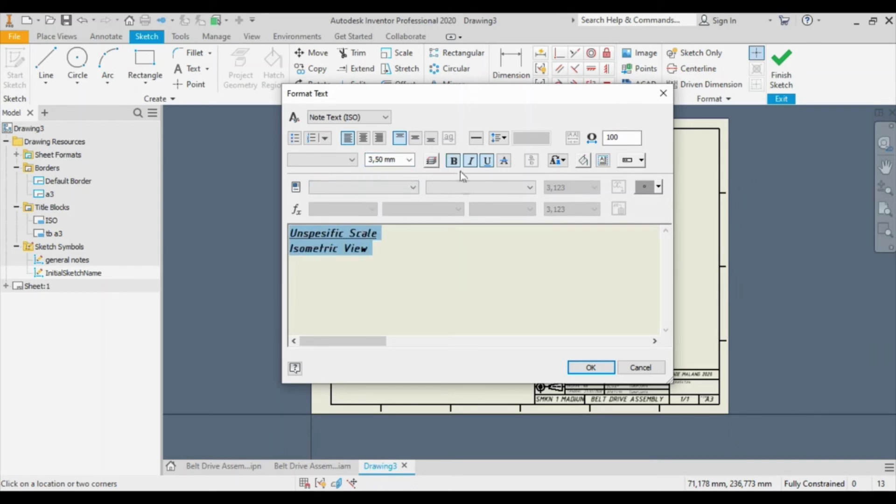
left_click(591, 368)
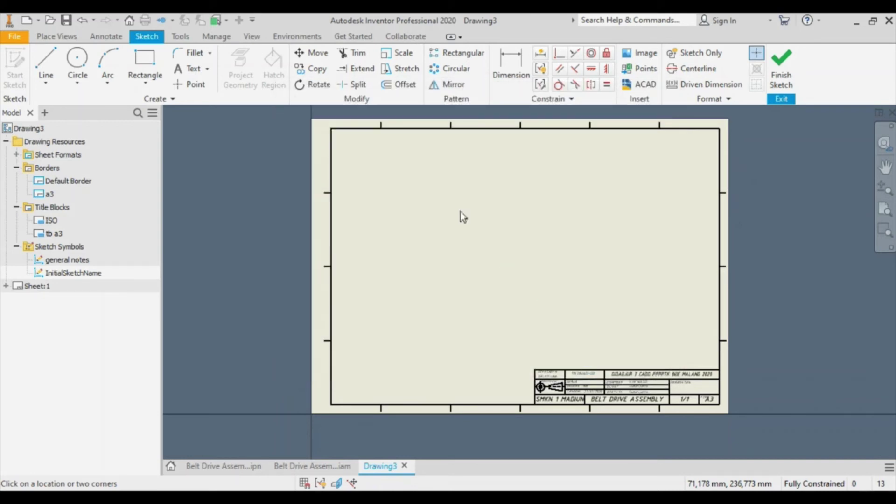
Finish the isometric label's symbol sketch and save it under the name "isometic".
left_click(781, 69)
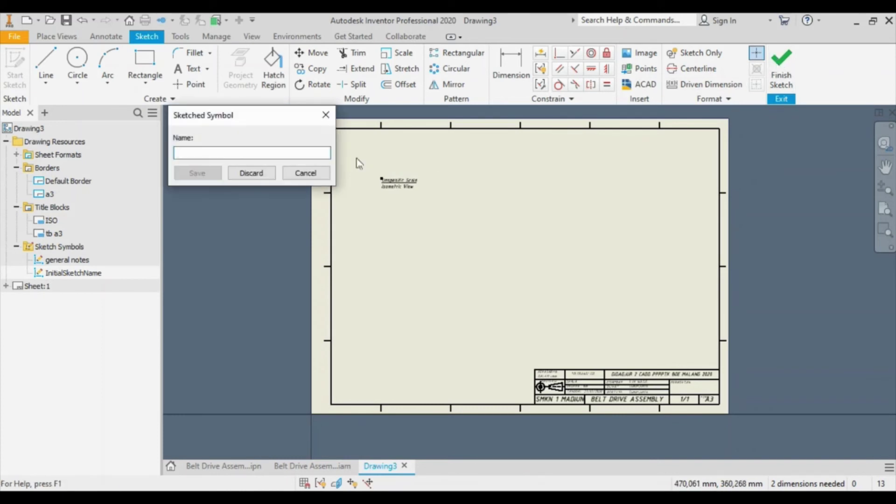
type("isome")
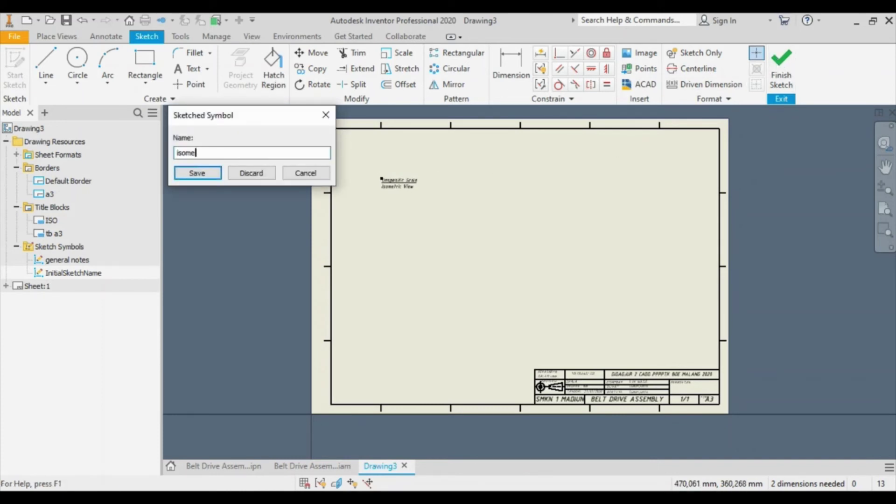
type("tic")
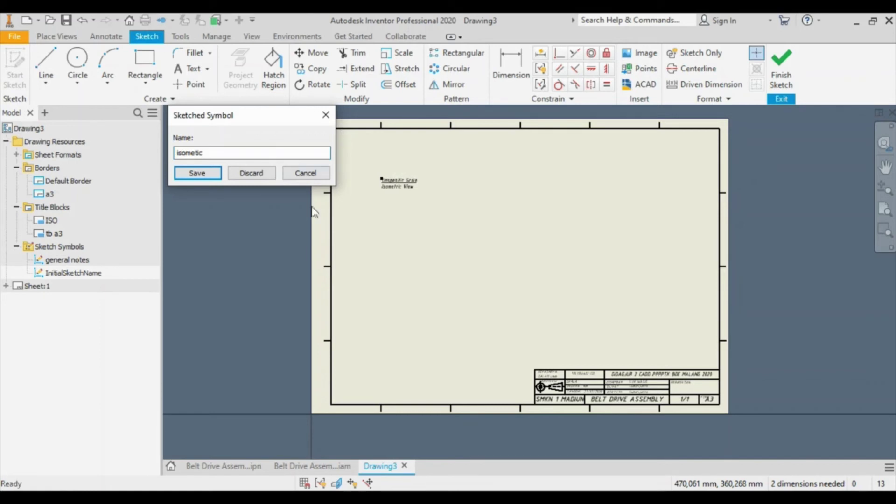
left_click(191, 173)
Define a new sketch symbol and enter the text "BASE" in the sheet's upper left area.
right_click(52, 246)
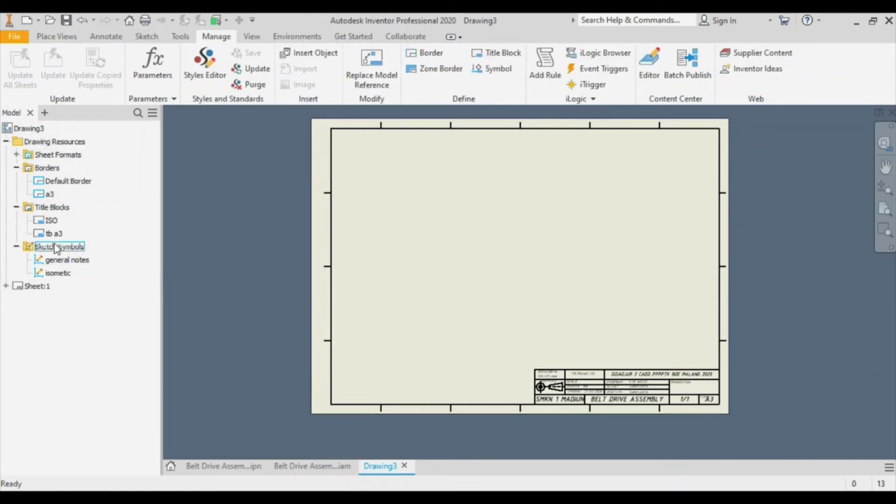
left_click(110, 325)
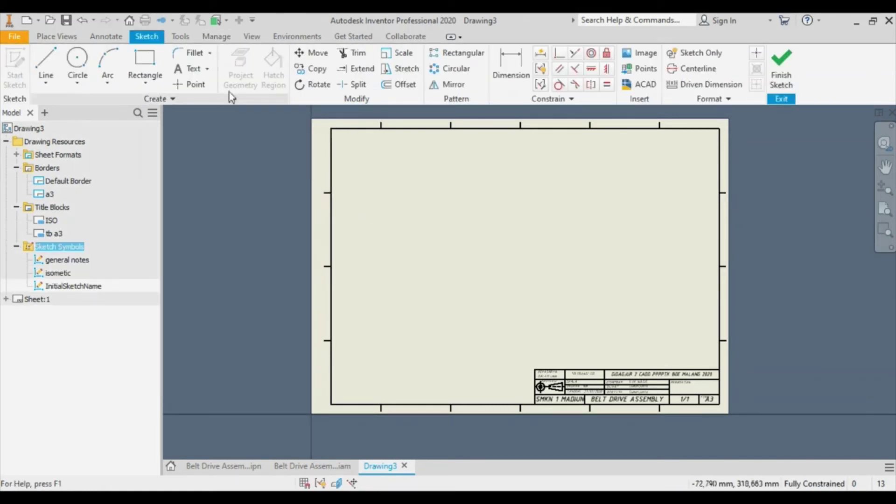
left_click(193, 70)
left_click(396, 179)
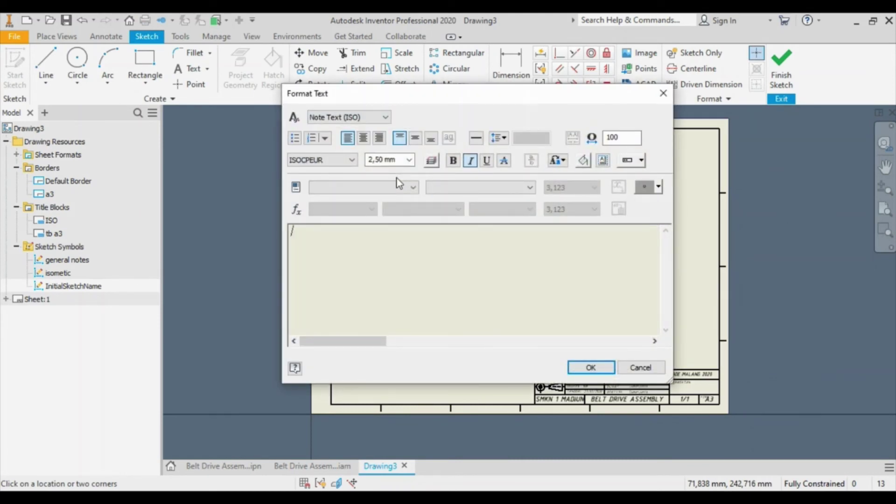
type("BASE")
Format the "BASE" text with 3,50 mm height and bold, and accept it.
key("ctrl+a")
left_click(387, 160)
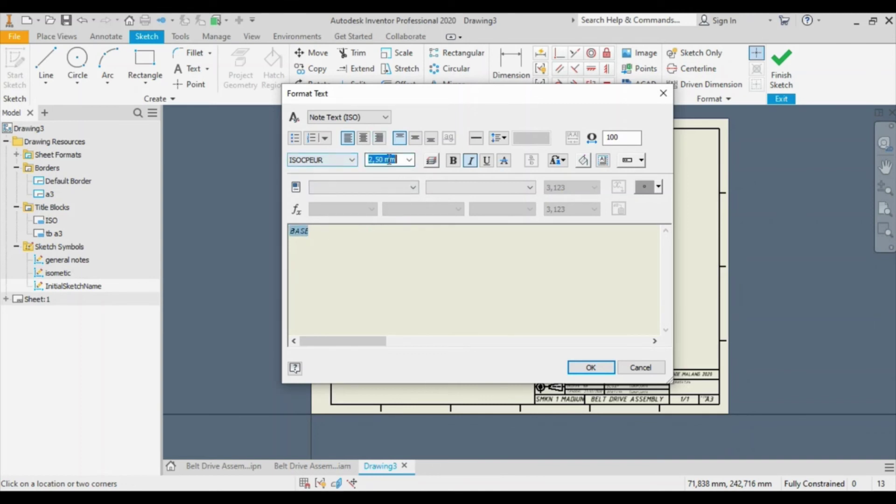
left_click(407, 161)
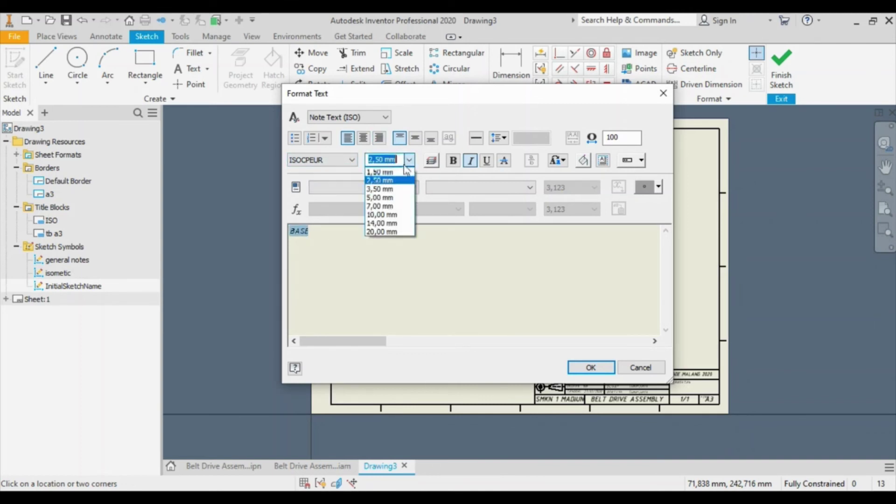
left_click(391, 189)
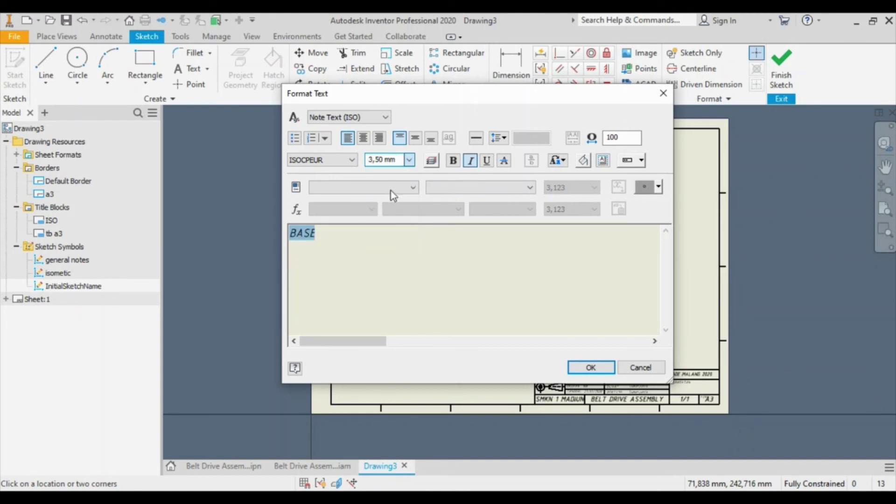
left_click(454, 162)
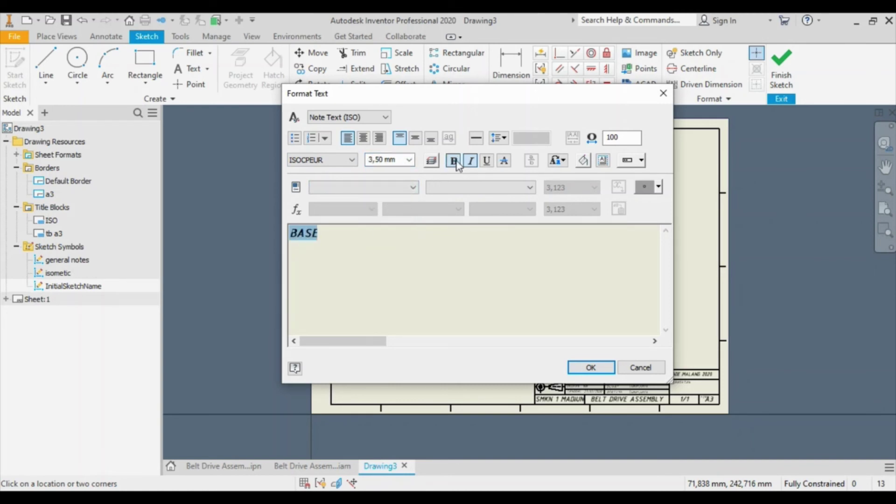
left_click(590, 367)
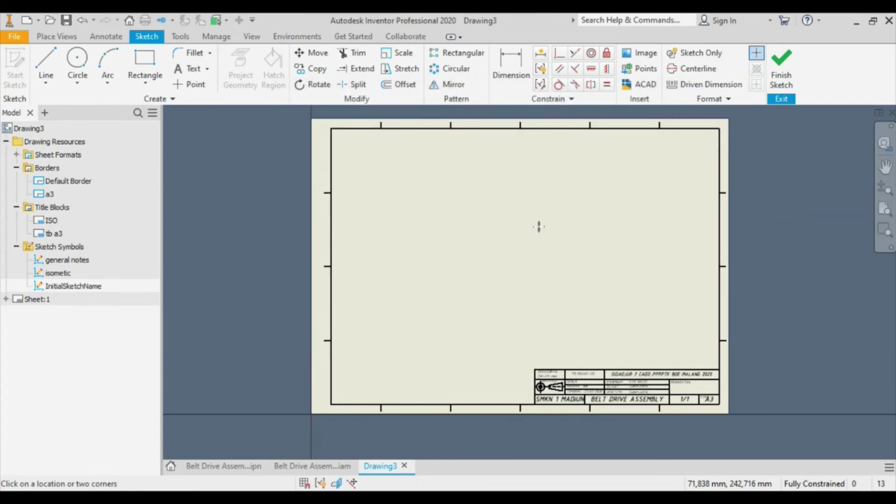
Finish the symbol sketch and save it under the name "base".
left_click(780, 70)
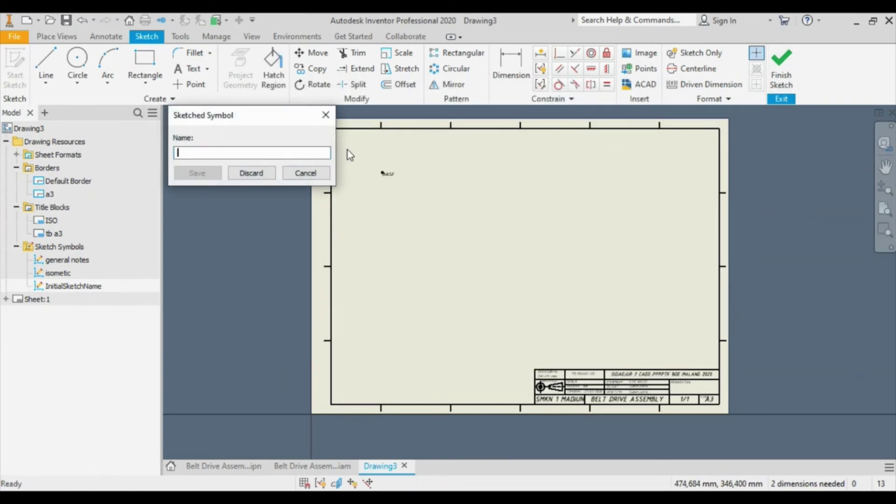
type("base")
left_click(197, 173)
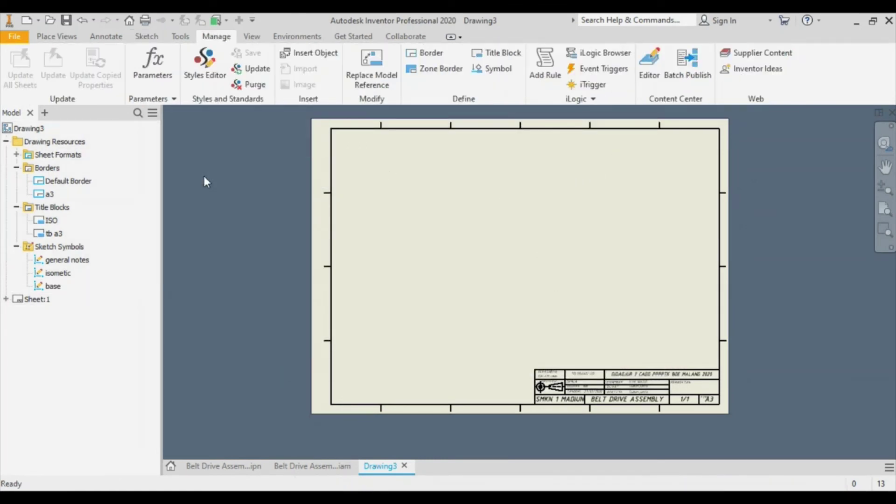
Define a new sketch symbol and enter the text "HOUSING" in the sheet's upper left area.
right_click(60, 246)
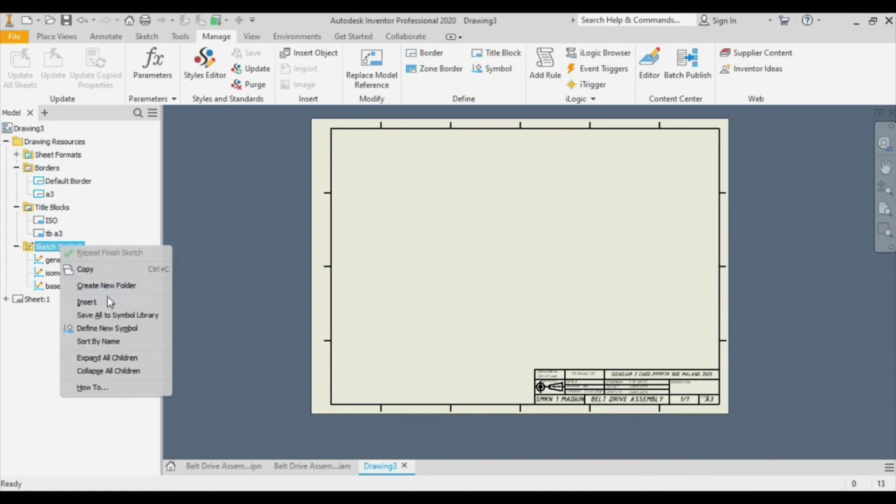
left_click(112, 328)
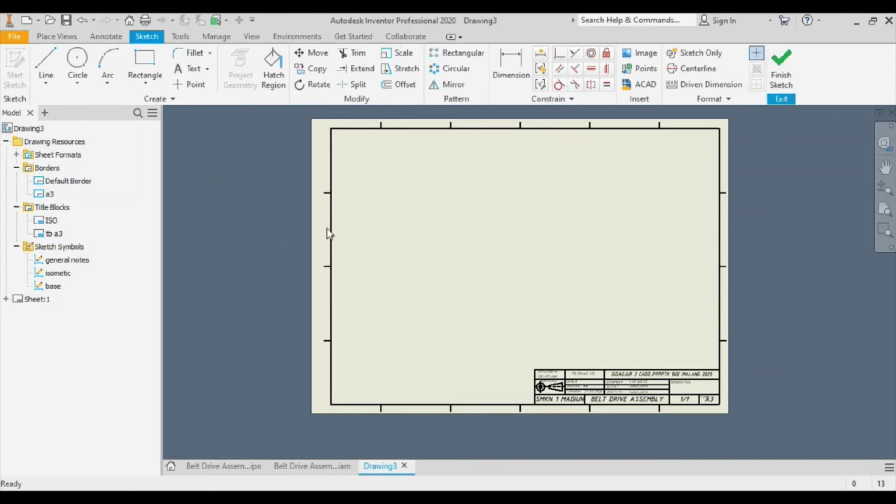
left_click(188, 69)
left_click(373, 173)
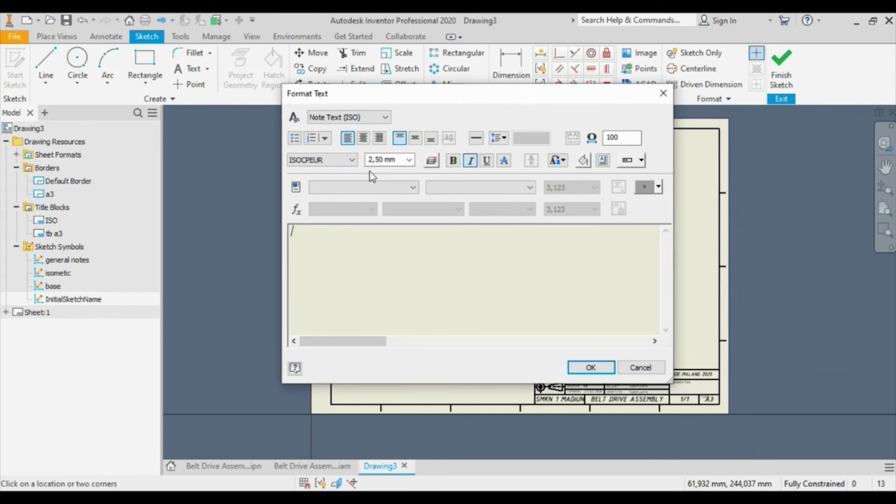
type("HOUSING")
Format the "HOUSING" text with 3,50 mm height and bold, and accept it.
left_click_drag(355, 231, 160, 231)
left_click(408, 160)
left_click(379, 189)
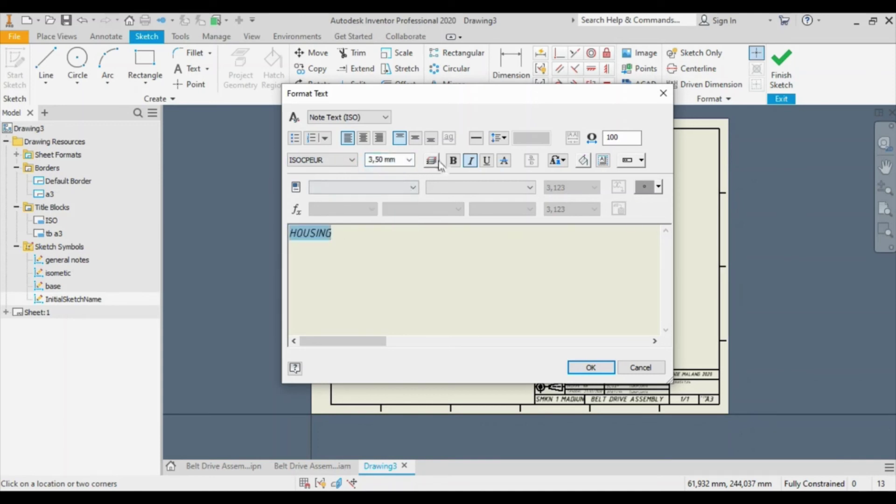
left_click(453, 160)
left_click(574, 367)
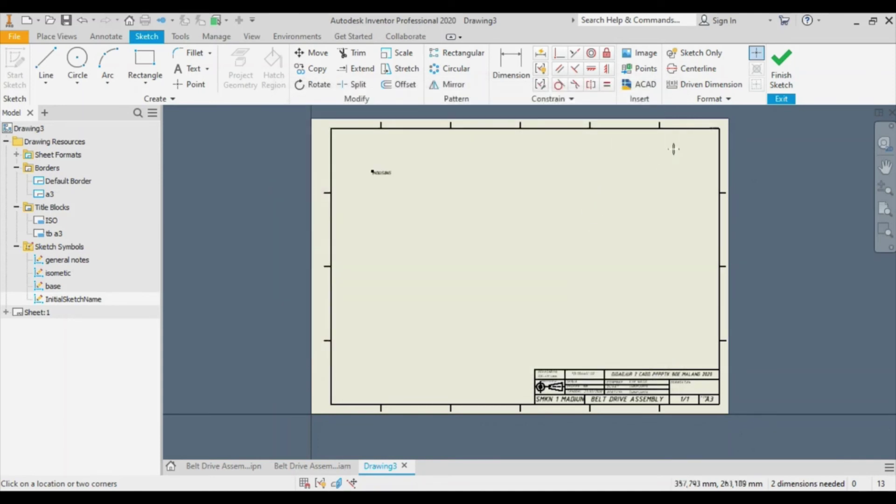
Finish the symbol sketch and save it under the name "housing".
left_click(781, 66)
type("housing")
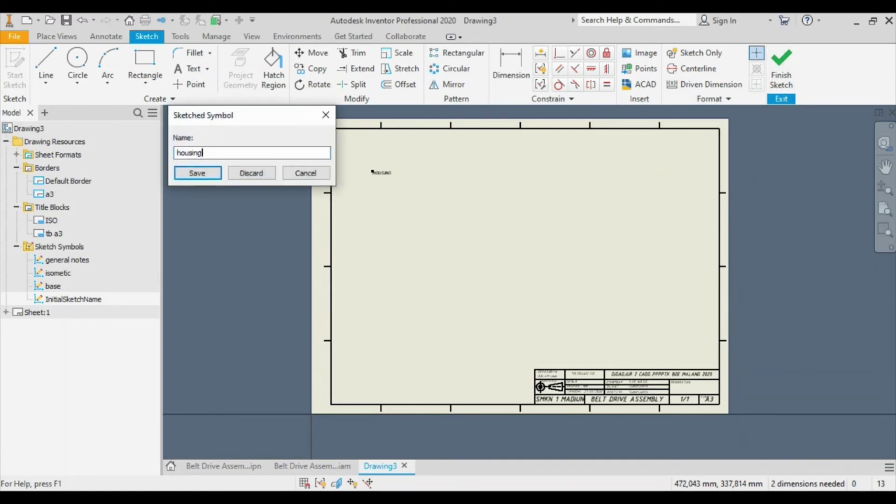
left_click(218, 176)
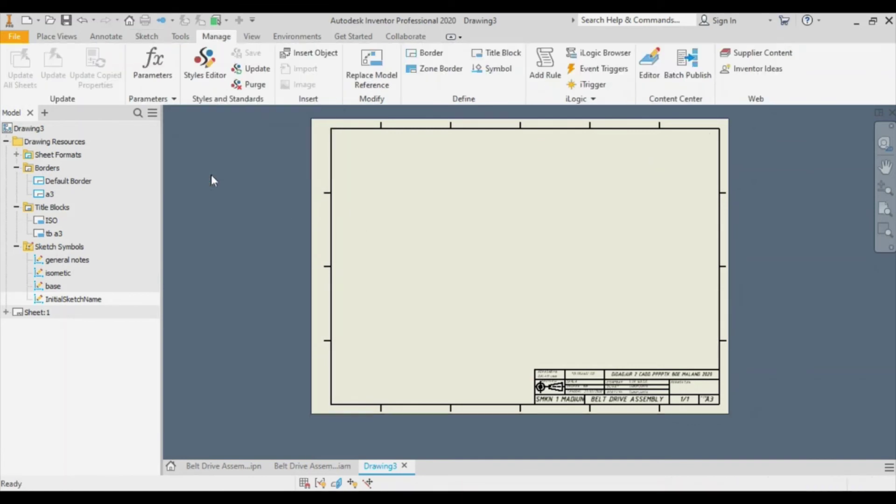
Define a new sketch symbol and enter the text "PULLEY" in the sheet's upper left area.
right_click(84, 252)
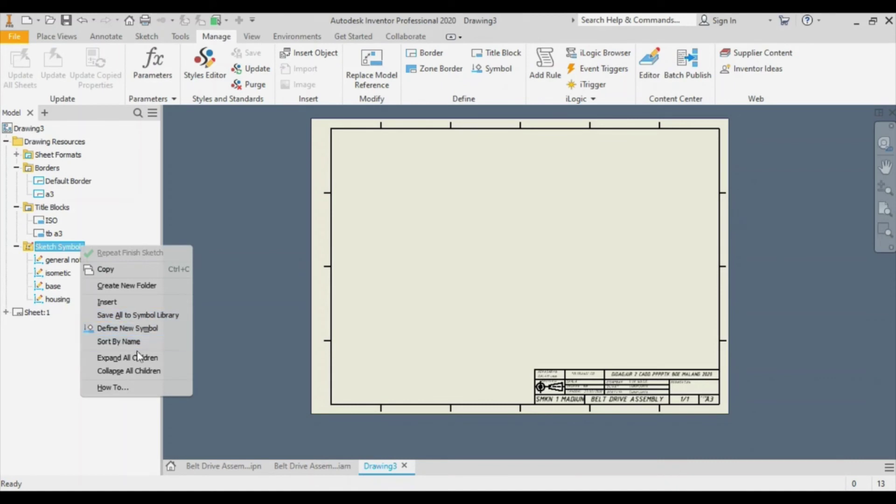
left_click(140, 329)
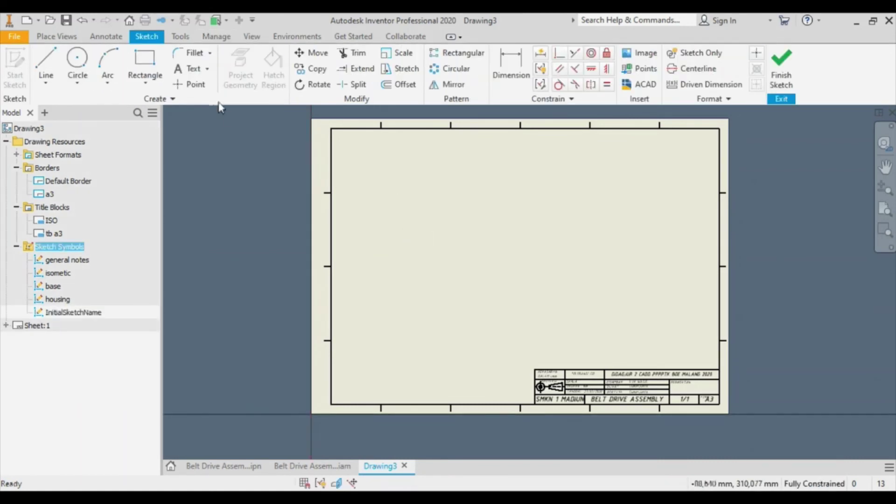
left_click(189, 84)
left_click(408, 172)
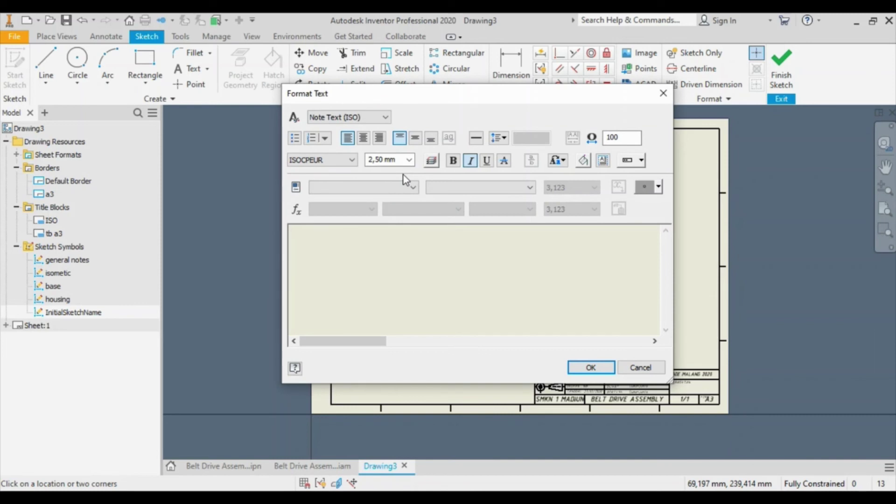
type("PULLEY")
Format the "PULLEY" text with 3,50 mm height and bold, and accept it.
key("ctrl+a")
left_click(409, 160)
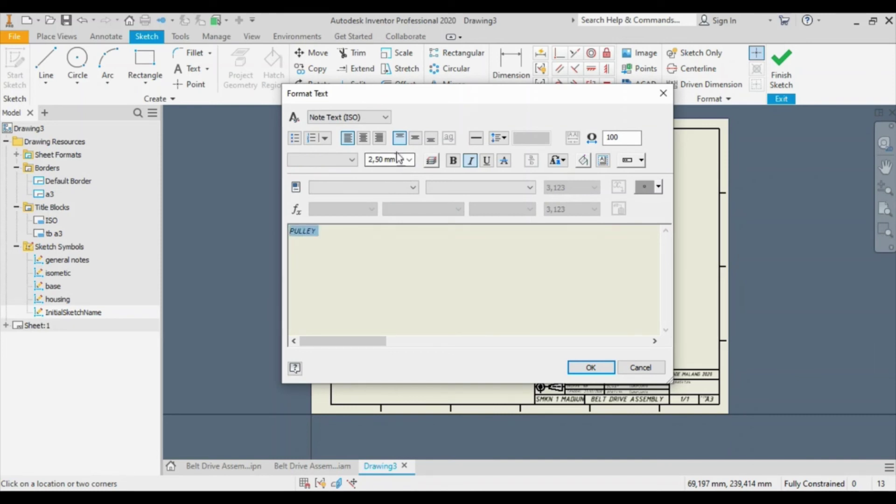
left_click(379, 172)
left_click(452, 160)
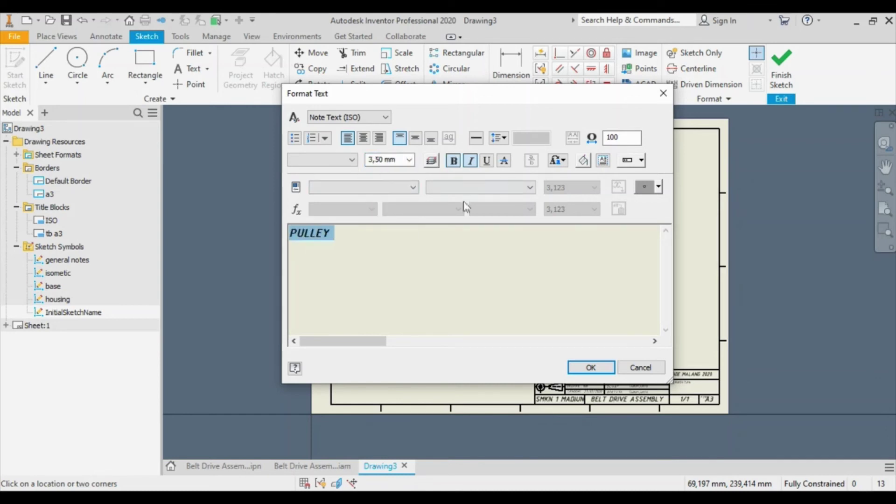
left_click(579, 371)
Finish the symbol sketch and save it under the name "pulley".
left_click(779, 75)
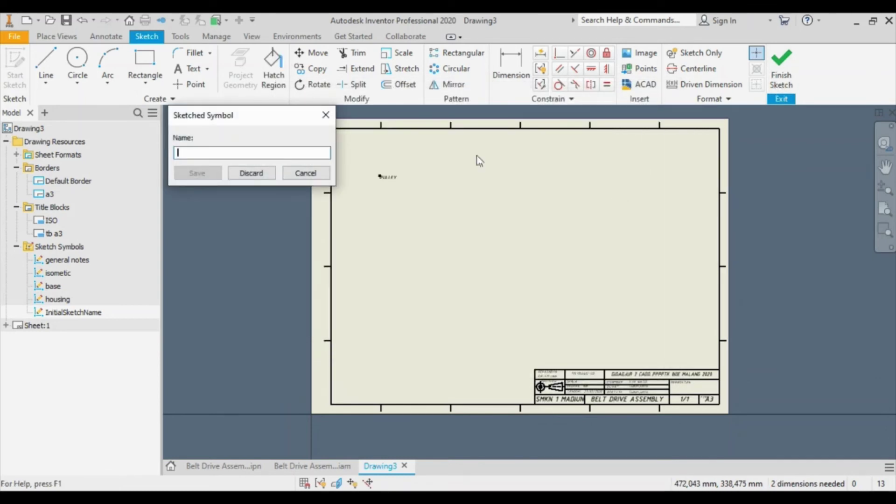
type("pulley")
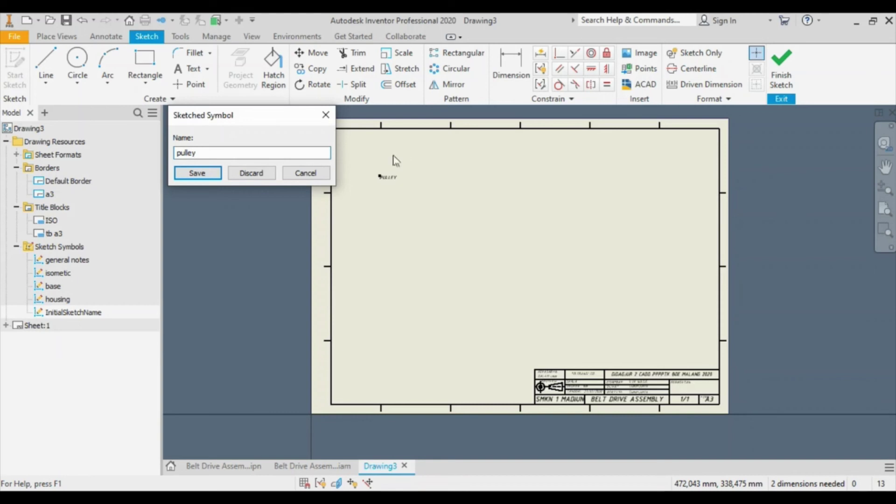
left_click(190, 174)
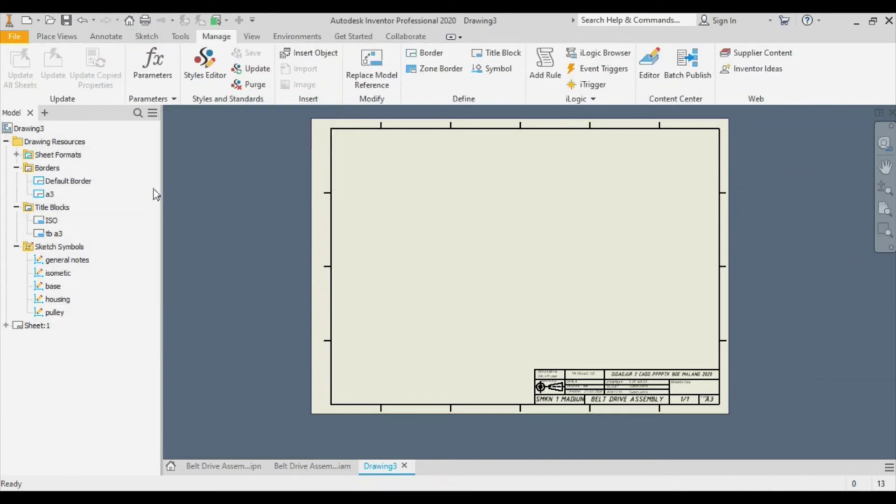
Define a new sketch symbol and enter the text "SHAFT" in the sheet's upper left area.
right_click(75, 246)
left_click(119, 325)
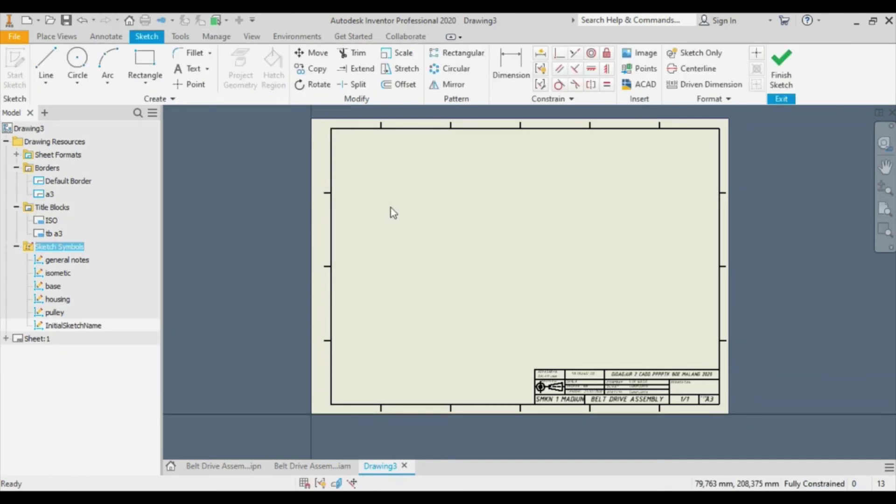
left_click(180, 74)
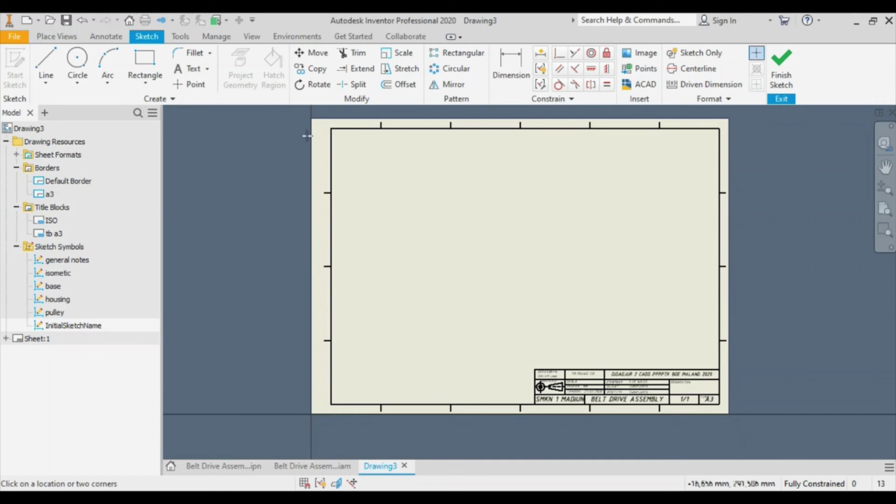
left_click(408, 171)
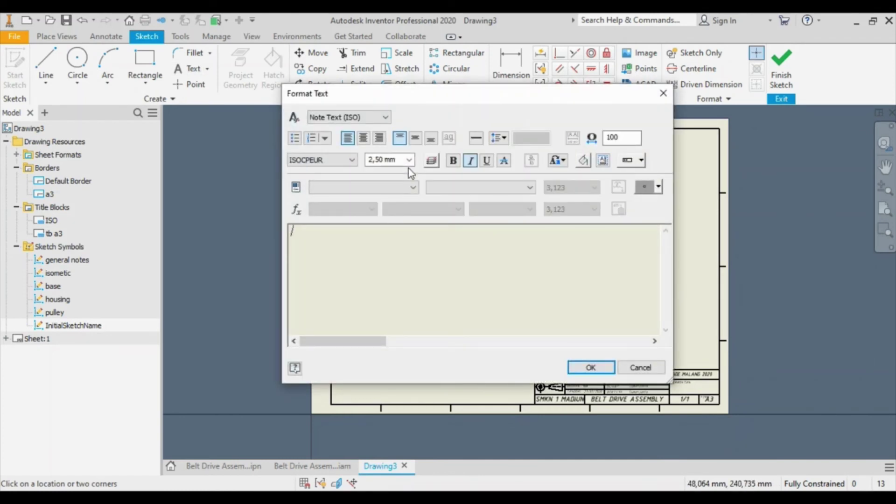
type("SHAFT")
Format the "SHAFT" text with 3,50 mm height and bold, and accept it.
double_click(325, 231)
left_click(409, 160)
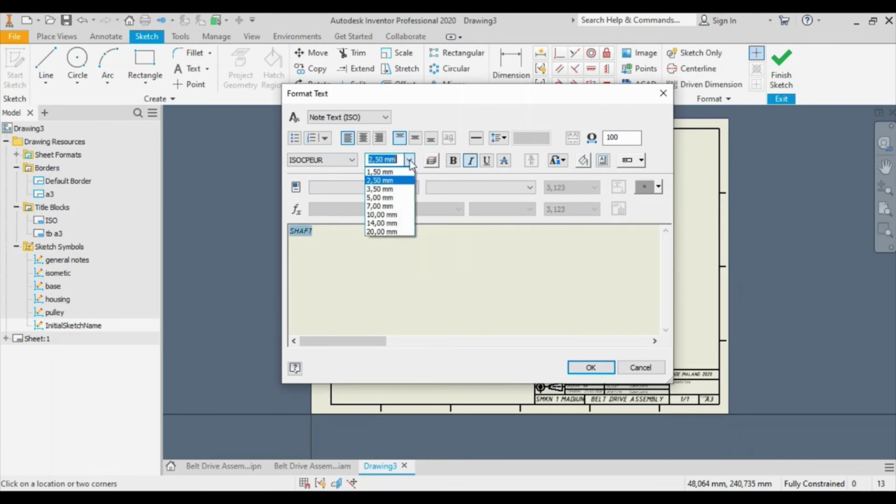
left_click(387, 188)
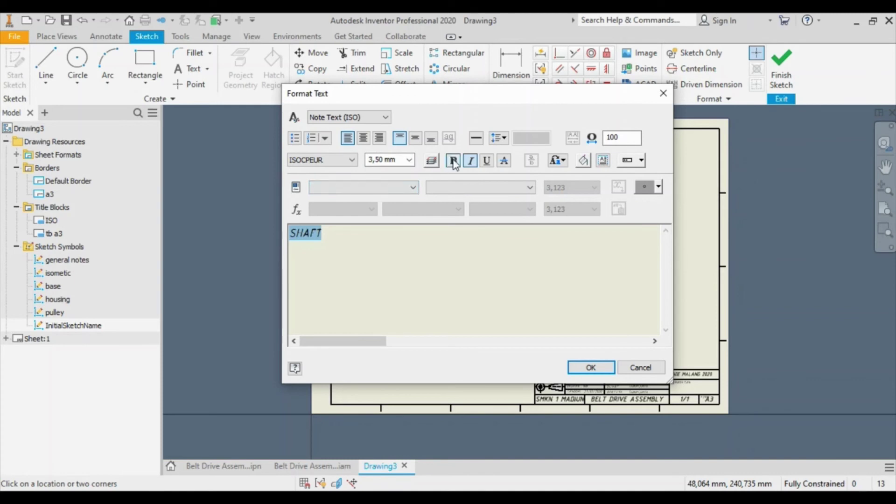
left_click(597, 367)
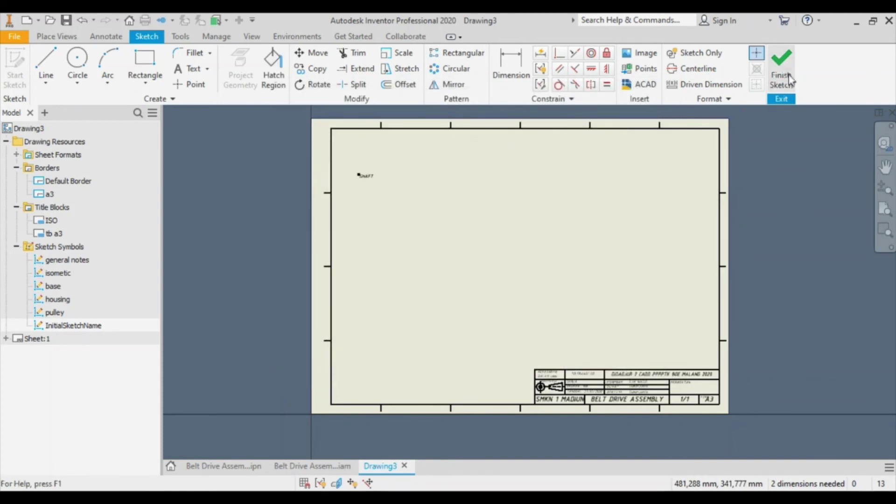
Finish the symbol sketch and save it under the name "shaft".
left_click(788, 79)
type("shaf")
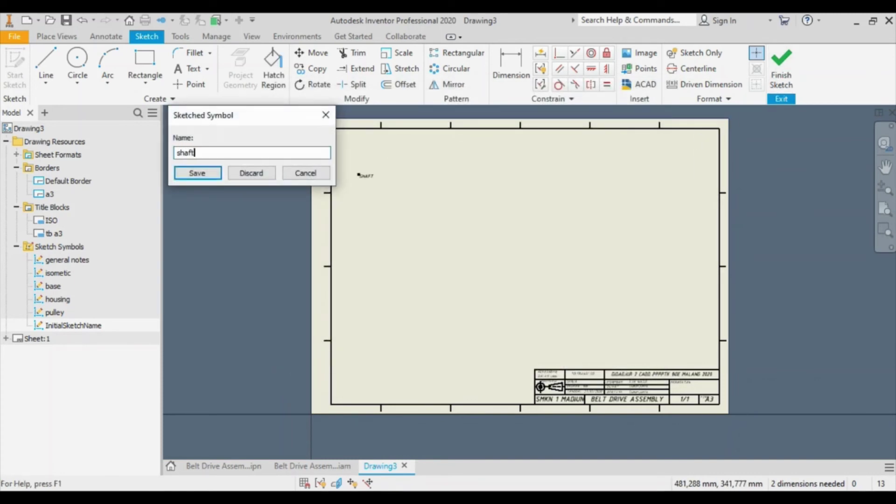
type("t")
left_click(214, 179)
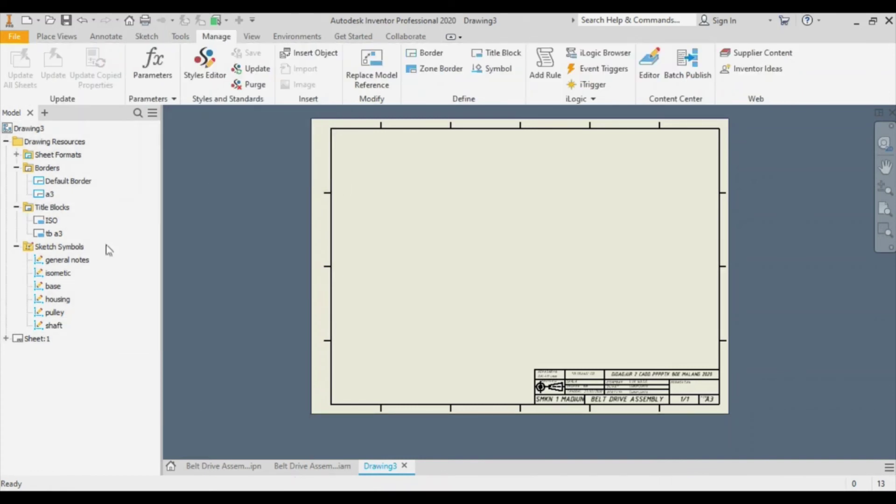
Define a new sketch symbol and enter the text "BEARING BUSH" left of the sheet's centre.
right_click(76, 246)
left_click(120, 329)
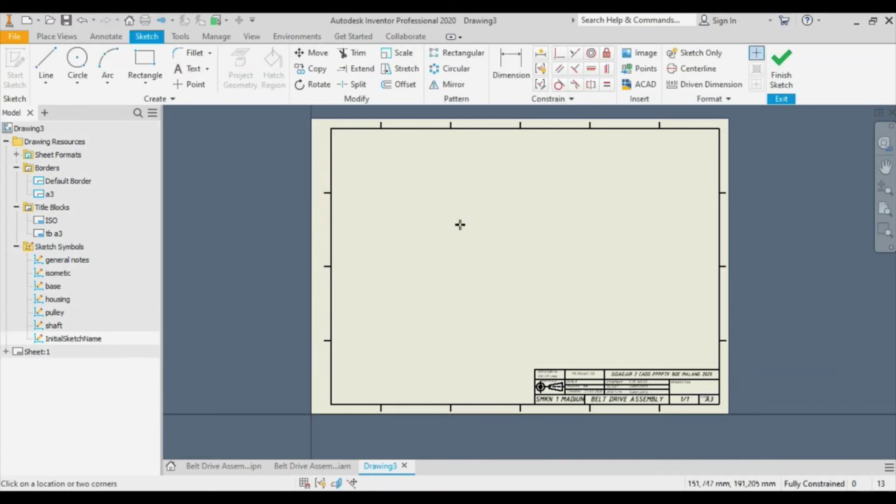
left_click(434, 223)
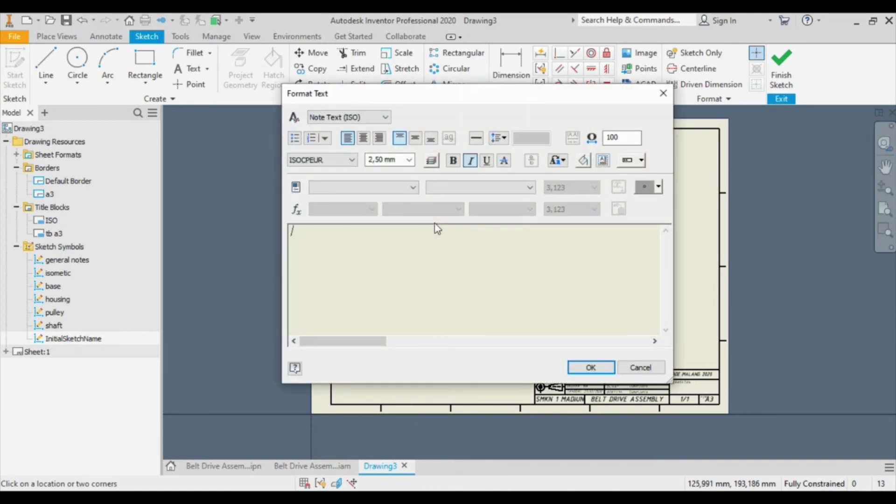
type("BEASRING ")
type("aUSH")
key("BackSpace")
Format the "BEARING BUSH" text with 3,50 mm height and bold, and accept it.
left_click_drag(346, 233, 211, 232)
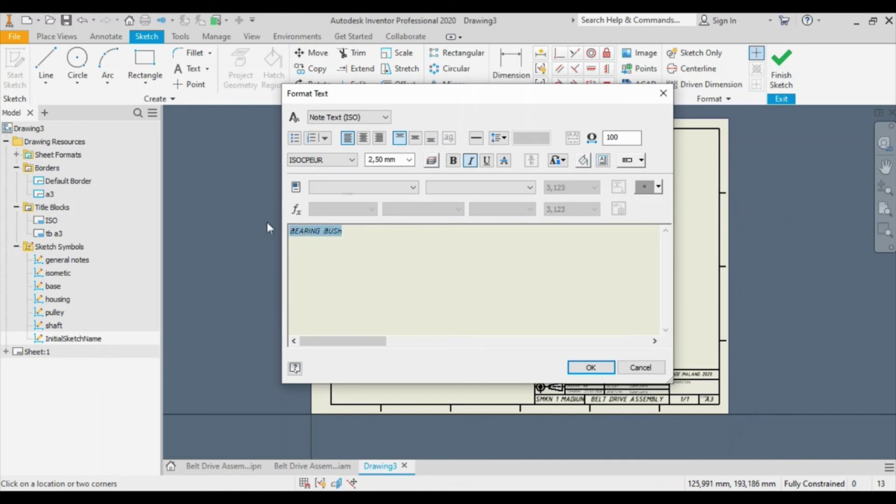
left_click(410, 160)
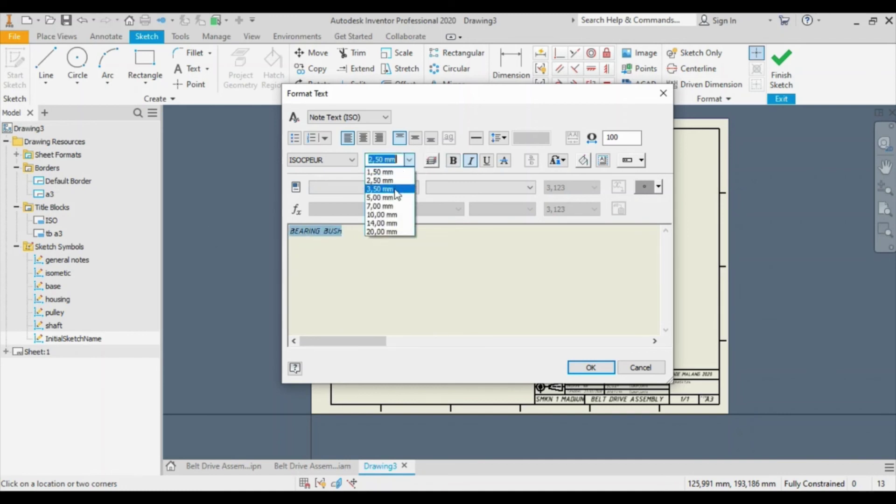
left_click(382, 191)
left_click(453, 160)
left_click(590, 367)
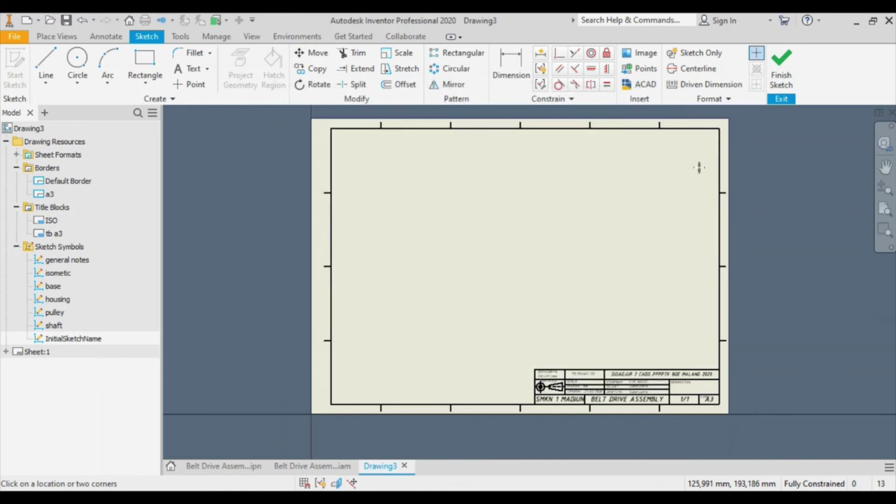
Finish the symbol sketch and save it under the name "bearing".
left_click(781, 70)
type("bearing")
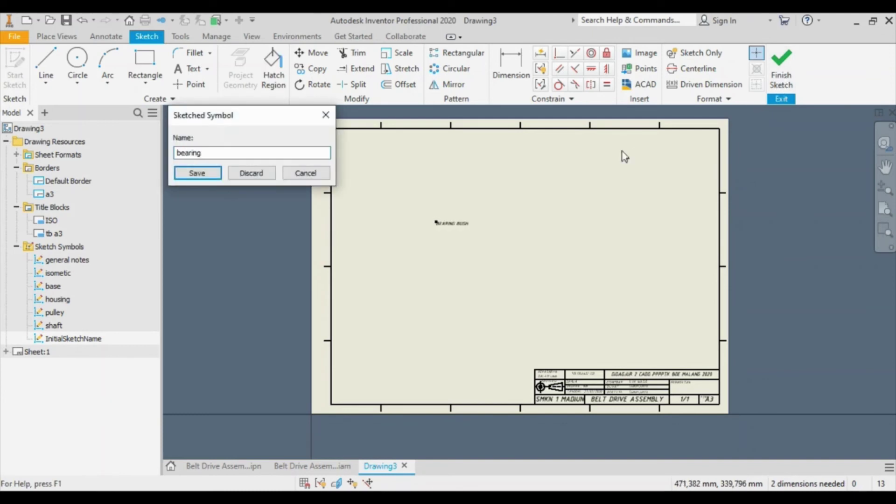
left_click(217, 174)
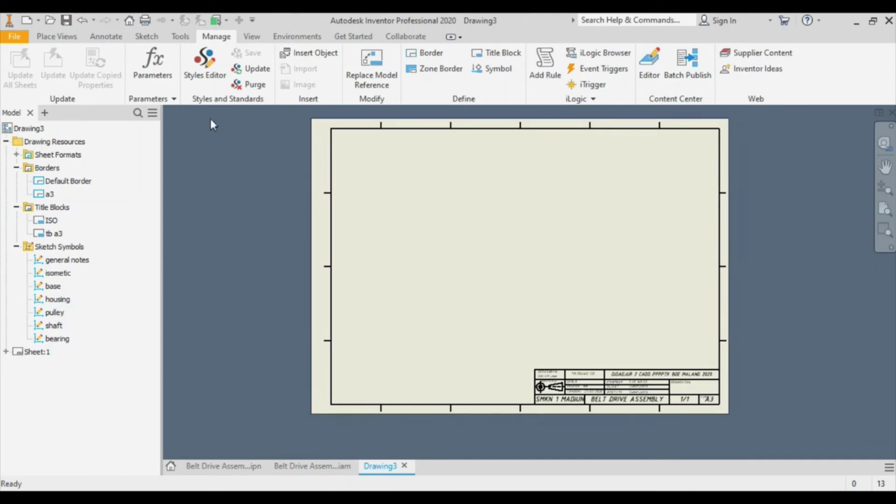
Define a new sketch symbol with the text "Scale 1 : 2" in the sheet's upper left area.
right_click(69, 246)
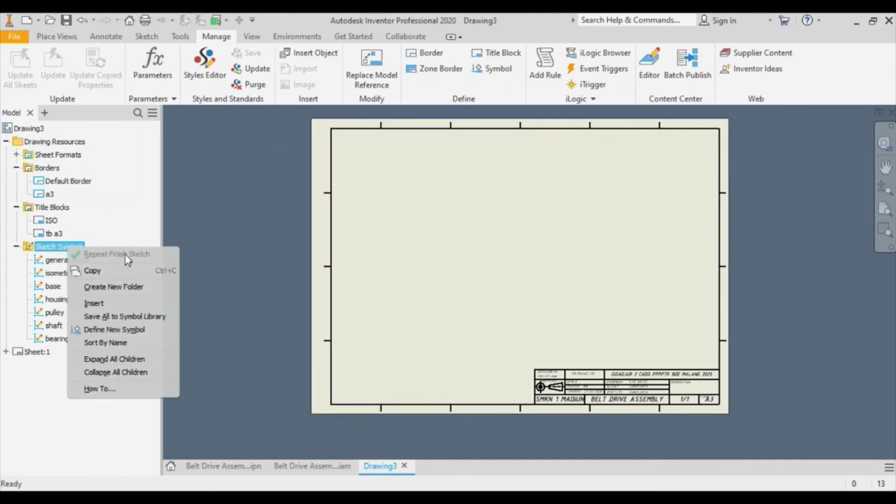
left_click(112, 329)
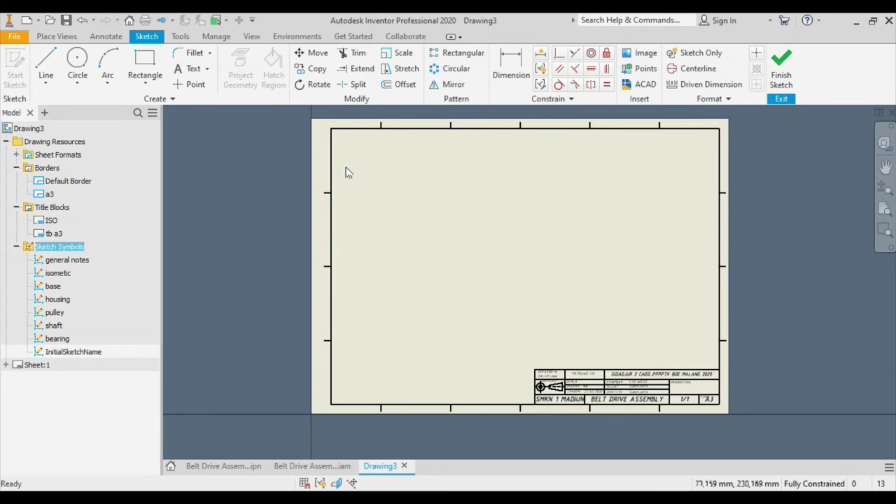
left_click(189, 68)
left_click(412, 186)
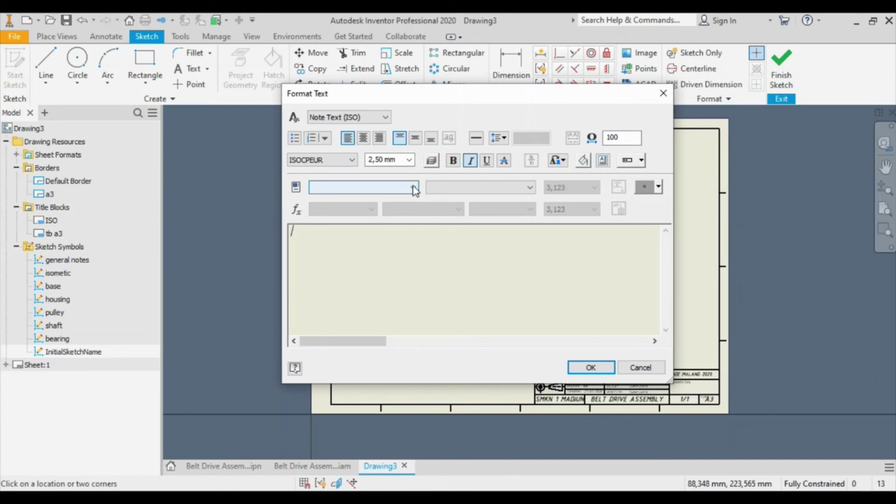
type("Scale 1 : 2")
left_click(590, 367)
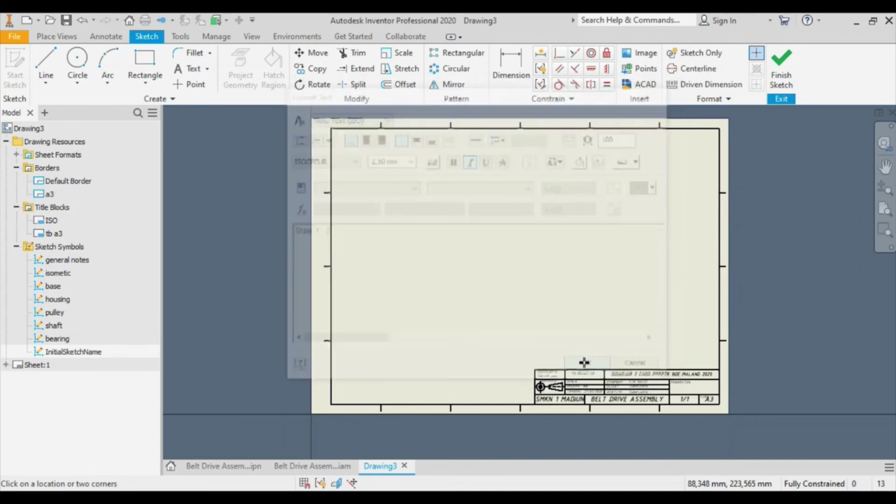
Finish the symbol sketch and save it under the name "1 : 2".
left_click(781, 66)
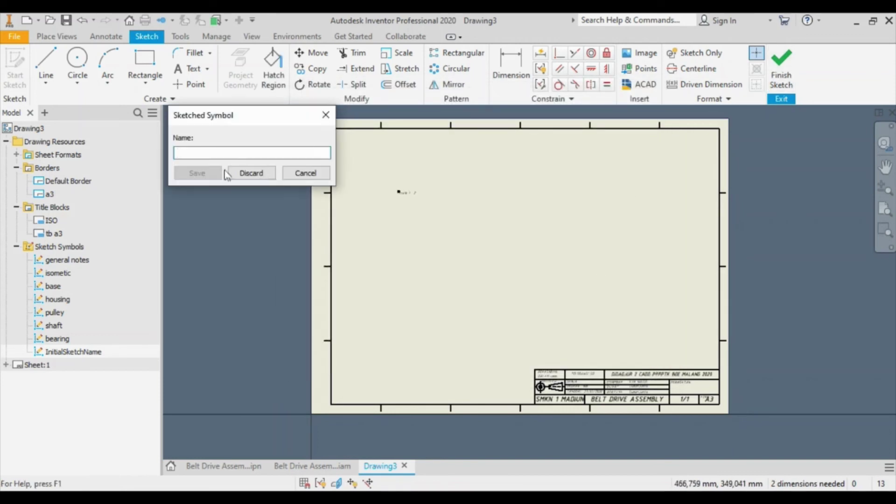
type("1:2")
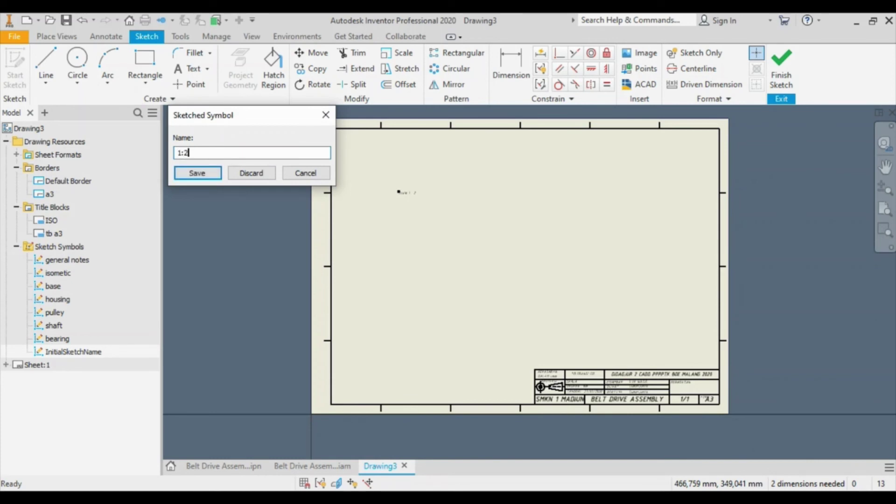
key("Return")
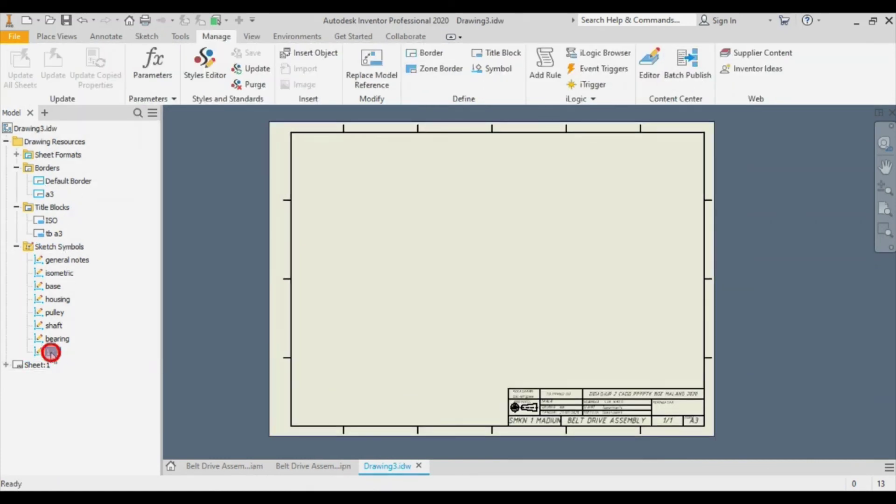
Duplicate the "1 : 2" sketch symbol and rename the copy "1 : 4".
right_click(51, 351)
right_click(64, 246)
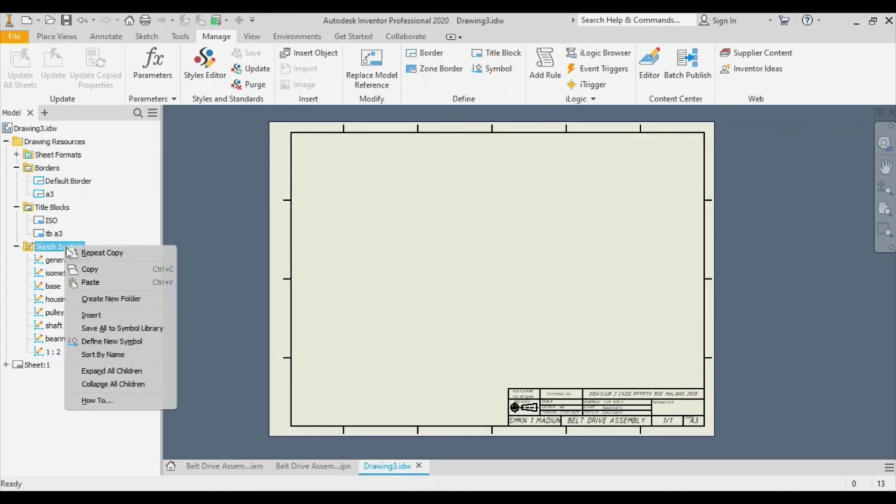
left_click(90, 283)
left_click(61, 365)
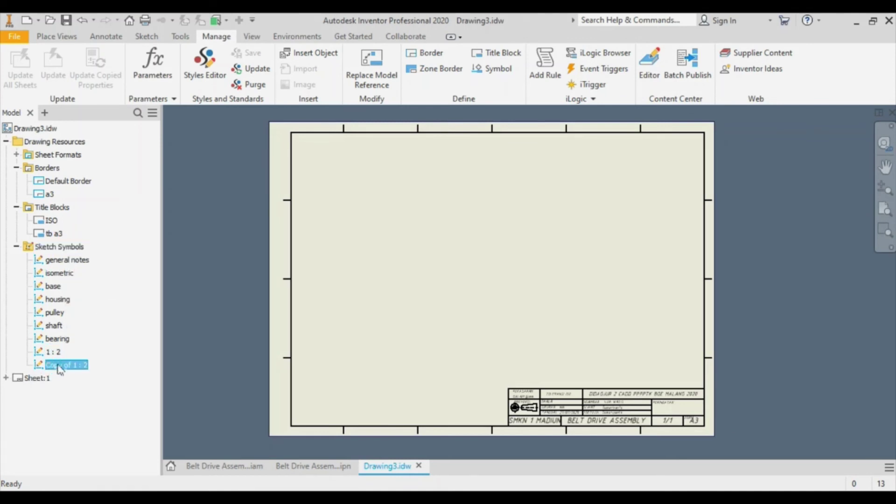
left_click(64, 367)
type("1 : 4")
key("Return")
Edit the "1 : 4" symbol so its text reads "Scale 1 : 4", and save the change.
right_click(57, 364)
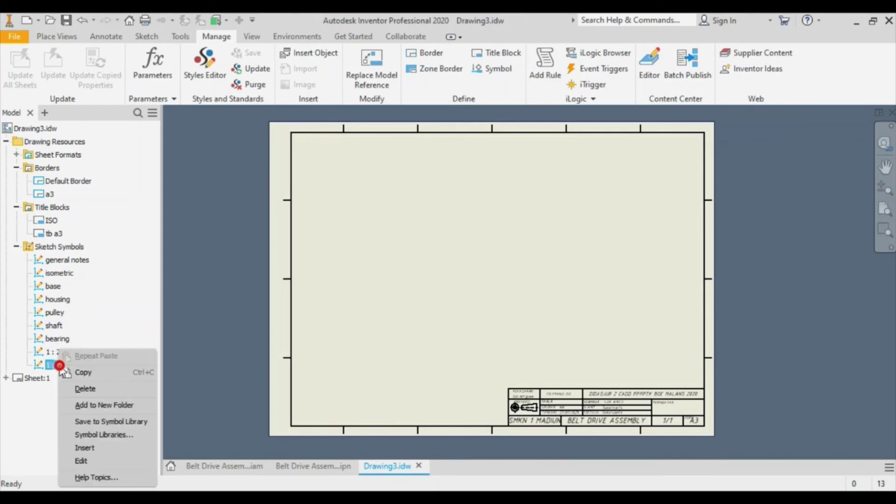
left_click(96, 459)
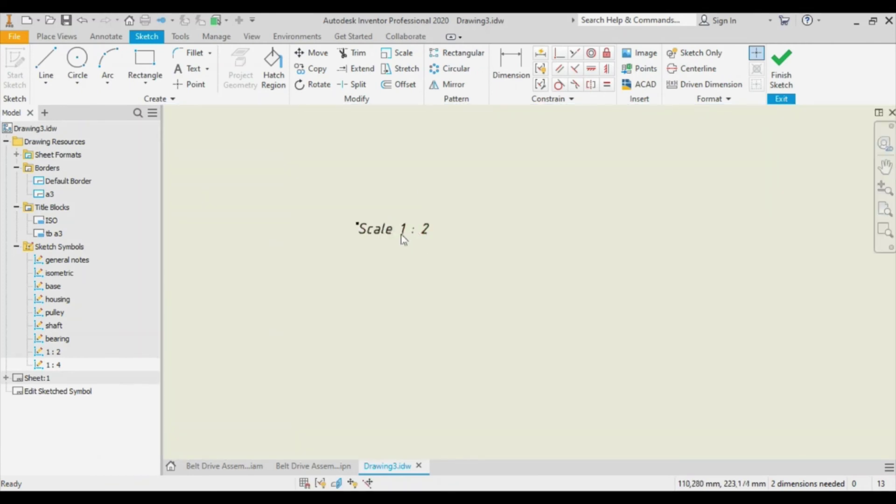
double_click(404, 235)
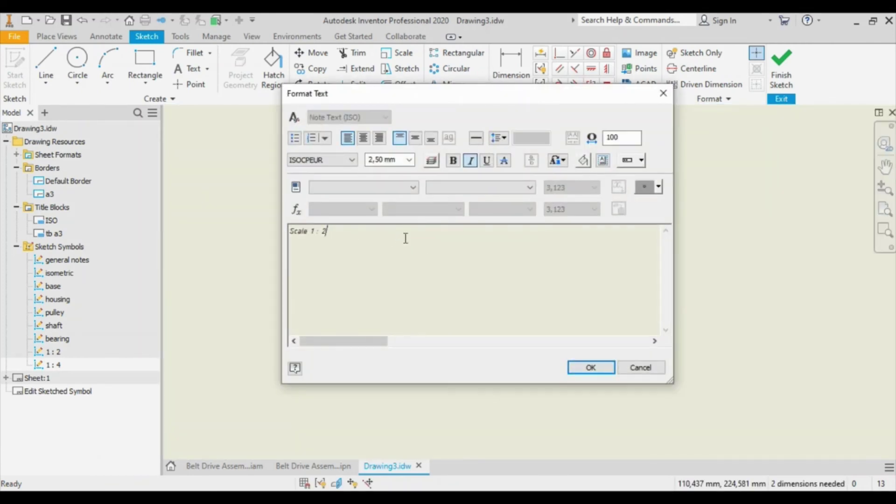
left_click(590, 368)
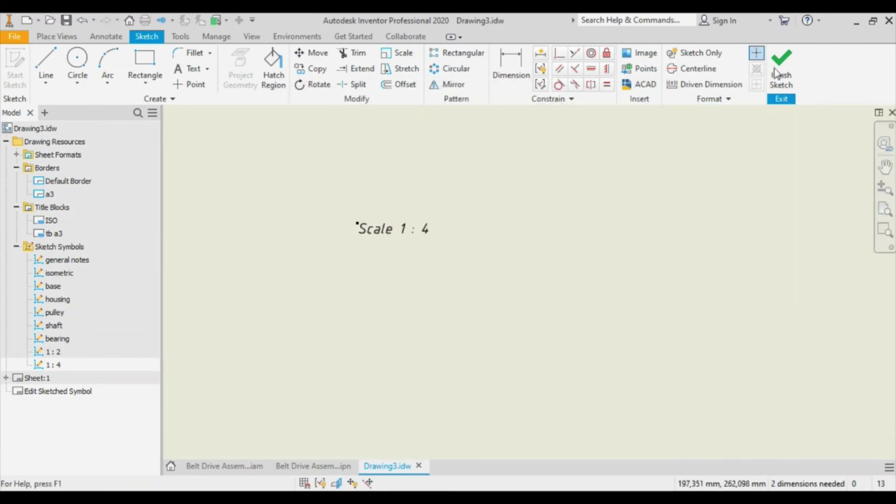
left_click(777, 75)
left_click(368, 275)
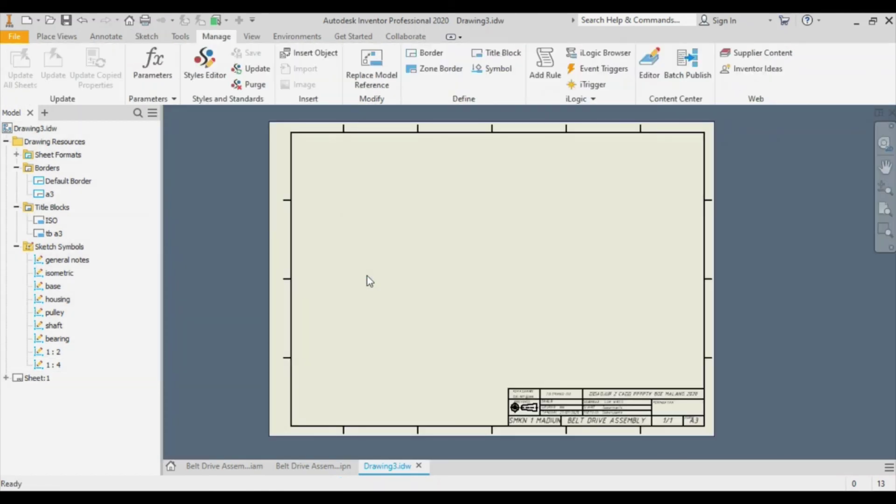
Paste four more copies of the "1 : 2" symbol into the sketch symbols.
left_click(55, 365)
right_click(65, 247)
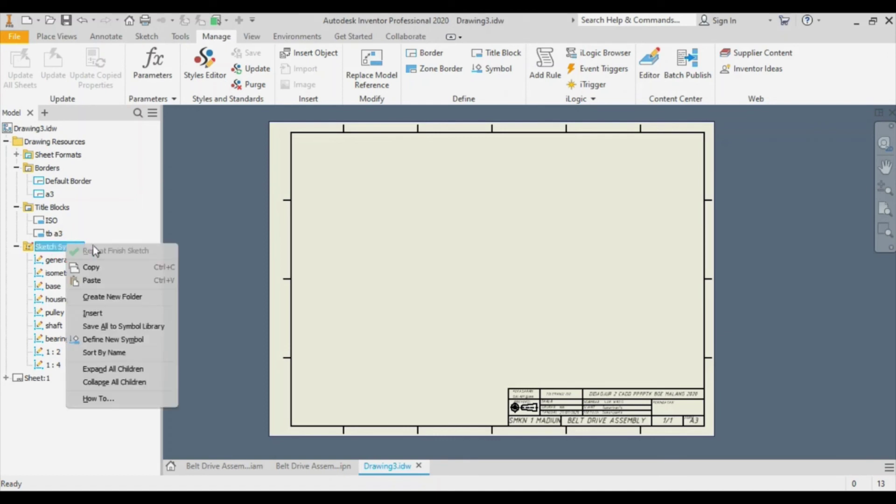
left_click(118, 279)
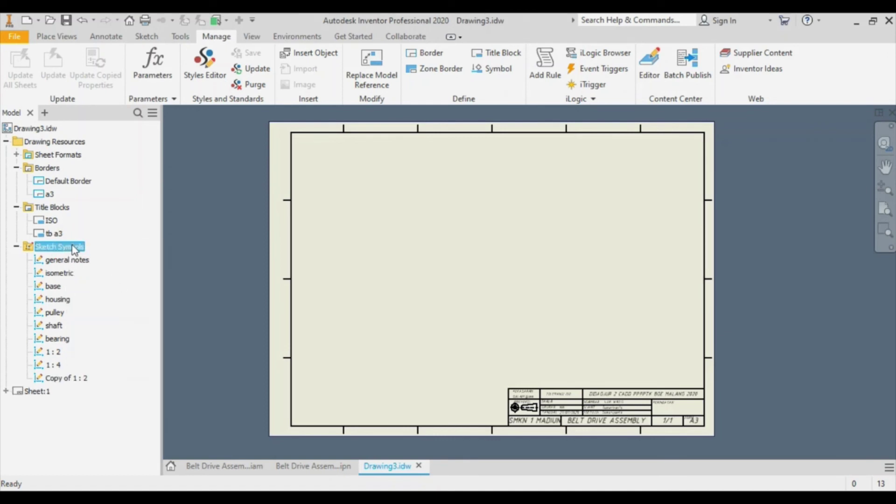
right_click(73, 246)
left_click(125, 279)
right_click(66, 246)
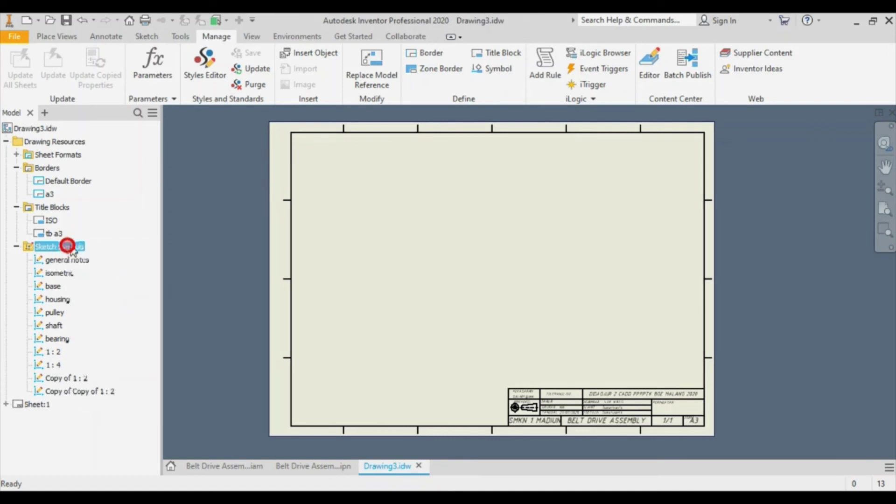
left_click(116, 279)
right_click(81, 252)
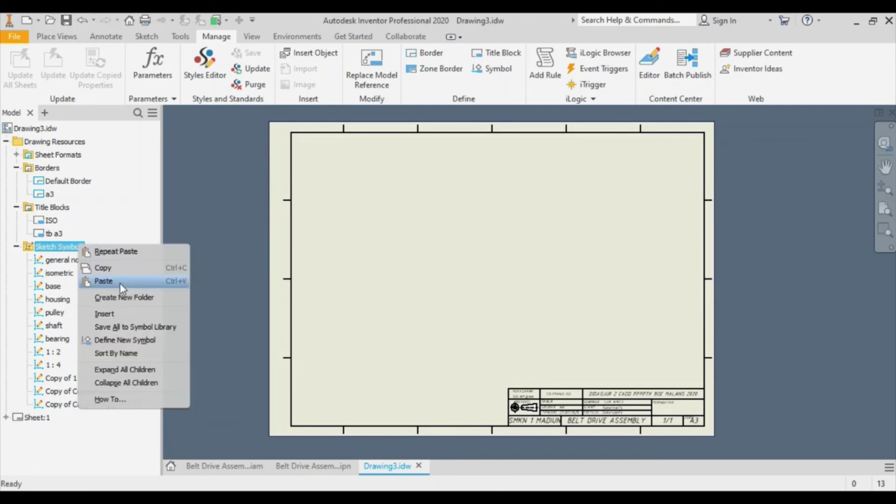
left_click(119, 284)
Edit the first copy of the "1 : 2" symbol so its text reads "Qty : 1", and save the change.
left_click(70, 378)
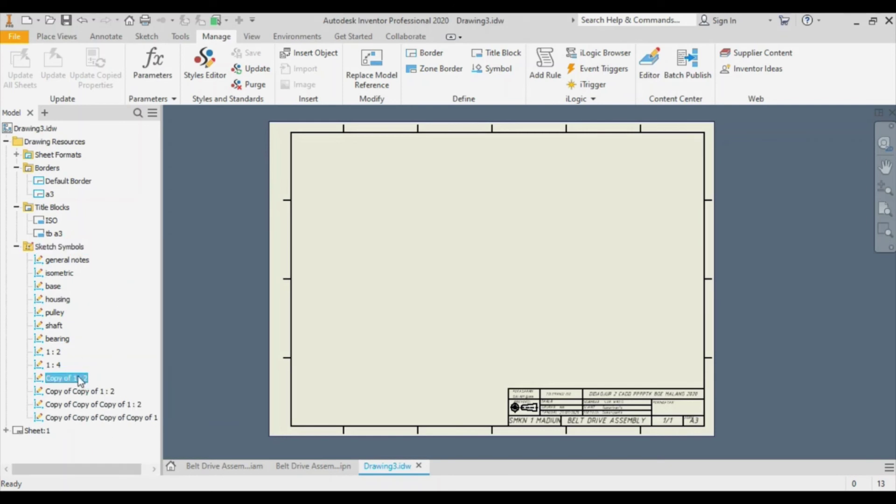
right_click(79, 379)
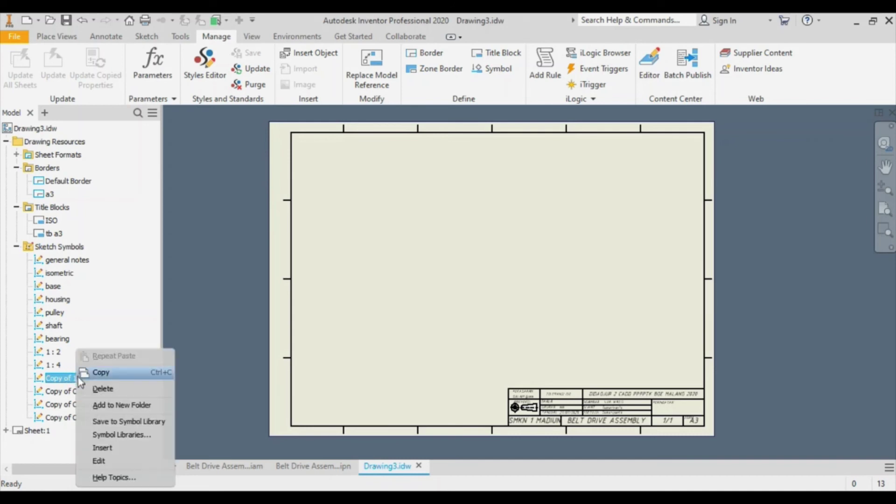
left_click(121, 462)
scroll(408, 201, "up", 10)
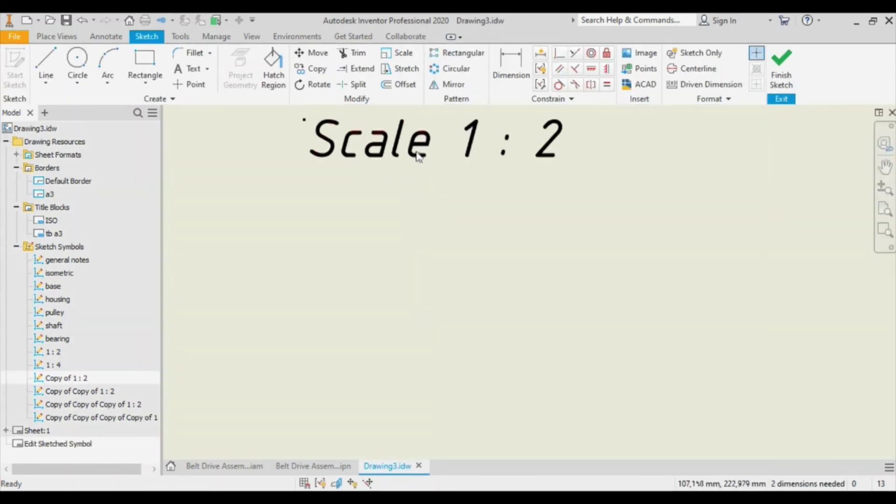
left_click(415, 150)
double_click(426, 164)
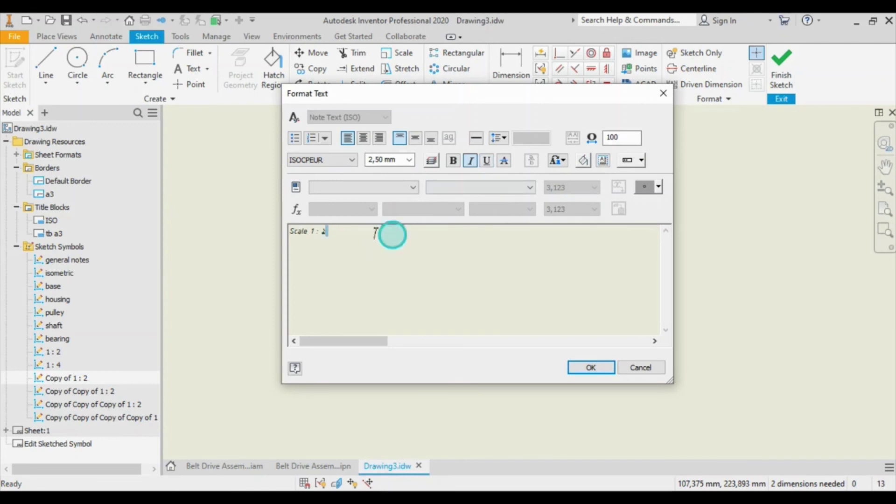
left_click_drag(390, 234, 277, 241)
type("a")
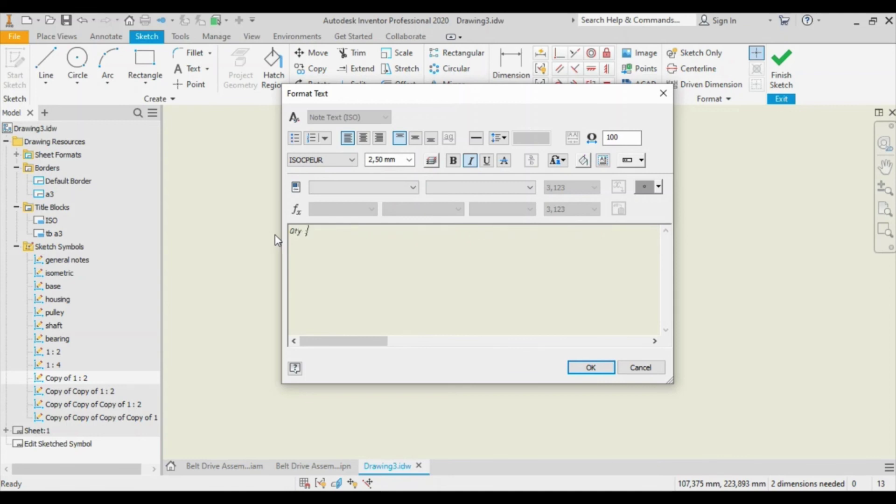
left_click(591, 368)
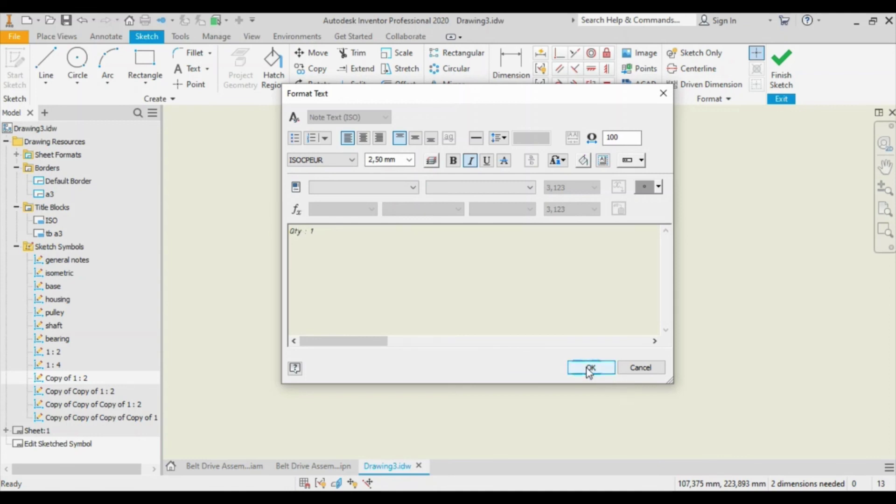
left_click(780, 80)
left_click(378, 273)
Rename the "Copy of 1 : 2" sketch symbol to "qty".
left_click(72, 379)
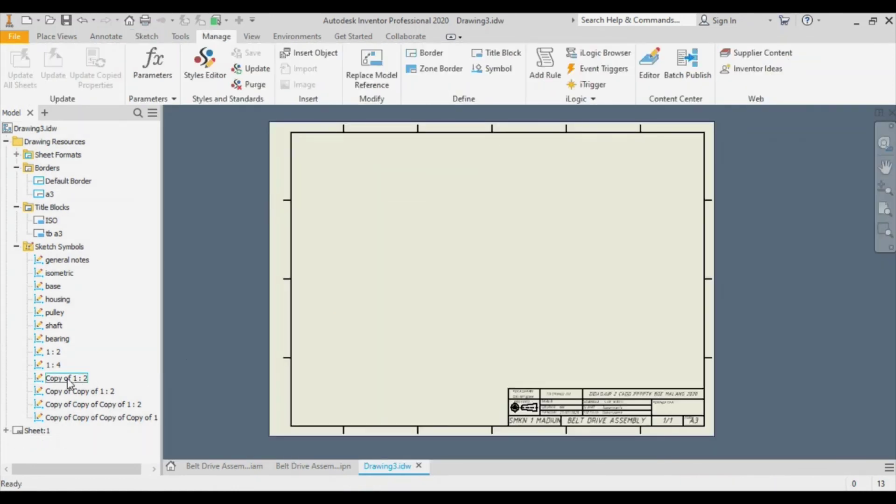
left_click(76, 379)
type("qty")
left_click(75, 375)
Edit the "Copy of Copy of 1 : 2" symbol so its text reads "Iron, Cast", and save the change.
left_click(77, 391)
left_click(77, 392)
right_click(76, 392)
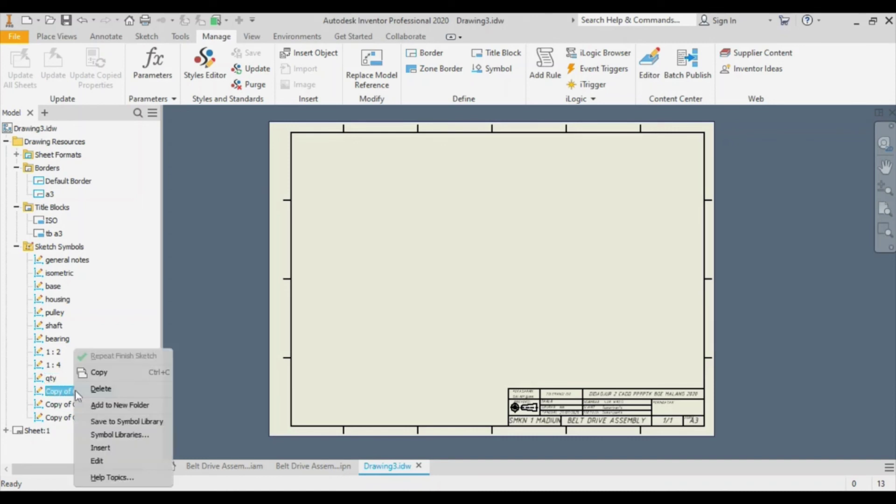
left_click(98, 458)
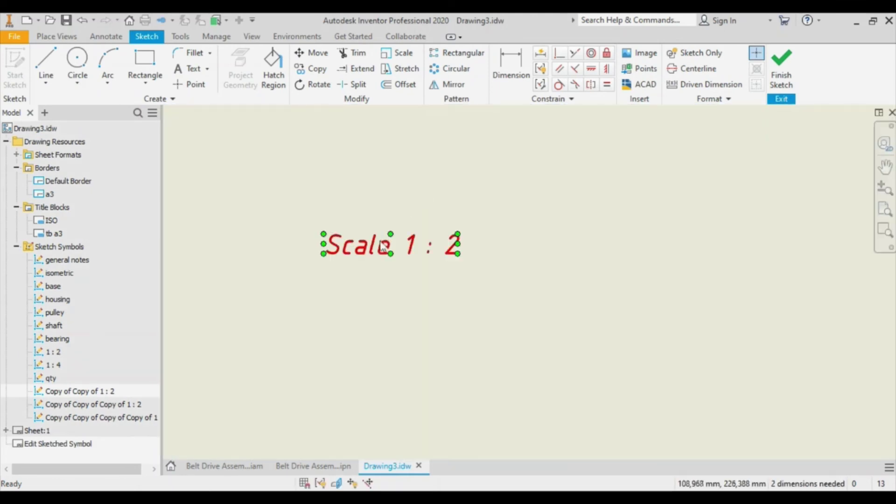
double_click(378, 243)
key("ctrl+a")
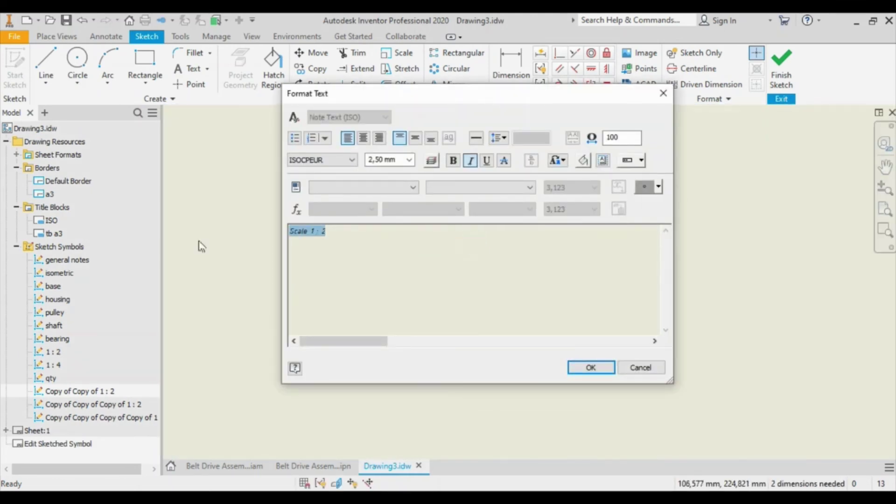
type("Iron, Cast")
left_click_drag(383, 228, 246, 266)
left_click(602, 370)
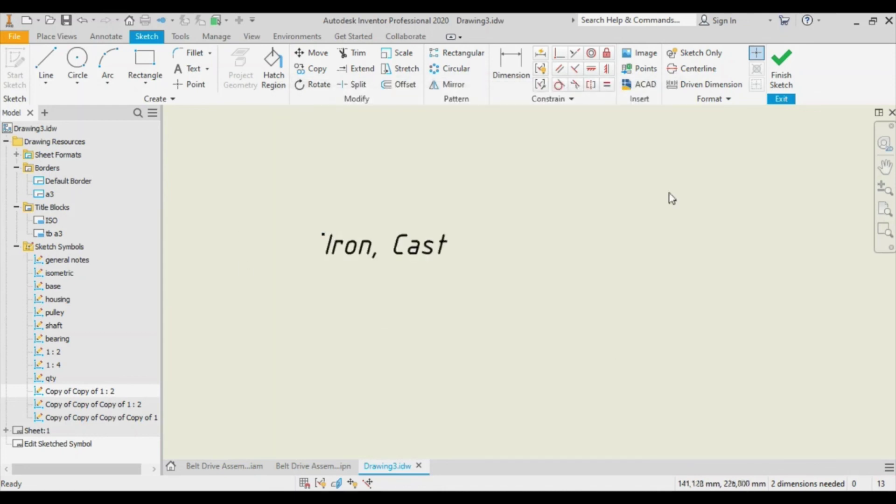
left_click(782, 76)
left_click(368, 273)
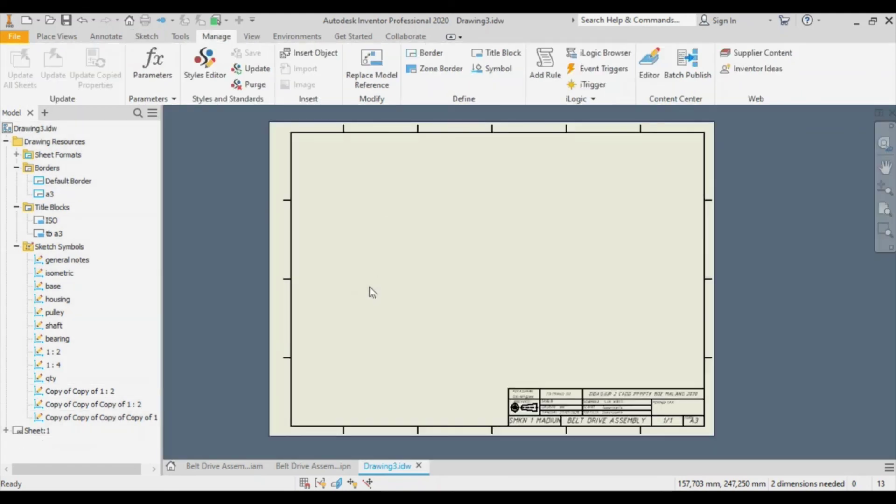
Rename the "Copy of Copy of 1 : 2" sketch symbol to "Iron, Cast".
left_click(87, 391)
left_click(87, 391)
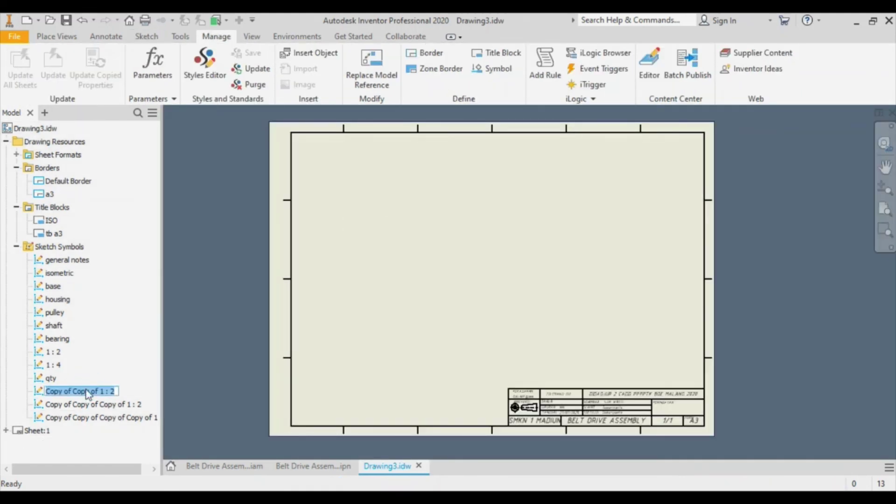
key("Return")
Rename the "Copy of Copy of Copy of 1 : 2" sketch symbol to "Carbon".
left_click(106, 404)
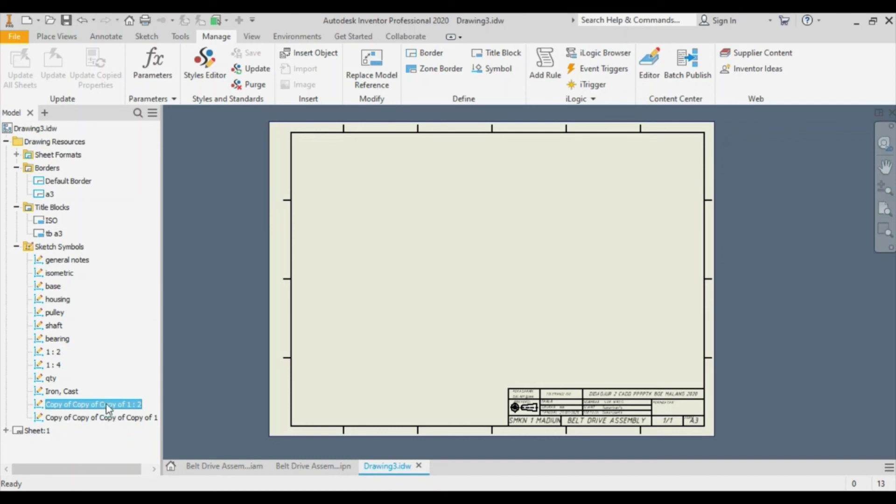
left_click(106, 404)
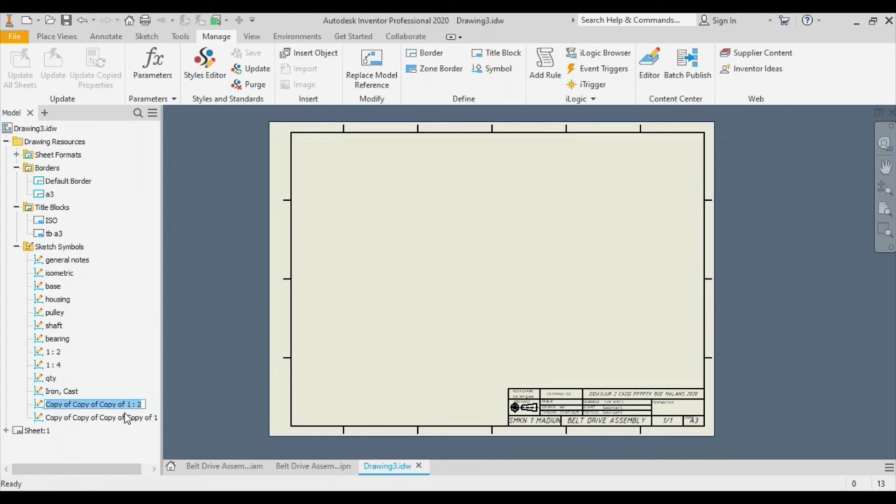
type("Car")
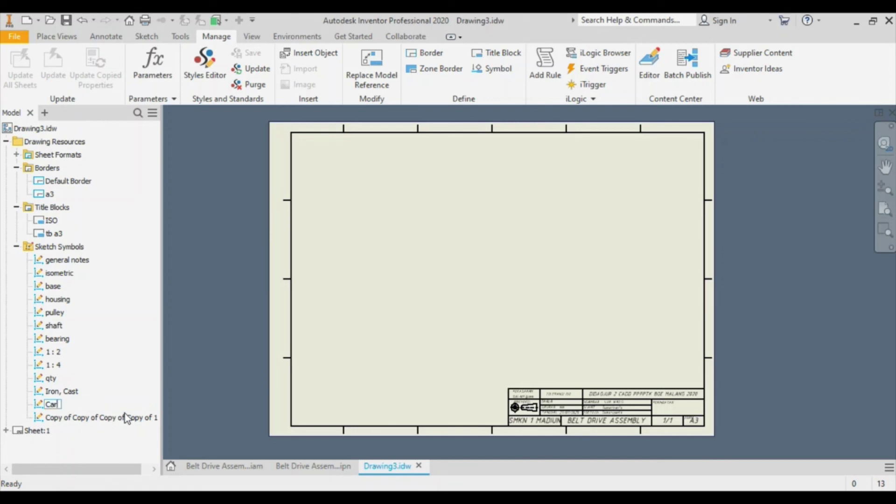
type("bon")
key("Return")
Edit the "Carbon" symbol so its text reads "Steel, Carbon", and save the change.
right_click(66, 408)
left_click(87, 461)
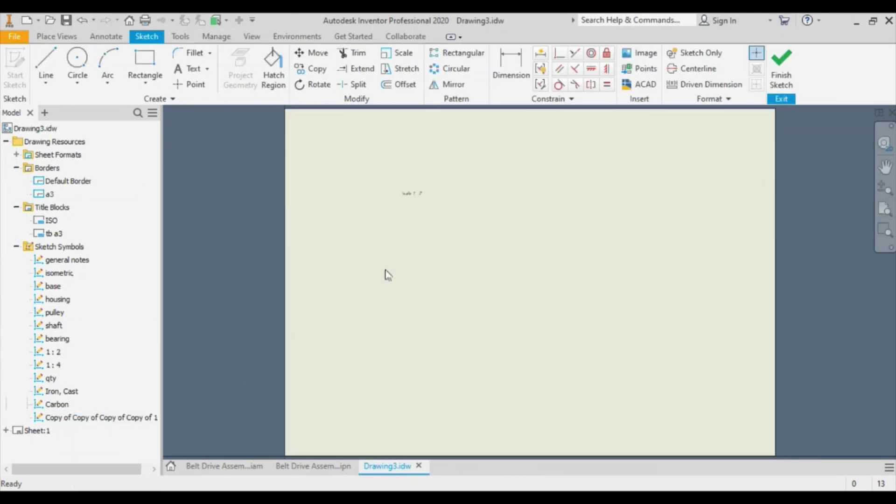
scroll(410, 190, "up", 5)
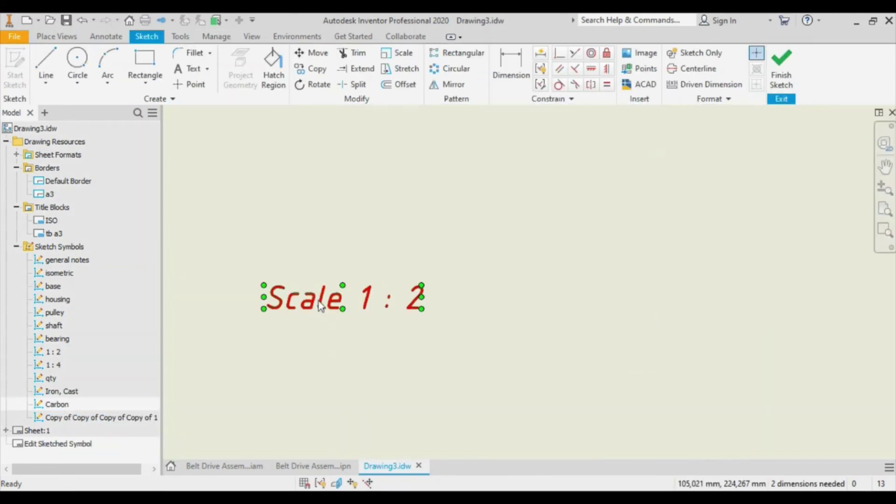
double_click(319, 300)
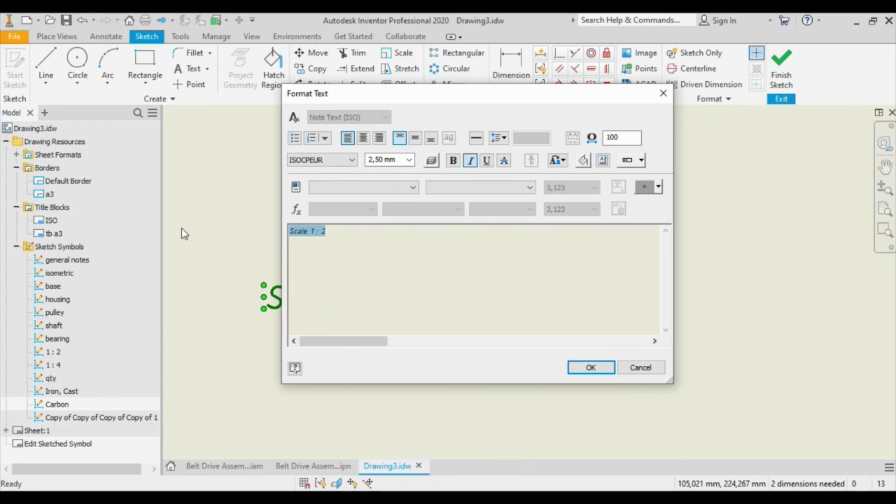
type("CA")
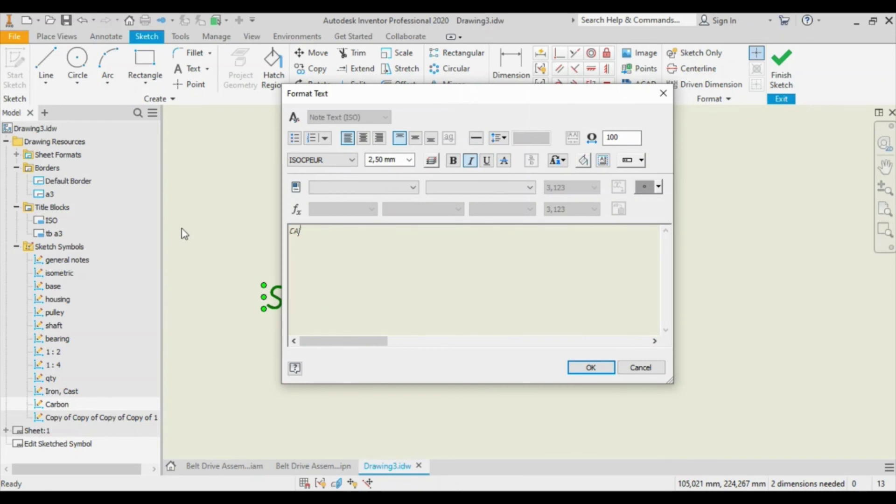
key("BackSpace")
key("BackSpace")
type("Steel, Carbon")
left_click(598, 366)
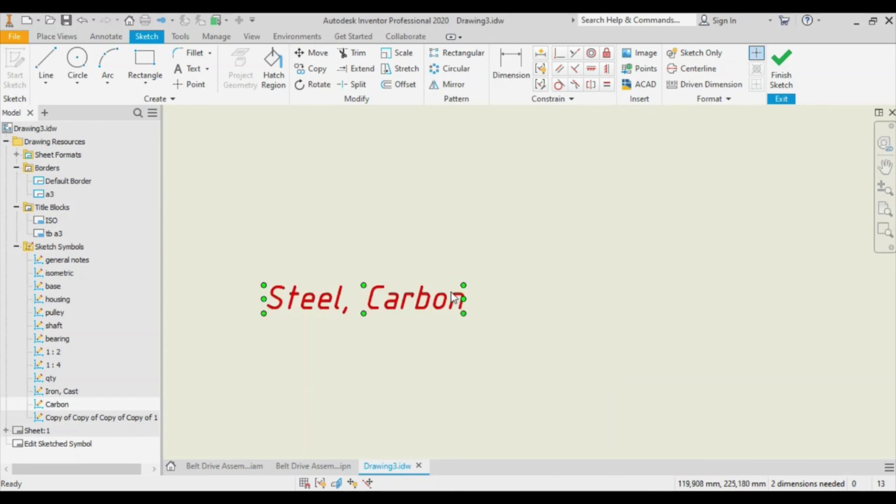
left_click(781, 70)
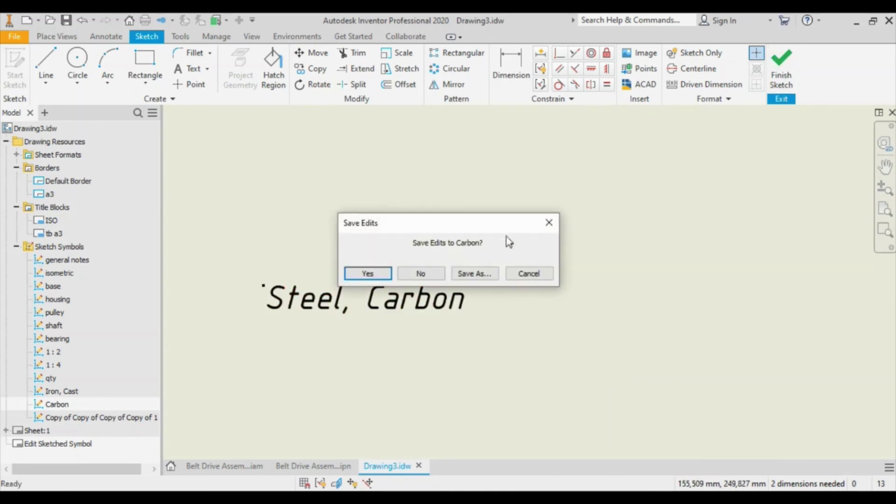
left_click(361, 273)
Rename the last remaining copy of the "1 : 2" sketch symbol to "brass".
left_click(72, 416)
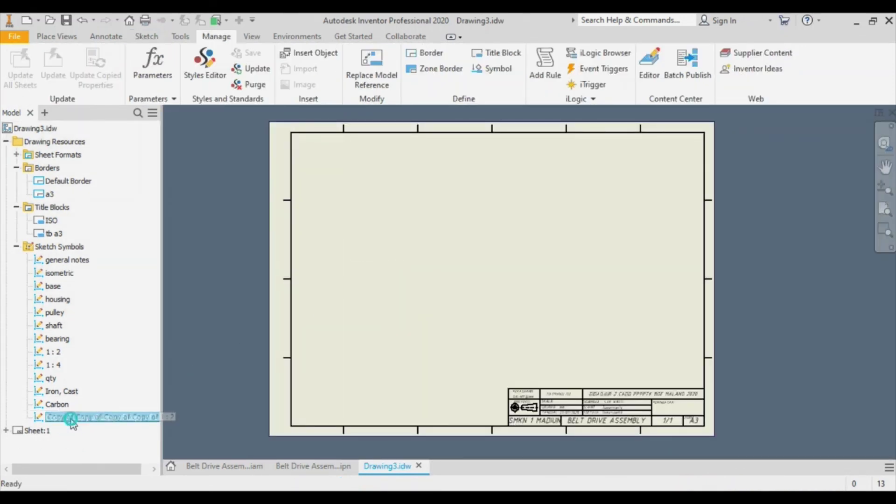
left_click(72, 416)
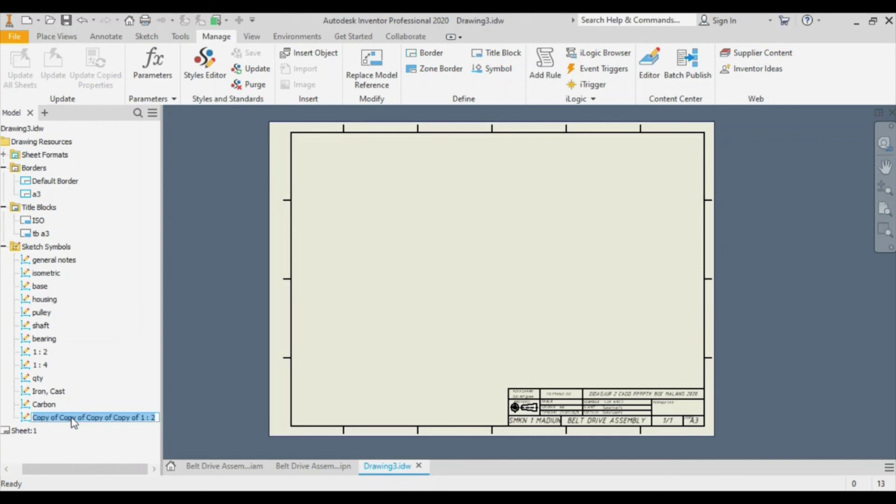
type("brass")
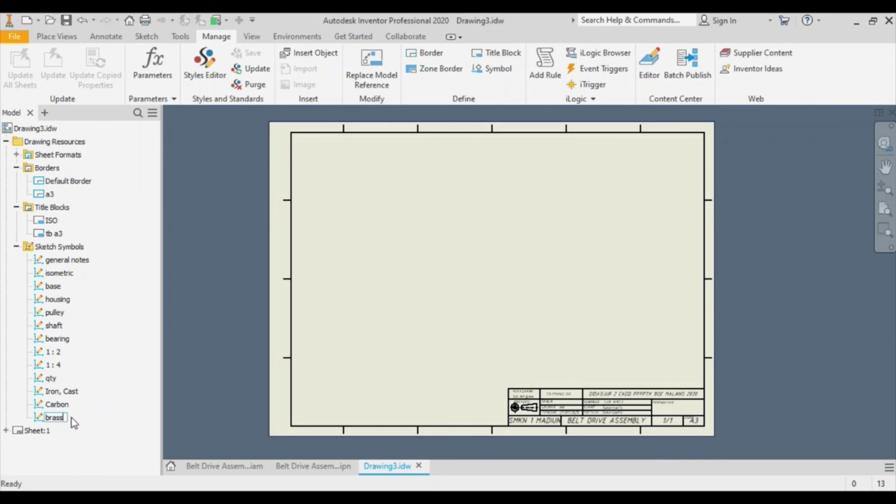
key("Return")
Edit the "brass" symbol so its text reads "Brass, Soft Yellow", and save the change.
right_click(44, 416)
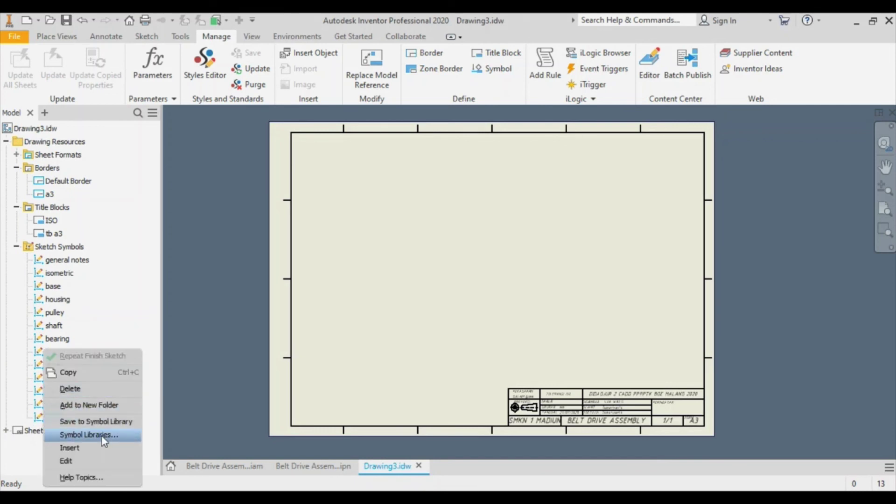
left_click(93, 460)
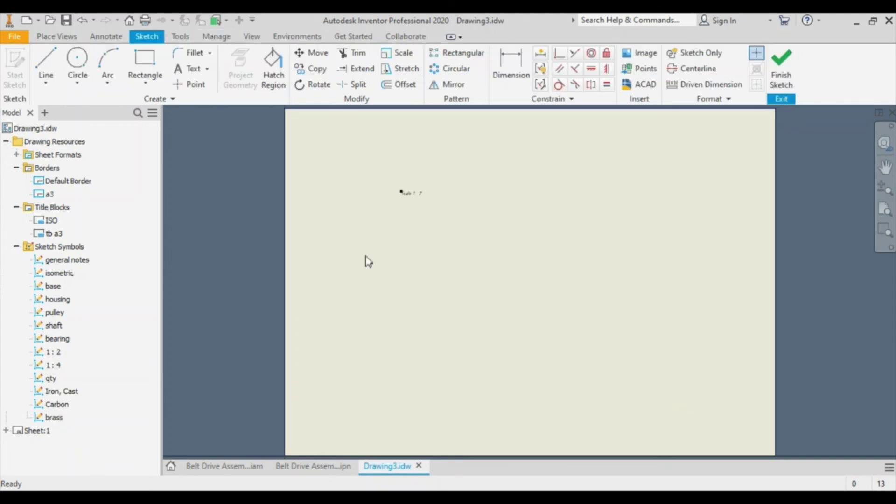
double_click(436, 203)
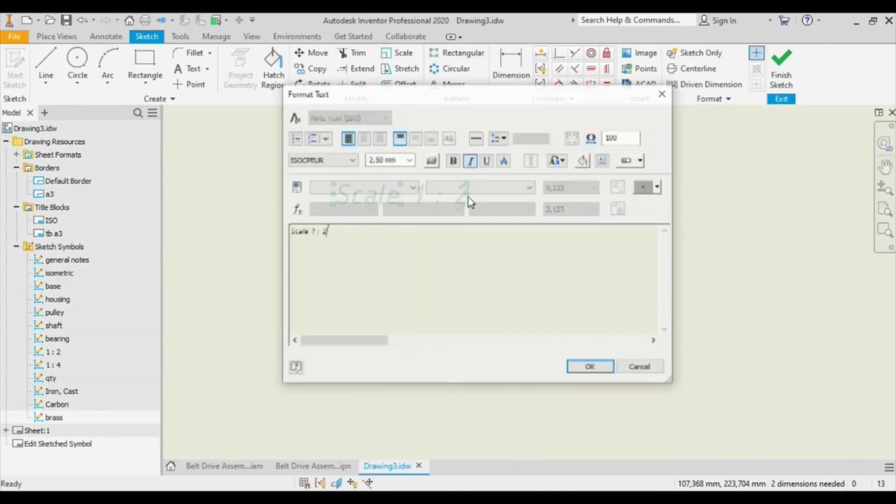
left_click(448, 226)
key("ctrl+a")
type("Br")
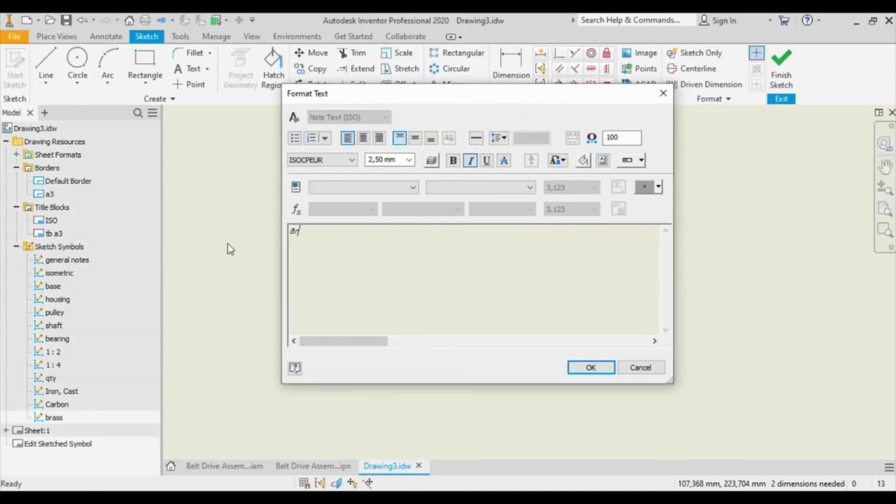
type("ass, Soft Yellow")
left_click(590, 367)
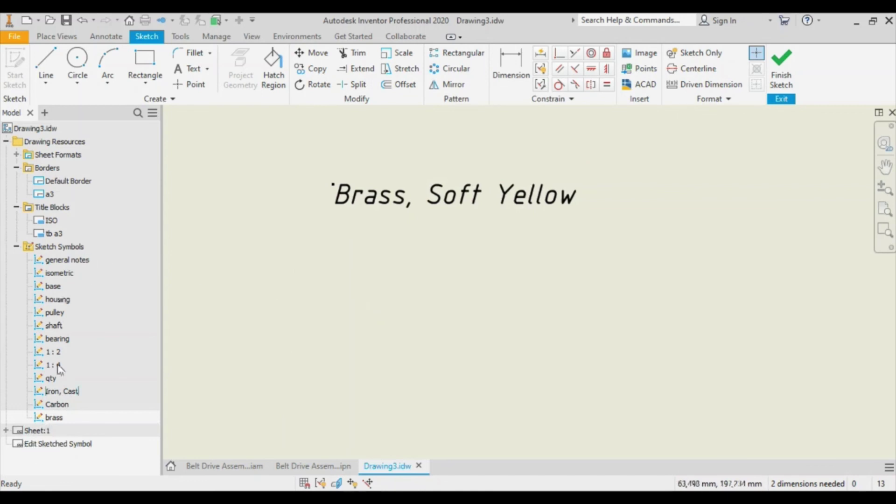
right_click(66, 247)
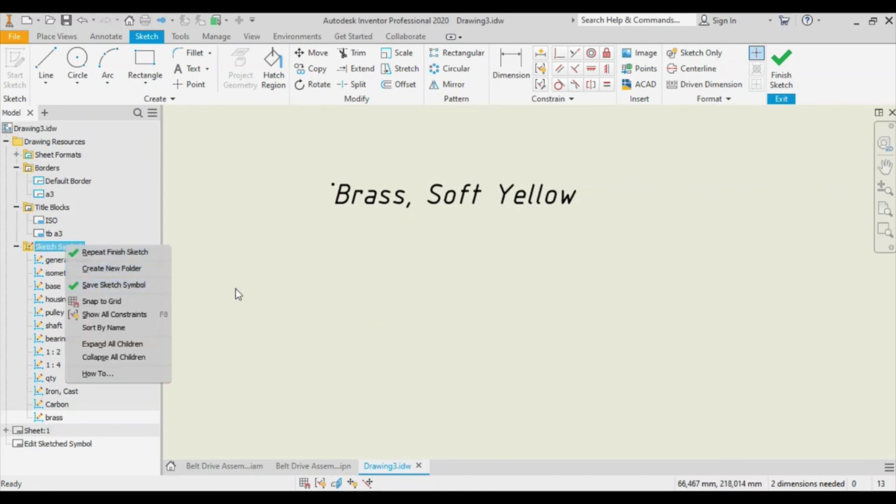
key("Escape")
right_click(53, 417)
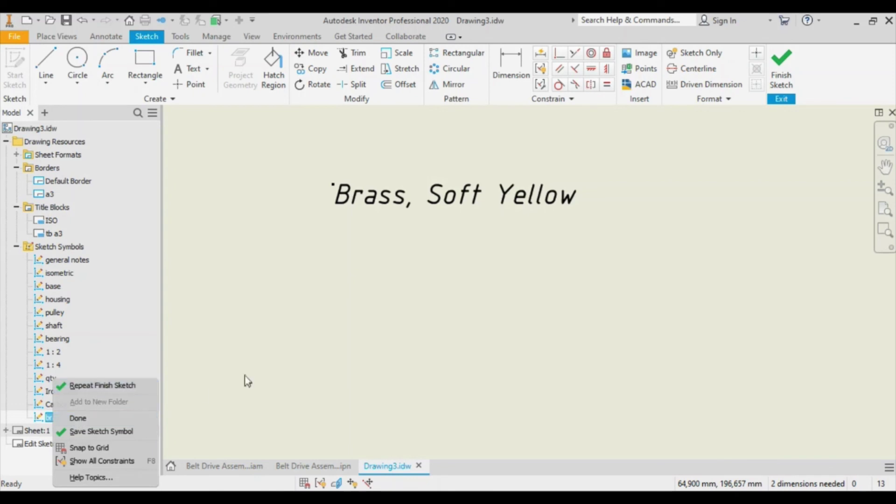
key("Escape")
left_click(782, 60)
left_click(374, 271)
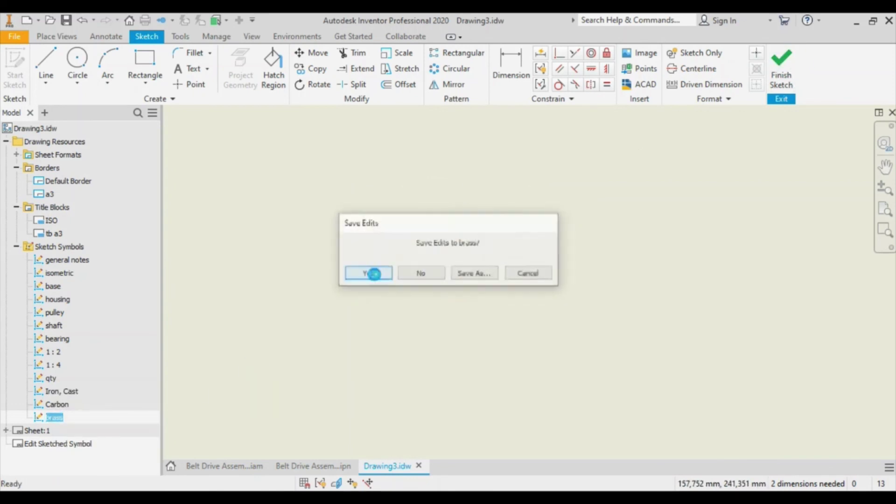
Duplicate the "brass" sketch symbol and rename the copy as "1".
right_click(58, 247)
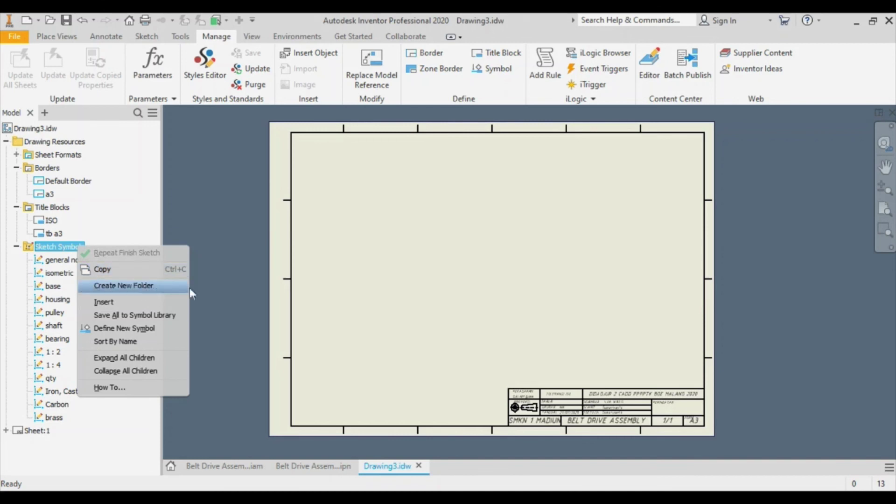
left_click(300, 287)
right_click(54, 417)
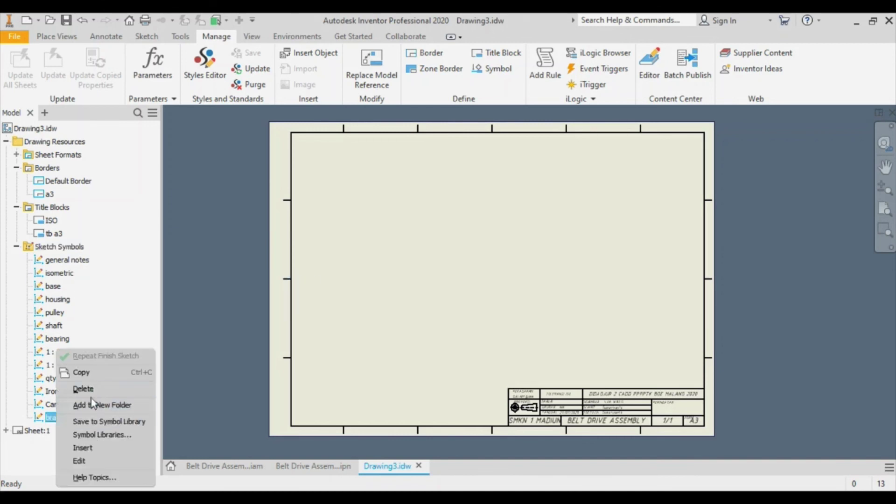
left_click(102, 374)
right_click(71, 247)
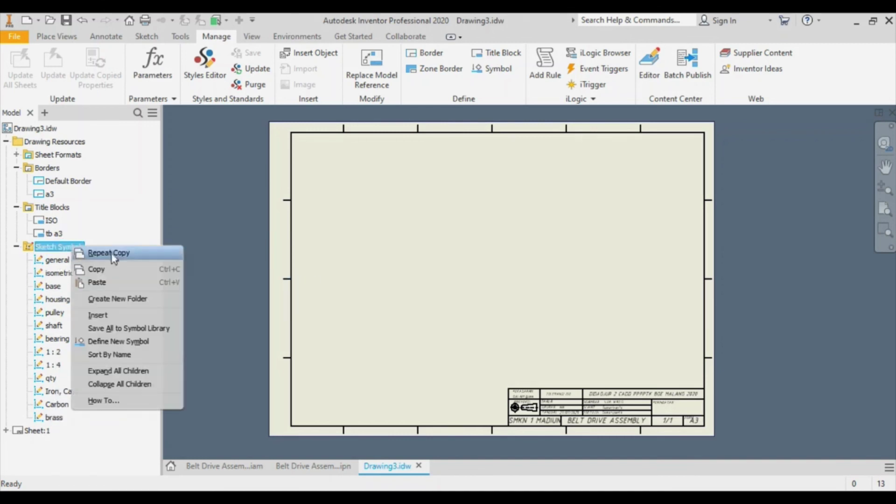
left_click(108, 282)
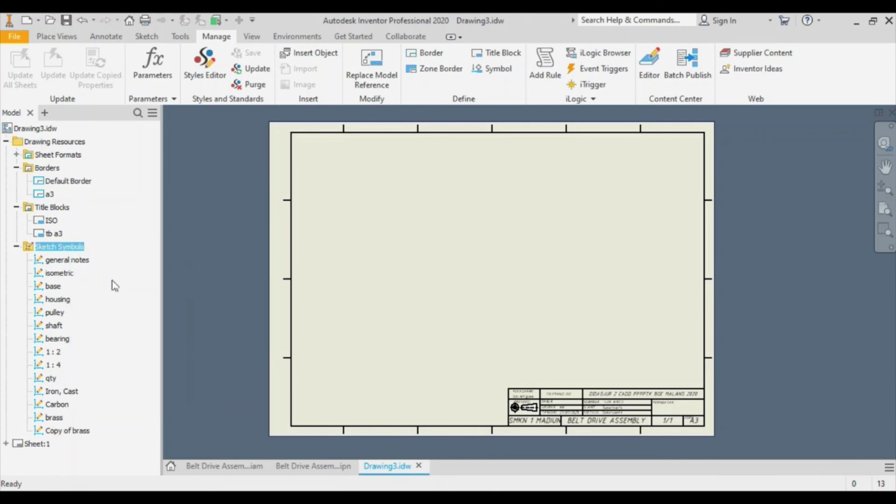
left_click(85, 431)
left_click(86, 432)
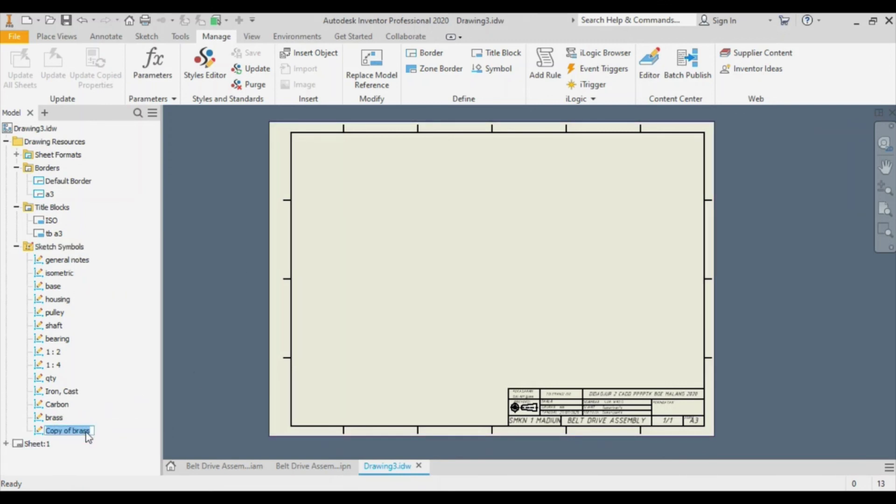
Open the "1" sketch symbol for editing and replace its text with "1.".
left_click(49, 432)
right_click(48, 432)
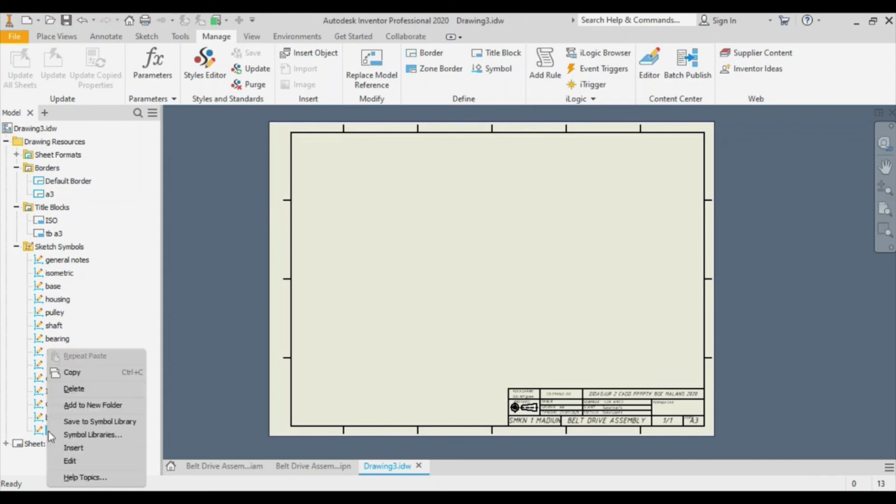
left_click(70, 461)
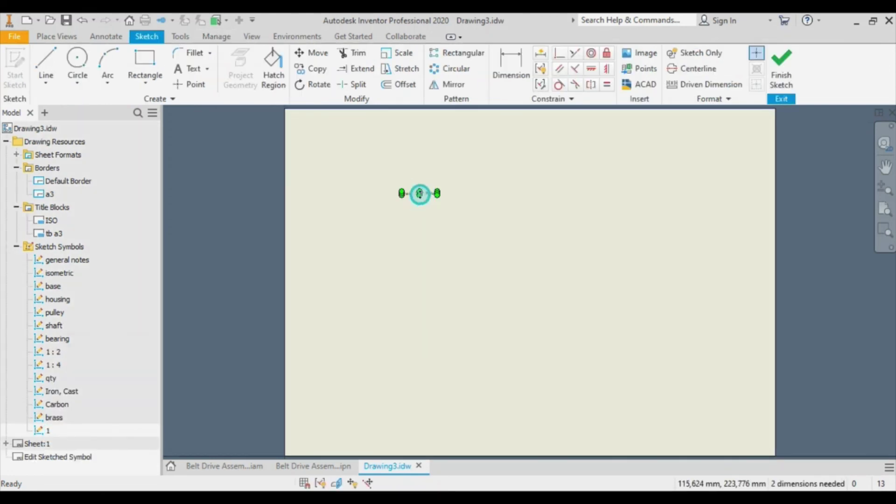
double_click(429, 238)
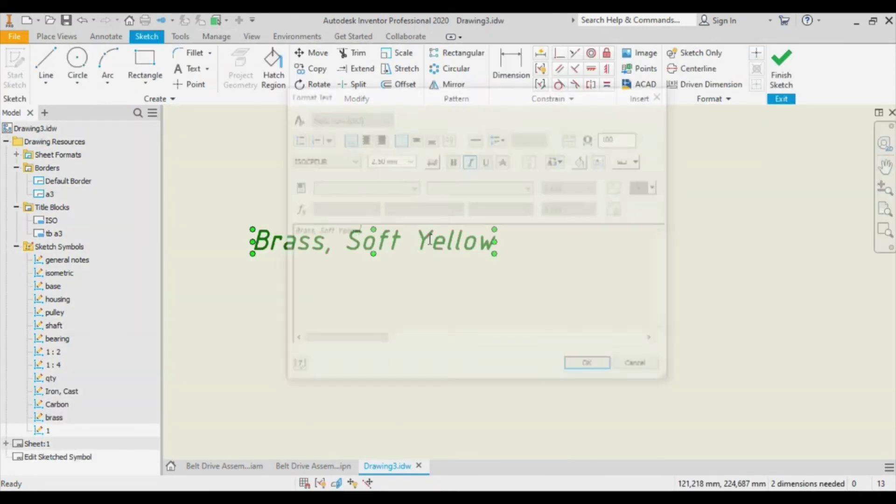
left_click_drag(414, 234, 235, 241)
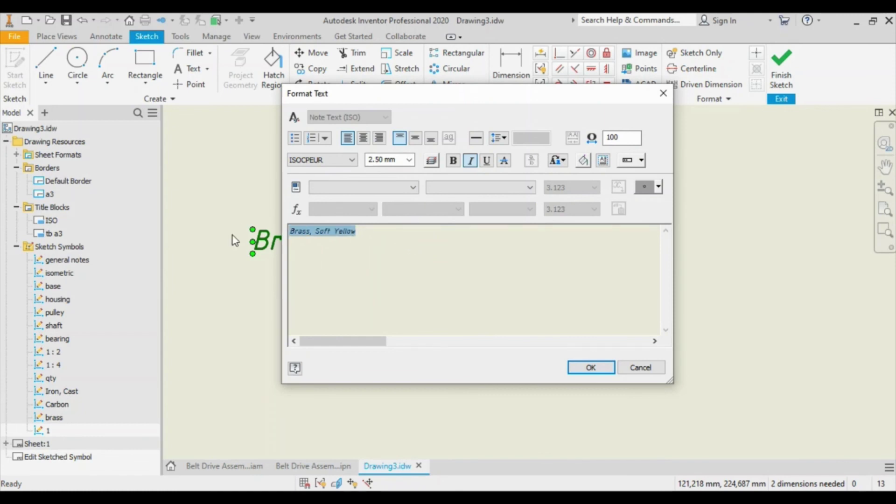
key("BackSpace")
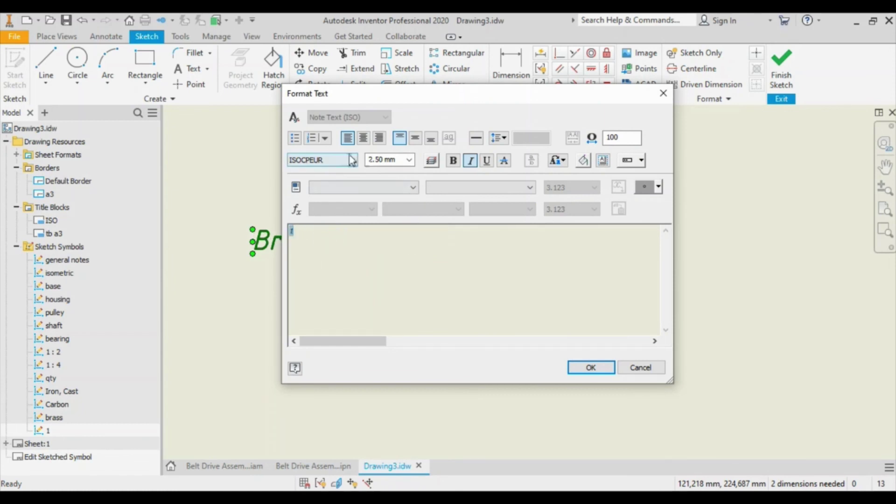
Set the symbol's text to 3.50 mm height and bold, and save the edits to symbol "1".
left_click(408, 163)
left_click(393, 197)
left_click(452, 160)
left_click(589, 368)
left_click(798, 68)
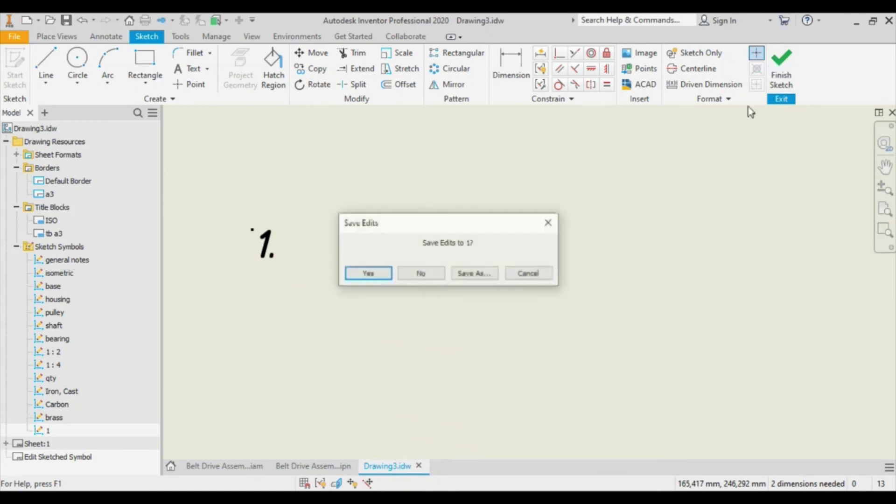
left_click(429, 273)
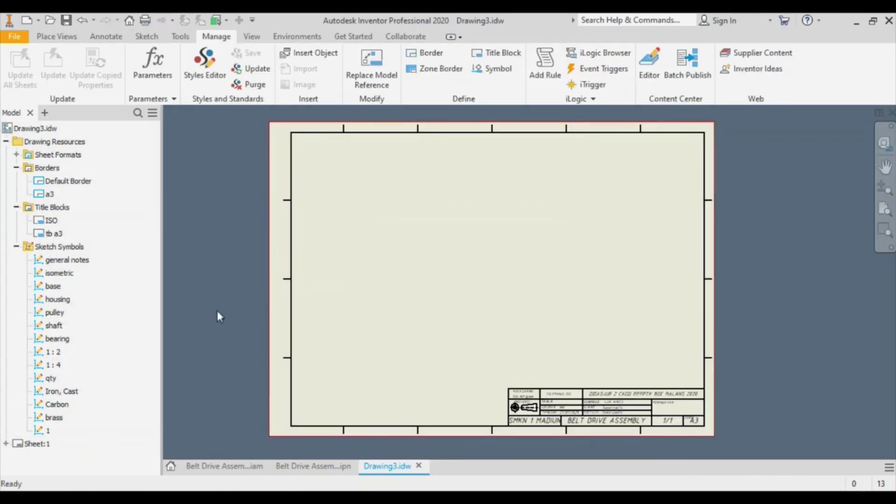
Copy the "1" sketch symbol and paste four copies of it into the Sketch Symbols folder.
right_click(48, 431)
left_click(96, 380)
right_click(65, 247)
left_click(111, 278)
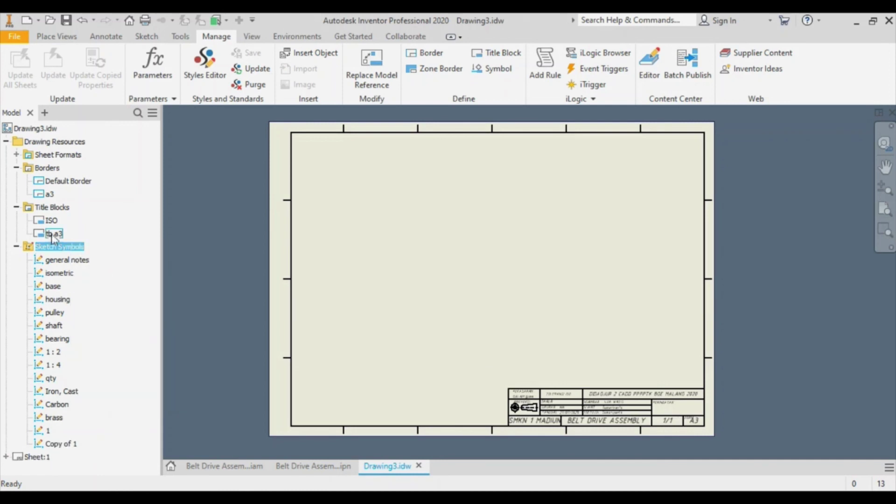
right_click(72, 249)
left_click(99, 279)
right_click(73, 247)
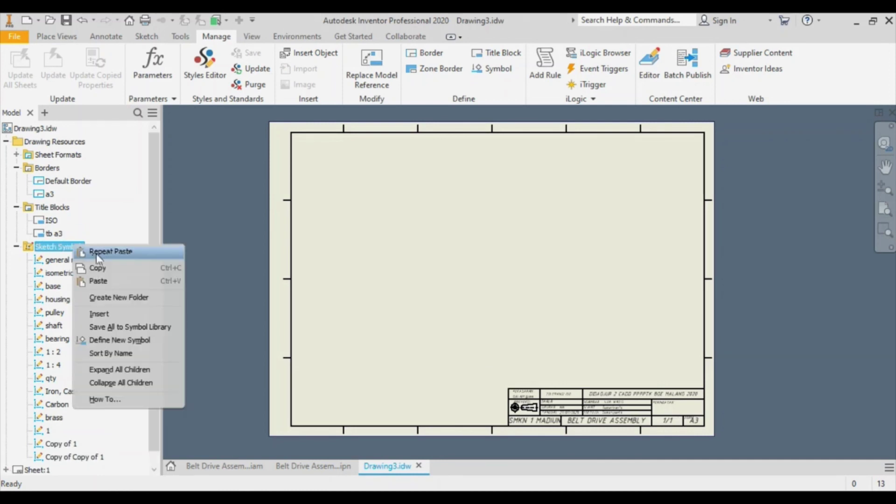
left_click(103, 281)
right_click(78, 234)
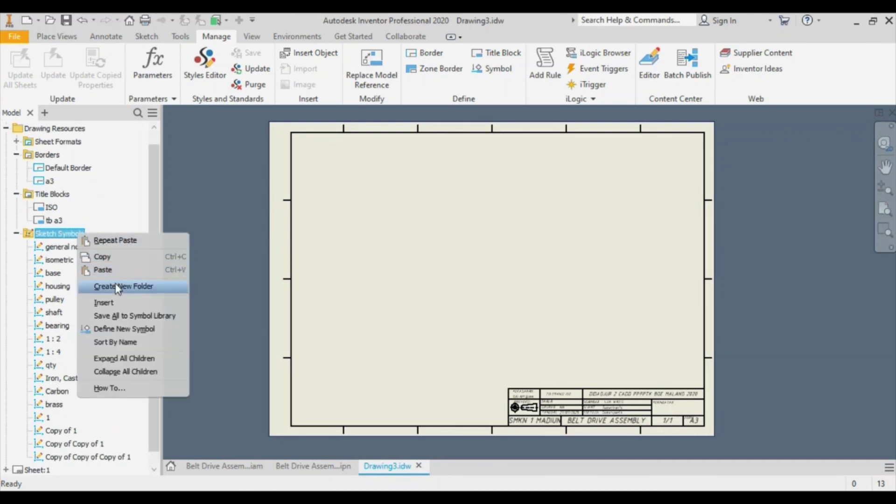
left_click(114, 274)
Rename the four copies of the "1" sketch symbol as "2", "3", "4" and "5".
left_click(65, 418)
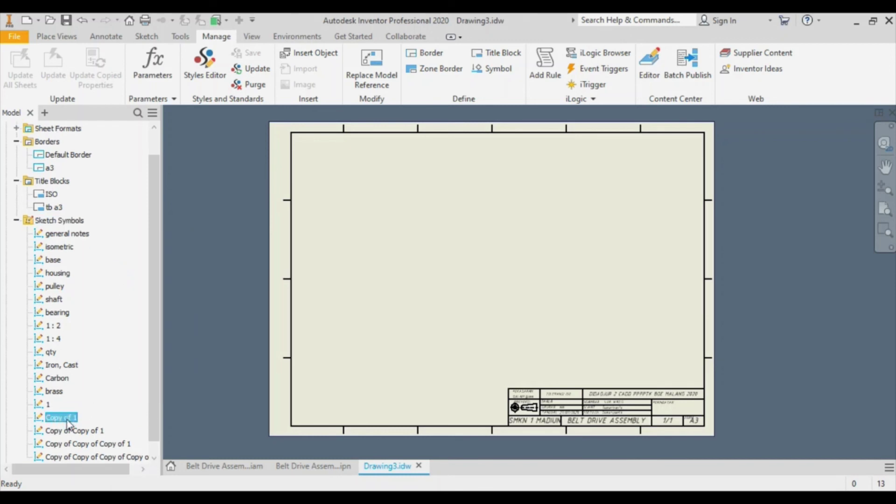
left_click(68, 418)
left_click(71, 430)
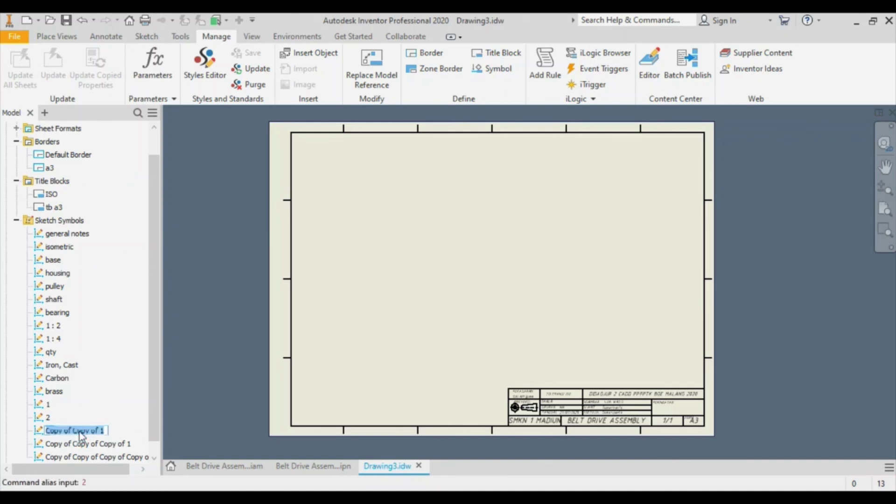
type("3")
key("Return")
left_click(83, 444)
left_click(84, 445)
type("4")
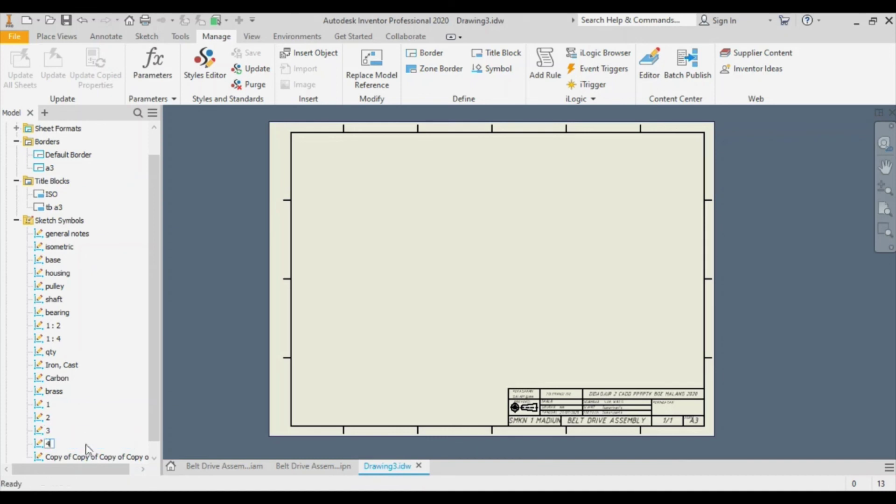
key("Return")
left_click(95, 445)
left_click(96, 444)
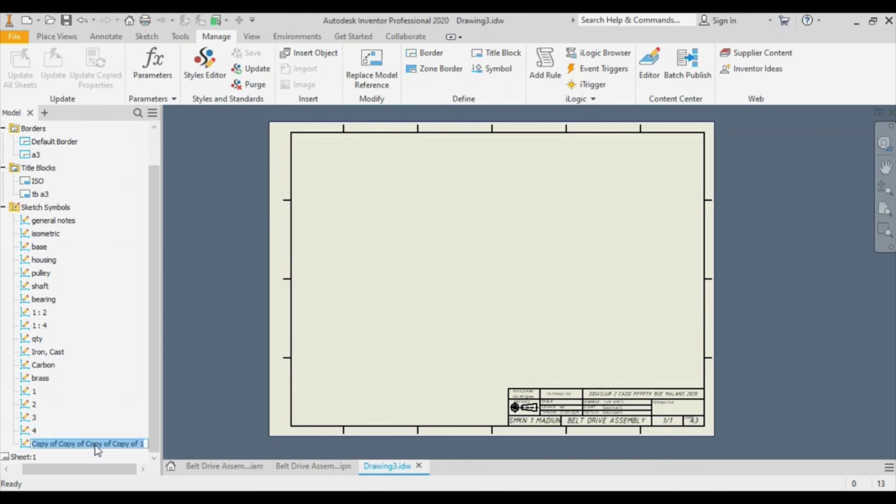
type("5")
Edit the "2" sketch symbol so its text reads "2.", and save the change.
right_click(50, 406)
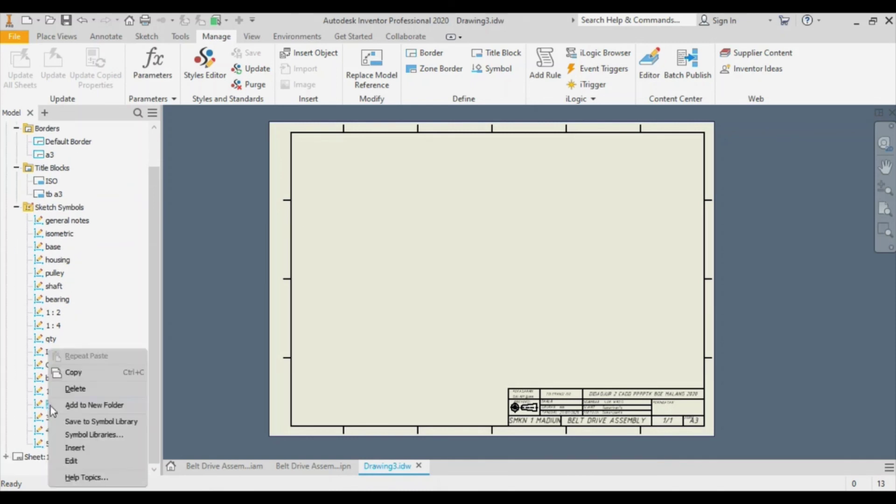
left_click(70, 461)
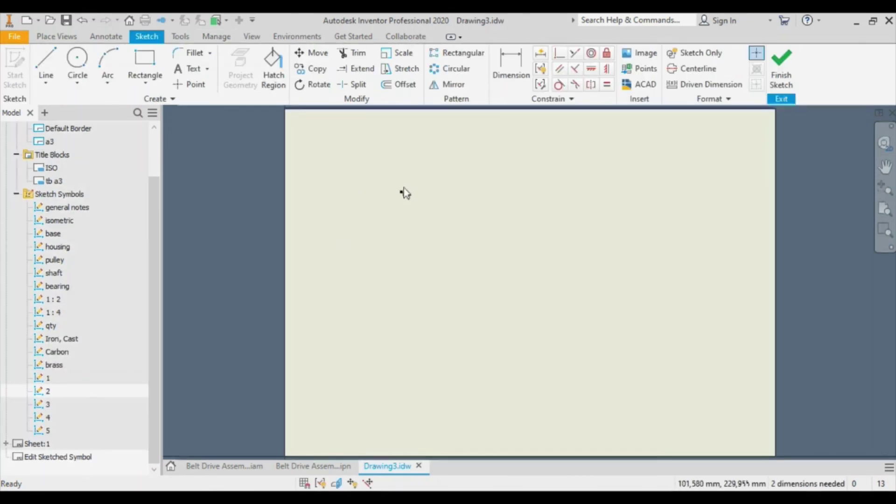
double_click(400, 239)
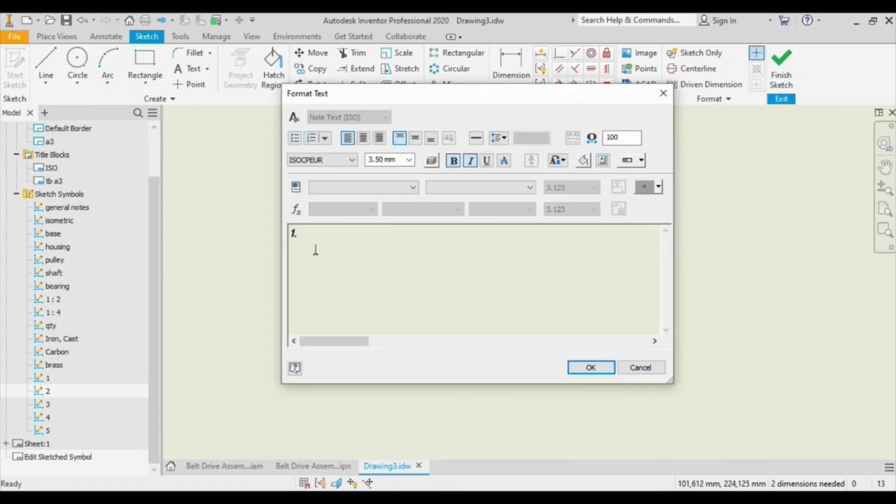
left_click(295, 232)
left_click(604, 373)
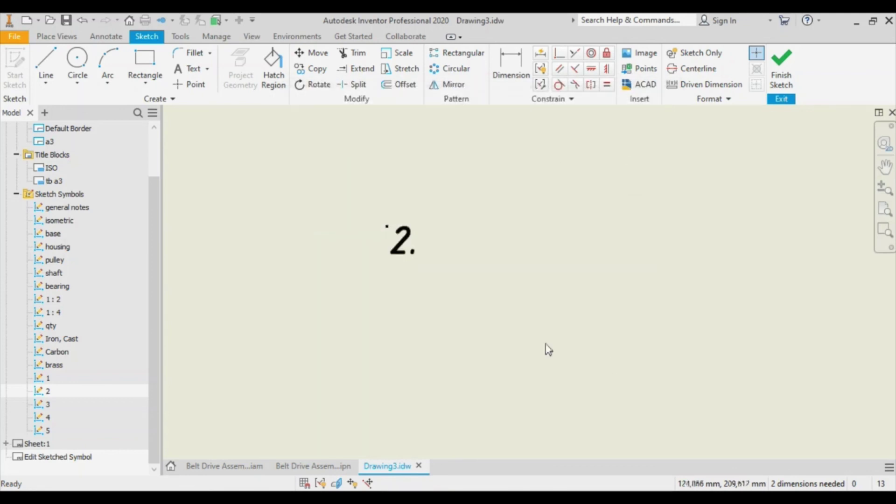
right_click(41, 411)
left_click(259, 386)
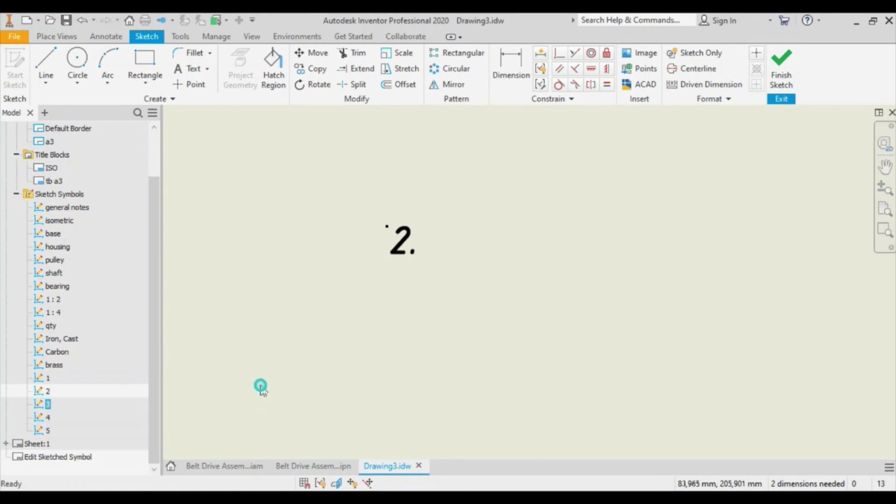
left_click(781, 70)
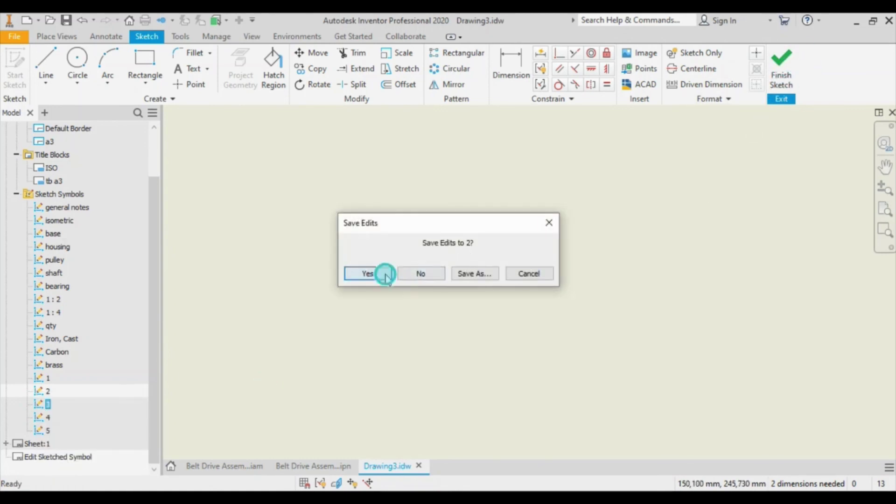
left_click(385, 275)
Edit the "3" sketch symbol so its text reads "3.", and save the change.
right_click(47, 414)
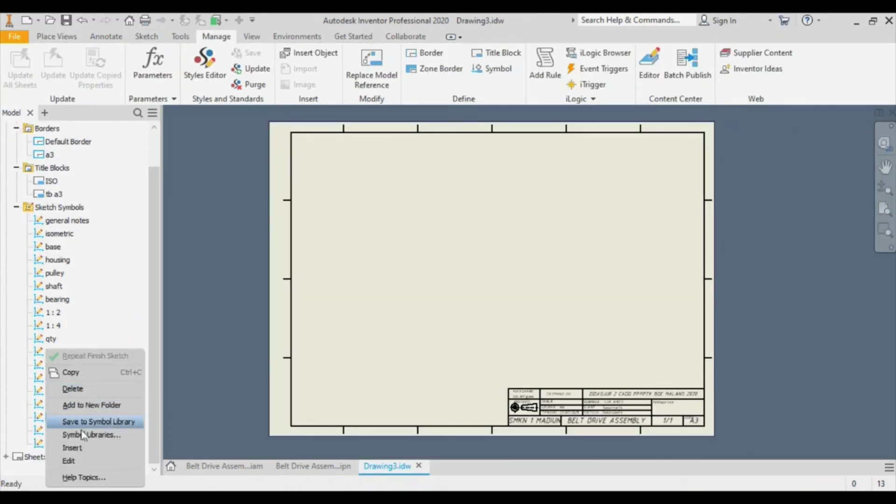
left_click(70, 461)
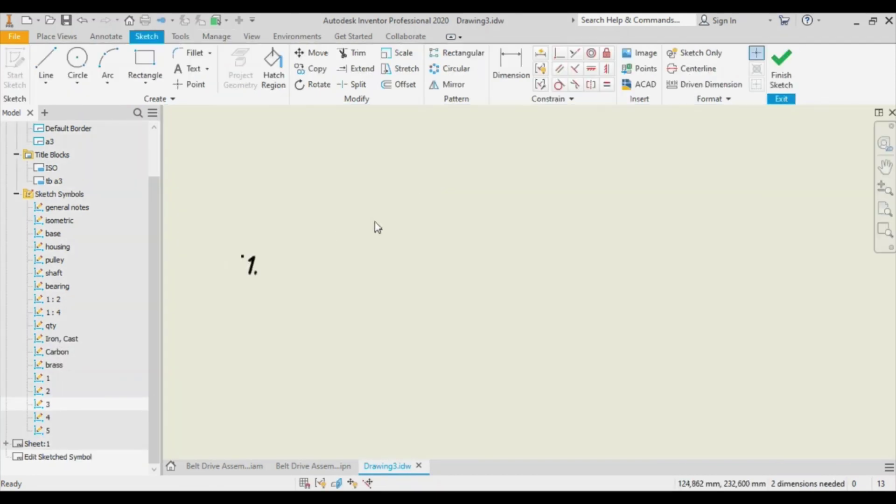
scroll(374, 222, "up", 1)
scroll(289, 242, "down", 4)
double_click(377, 256)
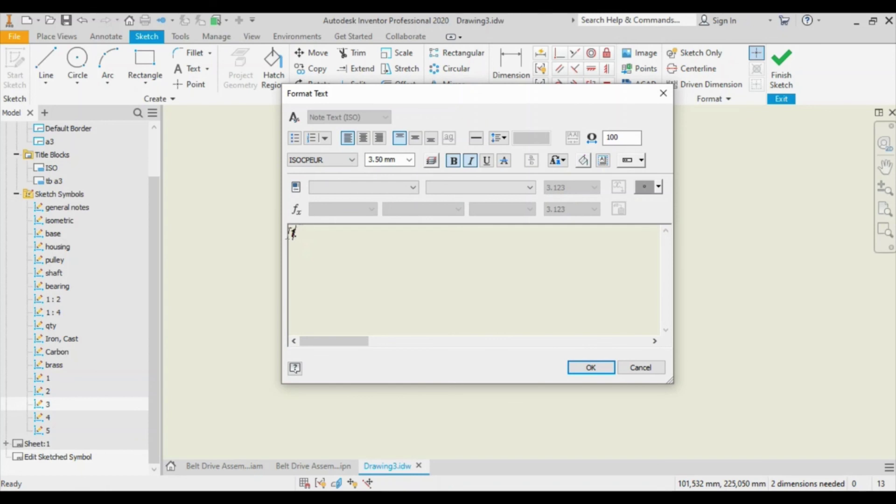
left_click(292, 232)
key("BackSpace")
type("3")
left_click(573, 368)
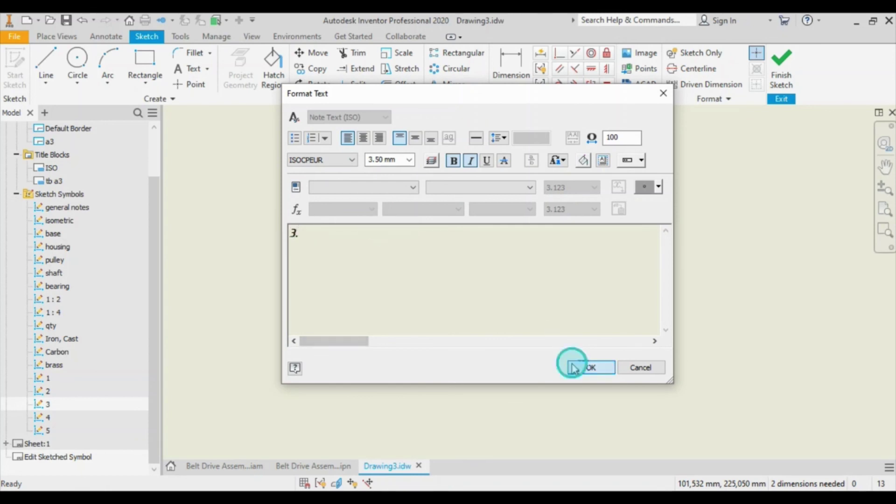
left_click(781, 65)
left_click(427, 275)
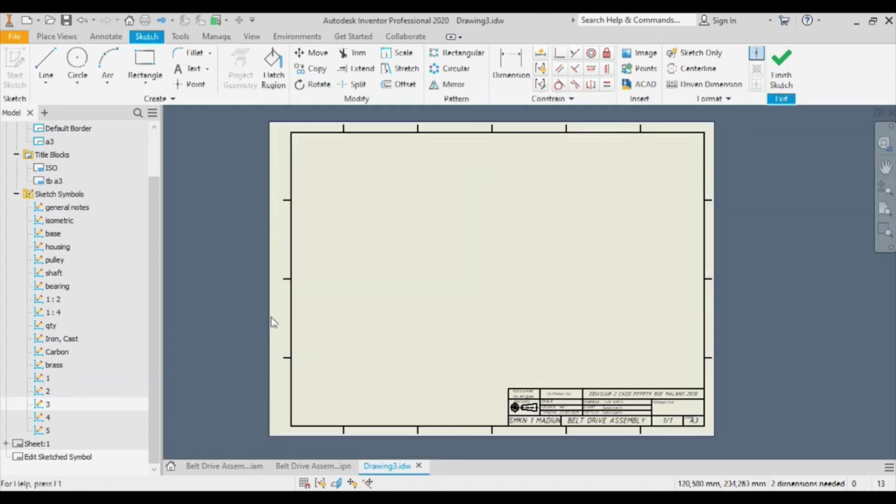
Edit the "4" sketch symbol so its text reads "4.", and save the change.
right_click(49, 431)
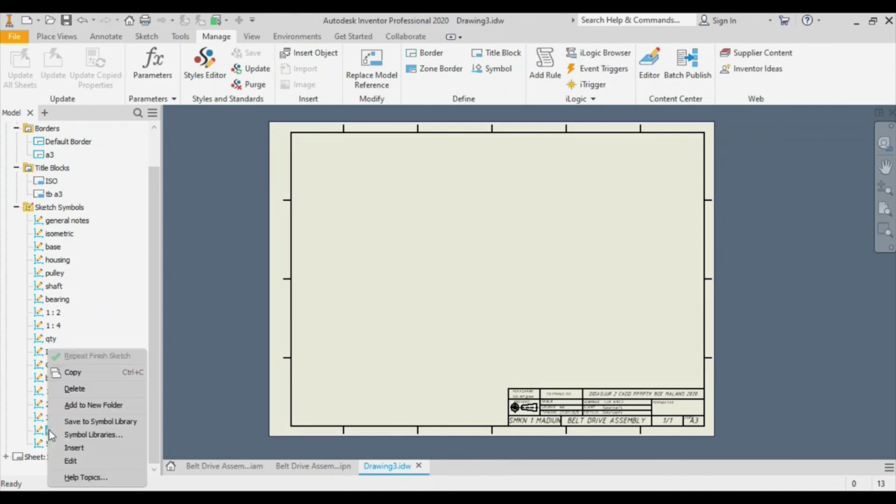
left_click(71, 460)
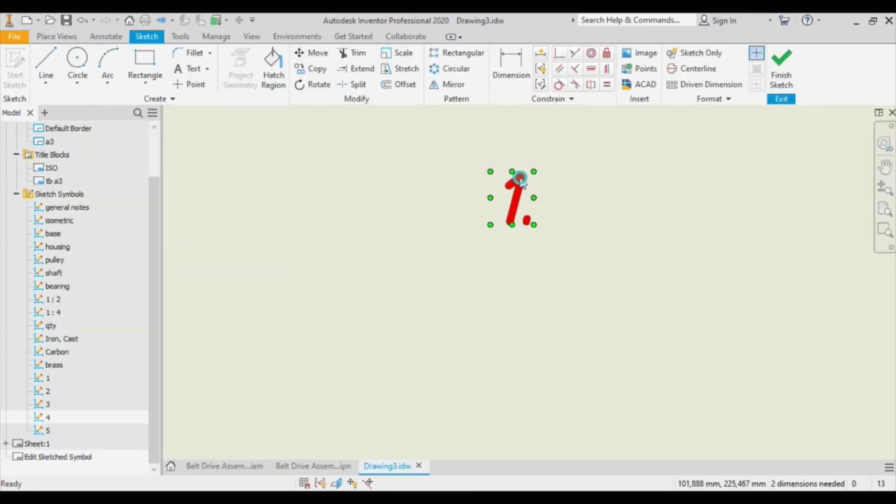
double_click(524, 188)
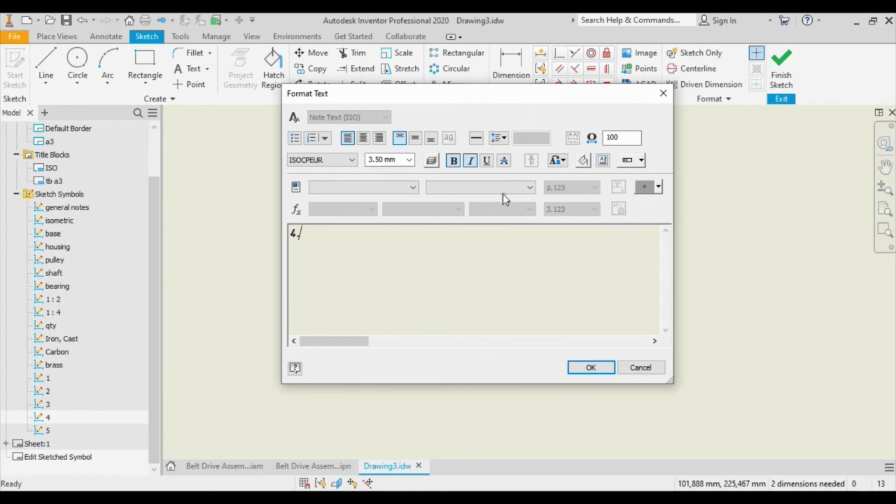
left_click(588, 366)
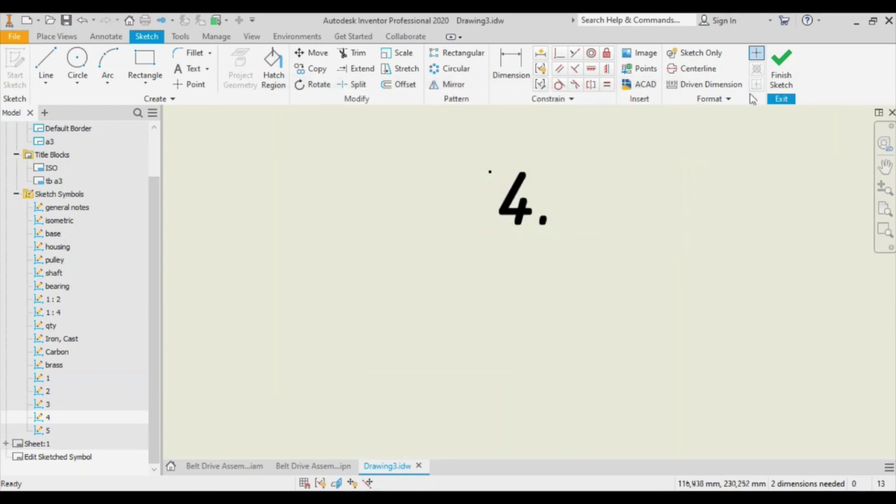
left_click(780, 70)
left_click(368, 273)
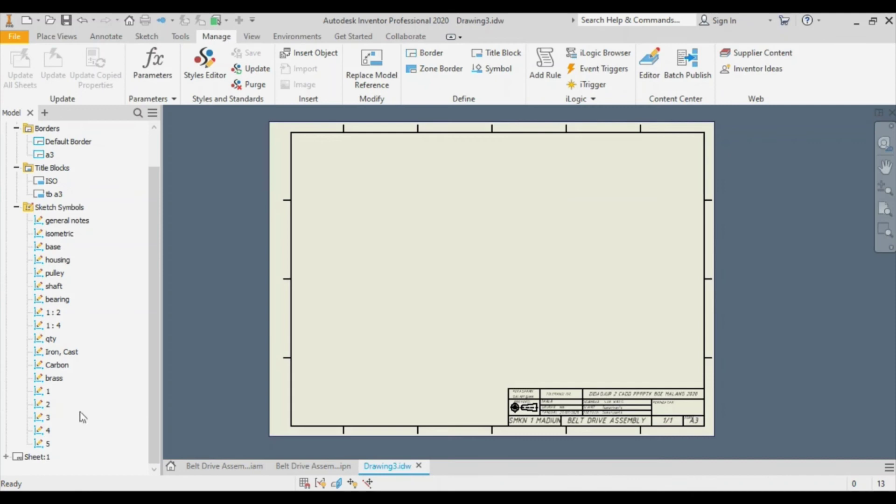
Edit the "5" sketch symbol so its text reads "5.", and save the change.
right_click(47, 445)
left_click(66, 460)
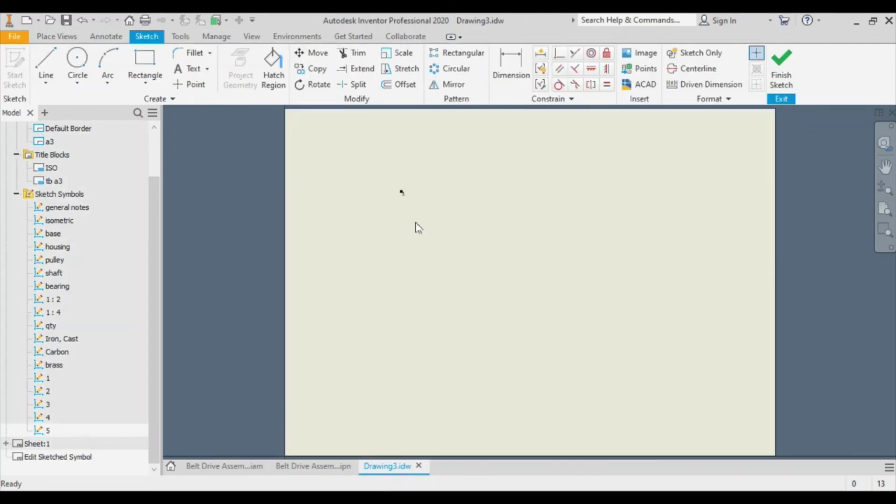
double_click(365, 326)
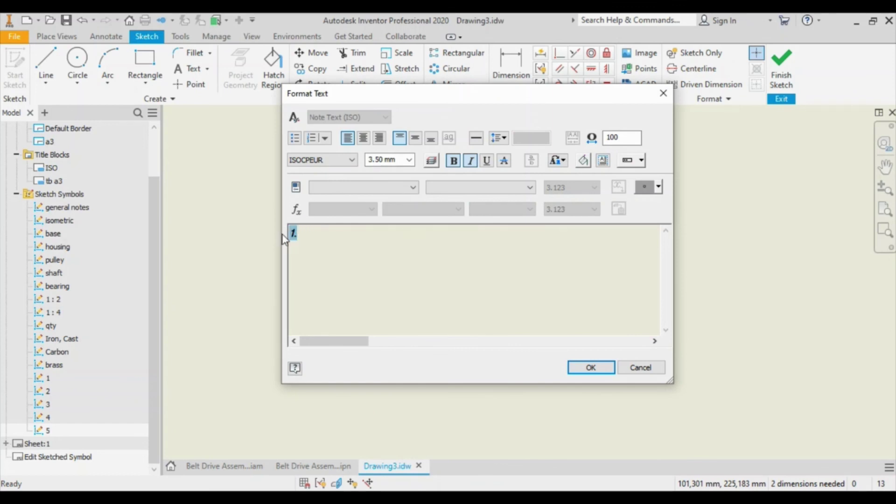
type("5")
left_click(583, 369)
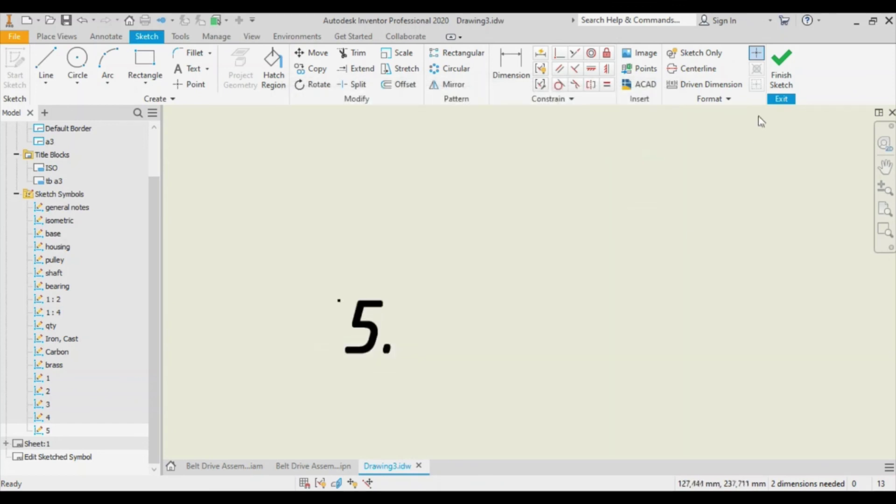
left_click(781, 67)
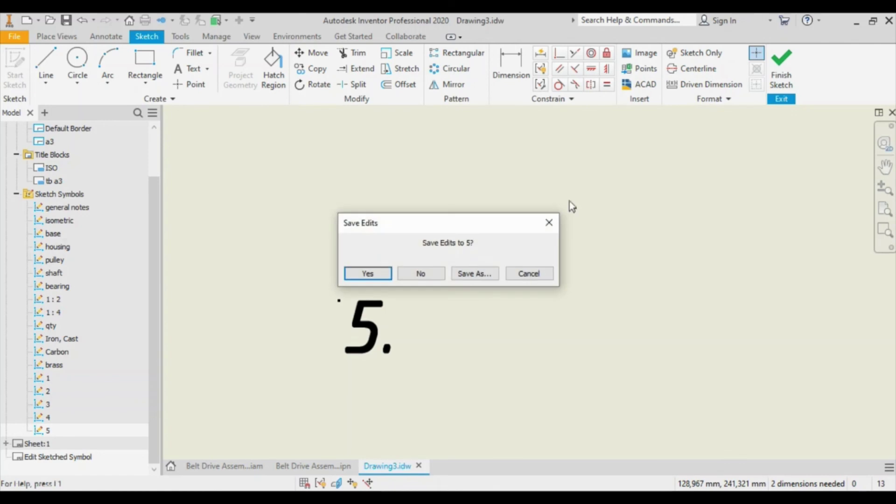
left_click(373, 276)
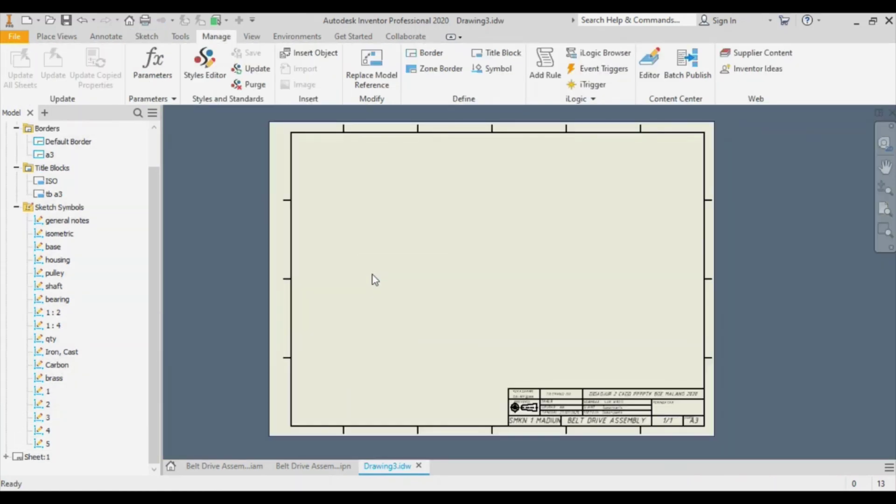